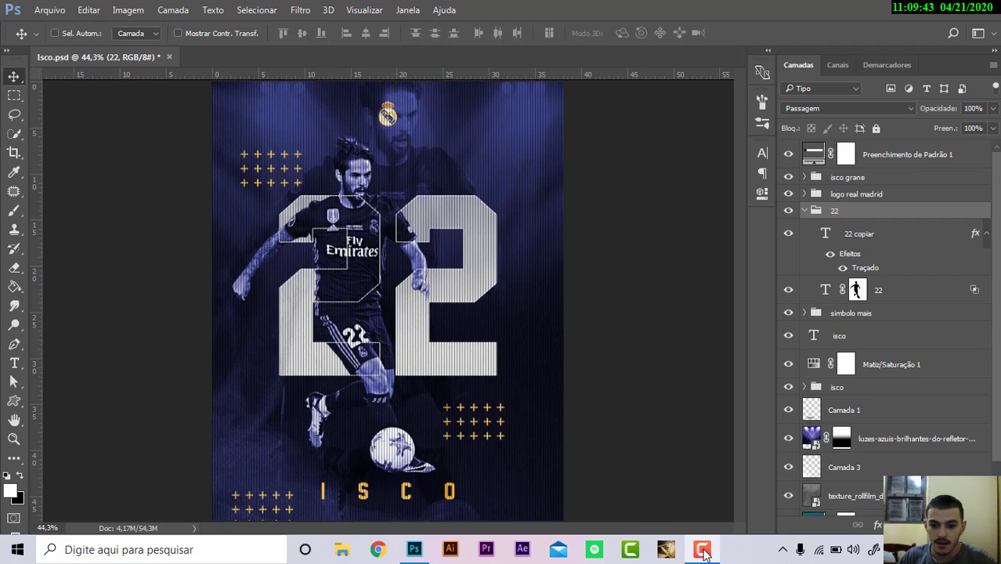
# Collapse the '22' layer group in the Isco poster's Layers panel
pyautogui.click(702, 552)
pyautogui.click(704, 552)
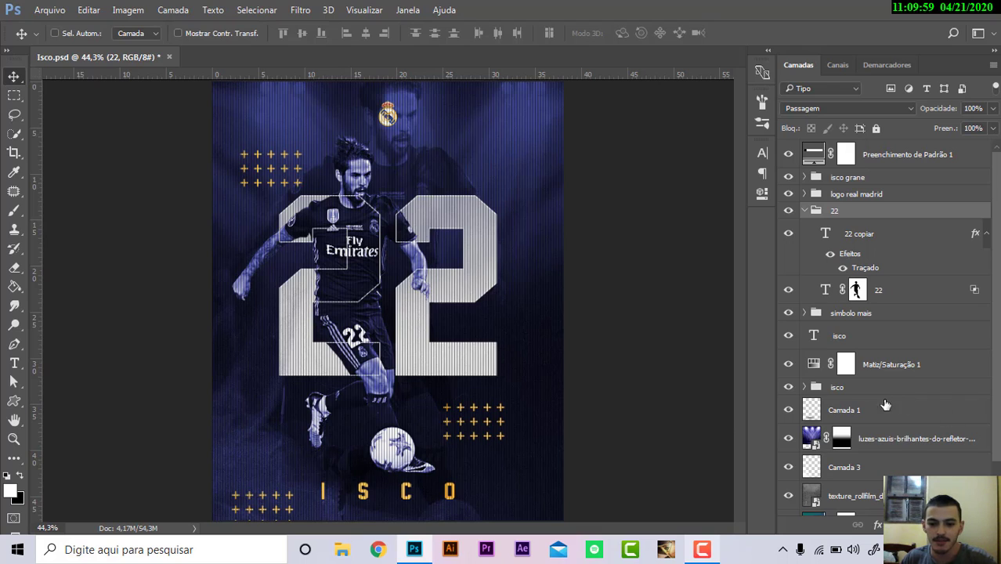
pyautogui.click(709, 553)
pyautogui.click(713, 550)
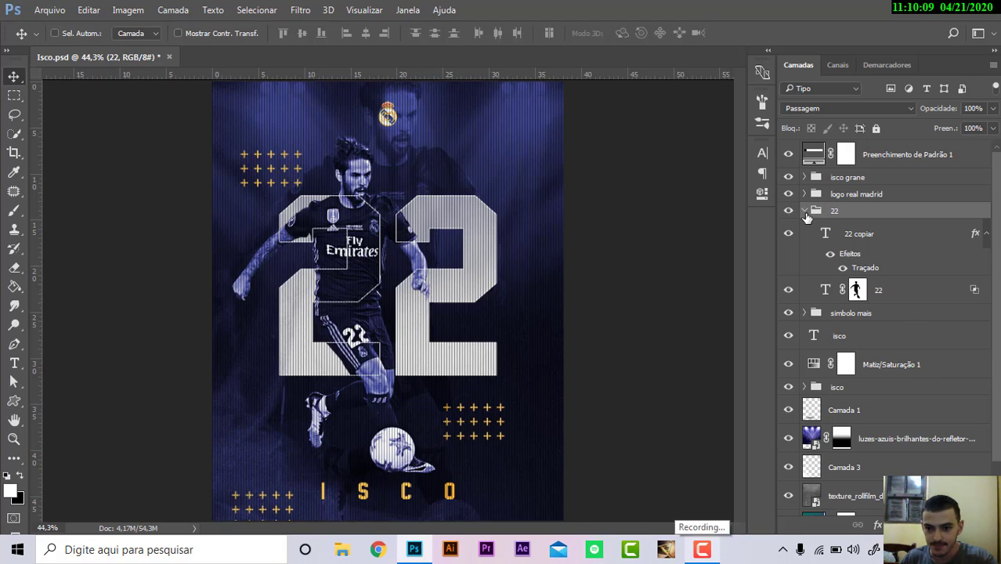
pyautogui.click(803, 210)
# Create a blank 1080 × 1350 px, 72 ppi document and fit it to the window
pyautogui.click(50, 10)
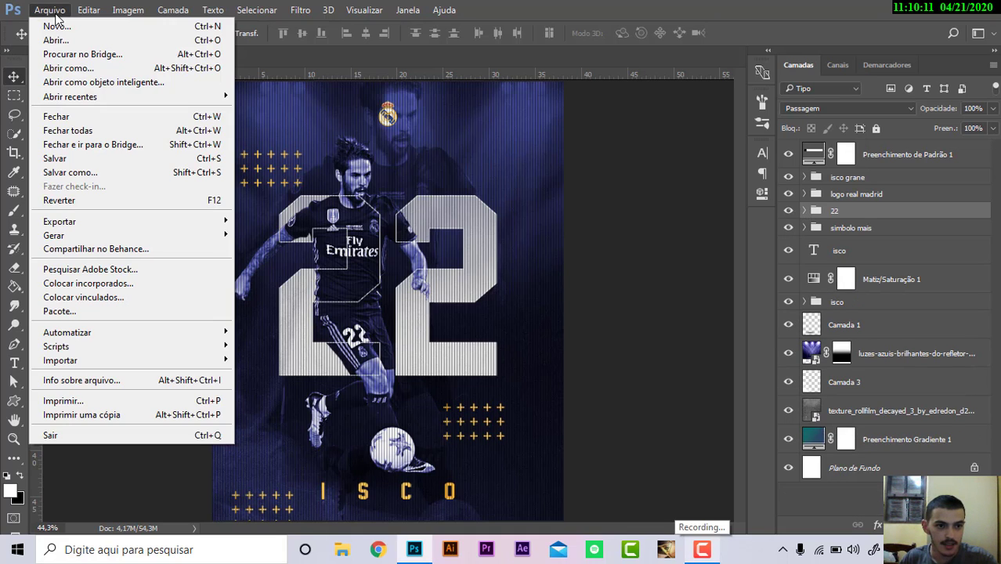
pyautogui.press('Escape')
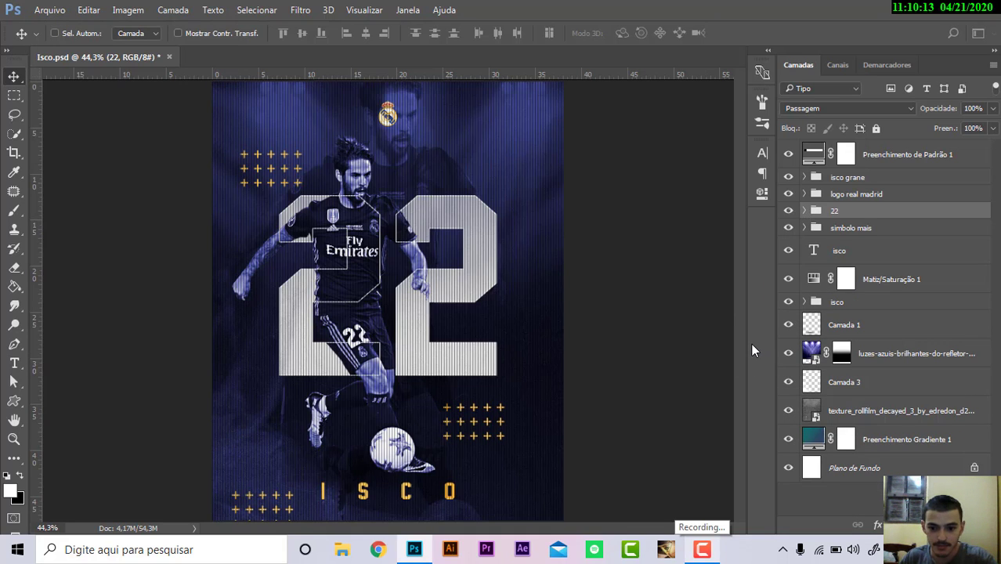
pyautogui.hotkey('ctrl', 'n')
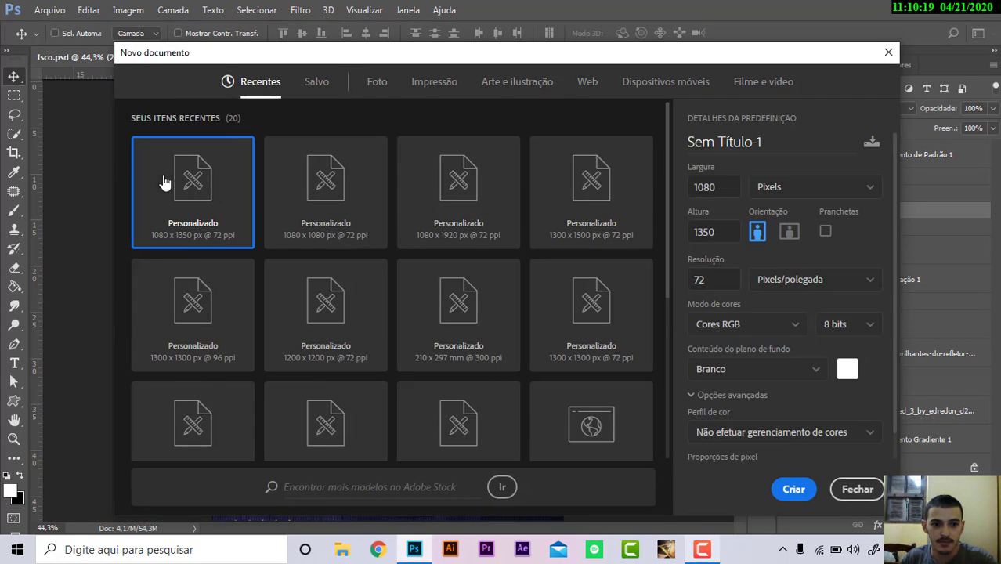
pyautogui.click(786, 487)
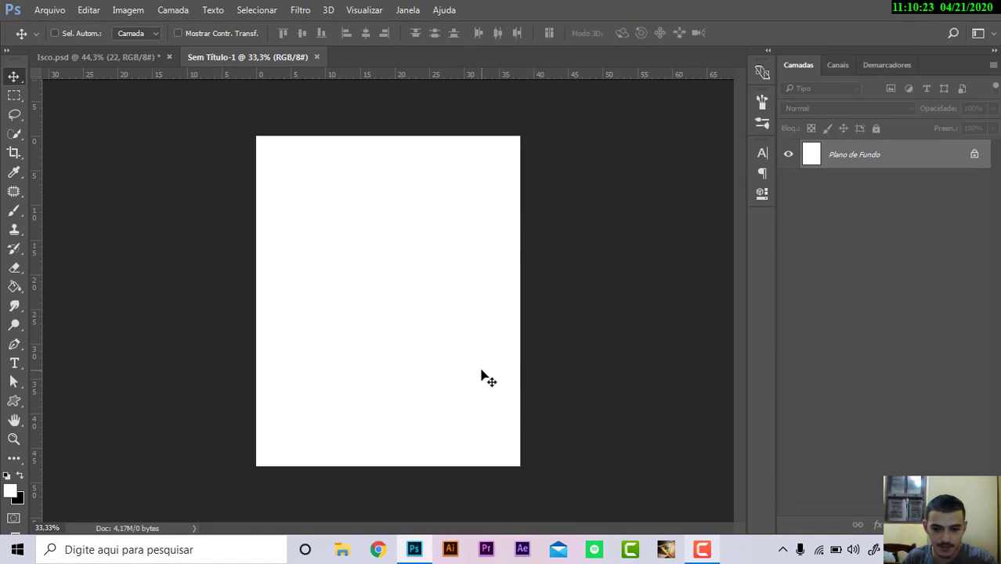
pyautogui.hotkey('ctrl', '0')
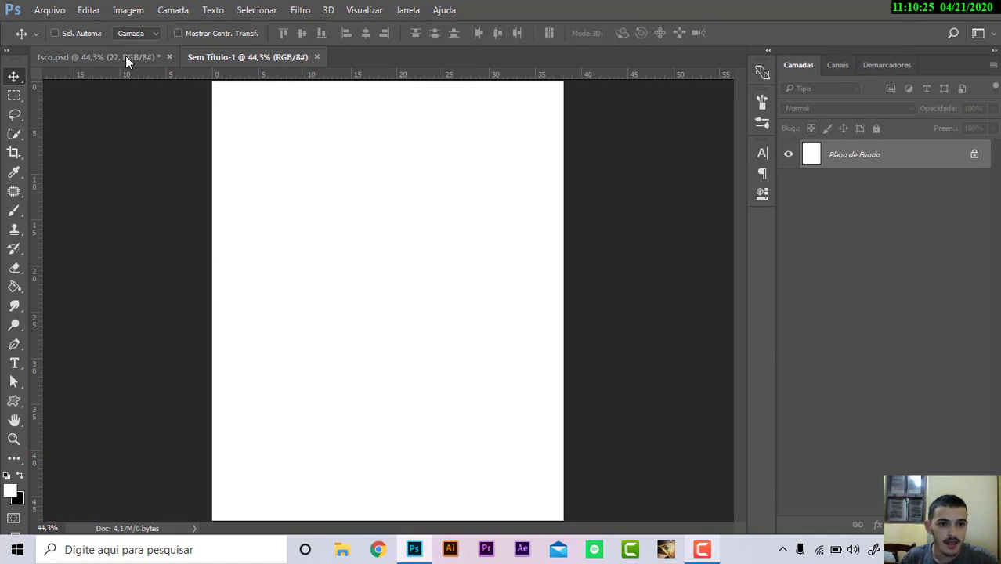
# Inspect the Isco poster's gradient fill left colour stop without changing anything
pyautogui.click(126, 55)
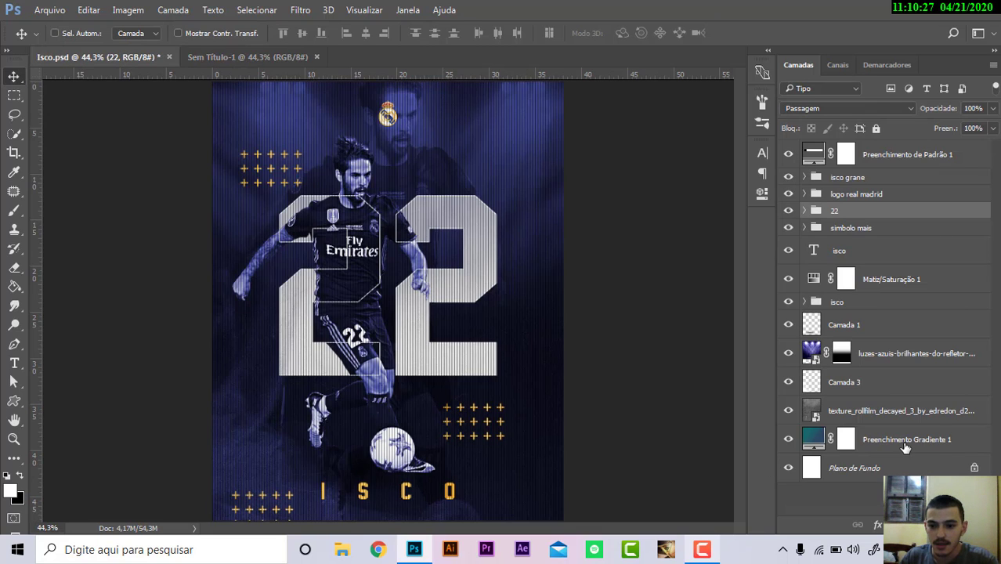
pyautogui.click(905, 445)
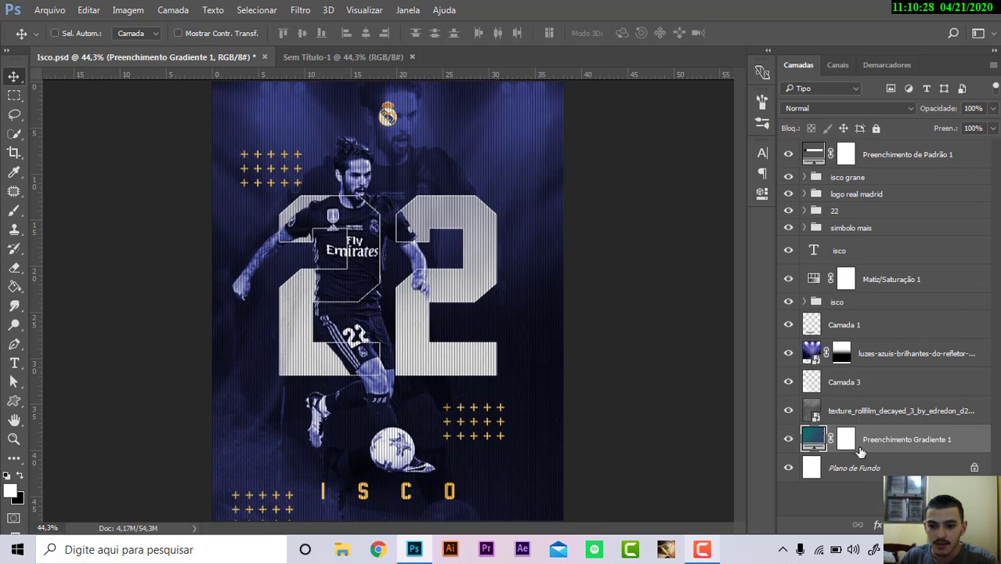
pyautogui.doubleClick(814, 441)
pyautogui.click(667, 365)
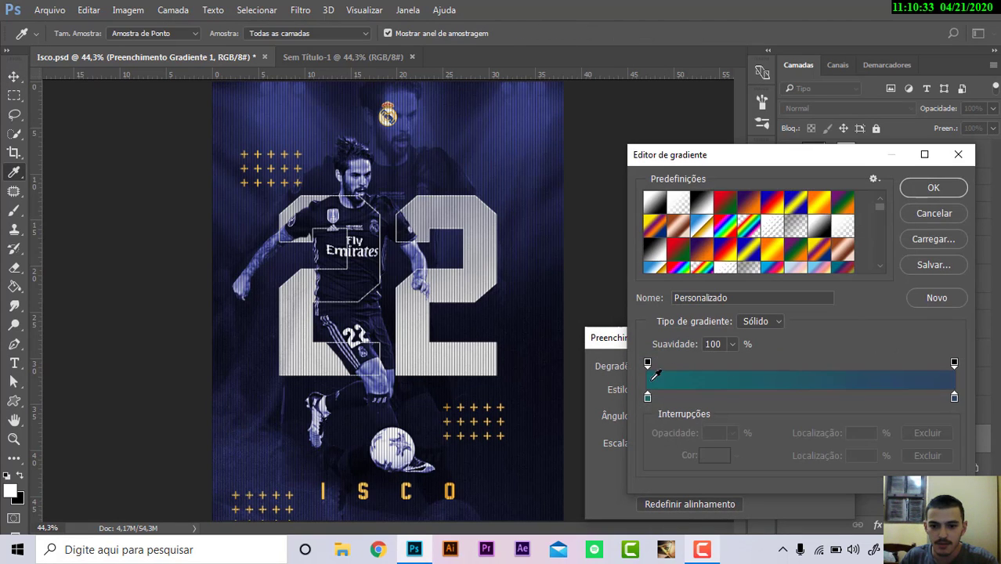
pyautogui.click(648, 398)
pyautogui.click(707, 456)
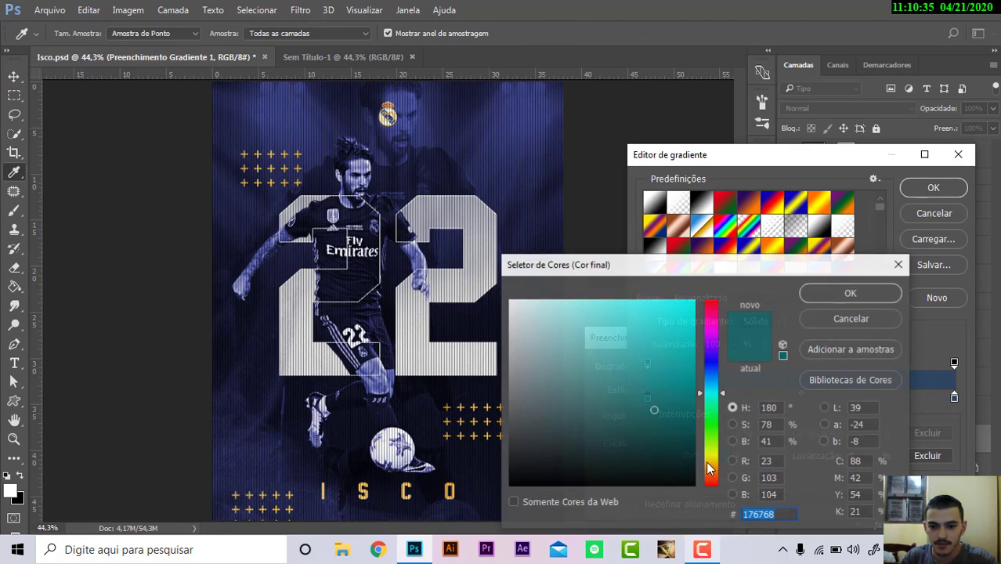
pyautogui.click(862, 319)
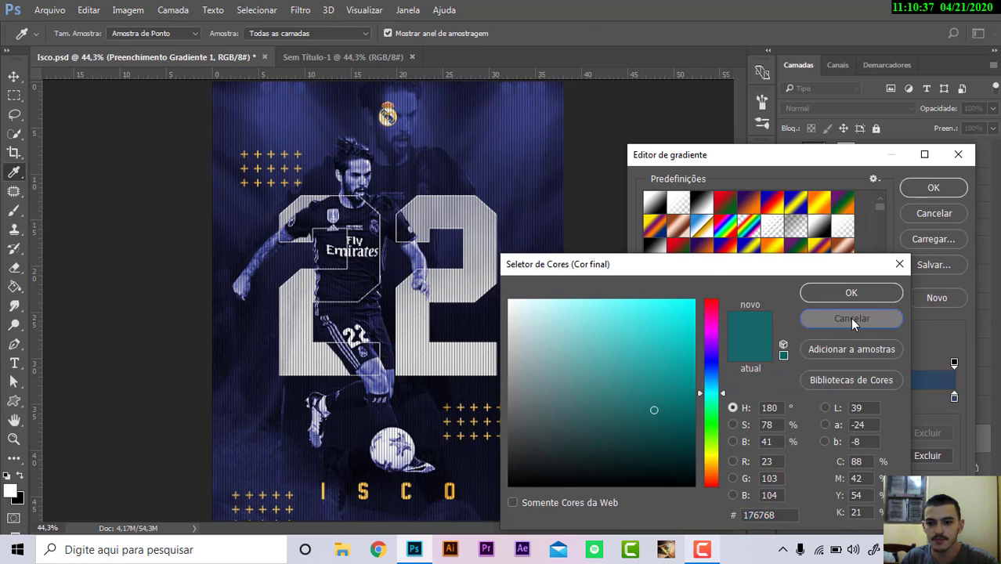
pyautogui.press('Return')
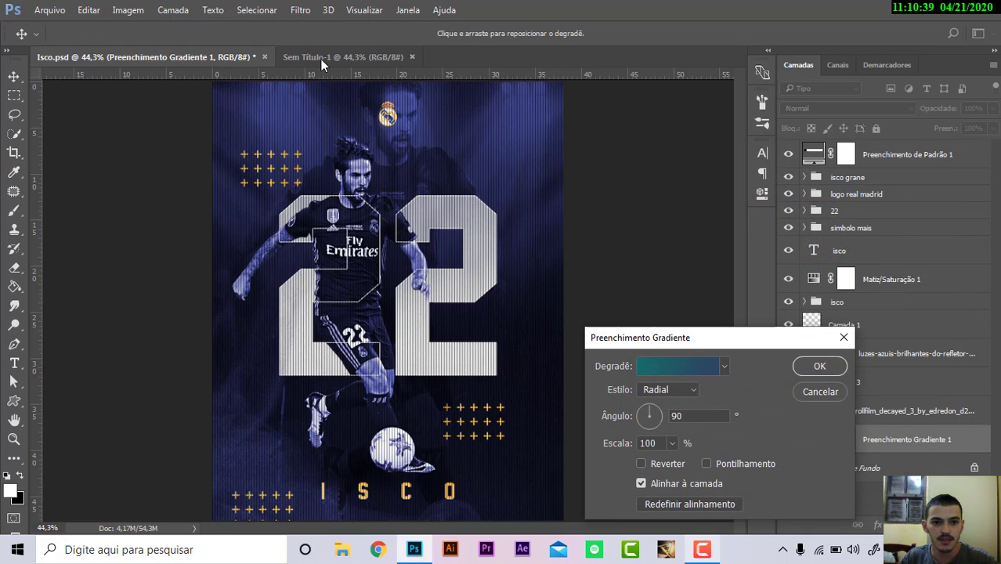
pyautogui.click(830, 393)
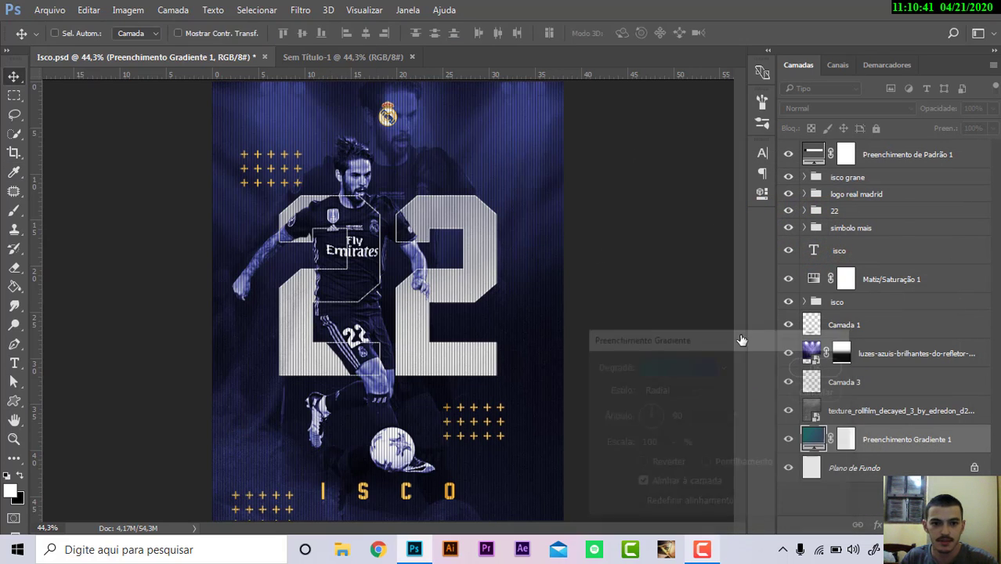
# Add a gradient fill layer to Sem Título-1 with a teal left colour stop
pyautogui.click(347, 54)
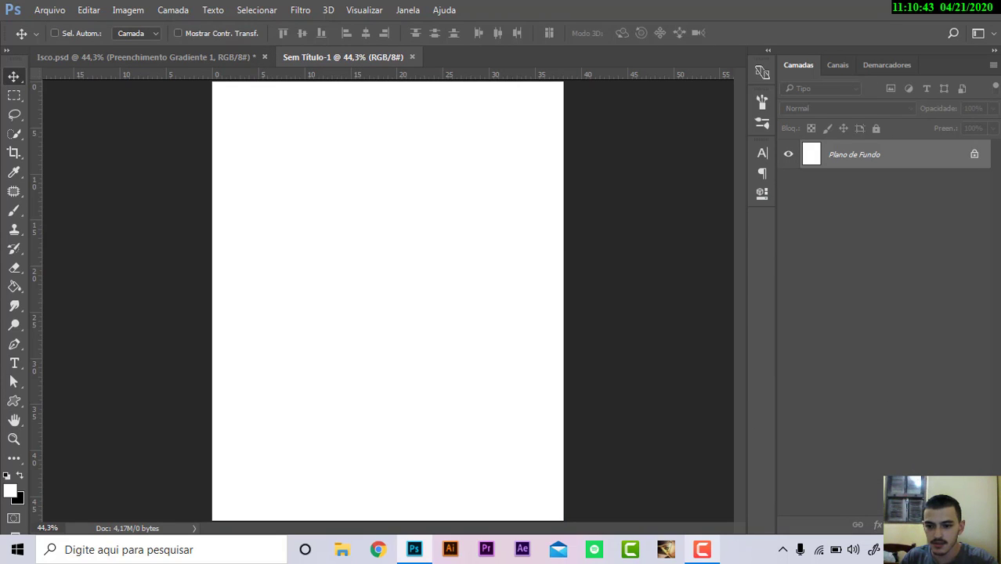
pyautogui.click(917, 524)
pyautogui.click(901, 225)
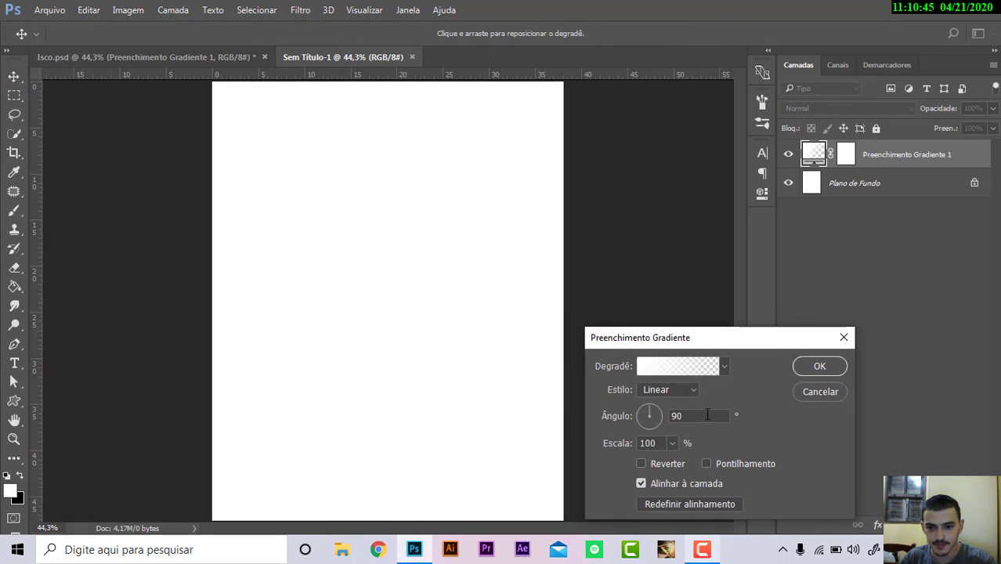
pyautogui.click(689, 368)
pyautogui.click(647, 398)
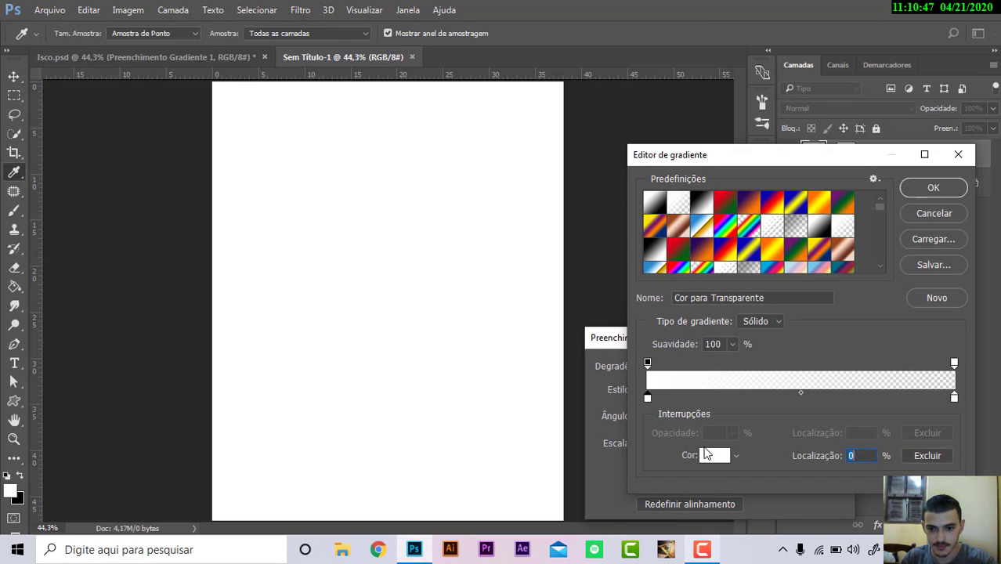
pyautogui.click(710, 455)
pyautogui.click(752, 509)
pyautogui.write('176768')
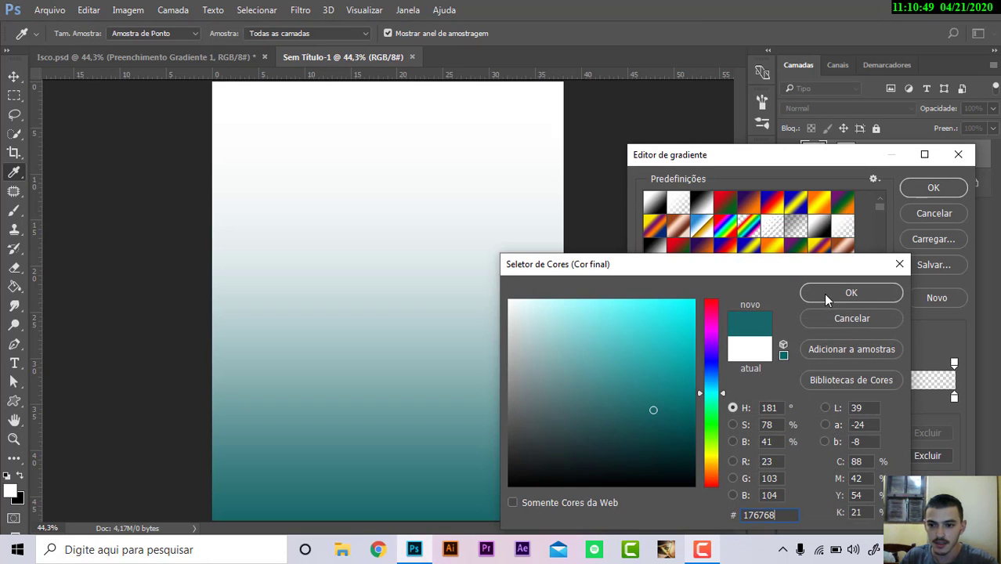
pyautogui.click(823, 293)
# Redo the gradient as #176768 teal fading to transparent and apply the fill layer
pyautogui.click(954, 363)
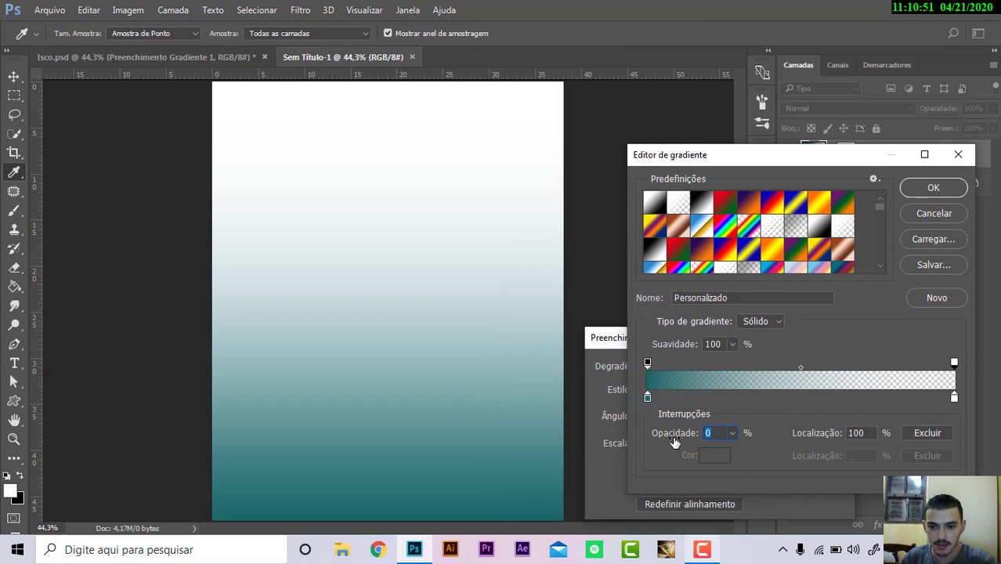
pyautogui.moveTo(673, 442); pyautogui.dragTo(894, 441)
pyautogui.click(954, 397)
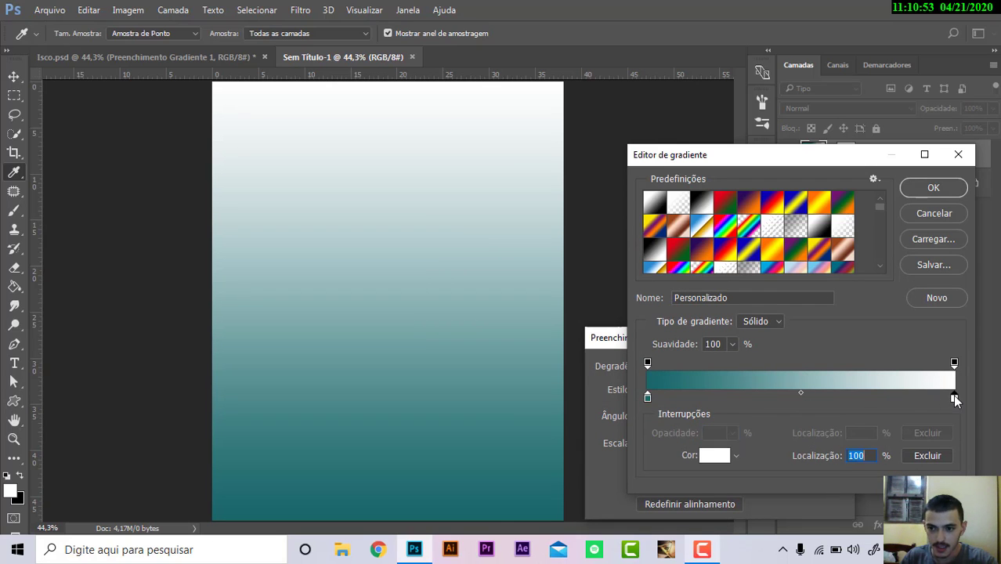
pyautogui.click(943, 217)
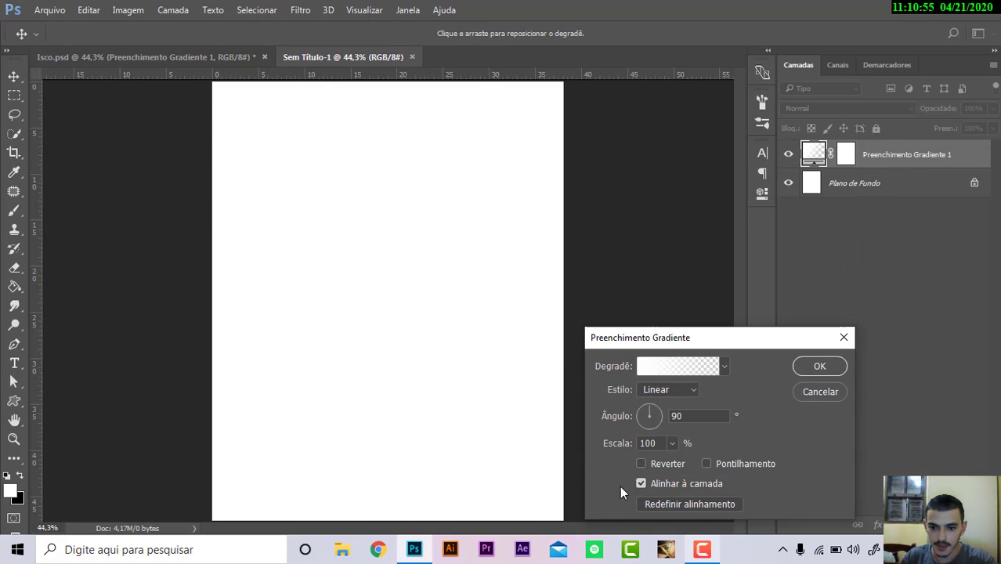
pyautogui.click(683, 370)
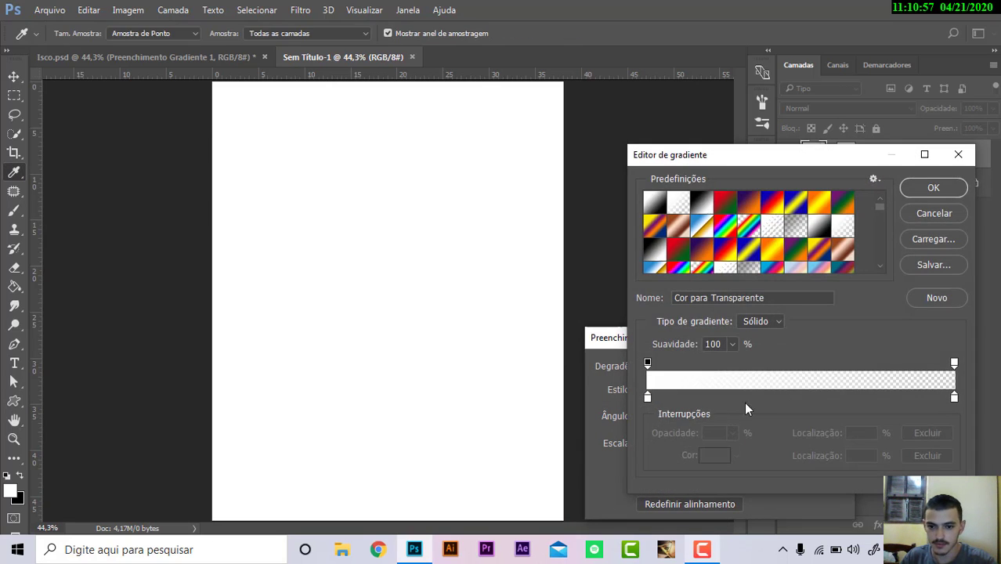
pyautogui.click(646, 397)
pyautogui.click(714, 454)
pyautogui.write('176768')
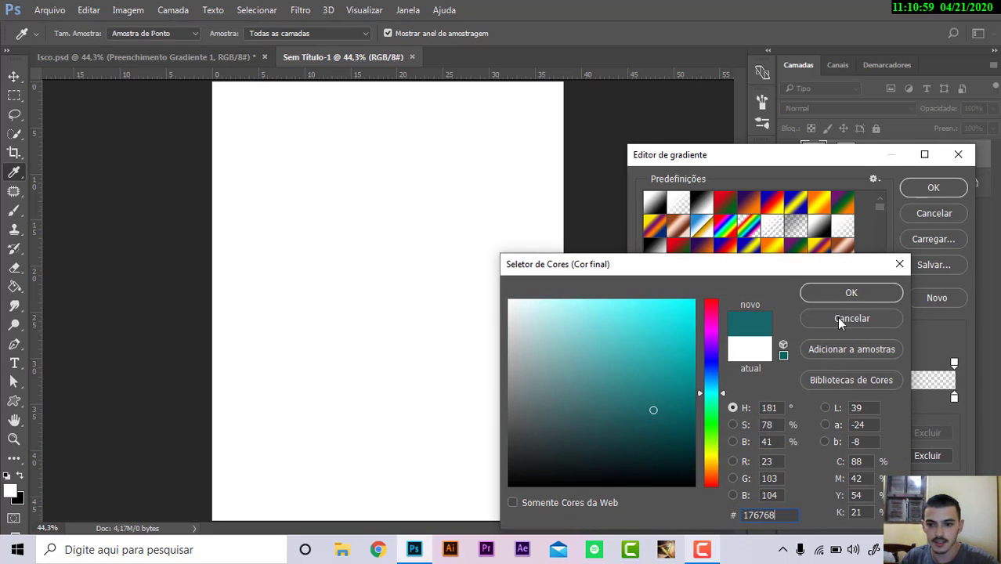
pyautogui.click(844, 294)
pyautogui.click(932, 189)
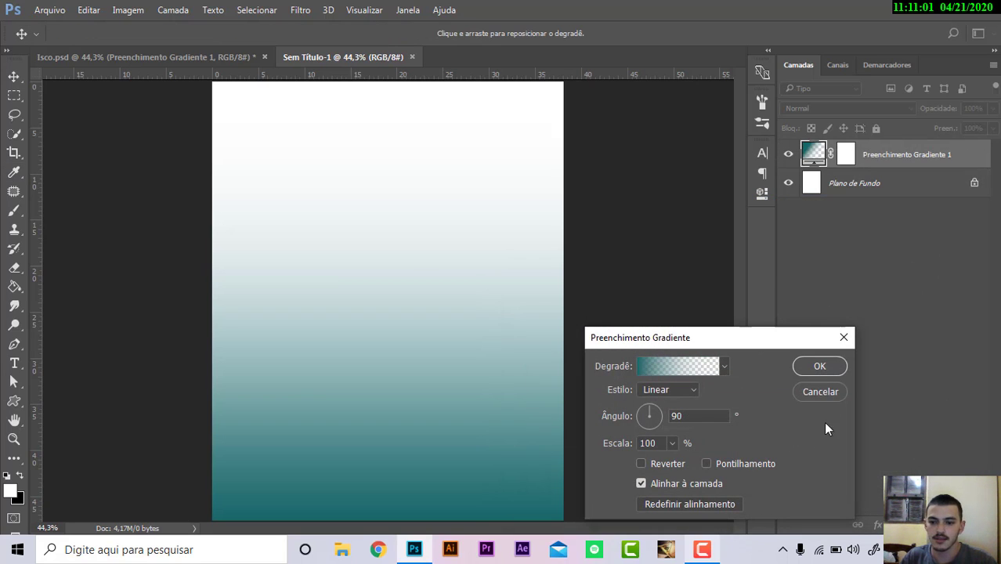
pyautogui.click(820, 367)
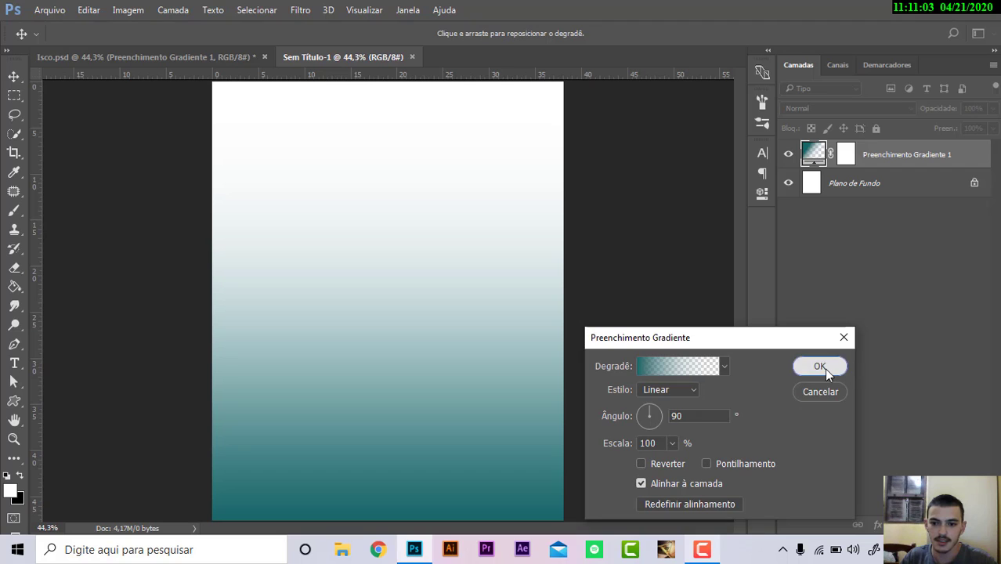
pyautogui.click(157, 60)
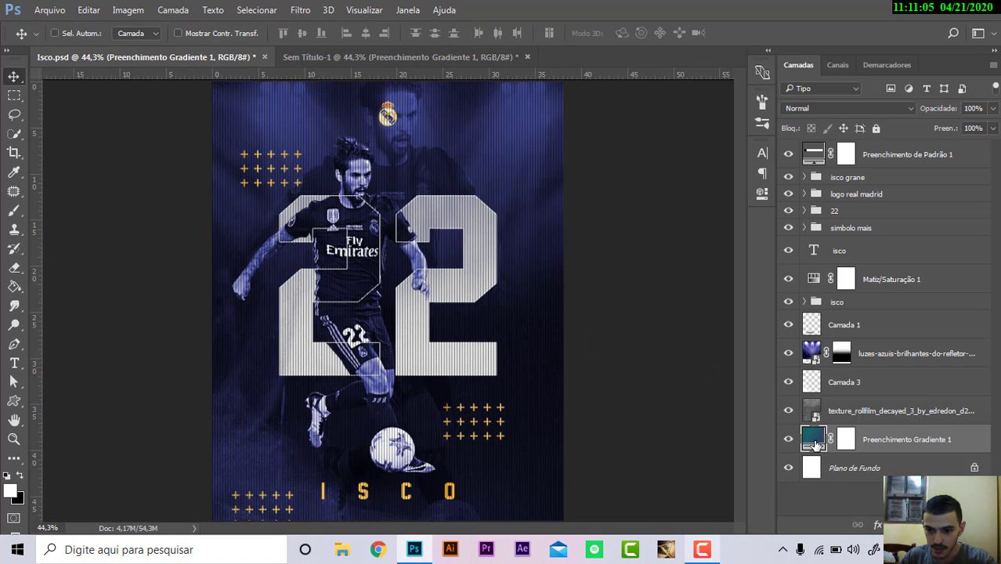
# Check the colour of the Isco poster gradient's right stop without changing it
pyautogui.doubleClick(813, 439)
pyautogui.click(695, 367)
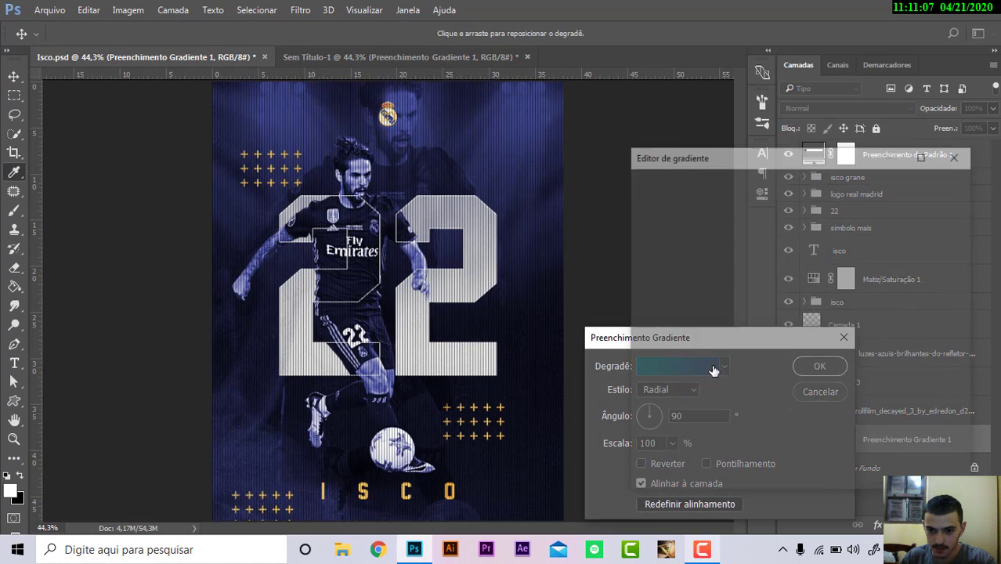
pyautogui.click(953, 398)
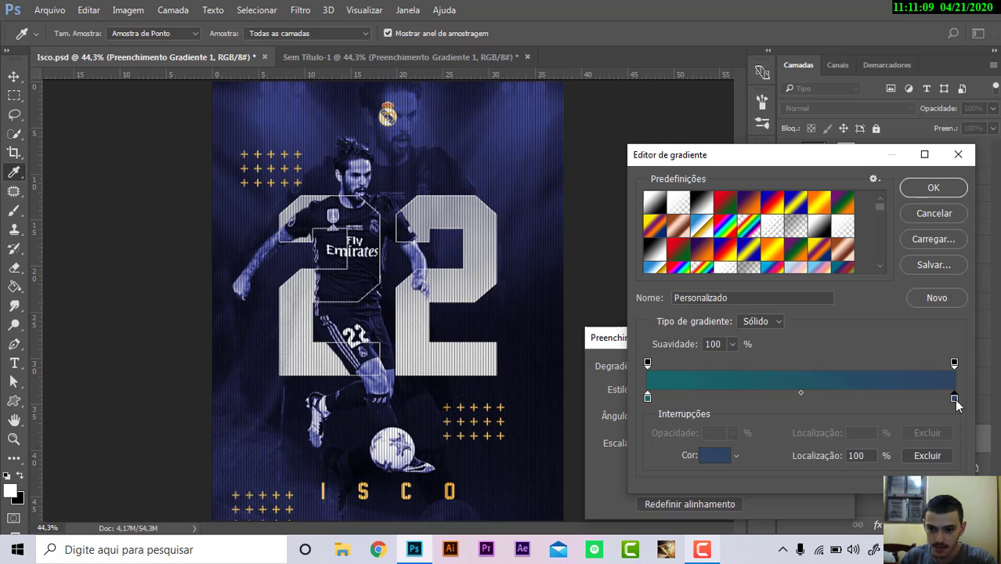
pyautogui.click(720, 458)
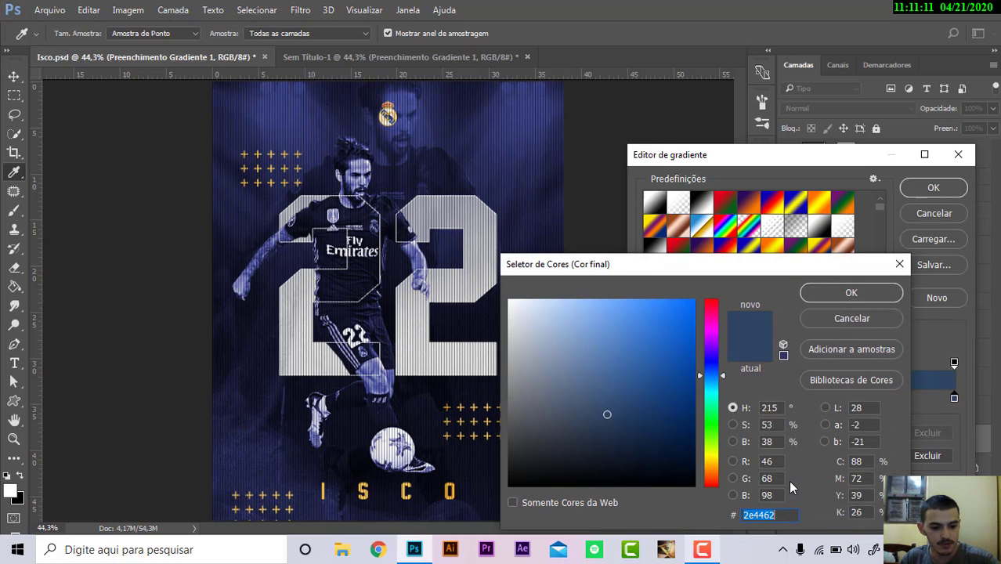
pyautogui.click(841, 292)
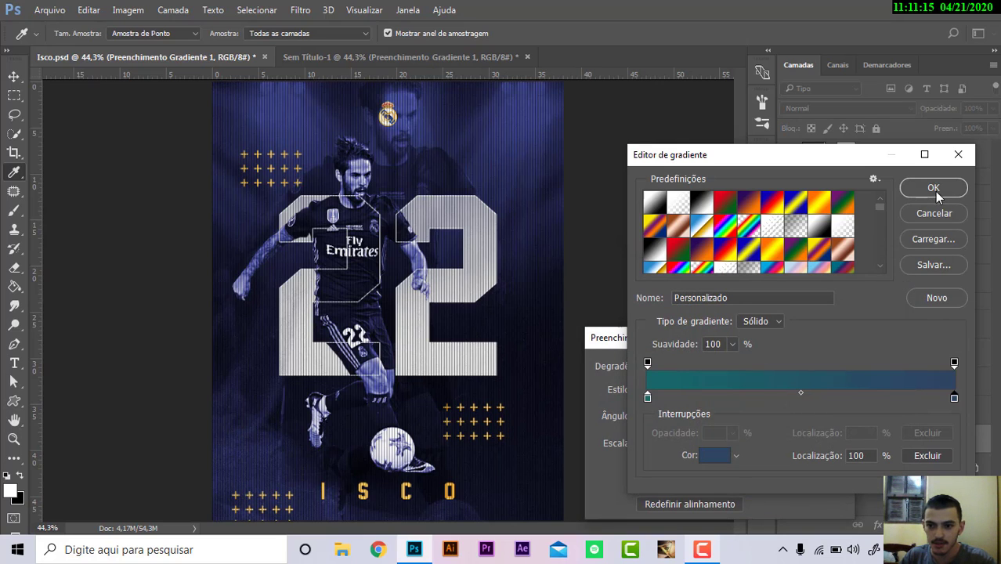
pyautogui.click(934, 189)
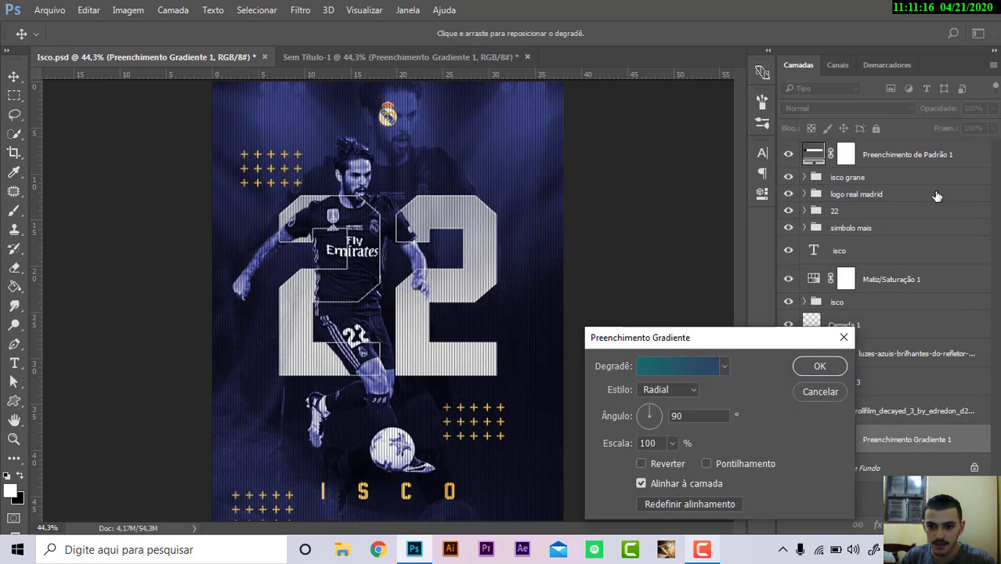
pyautogui.click(794, 369)
# Set Sem Título-1's gradient right stop to #2e4462 dark blue at 100% opacity
pyautogui.click(342, 54)
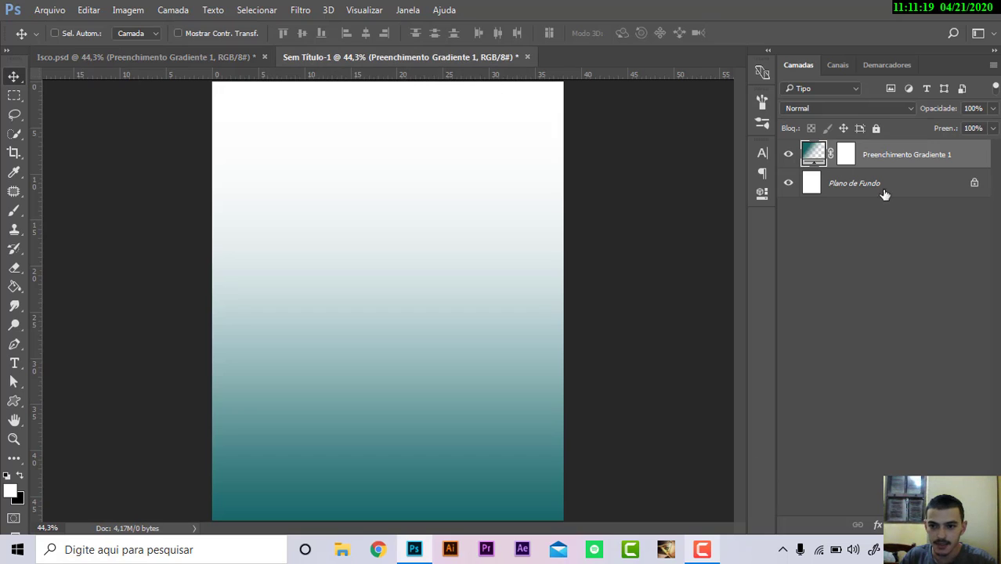
pyautogui.doubleClick(818, 154)
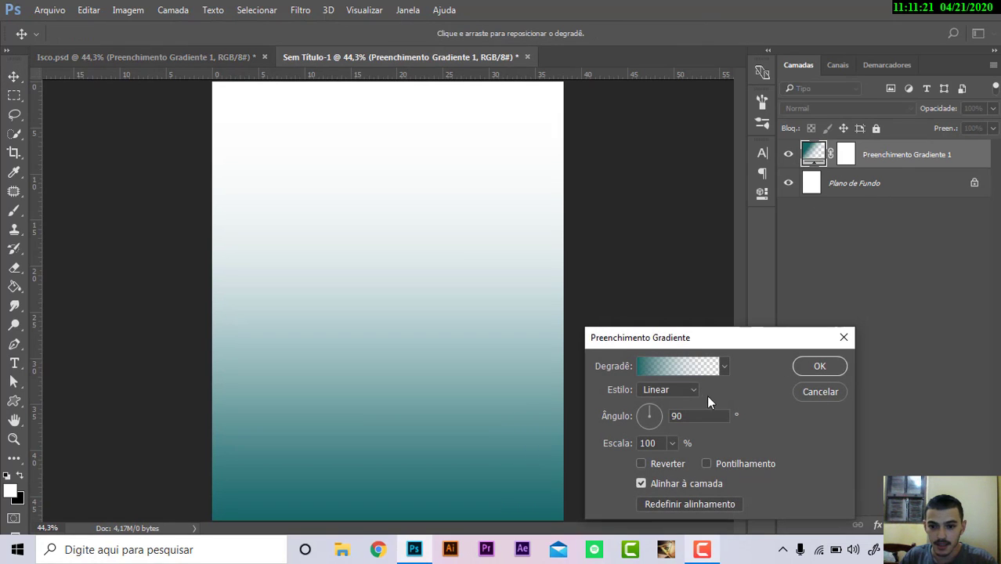
pyautogui.click(716, 367)
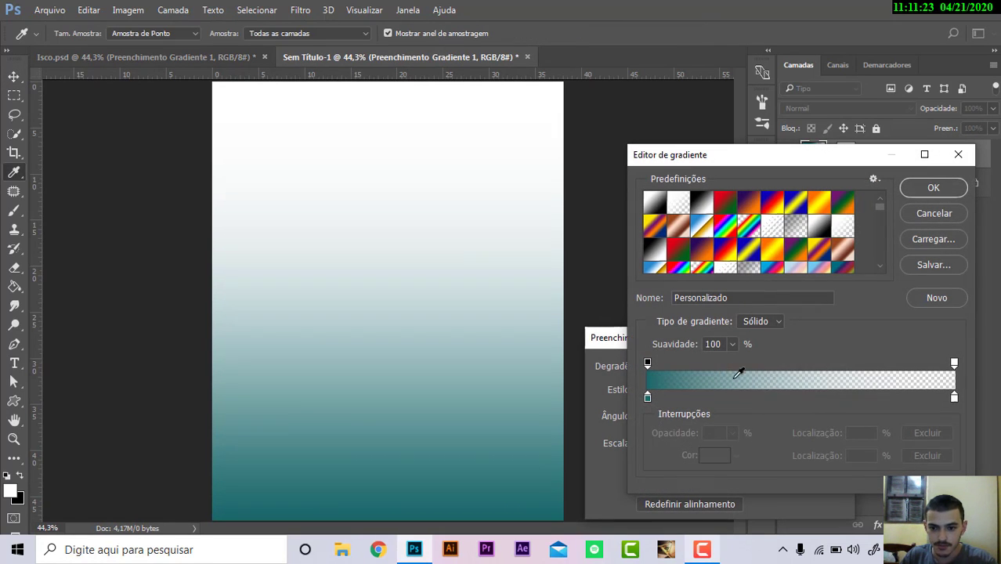
pyautogui.click(953, 398)
pyautogui.click(714, 455)
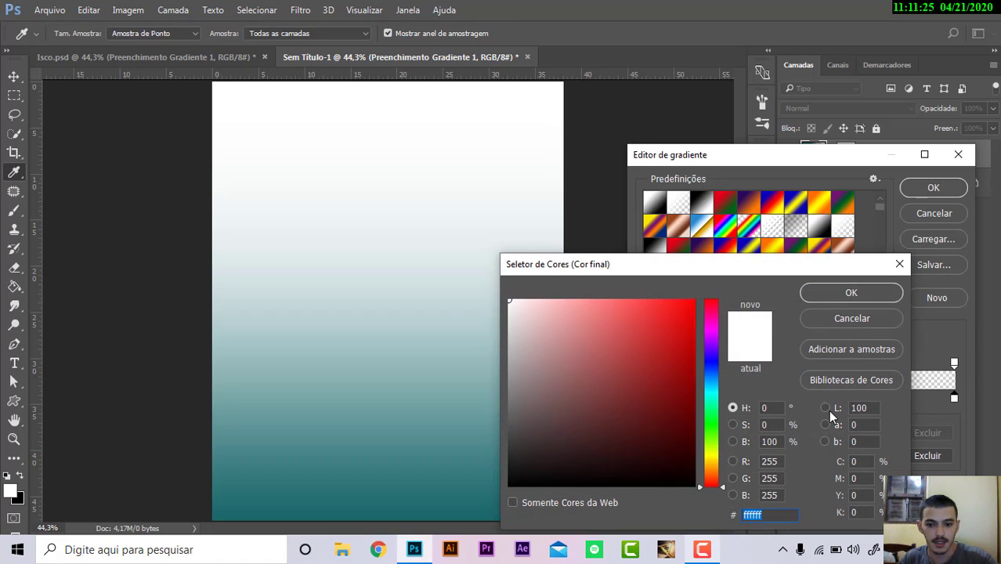
pyautogui.write('2e4462')
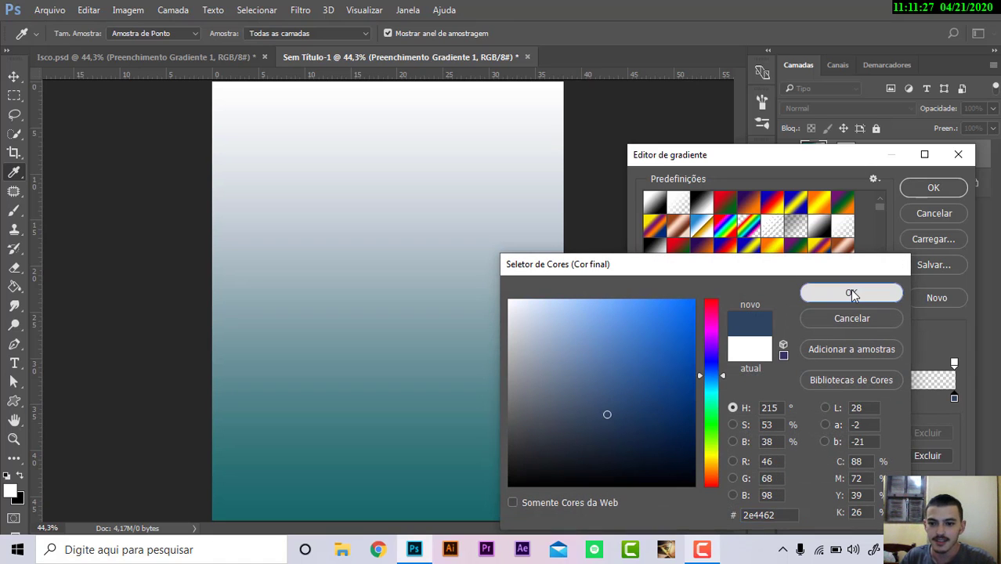
pyautogui.click(852, 292)
pyautogui.click(954, 363)
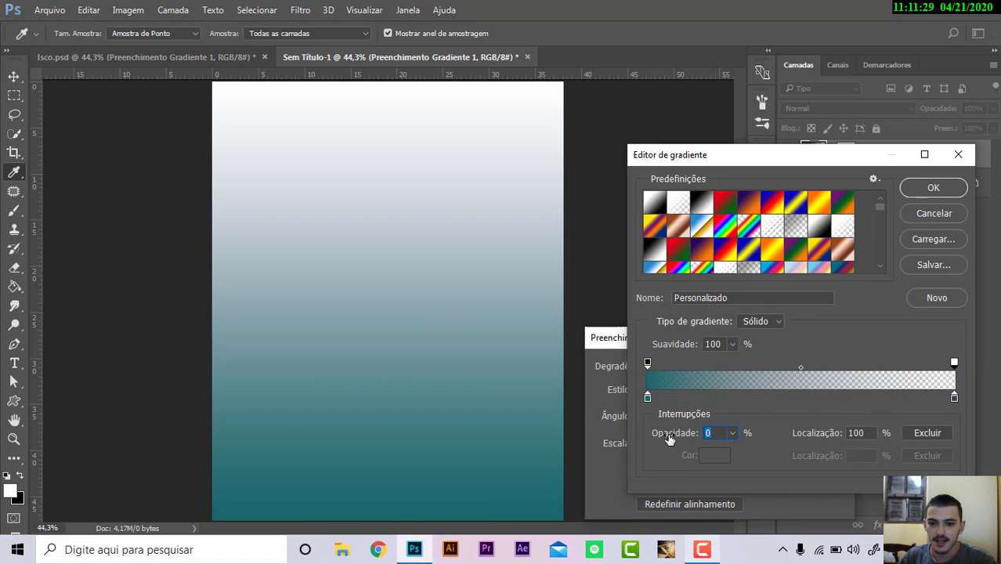
pyautogui.moveTo(668, 438); pyautogui.dragTo(937, 256)
pyautogui.click(934, 191)
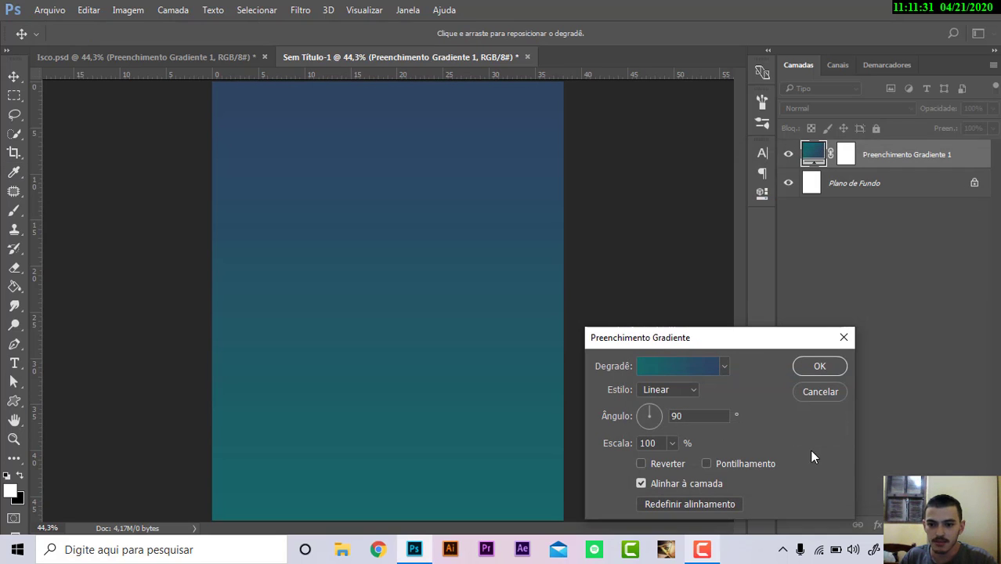
pyautogui.click(801, 369)
pyautogui.click(88, 9)
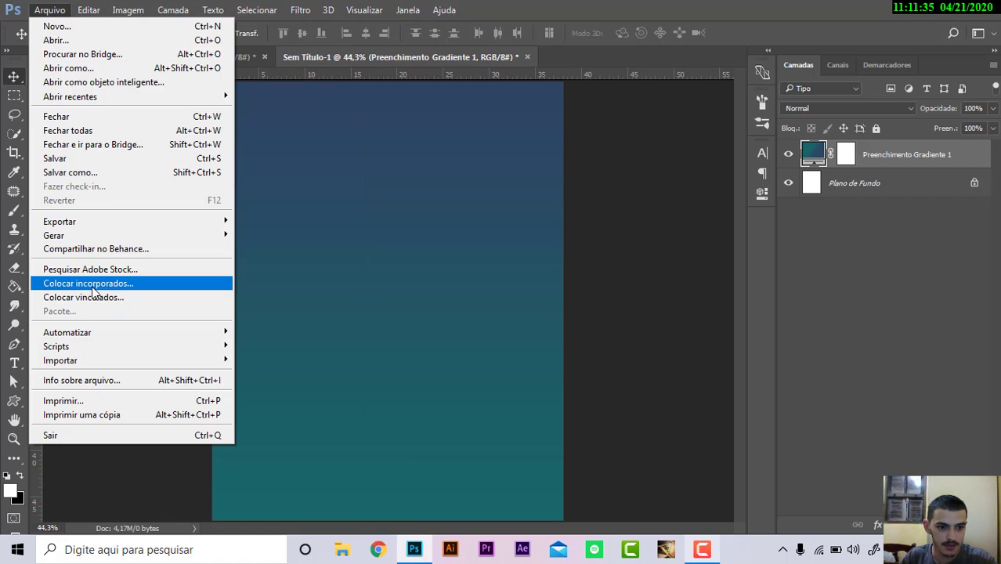
# Place texture_rollfilm_decayed_3 enlarged over the canvas in Multiply blend mode
pyautogui.click(92, 286)
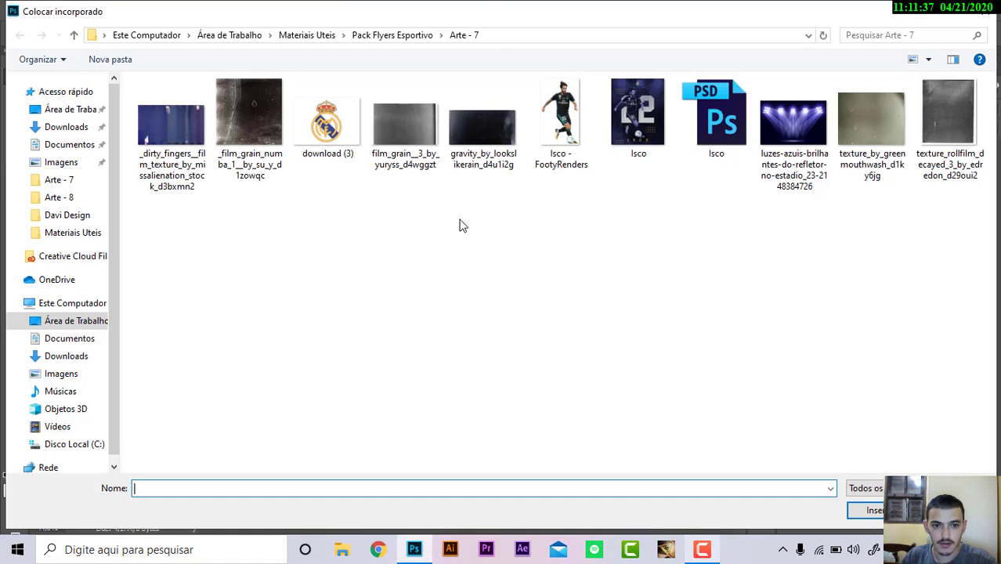
pyautogui.click(933, 139)
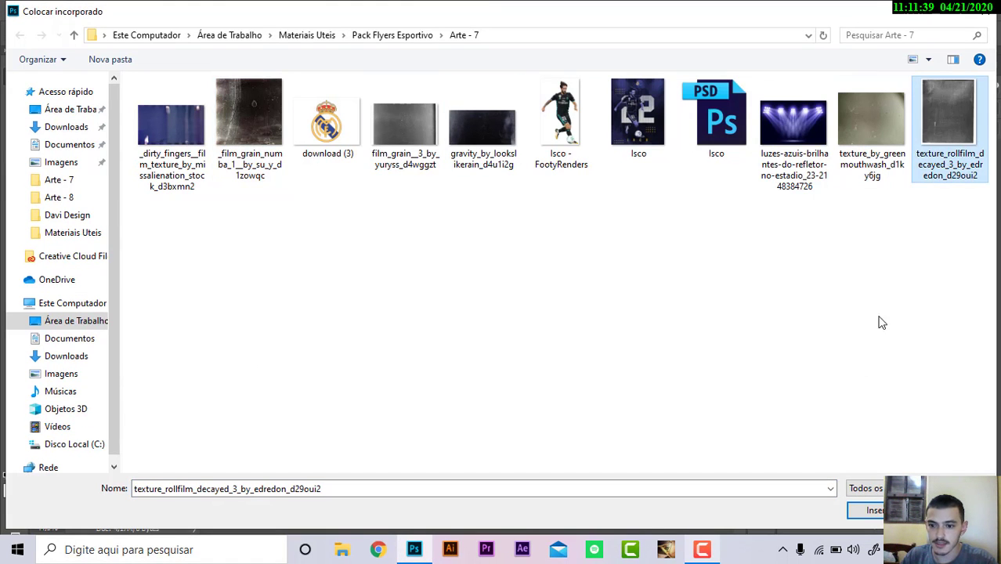
pyautogui.click(872, 512)
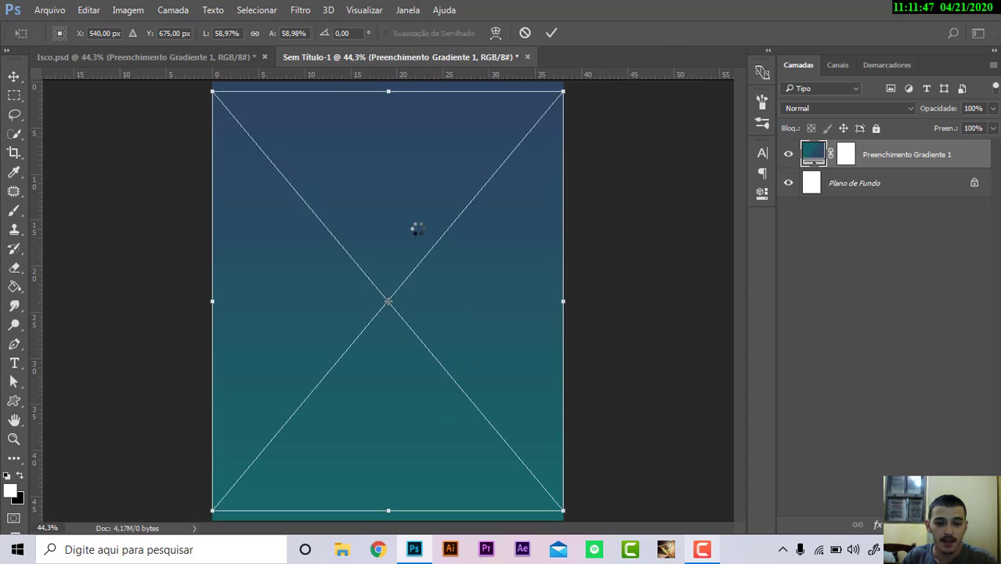
pyautogui.moveTo(571, 92); pyautogui.dragTo(634, 16)
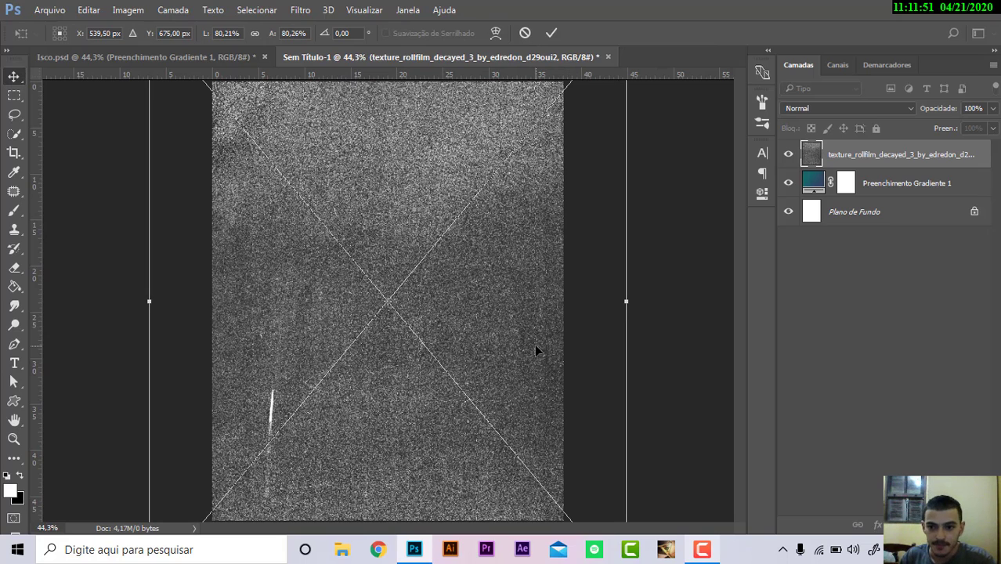
pyautogui.press('Return')
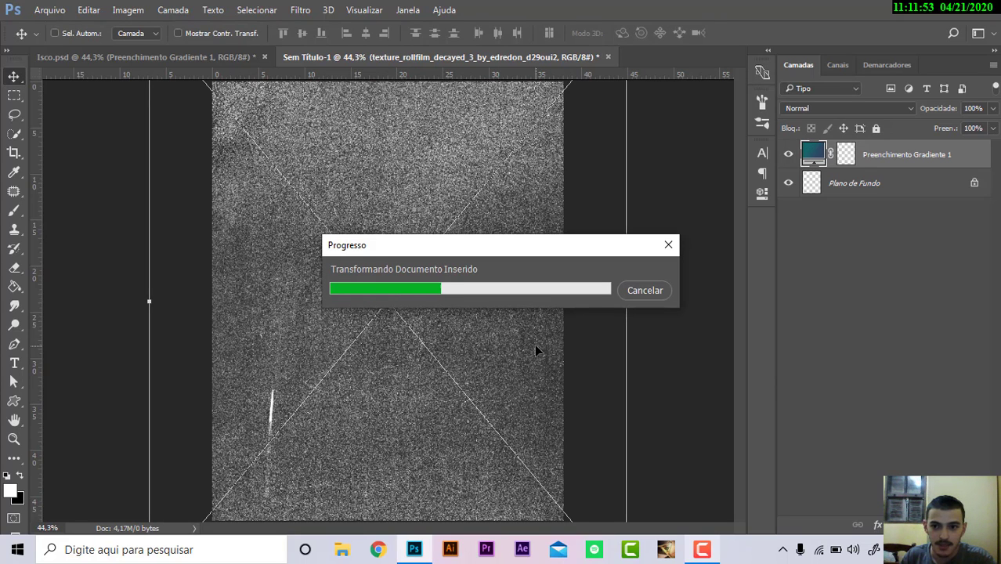
pyautogui.click(839, 110)
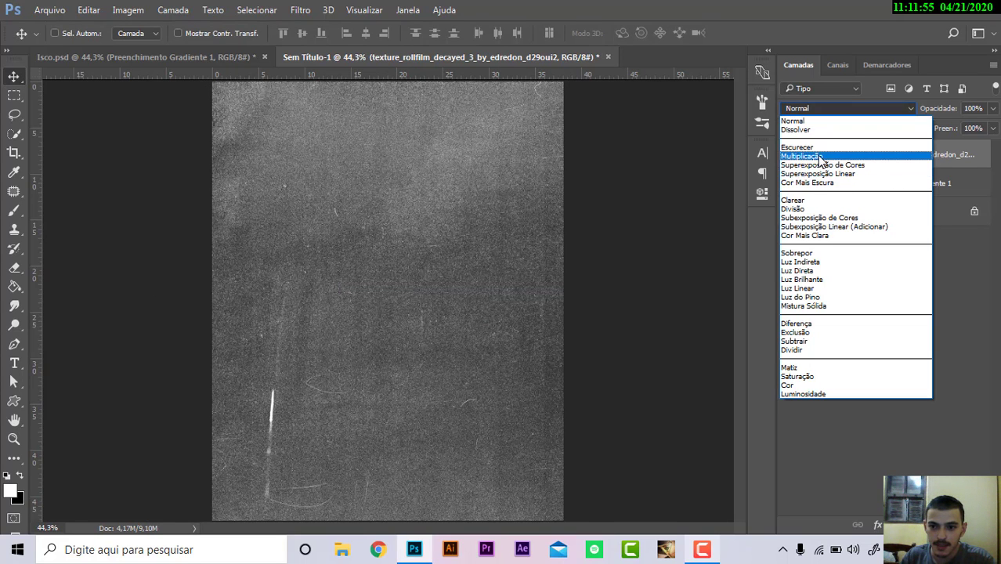
pyautogui.click(830, 159)
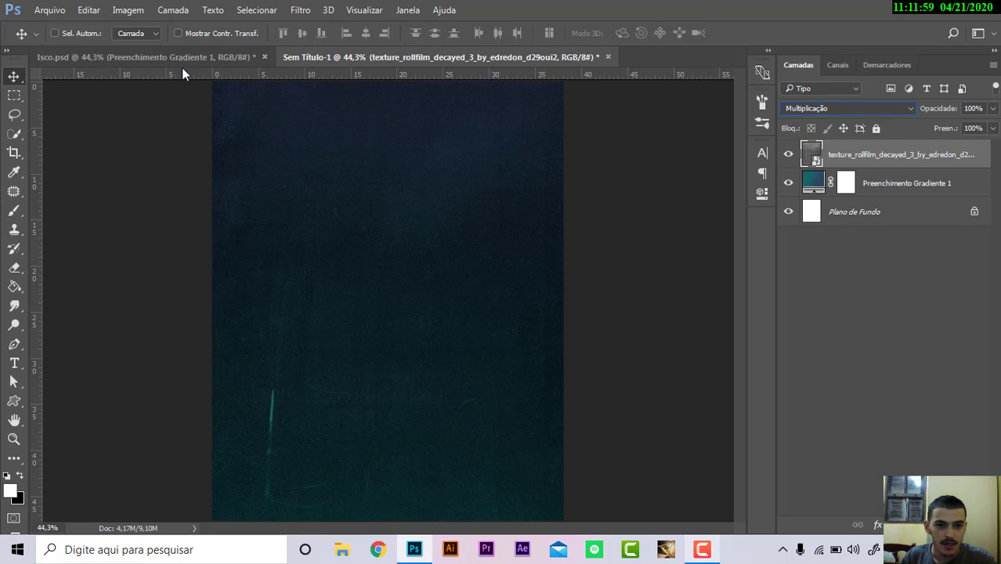
pyautogui.click(161, 58)
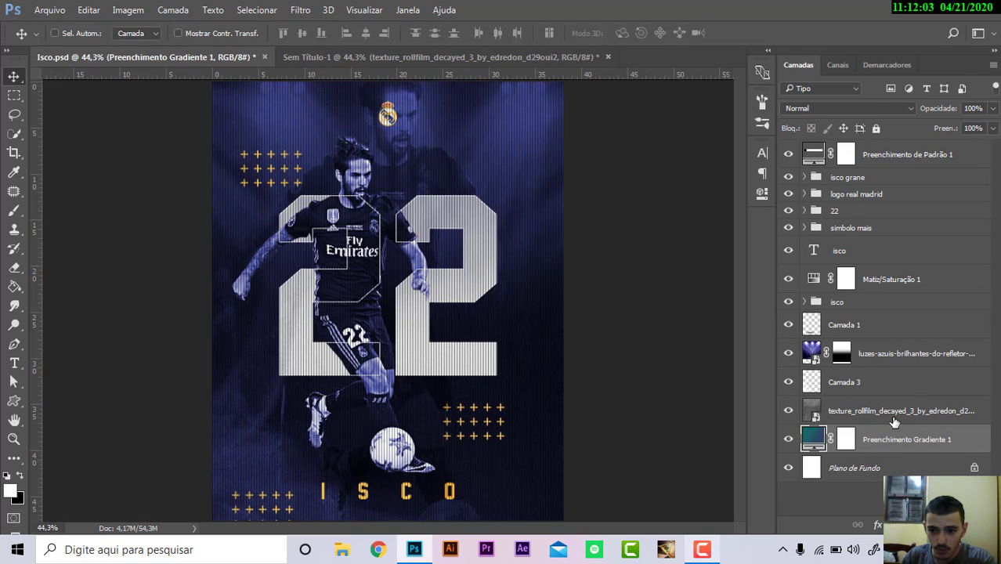
# Toggle the Isco poster's Camada 3 visibility to inspect it
pyautogui.click(850, 387)
pyautogui.click(789, 382)
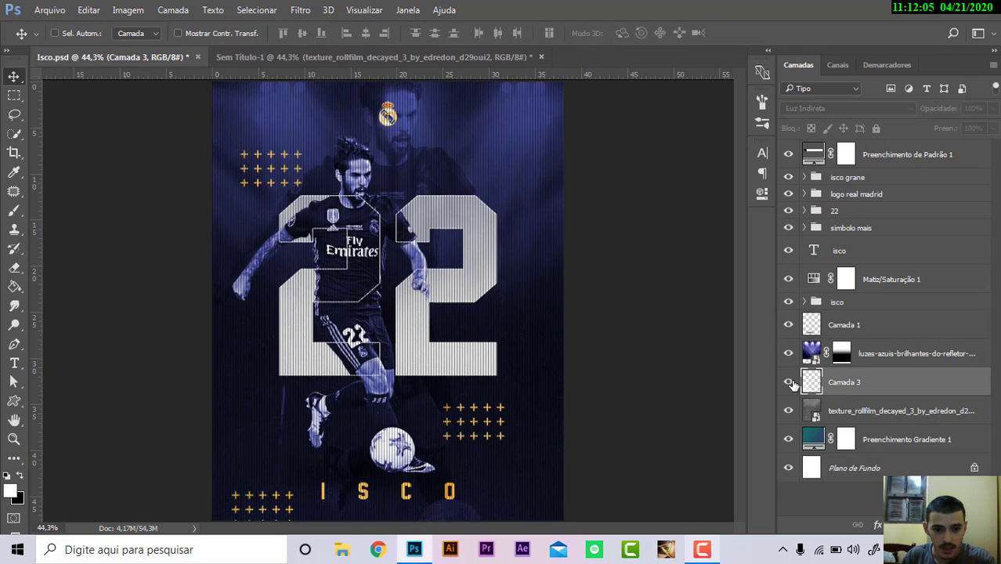
pyautogui.click(295, 58)
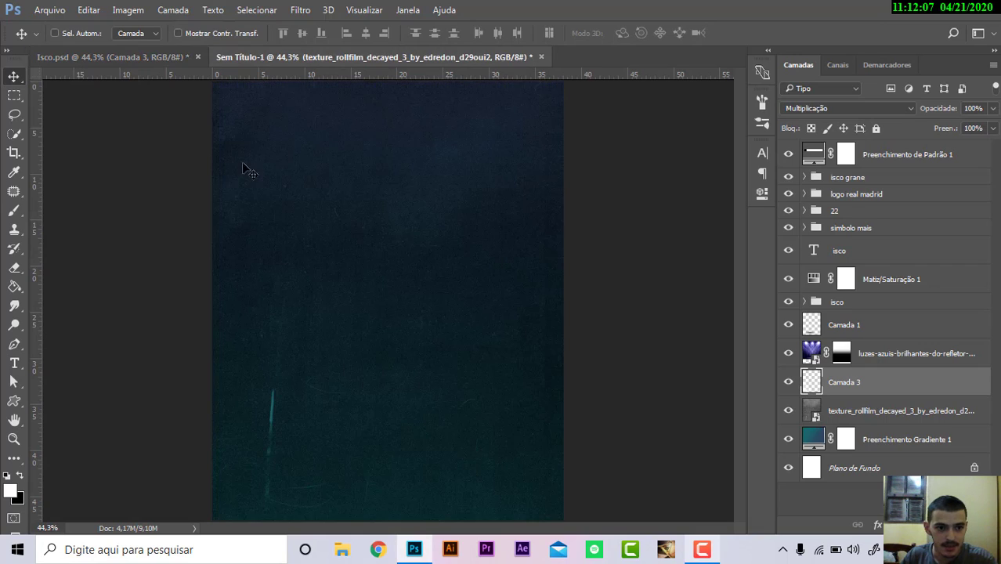
# On a new layer, stamp white smoke at lower left with a 1400 px smoke brush
pyautogui.press('b')
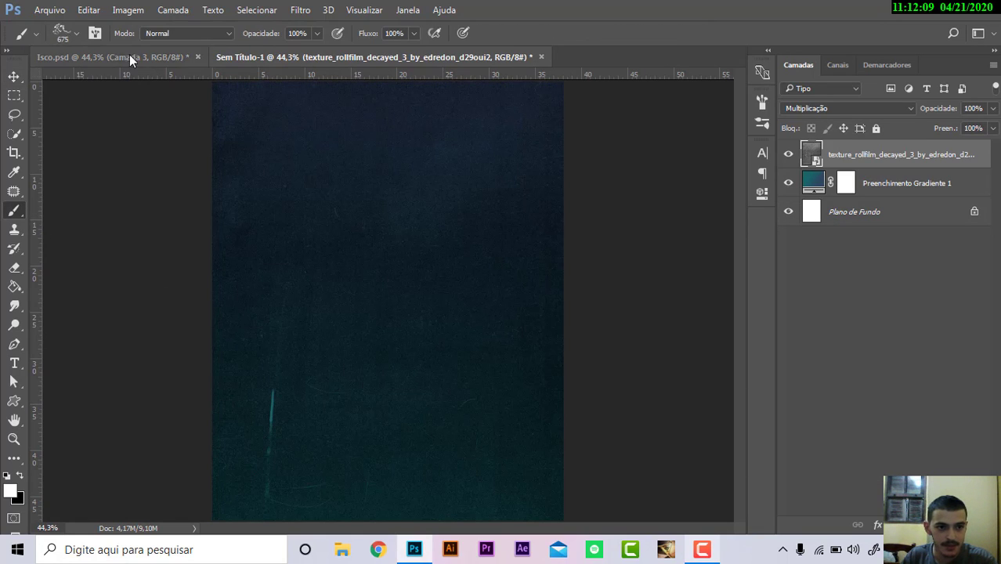
pyautogui.click(74, 30)
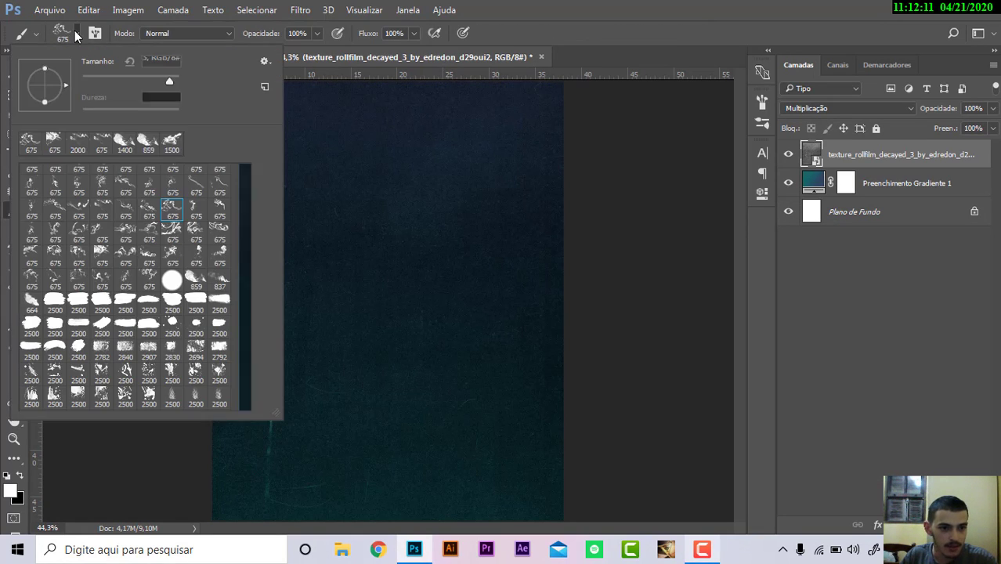
pyautogui.click(30, 146)
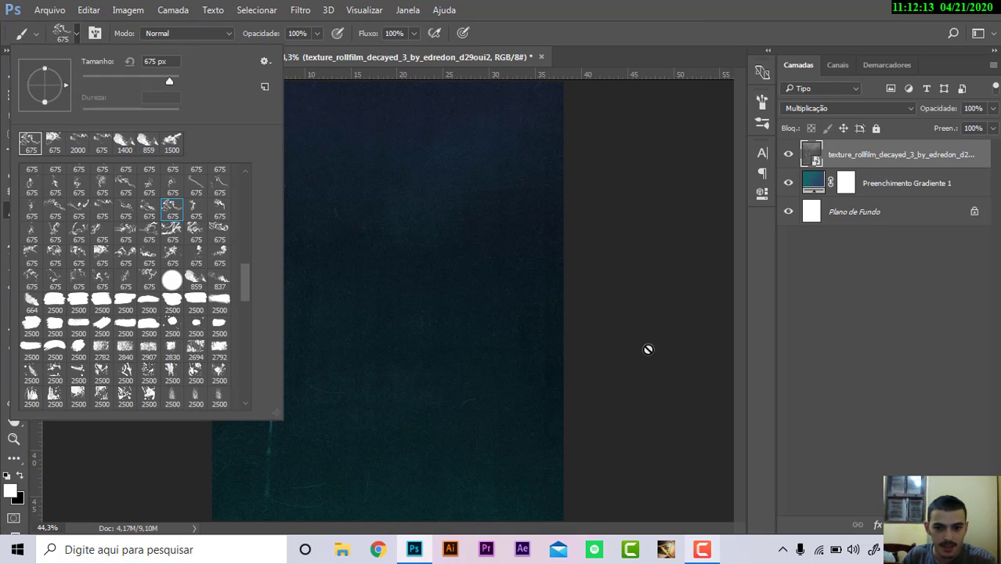
pyautogui.hotkey('ctrl', 'shift', 'alt', 'n')
pyautogui.press(']')
pyautogui.press(']')
pyautogui.press(']')
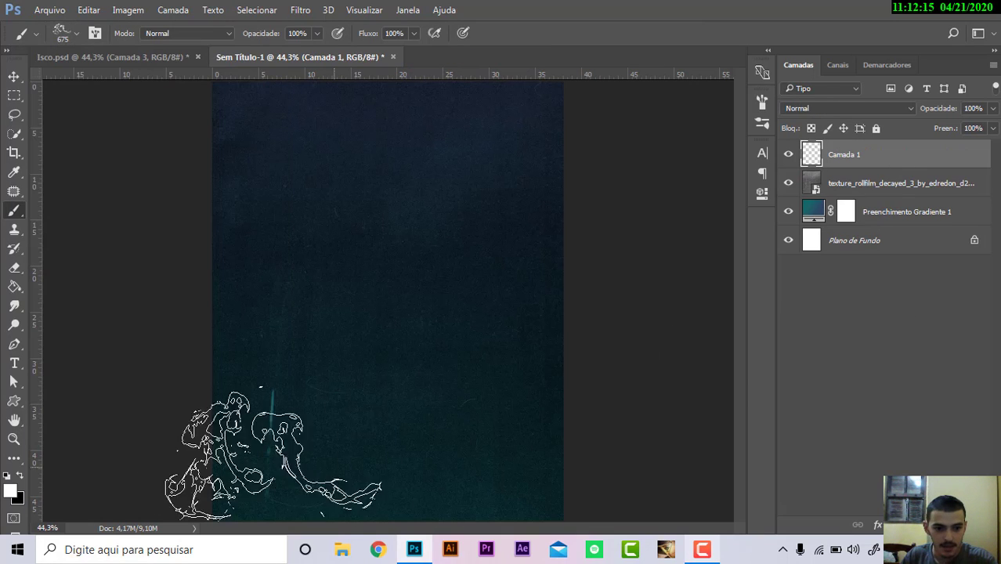
pyautogui.press(']')
pyautogui.press(']')
pyautogui.press(']')
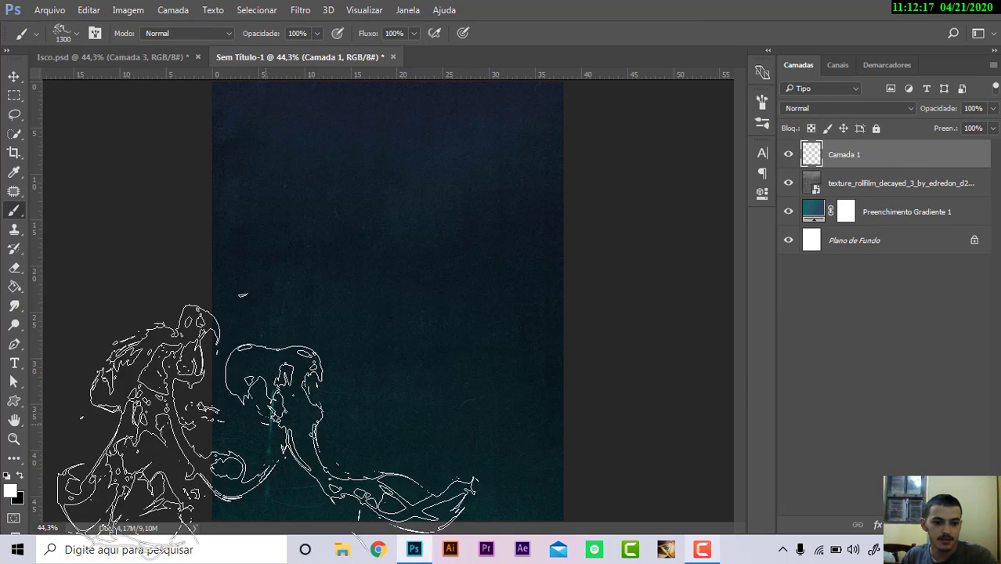
pyautogui.click(310, 409)
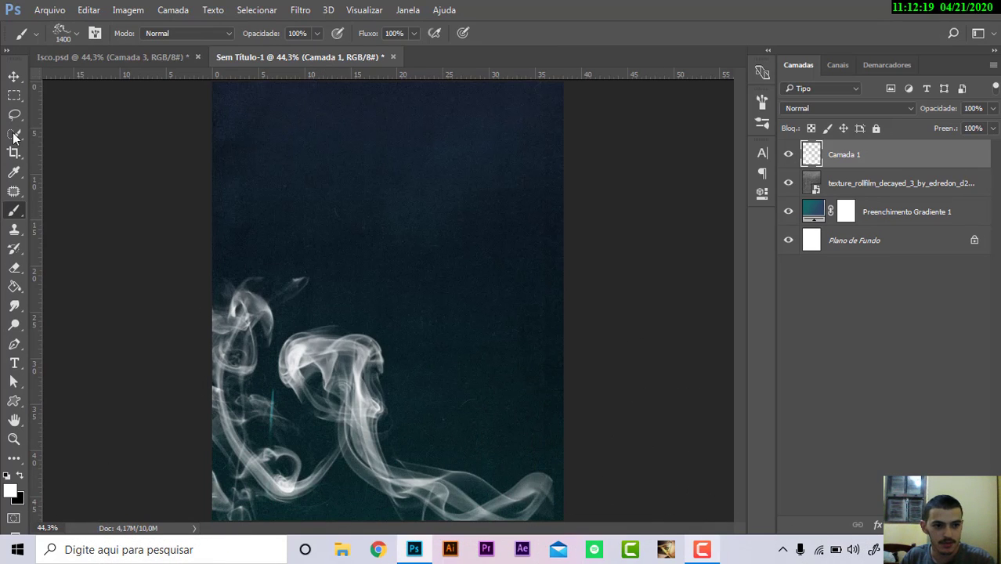
# Shift the smoke layer further toward the left edge
pyautogui.press('v')
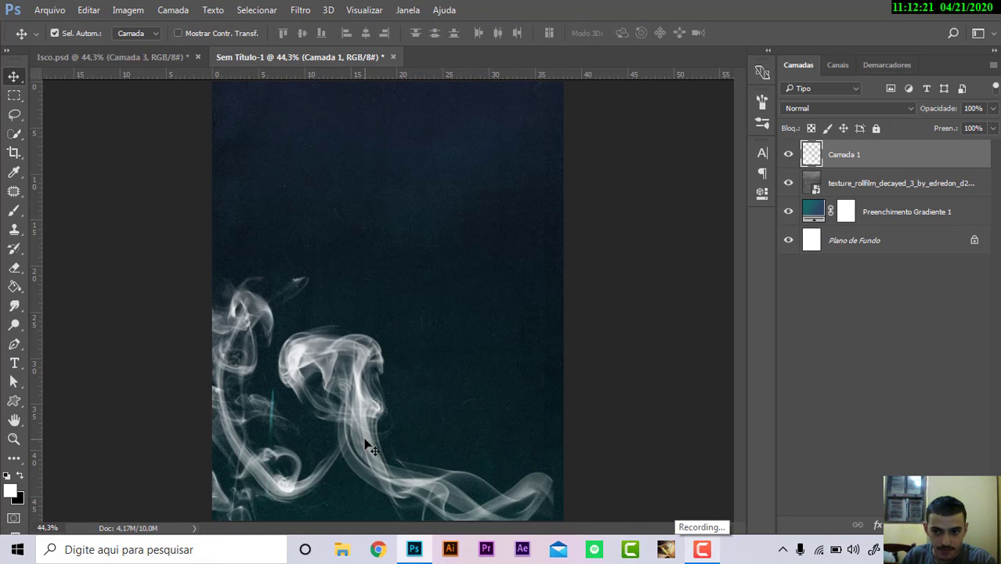
pyautogui.moveTo(364, 443); pyautogui.dragTo(278, 448)
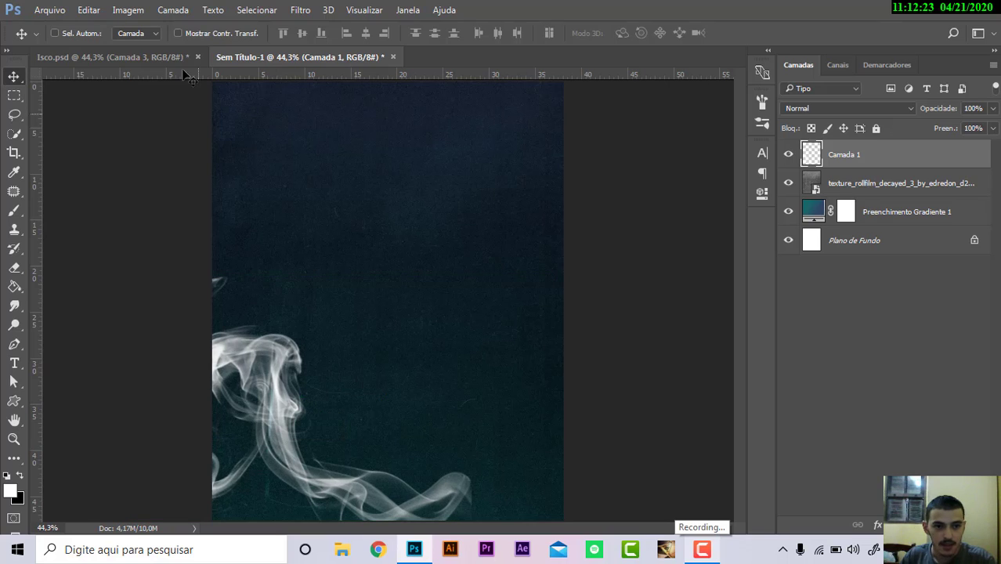
pyautogui.click(149, 58)
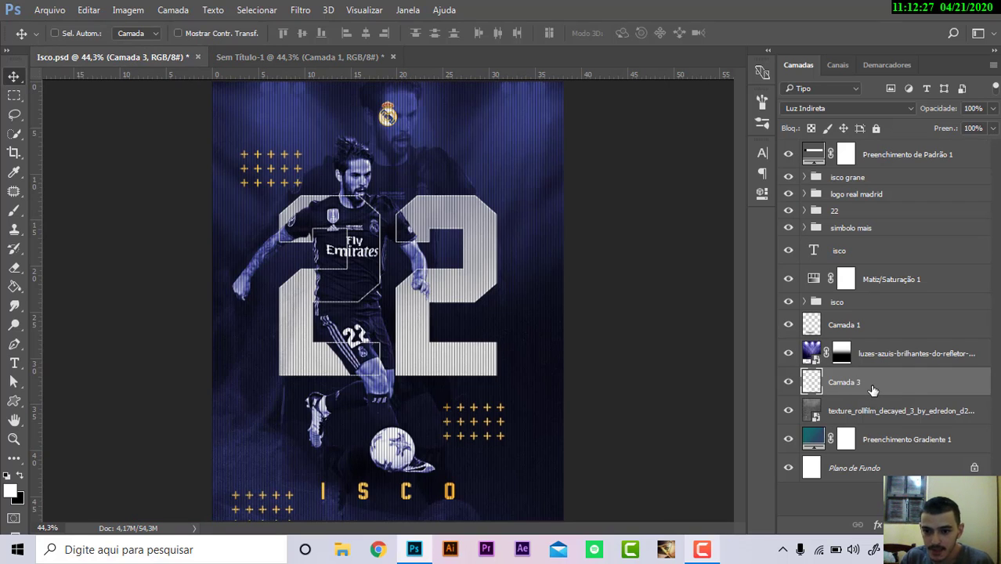
pyautogui.click(309, 52)
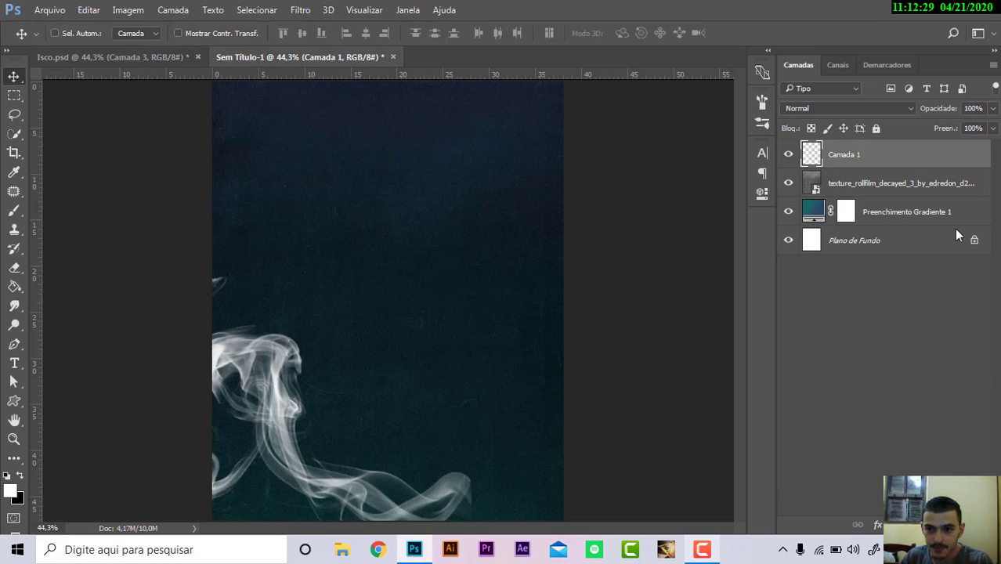
# Set Camada 1 to Luz Indireta blending and compare with the poster's spotlight layer
pyautogui.click(828, 110)
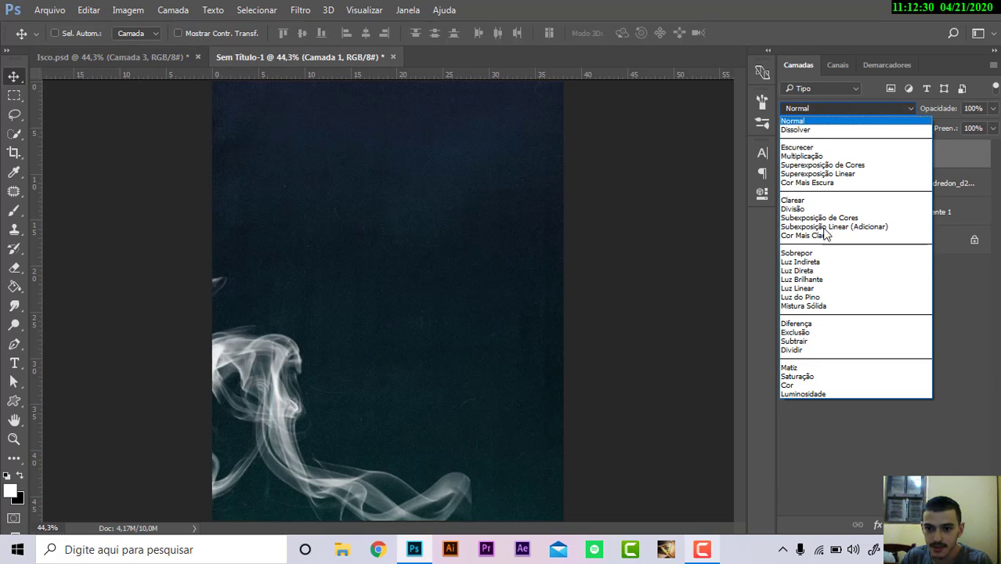
pyautogui.click(820, 264)
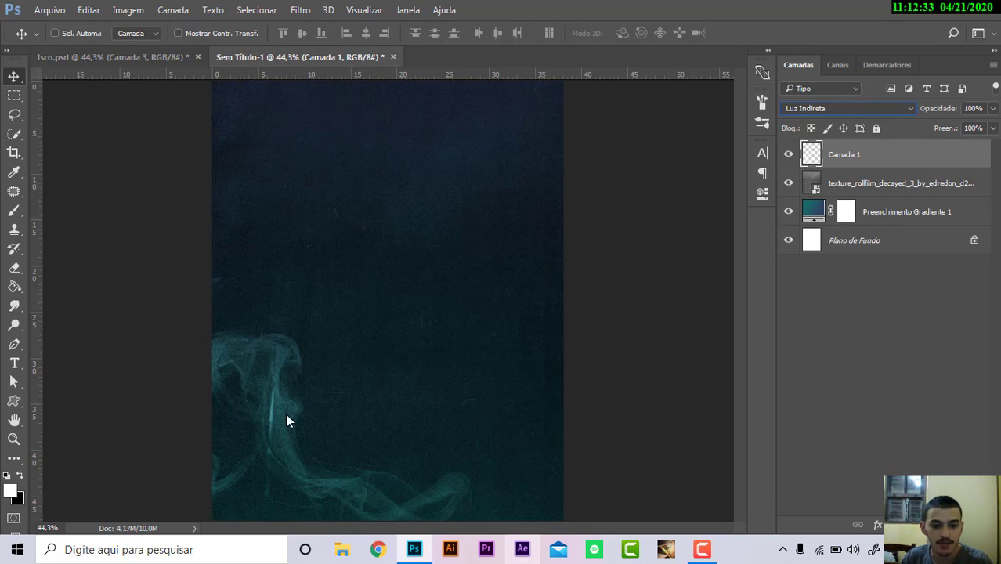
pyautogui.click(150, 59)
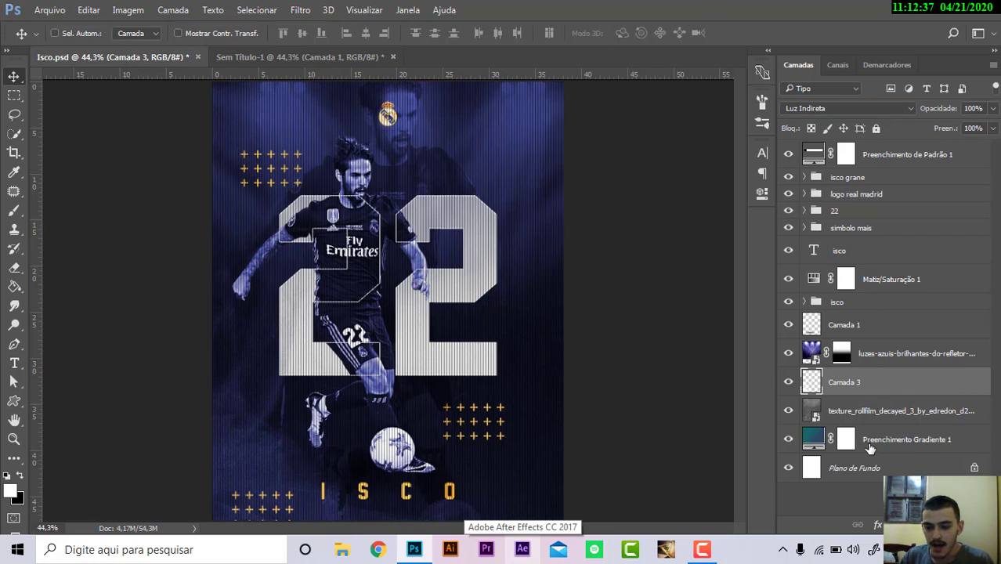
pyautogui.click(883, 354)
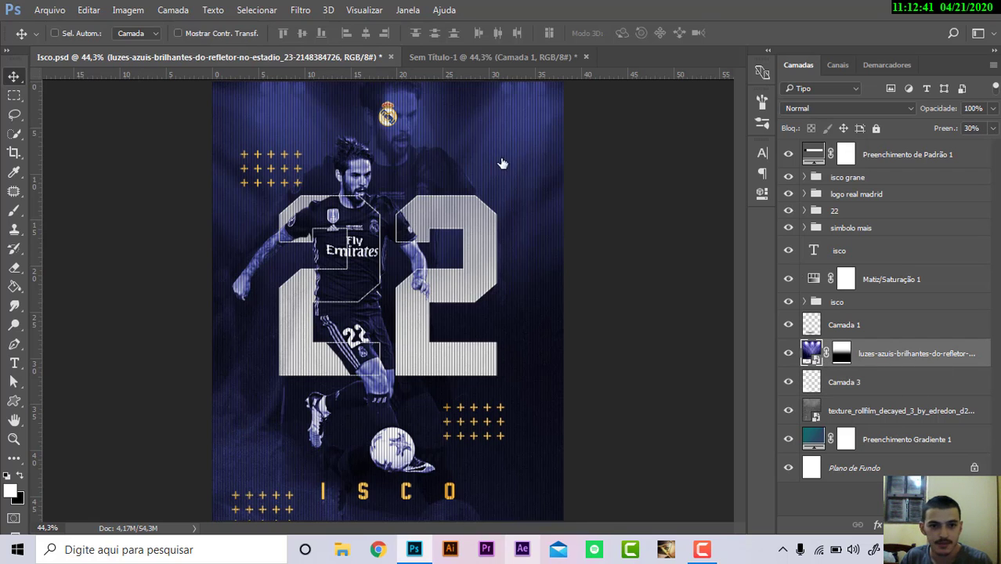
pyautogui.click(432, 58)
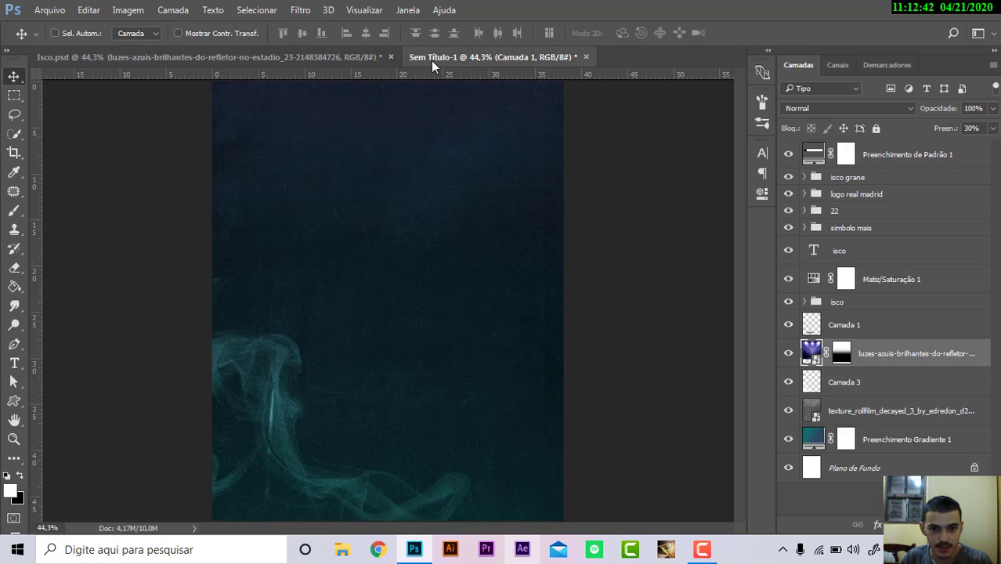
# Place the blue stadium spotlights image, enlarged to cover the whole page
pyautogui.click(49, 10)
pyautogui.click(90, 283)
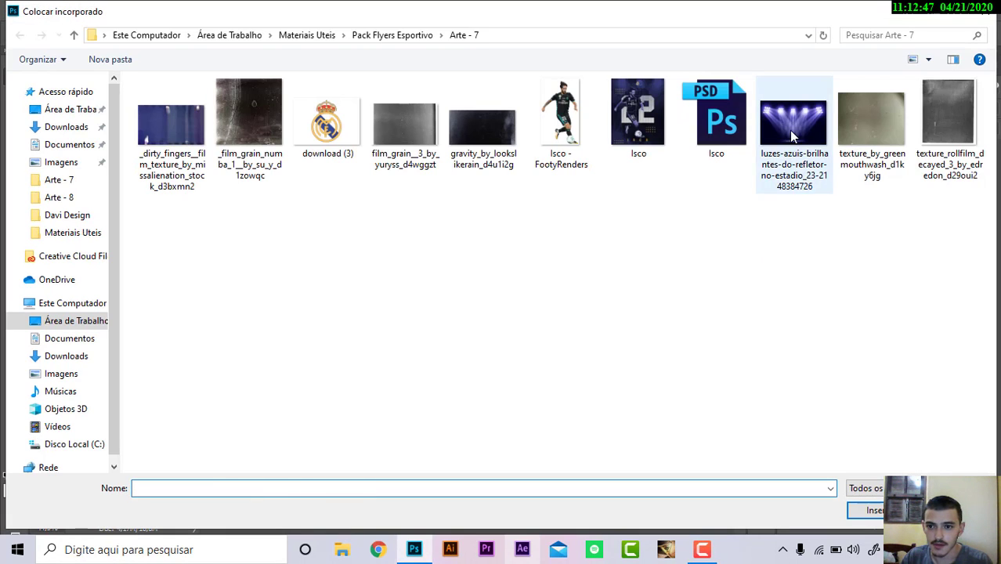
pyautogui.click(791, 135)
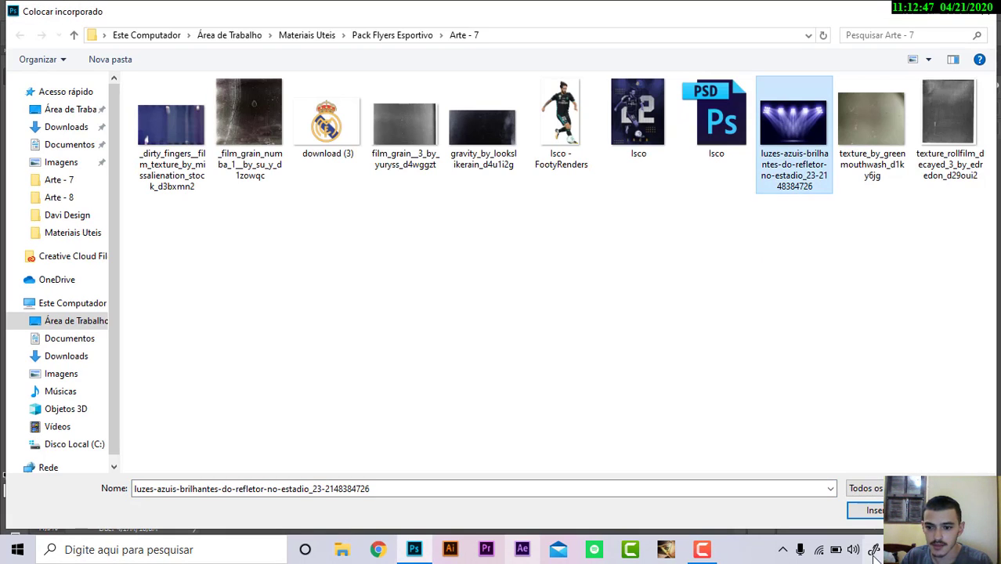
pyautogui.click(869, 509)
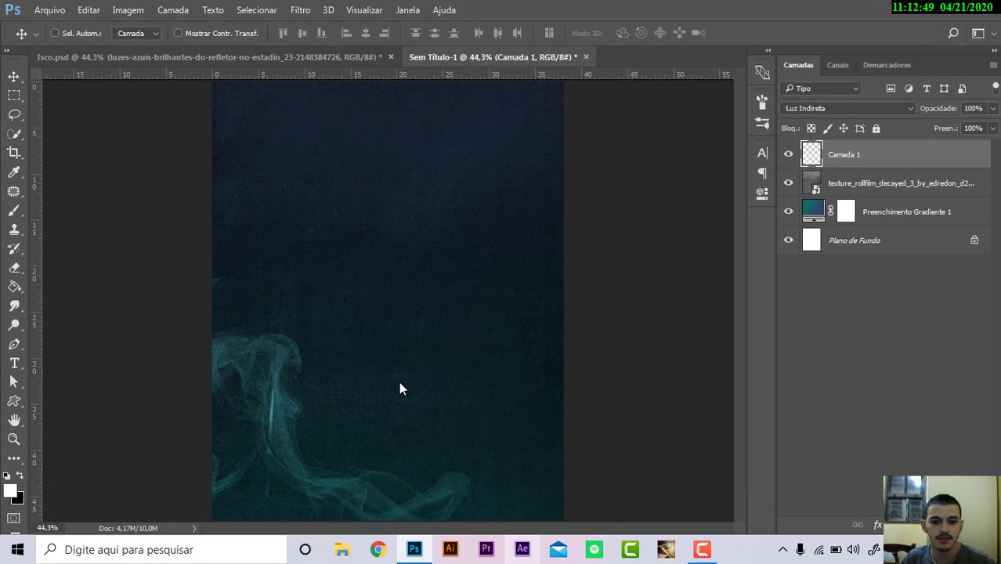
pyautogui.moveTo(507, 228); pyautogui.dragTo(741, 119)
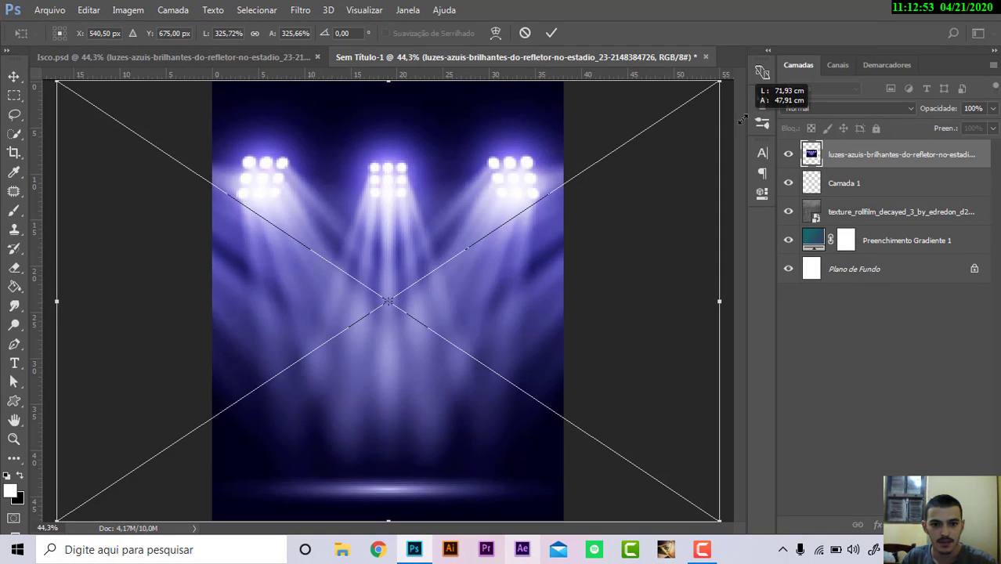
pyautogui.press('Return')
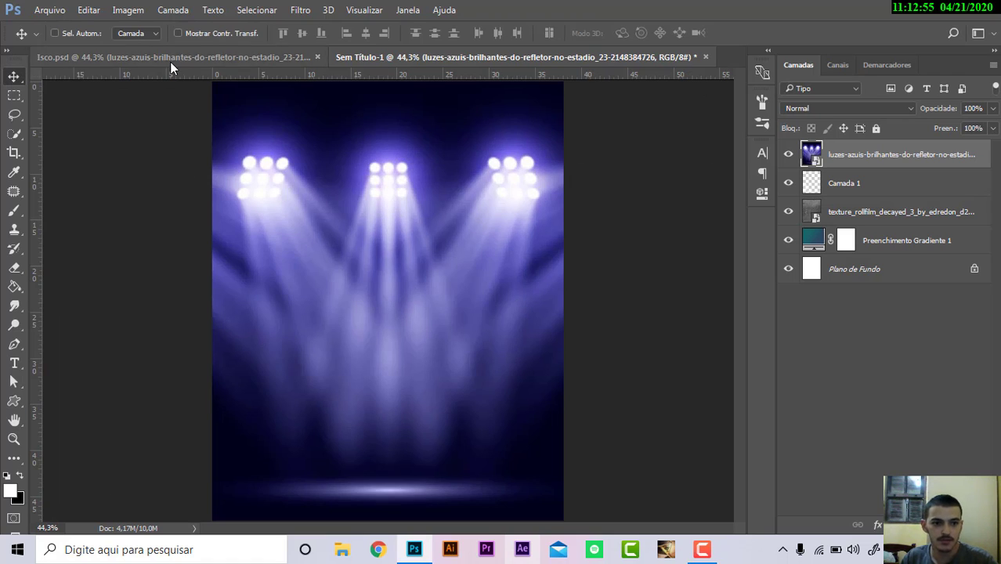
# Lower the spotlights layer's fill to 30%
pyautogui.click(171, 62)
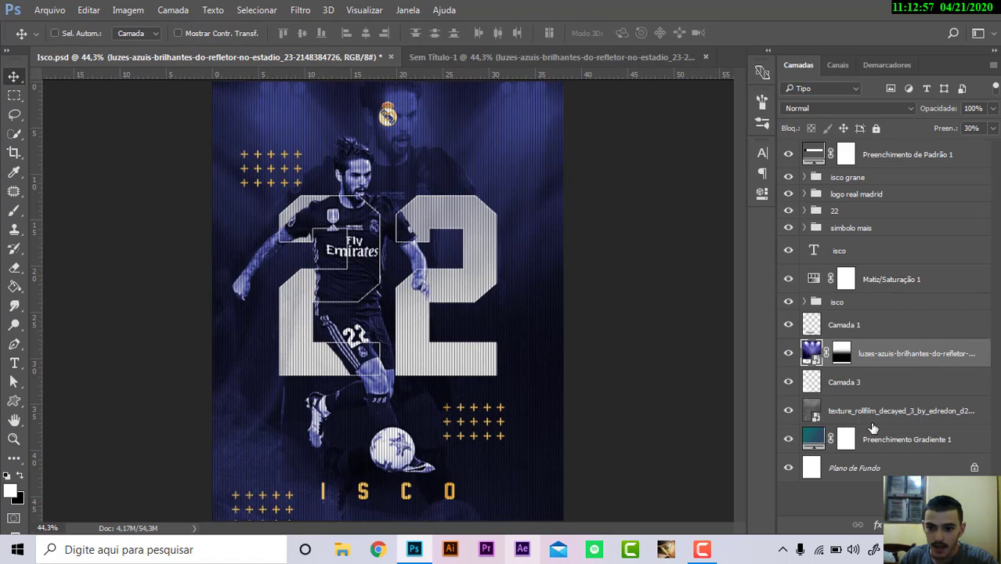
pyautogui.click(553, 61)
pyautogui.moveTo(946, 131); pyautogui.dragTo(907, 135)
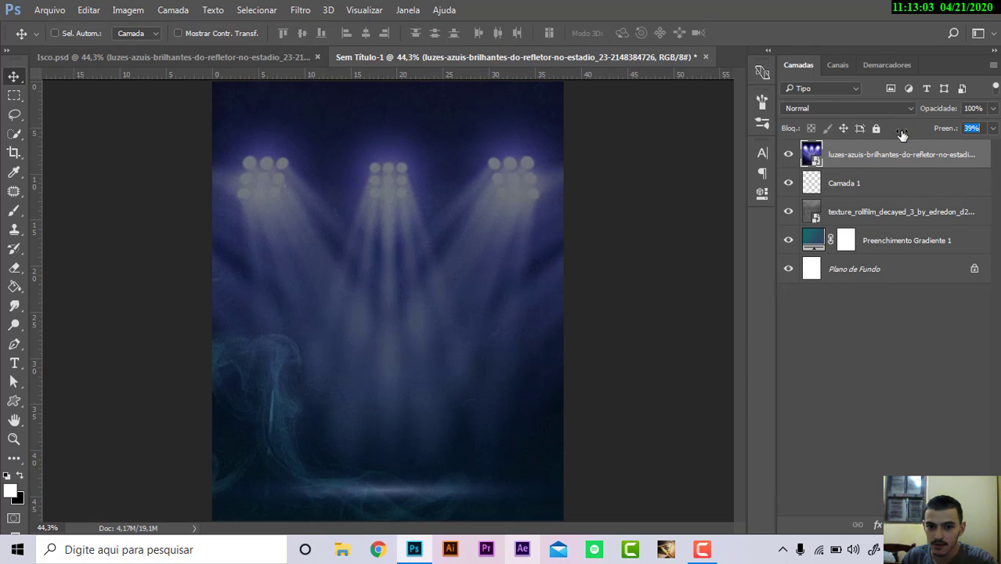
pyautogui.moveTo(898, 134); pyautogui.dragTo(896, 134)
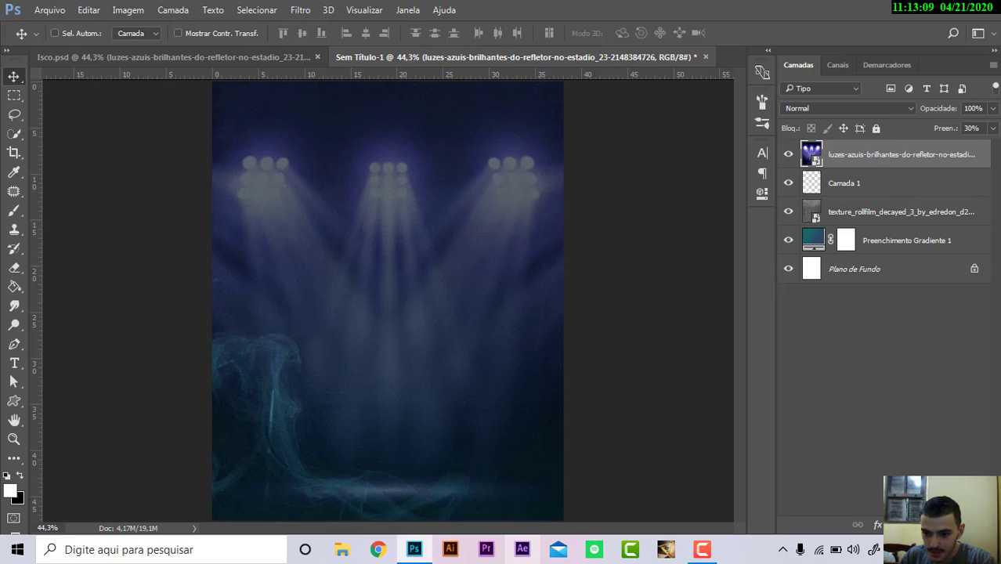
# Add a layer mask to the spotlights layer and pick the round 1400 px brush
pyautogui.click(894, 524)
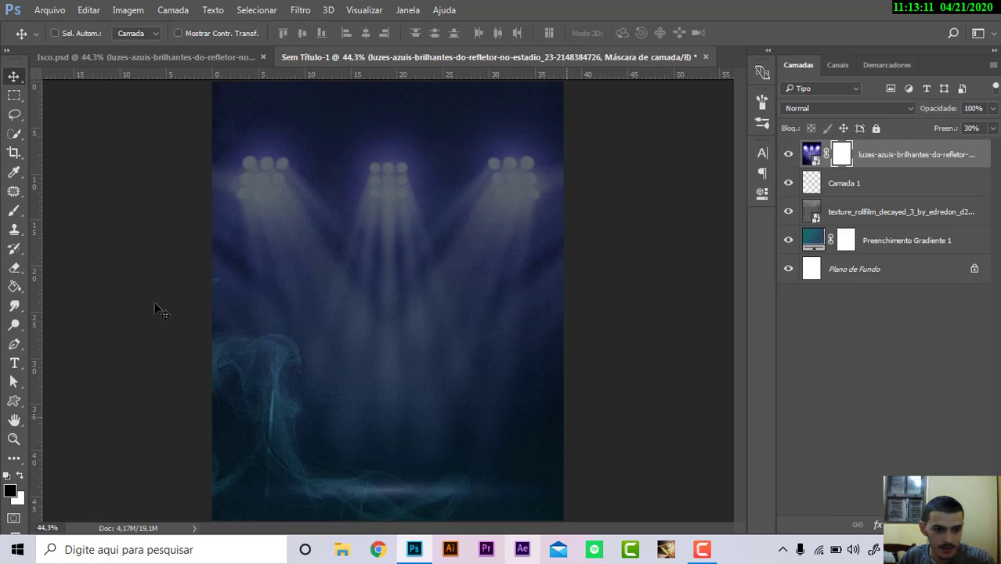
pyautogui.click(13, 210)
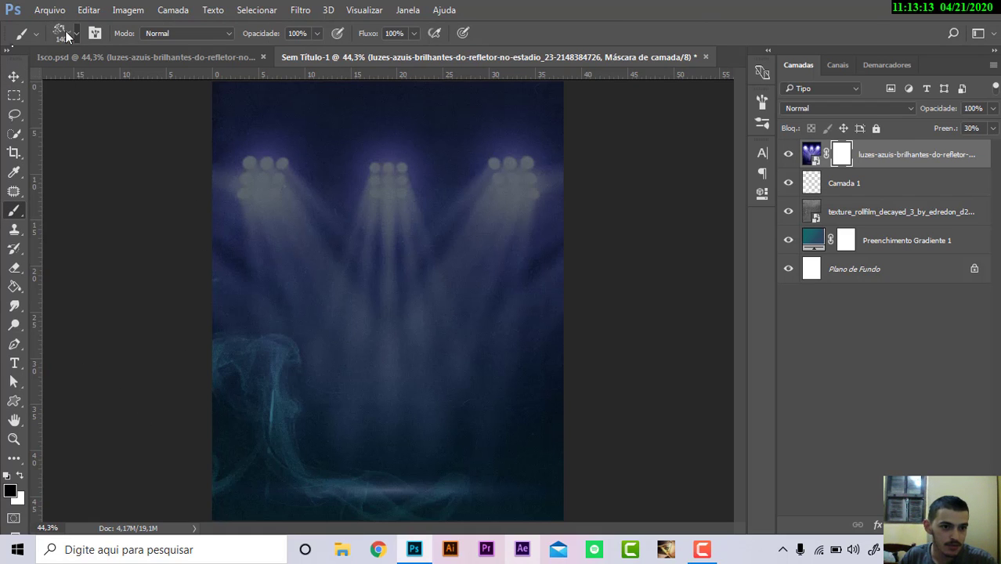
pyautogui.click(67, 36)
pyautogui.scroll(-3, 260, 267)
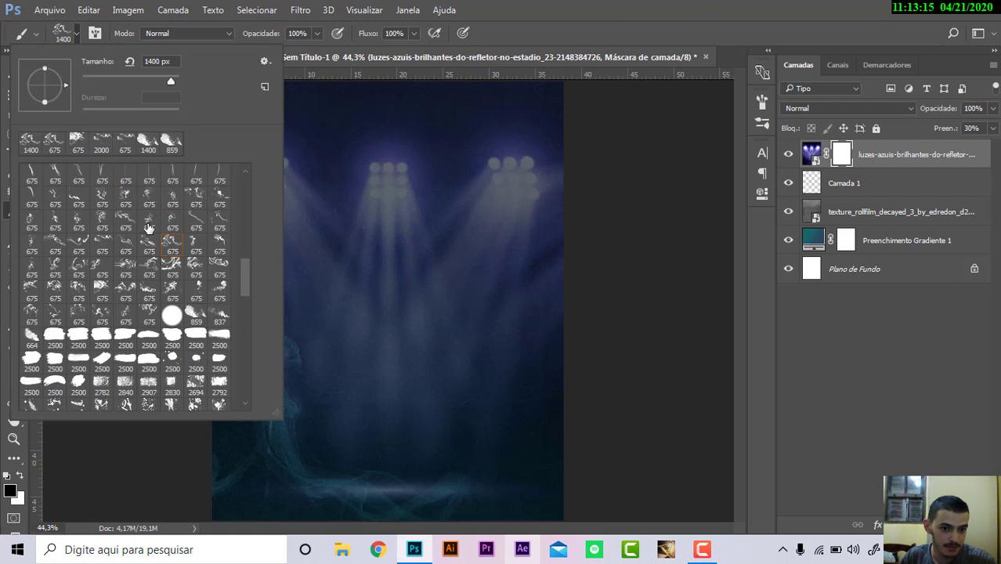
pyautogui.scroll(-3, 260, 267)
pyautogui.moveTo(242, 258); pyautogui.dragTo(250, 177)
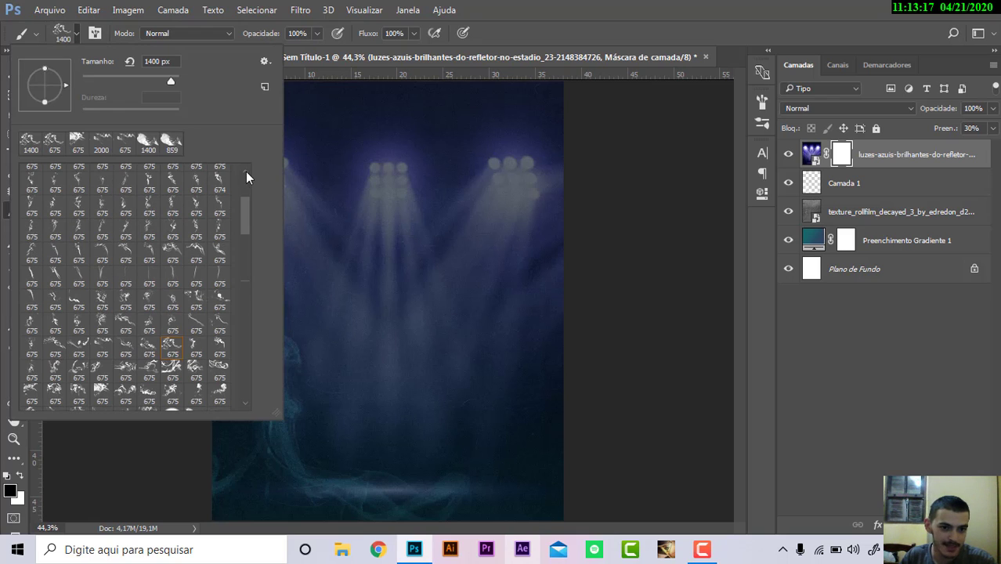
pyautogui.moveTo(242, 214); pyautogui.dragTo(243, 181)
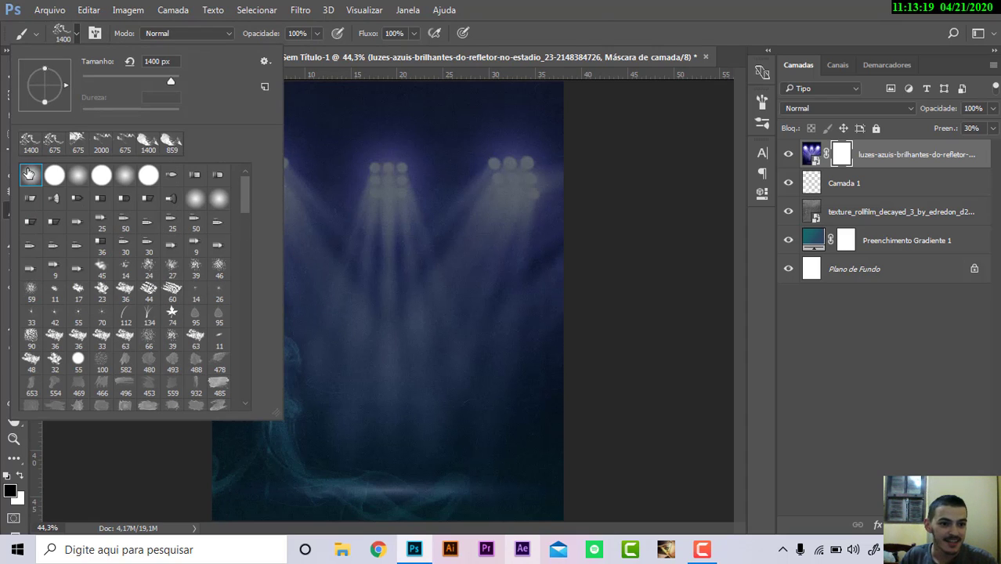
pyautogui.click(28, 173)
pyautogui.click(811, 154)
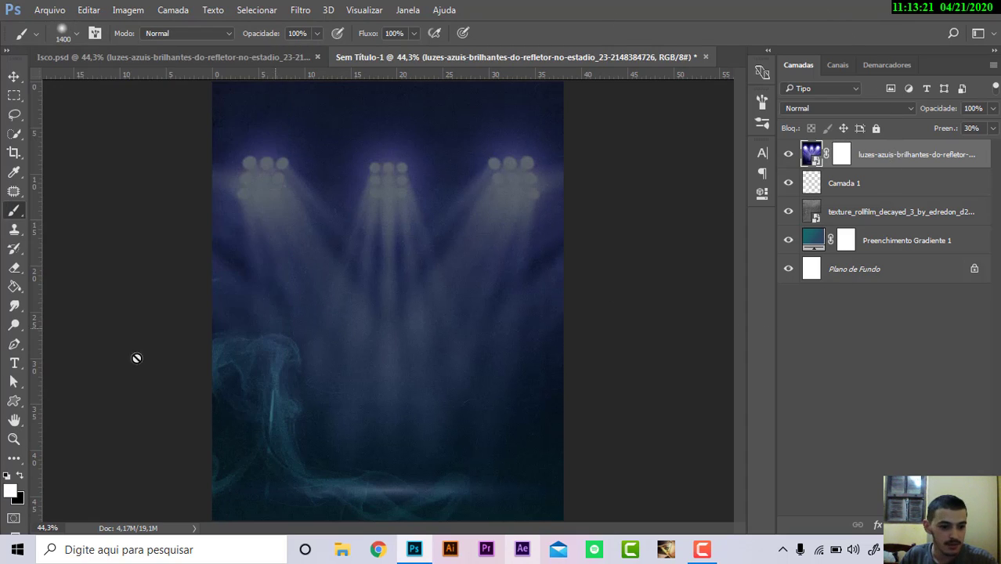
# Set black as the painting colour and target the spotlights layer mask
pyautogui.click(21, 474)
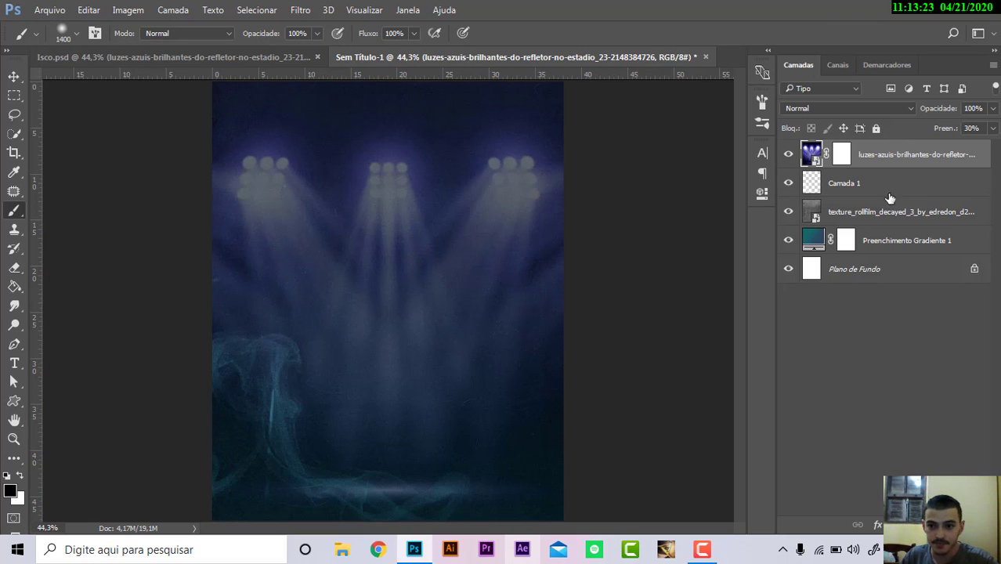
pyautogui.click(842, 156)
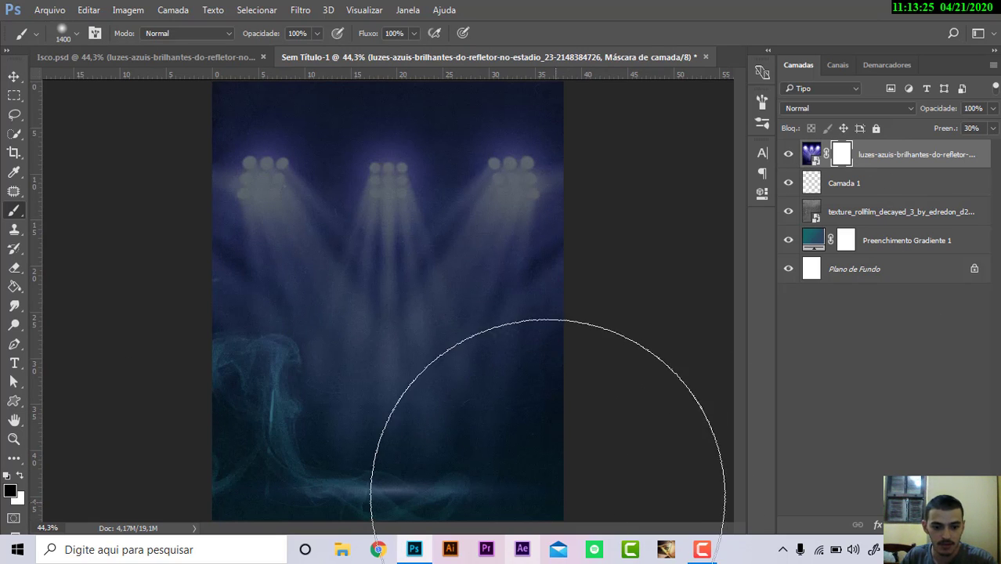
pyautogui.scroll(-1, 536, 485)
pyautogui.scroll(-1, 518, 480)
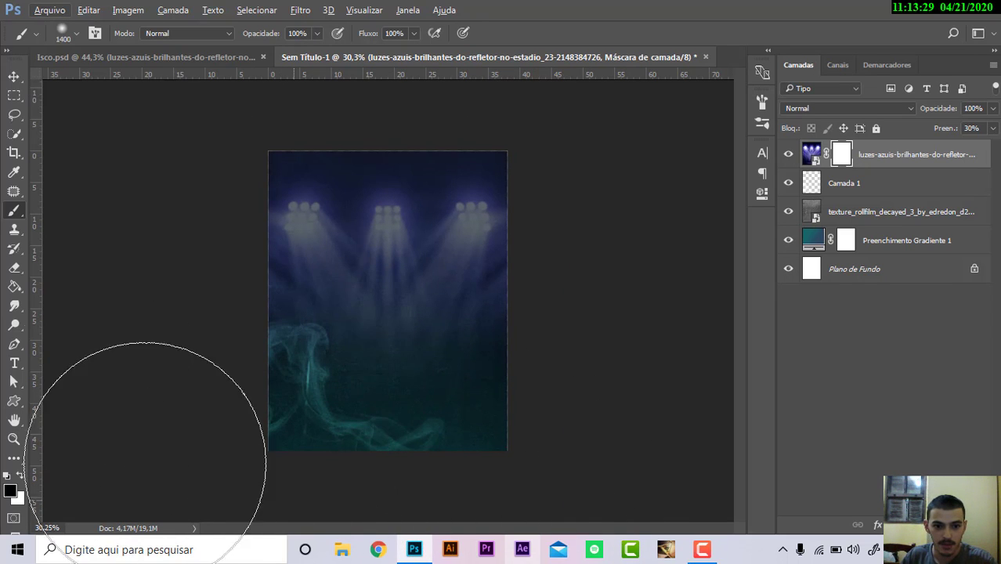
pyautogui.click(178, 55)
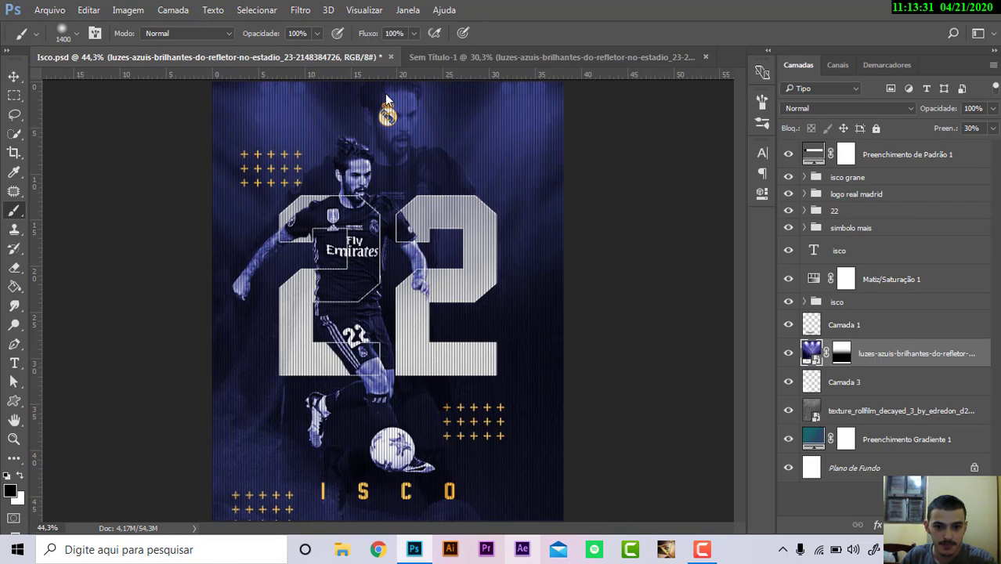
pyautogui.click(444, 56)
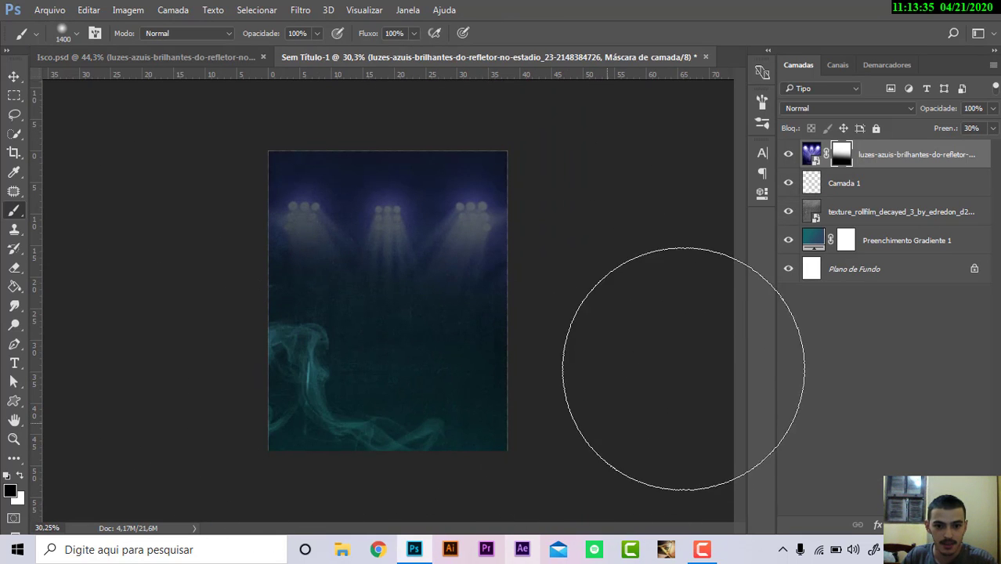
# Nudge the spotlights layer upward and enlarge it well beyond the page edges
pyautogui.click(13, 72)
pyautogui.click(118, 57)
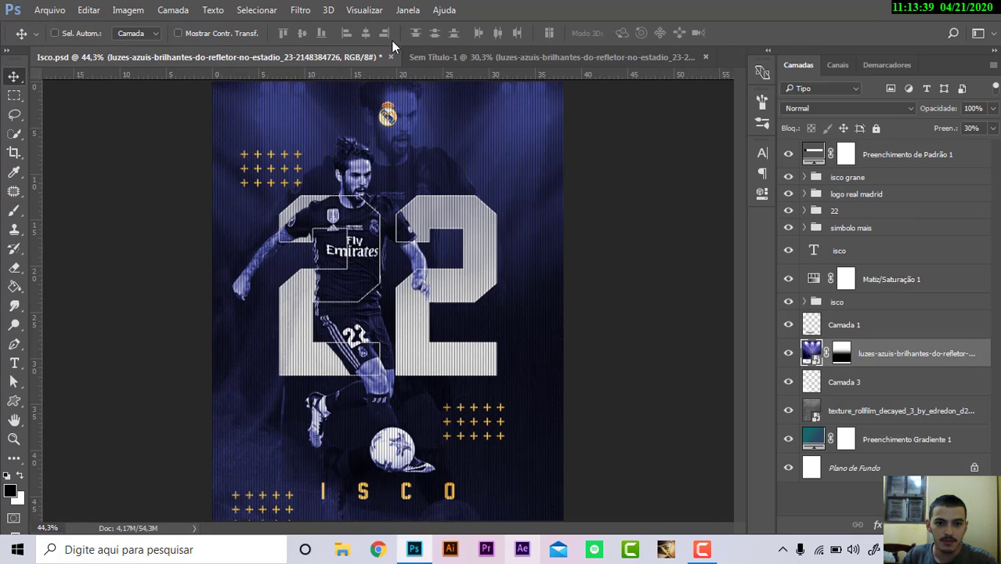
pyautogui.click(423, 52)
pyautogui.moveTo(472, 212); pyautogui.dragTo(474, 186)
pyautogui.press('ctrl')
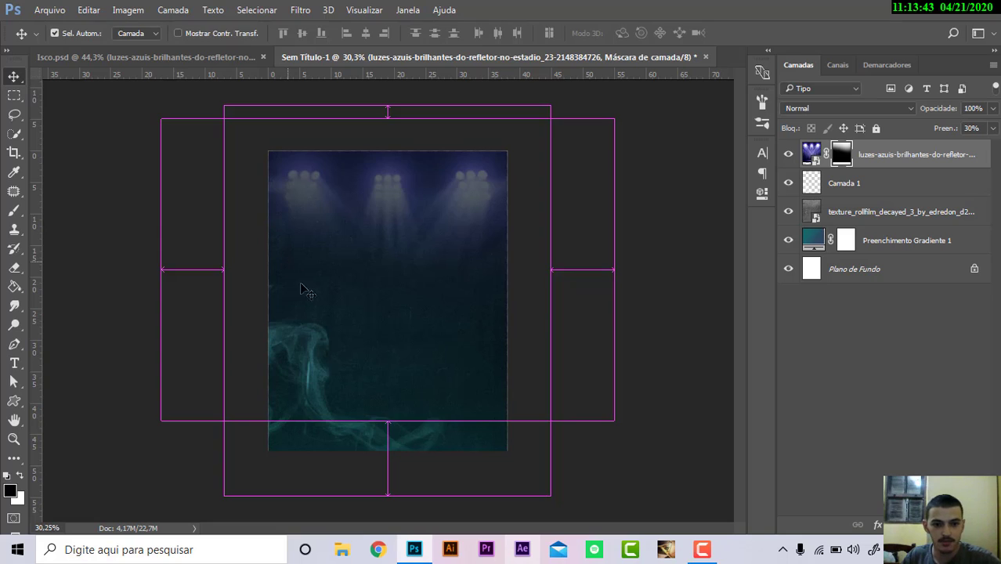
pyautogui.hotkey('ctrl', 't')
pyautogui.moveTo(161, 423); pyautogui.dragTo(118, 447)
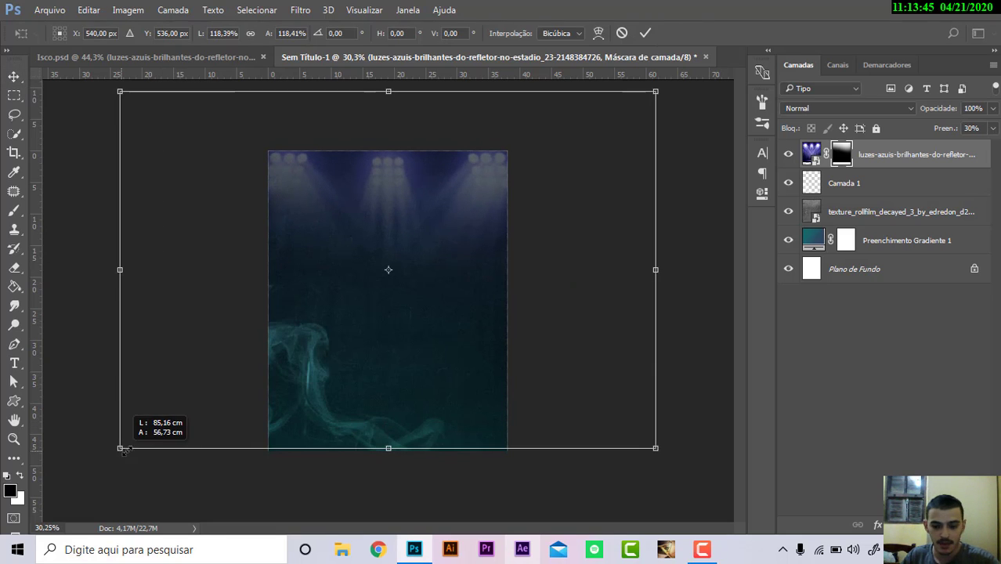
pyautogui.press('Return')
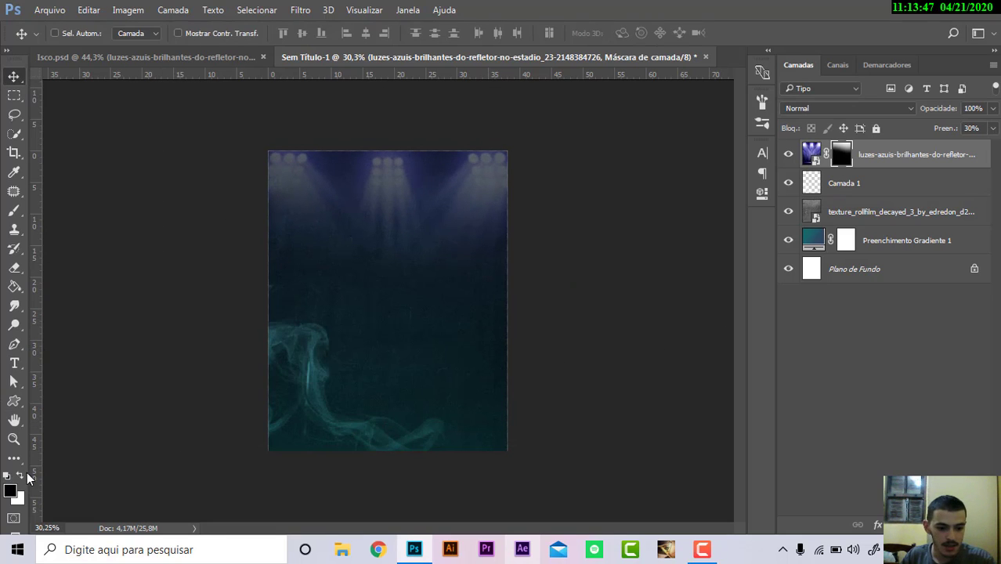
# Paint white to restore the left and right beams, then black at the mask bottom
pyautogui.click(20, 475)
pyautogui.click(14, 210)
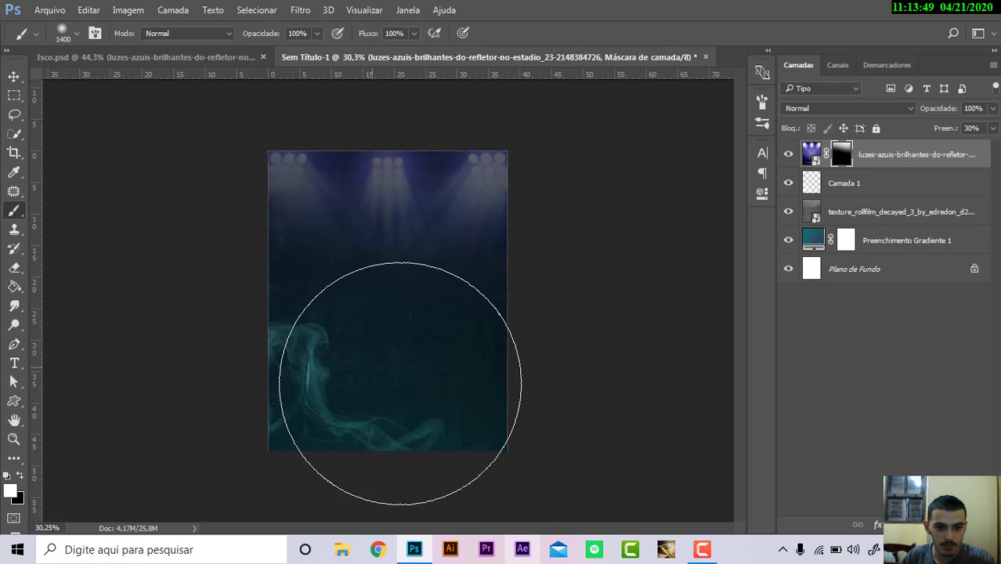
pyautogui.moveTo(290, 365); pyautogui.dragTo(296, 369)
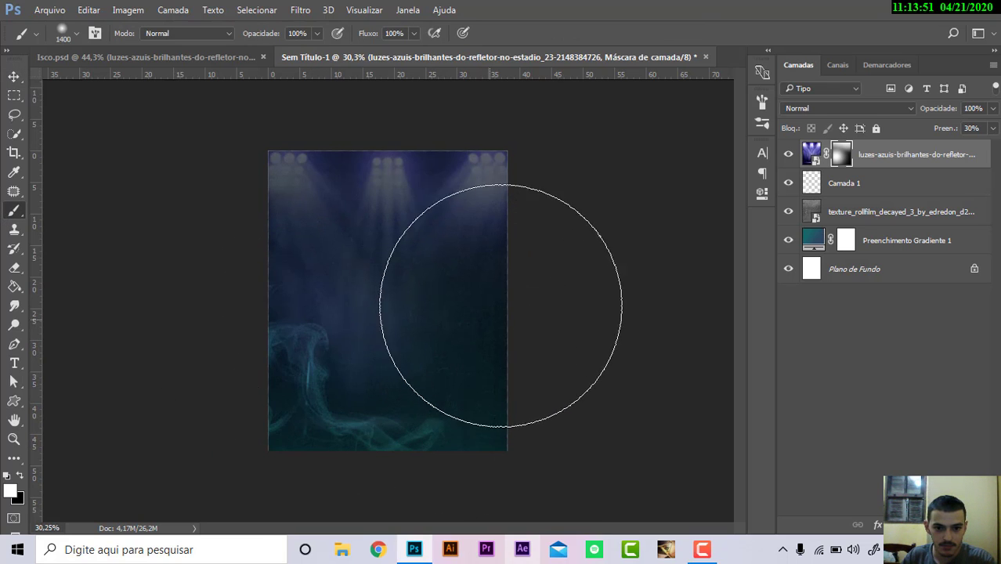
pyautogui.moveTo(532, 308); pyautogui.dragTo(447, 310)
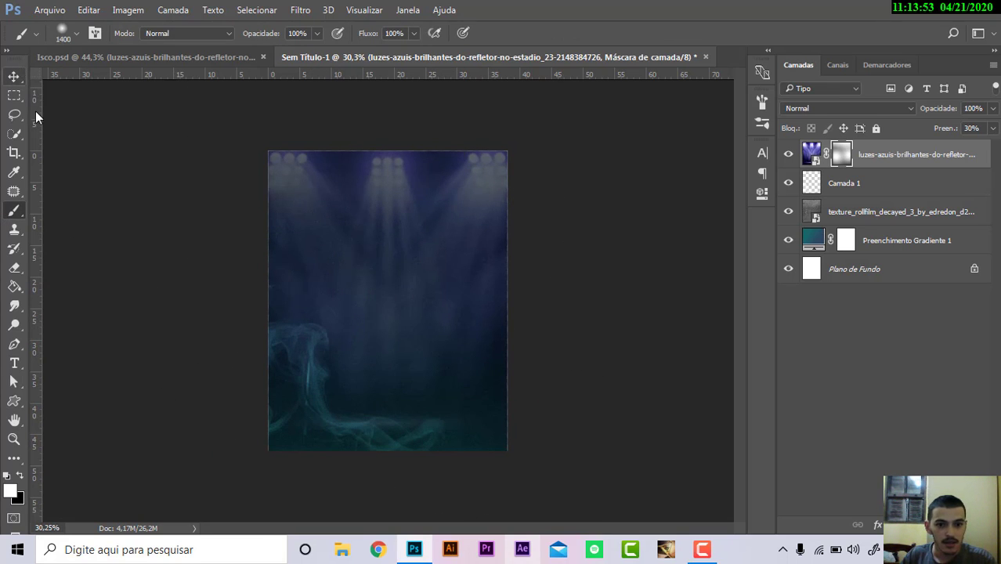
pyautogui.press('x')
pyautogui.moveTo(421, 468)
pyautogui.mouseDown()
pyautogui.moveTo(239, 435)
pyautogui.moveTo(301, 419)
pyautogui.moveTo(614, 424)
pyautogui.mouseUp()
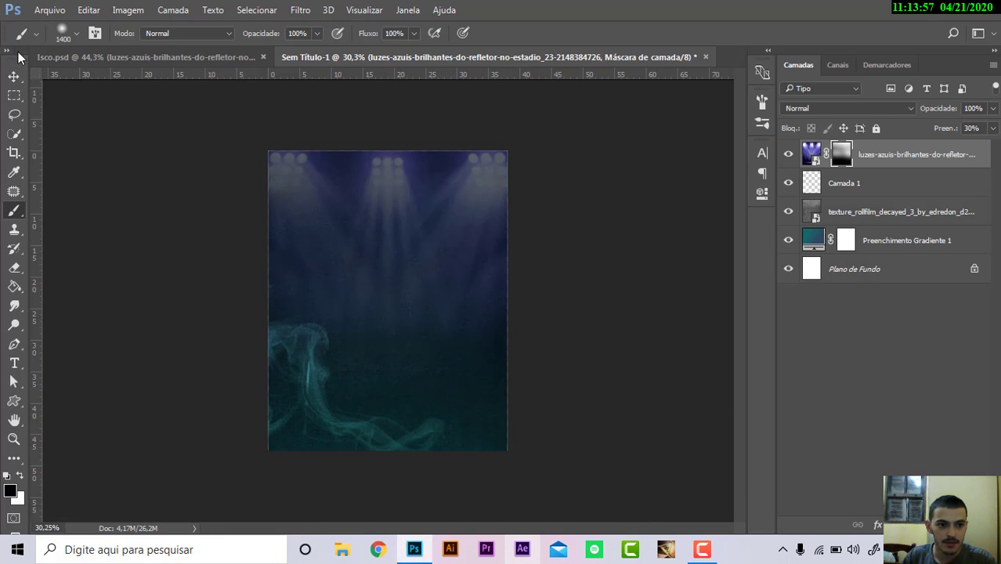
pyautogui.click(13, 76)
pyautogui.click(200, 50)
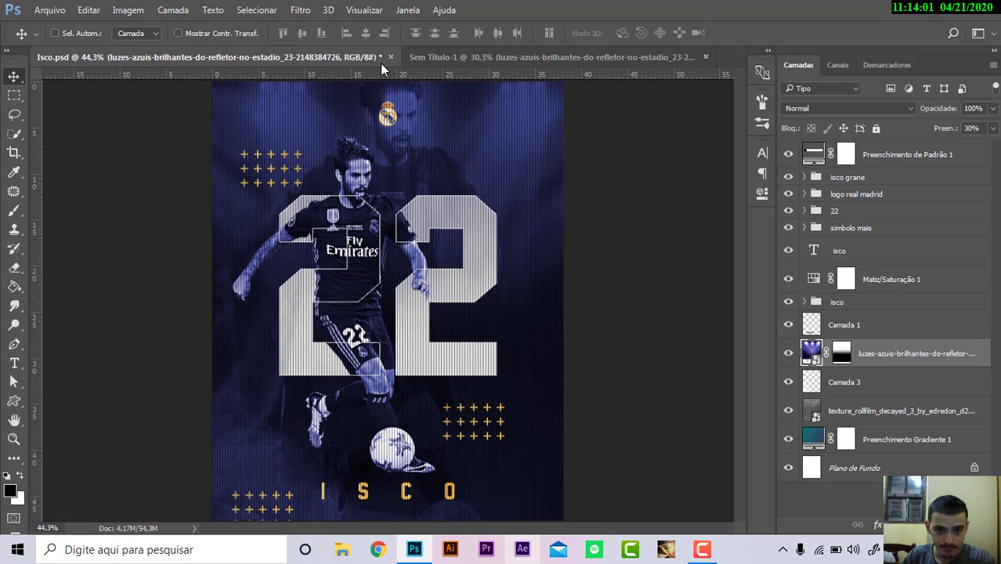
# In Isco.psd, toggle Camada 1's visibility and expand the isco group to view Isco - FootyRenders
pyautogui.click(438, 59)
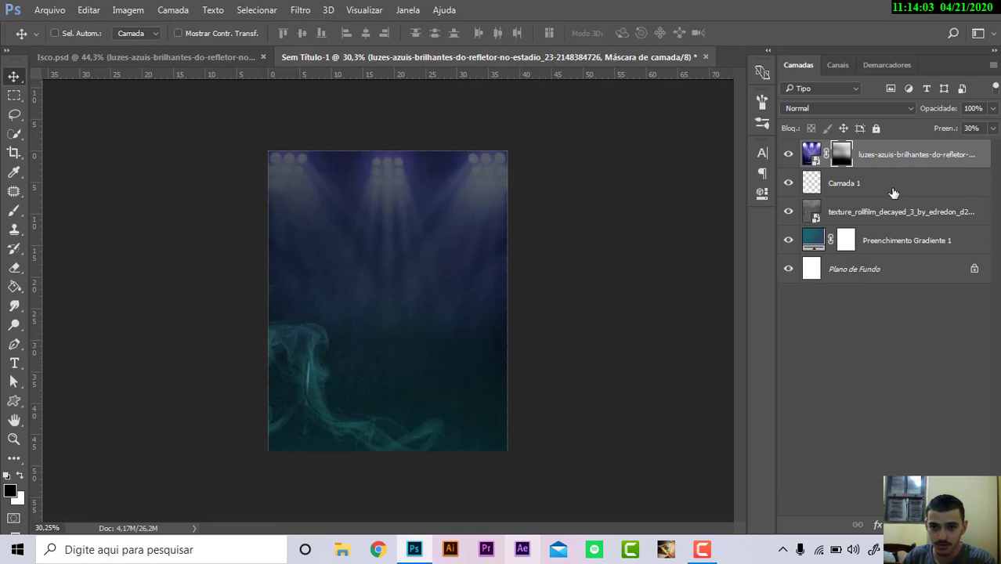
pyautogui.click(213, 56)
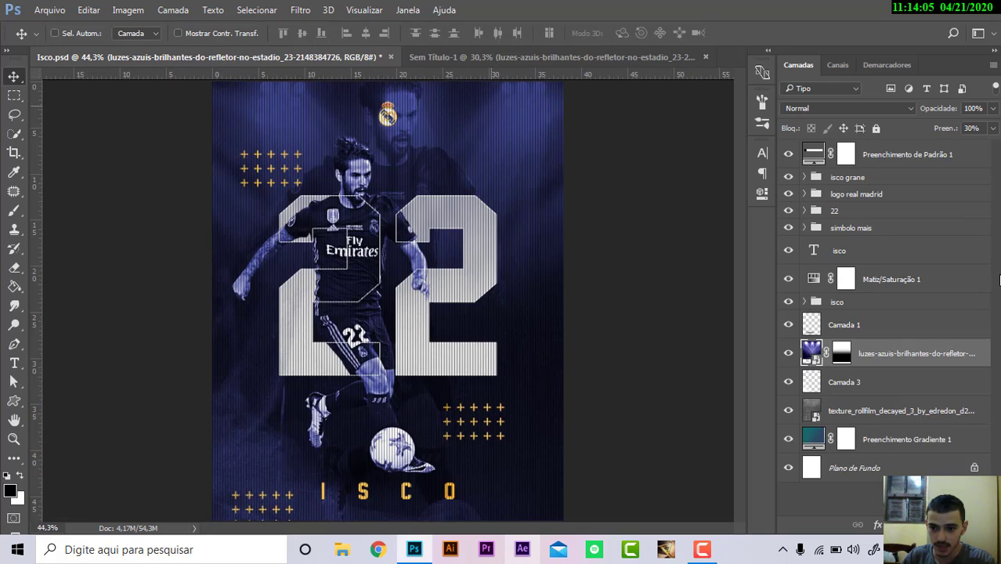
pyautogui.click(904, 328)
pyautogui.click(786, 325)
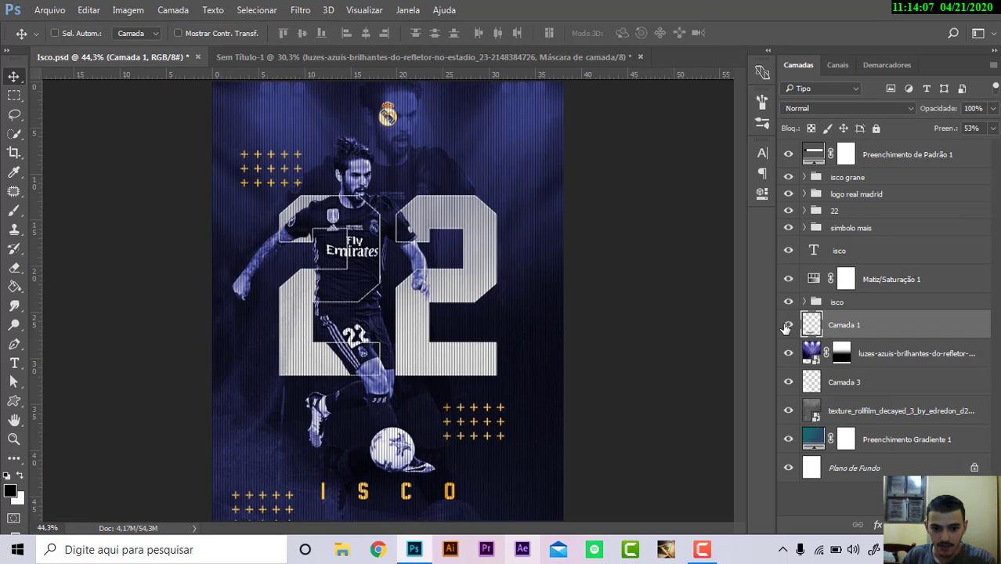
pyautogui.click(786, 326)
pyautogui.click(786, 326)
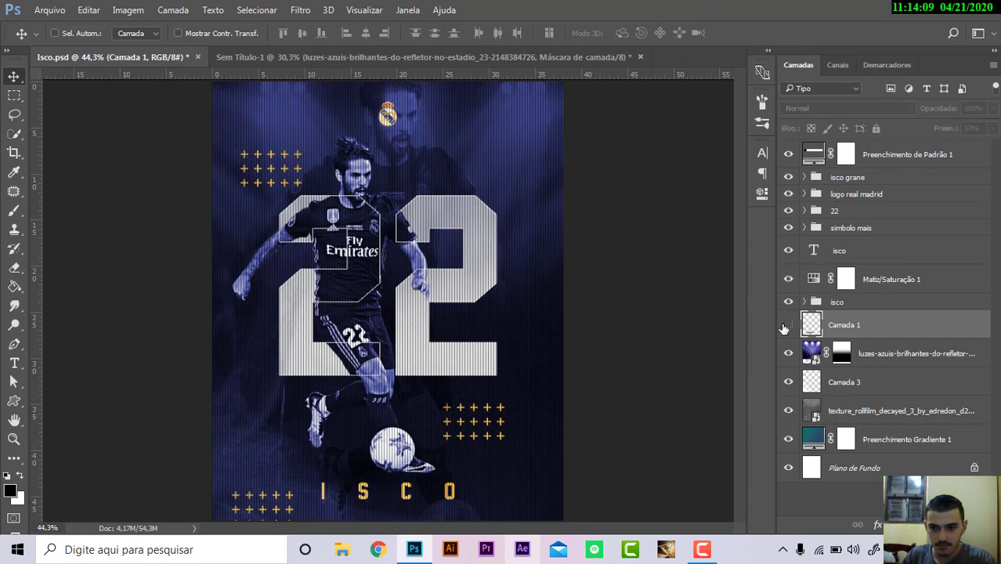
pyautogui.click(787, 325)
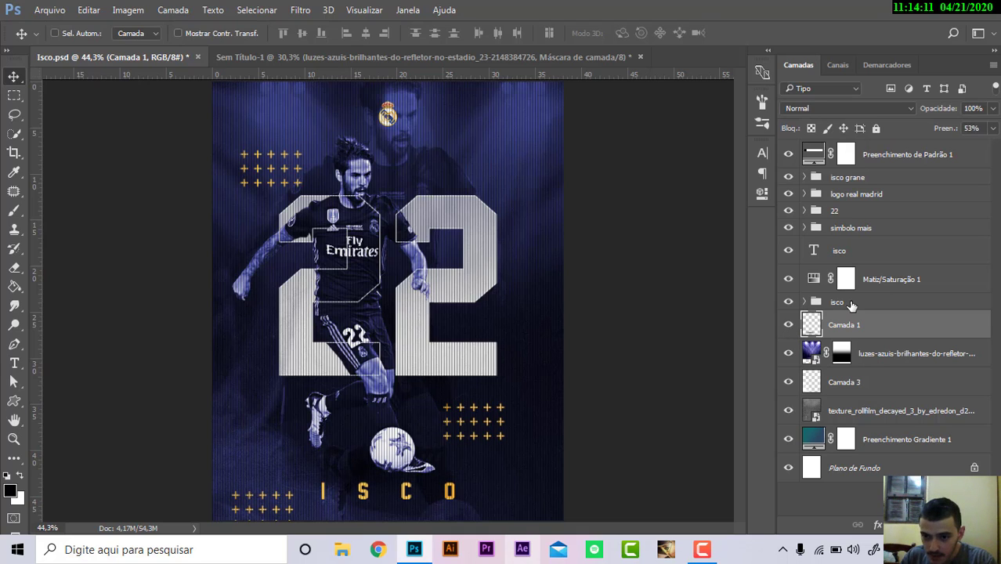
pyautogui.click(810, 305)
pyautogui.click(804, 302)
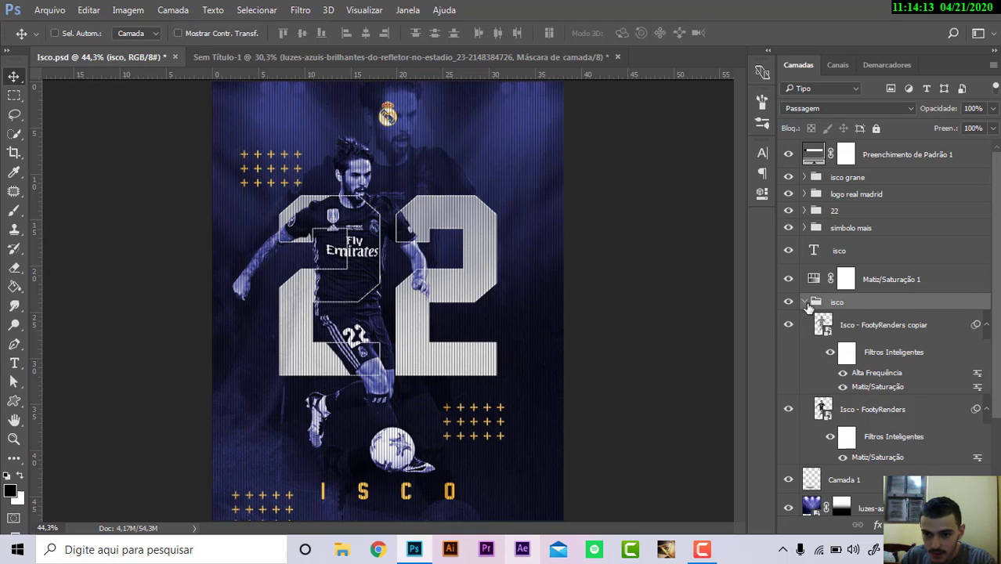
pyautogui.click(876, 411)
# Back in Sem Título-1, fit the canvas on screen and start Arquivo > Colocar incorporado
pyautogui.click(375, 52)
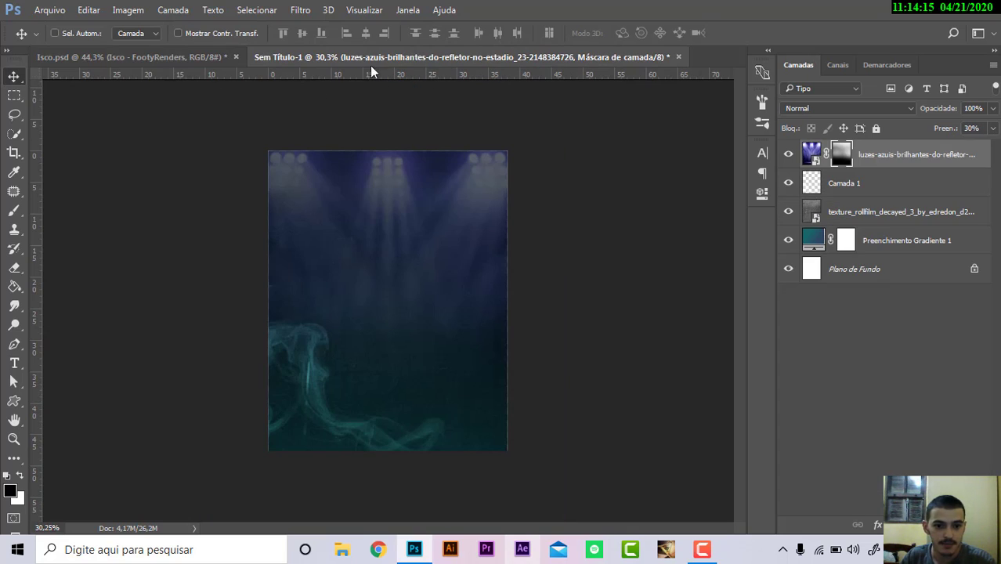
pyautogui.hotkey('ctrl', '0')
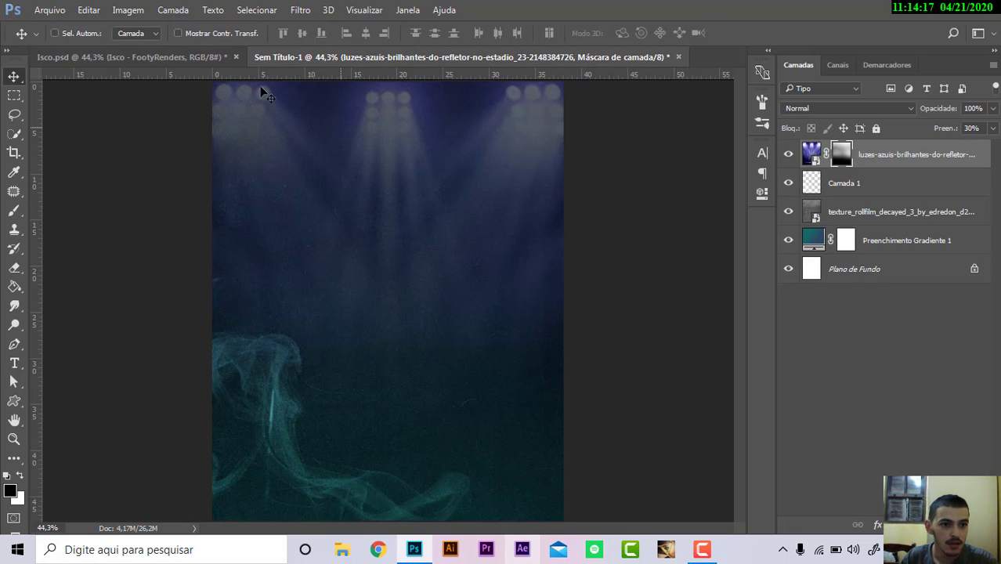
pyautogui.click(49, 9)
pyautogui.click(140, 283)
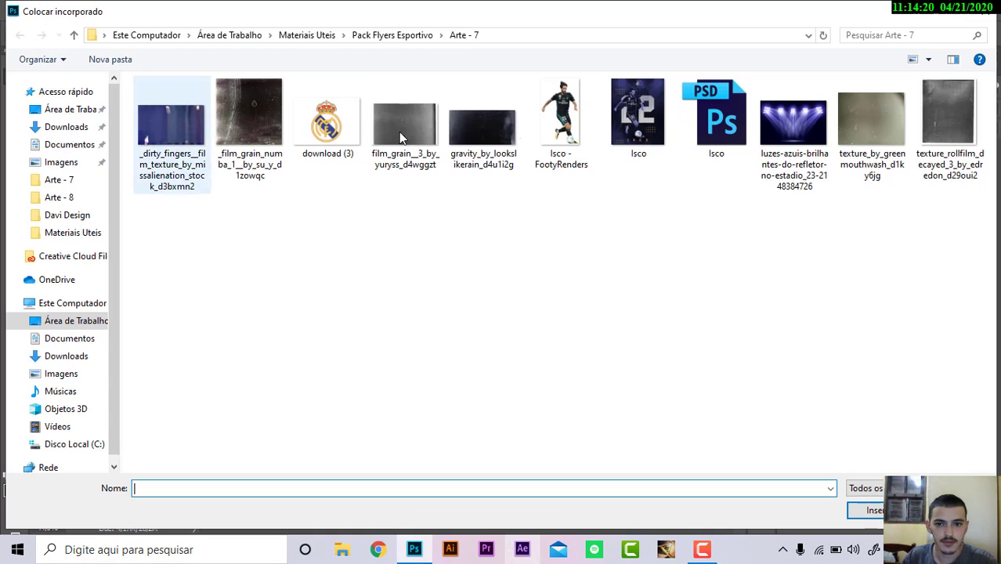
# Place Isco - FootyRenders, scale it to about 89% and nudge it down-left
pyautogui.click(561, 122)
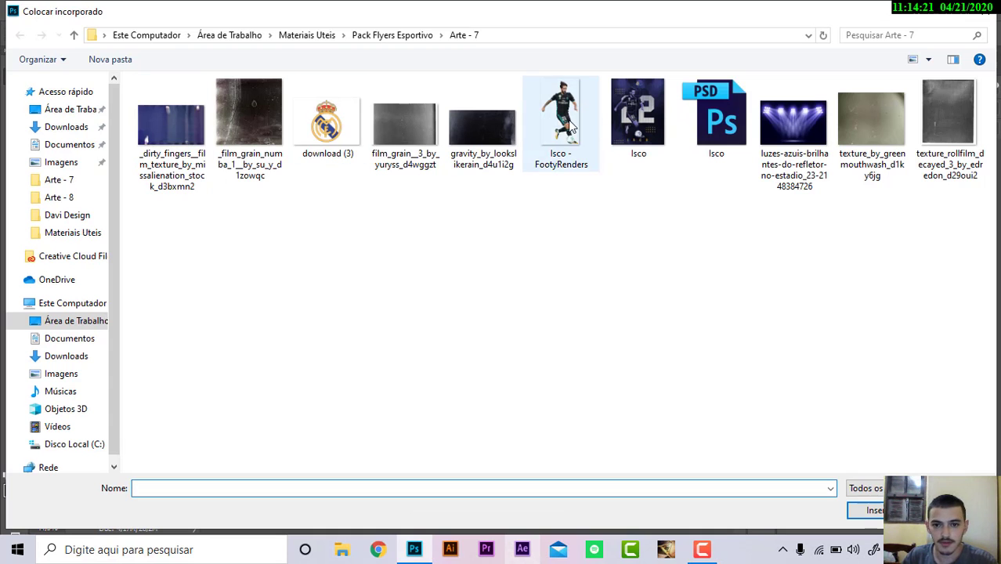
pyautogui.click(861, 509)
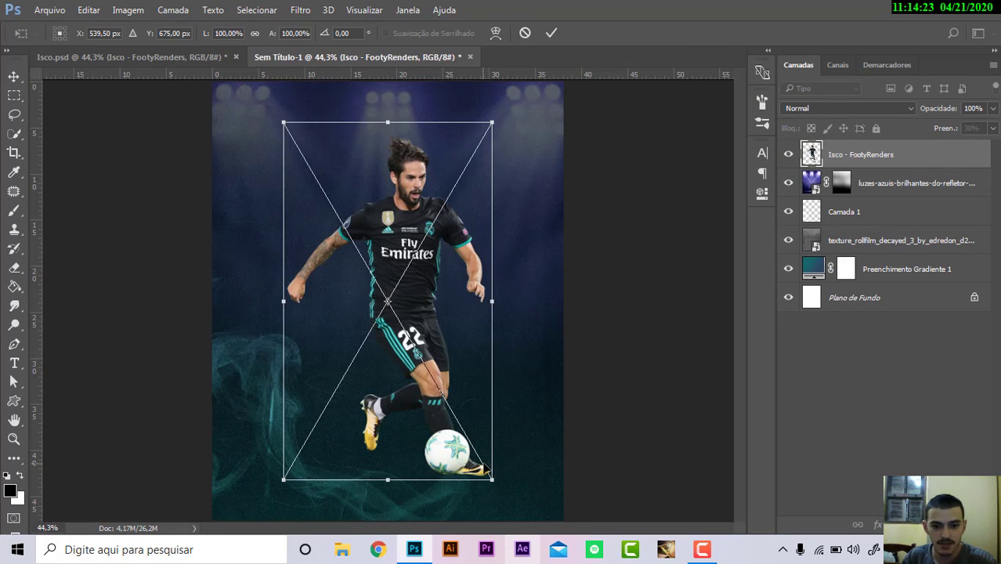
pyautogui.moveTo(491, 475); pyautogui.dragTo(479, 460)
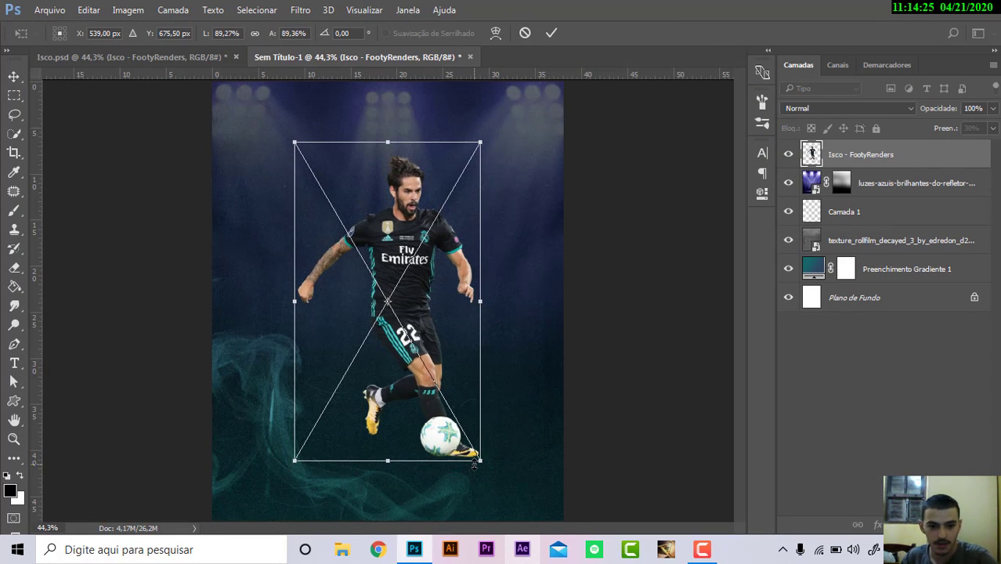
pyautogui.press('Return')
pyautogui.moveTo(428, 343); pyautogui.dragTo(416, 345)
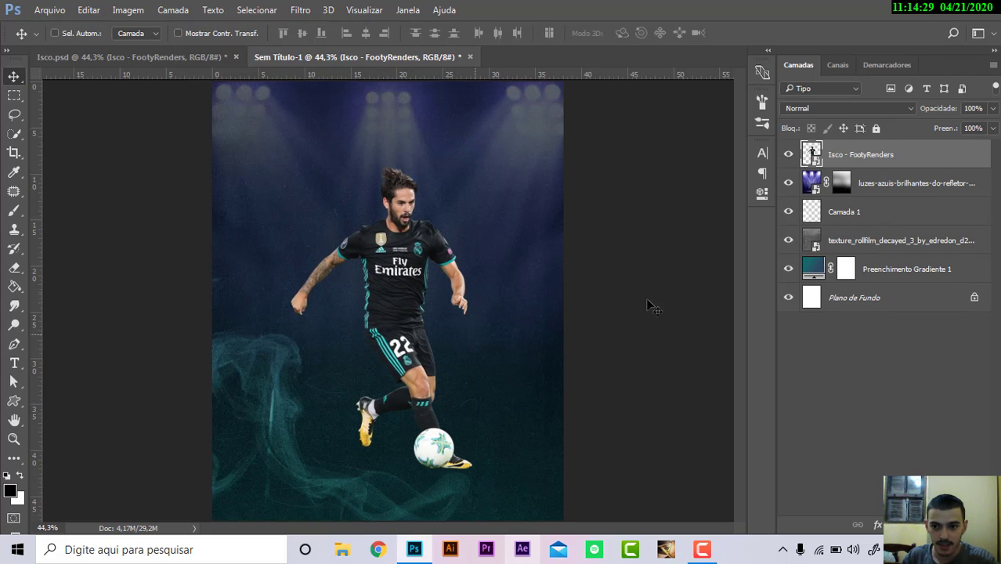
# Align the player's horizontal centre with the background layer
pyautogui.keyDown('ctrl'); pyautogui.click(830, 305); pyautogui.keyUp('ctrl')
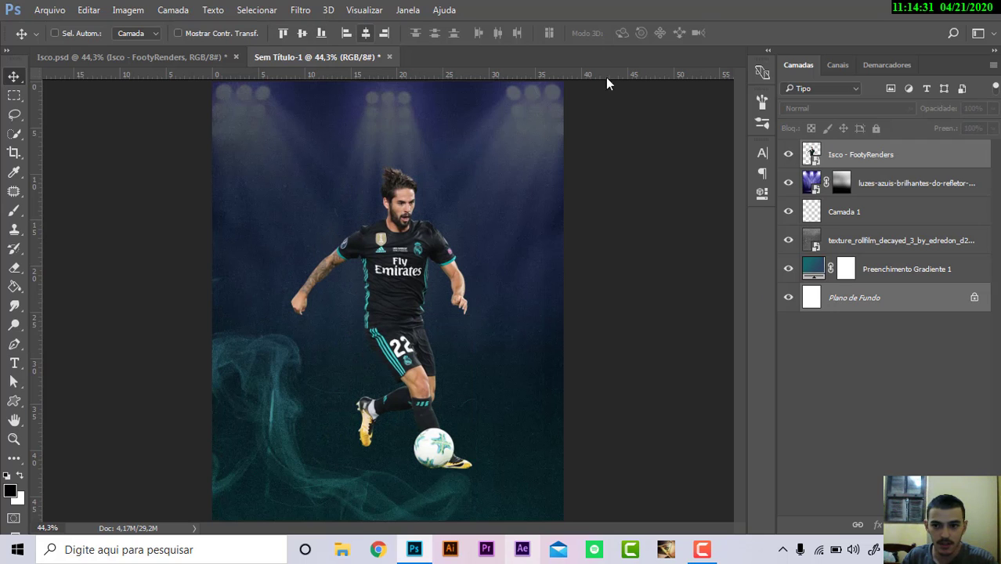
pyautogui.keyDown('ctrl'); pyautogui.click(898, 297); pyautogui.keyUp('ctrl')
pyautogui.keyDown('ctrl'); pyautogui.click(898, 301); pyautogui.keyUp('ctrl')
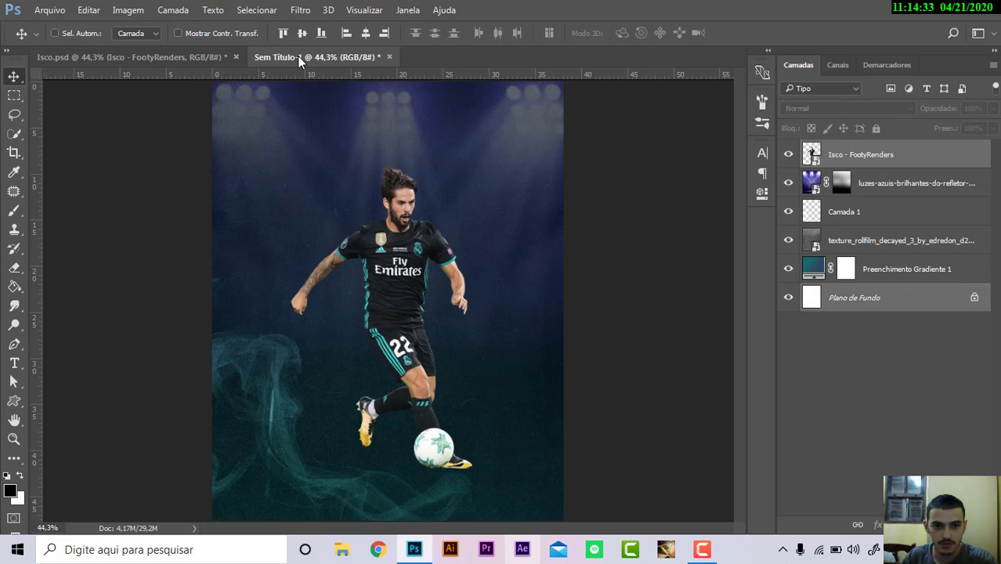
pyautogui.click(368, 32)
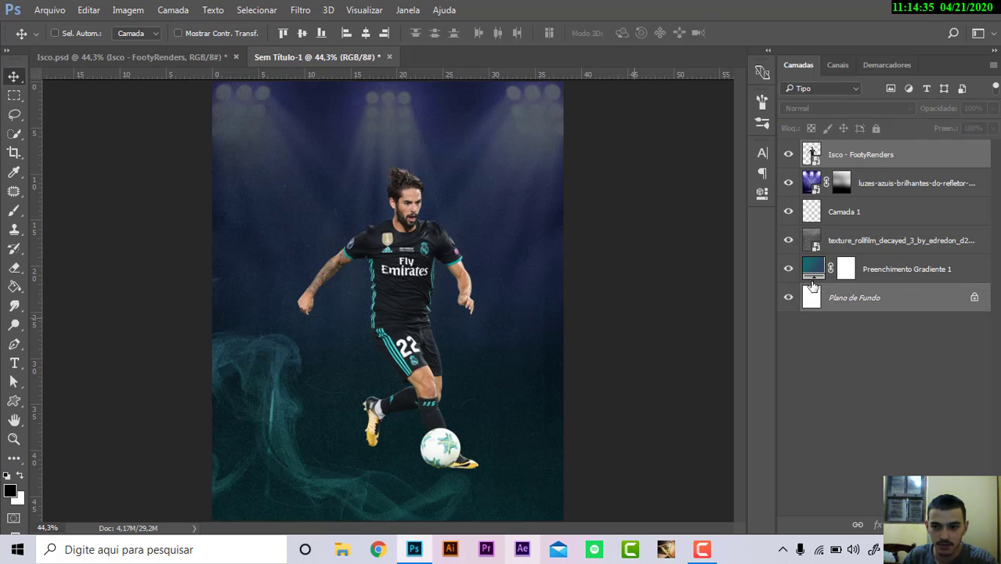
pyautogui.click(944, 165)
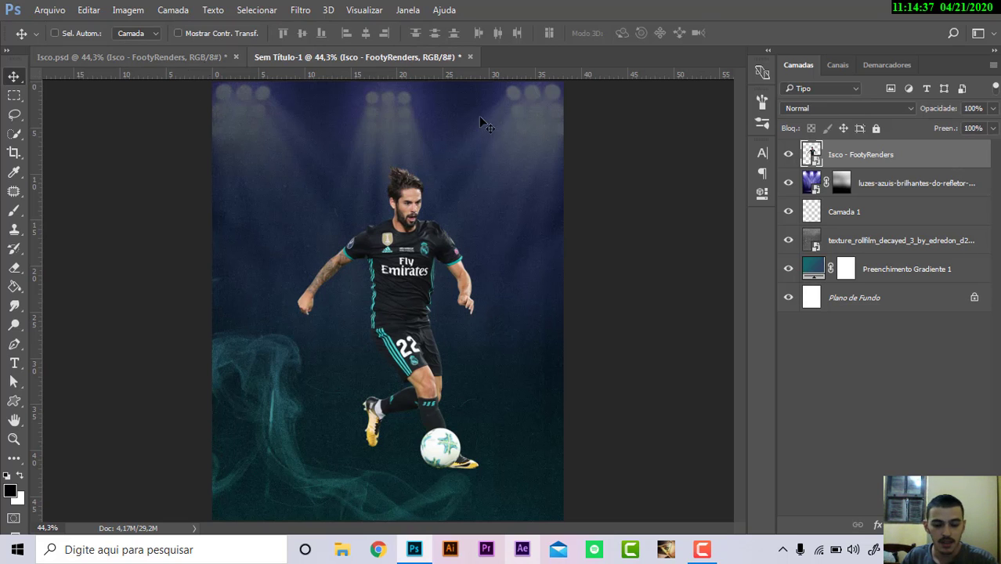
# Desaturate the player with Hue/Saturation, Saturação at -100
pyautogui.hotkey('ctrl', 'u')
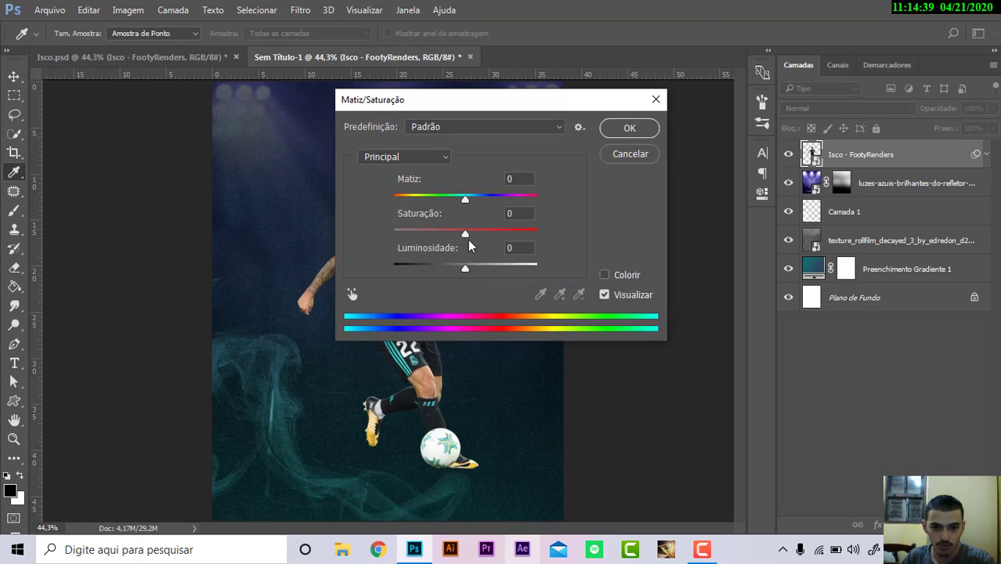
pyautogui.moveTo(456, 237); pyautogui.dragTo(328, 243)
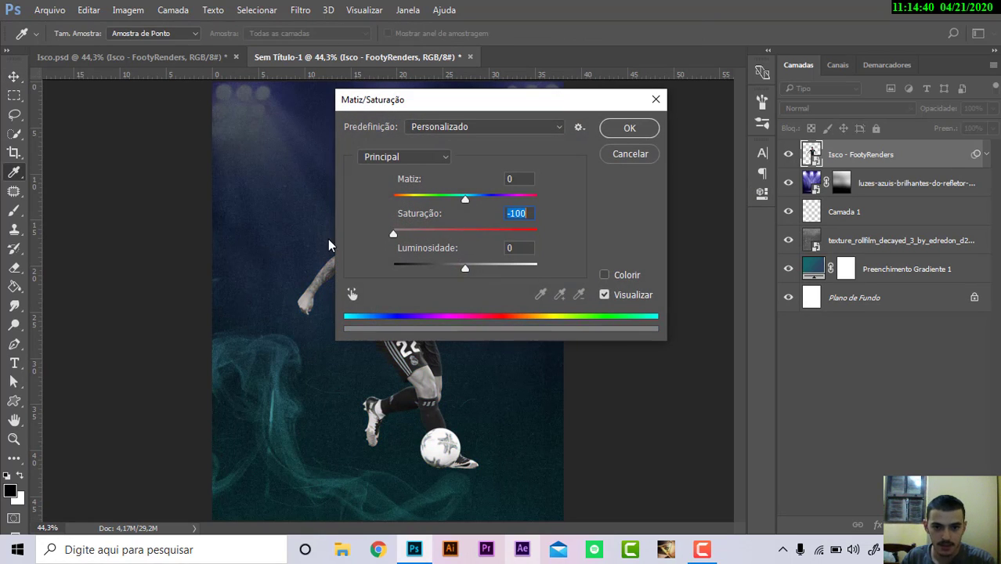
pyautogui.click(629, 127)
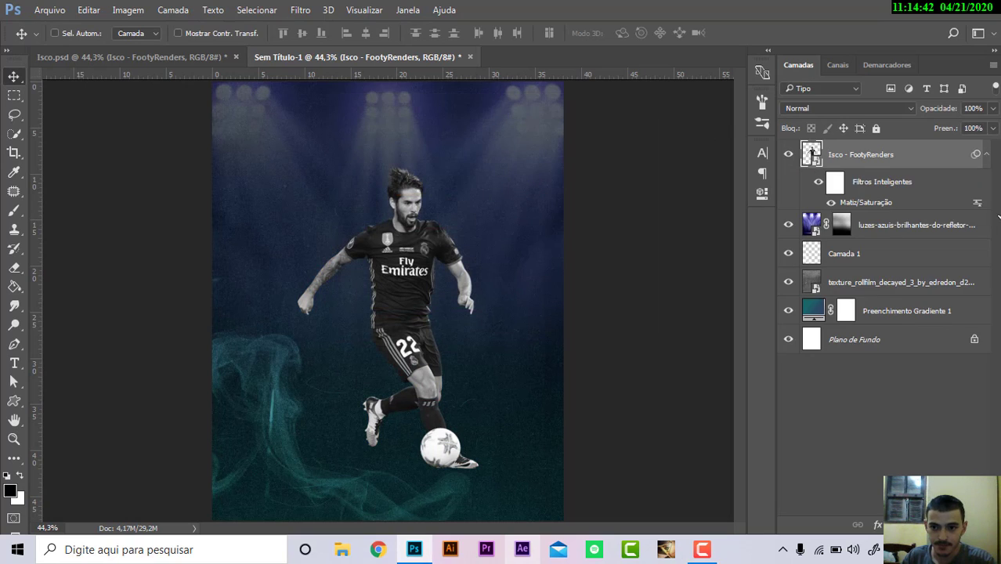
# After checking Isco.psd, duplicate the player layer as Isco - FootyRenders copiar
pyautogui.click(185, 61)
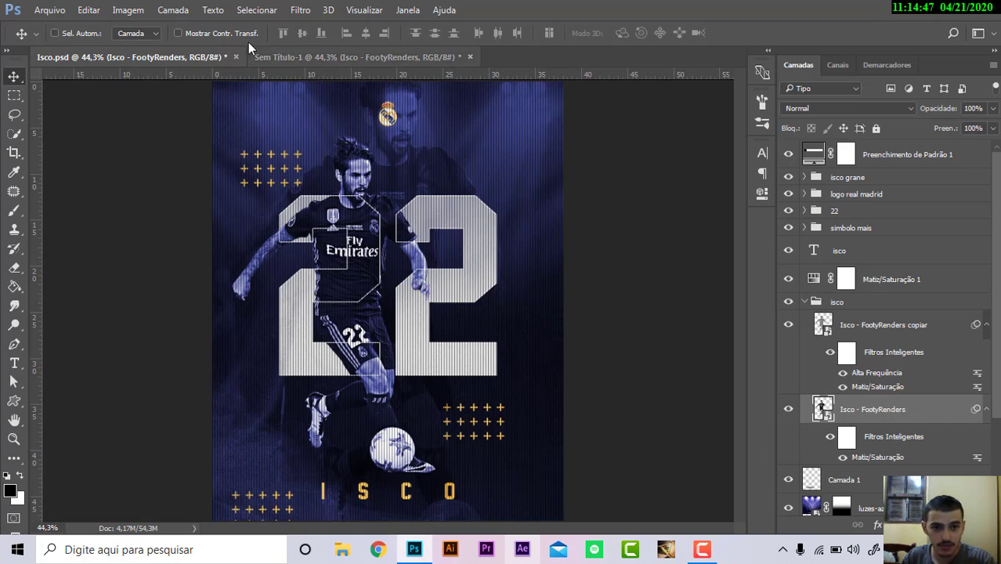
pyautogui.click(288, 51)
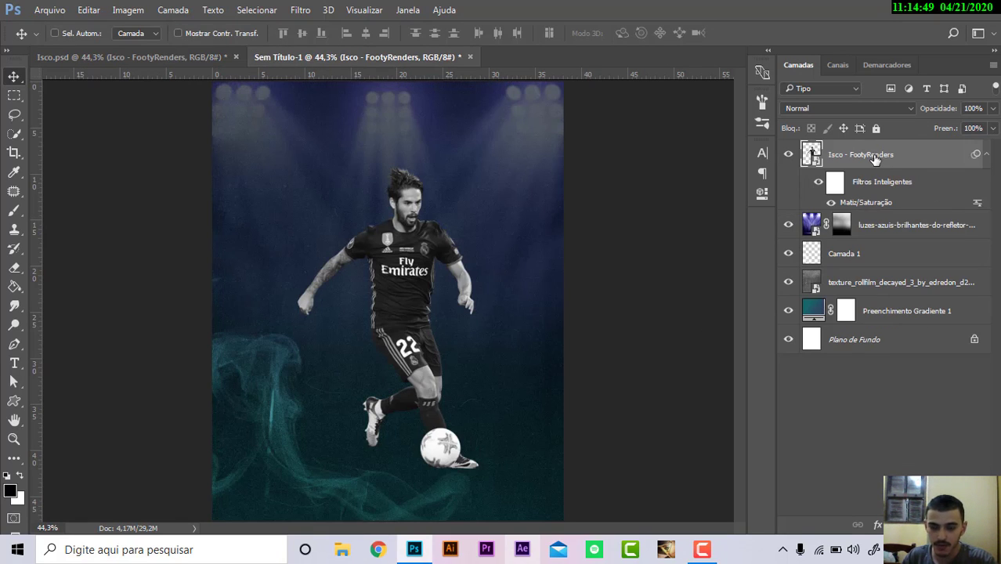
pyautogui.hotkey('ctrl', 'j')
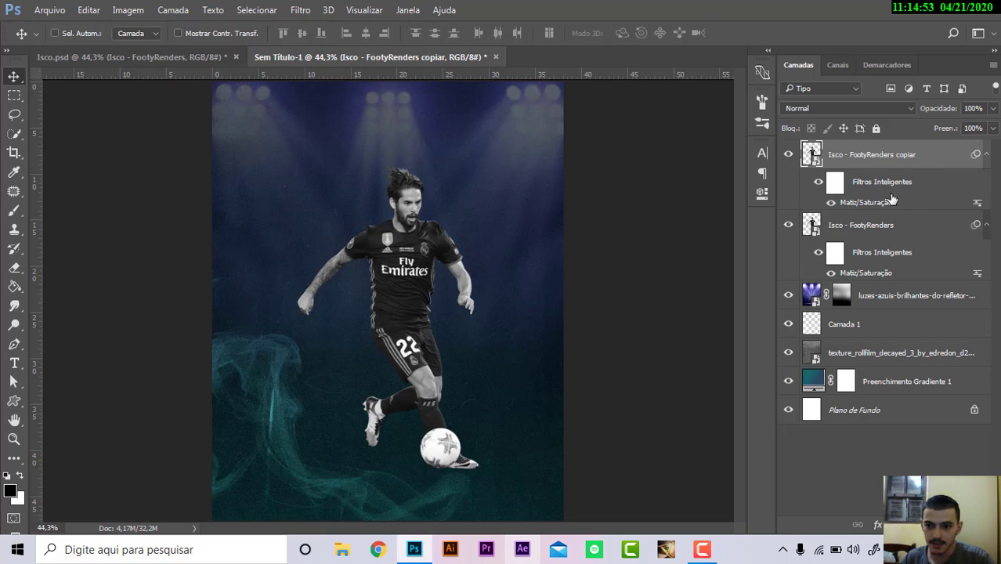
pyautogui.click(166, 57)
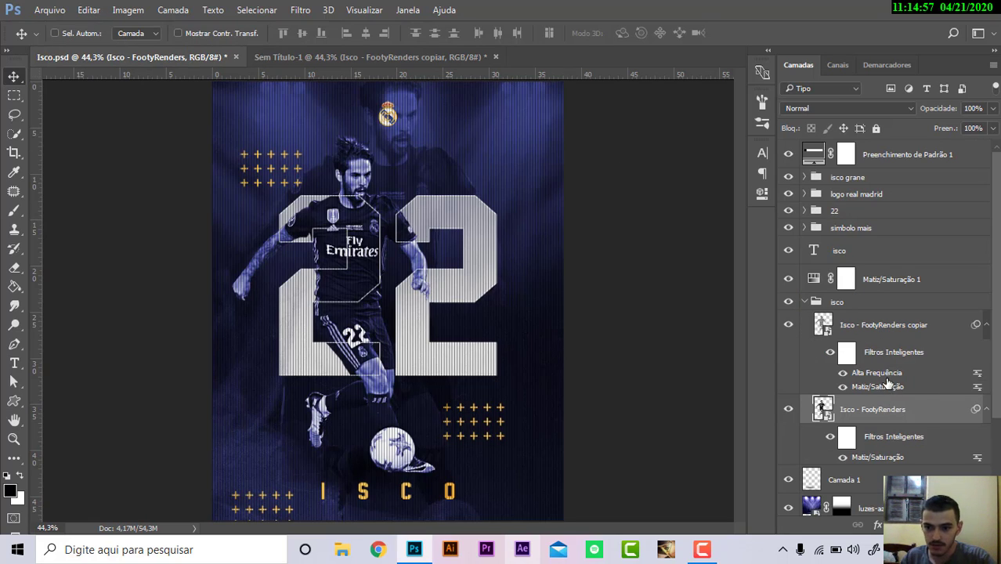
pyautogui.click(413, 57)
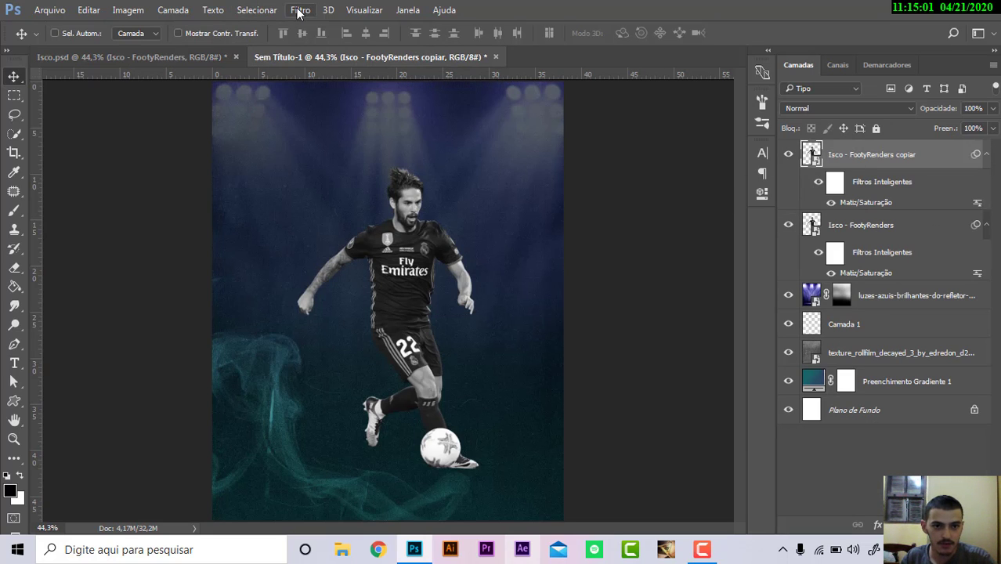
# Apply the Alta Frequência (High Pass) filter to the player copy
pyautogui.click(328, 9)
pyautogui.click(909, 165)
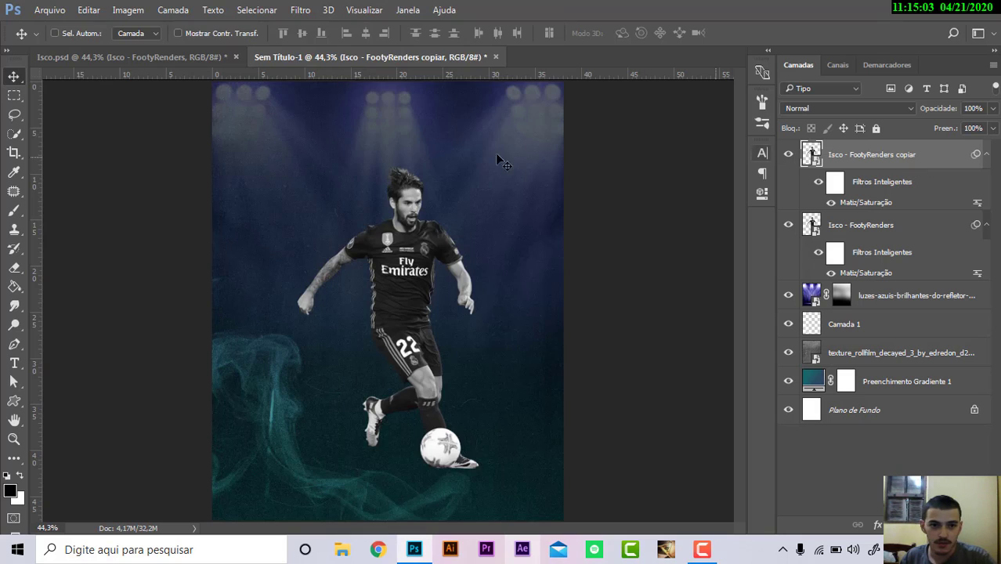
pyautogui.click(300, 10)
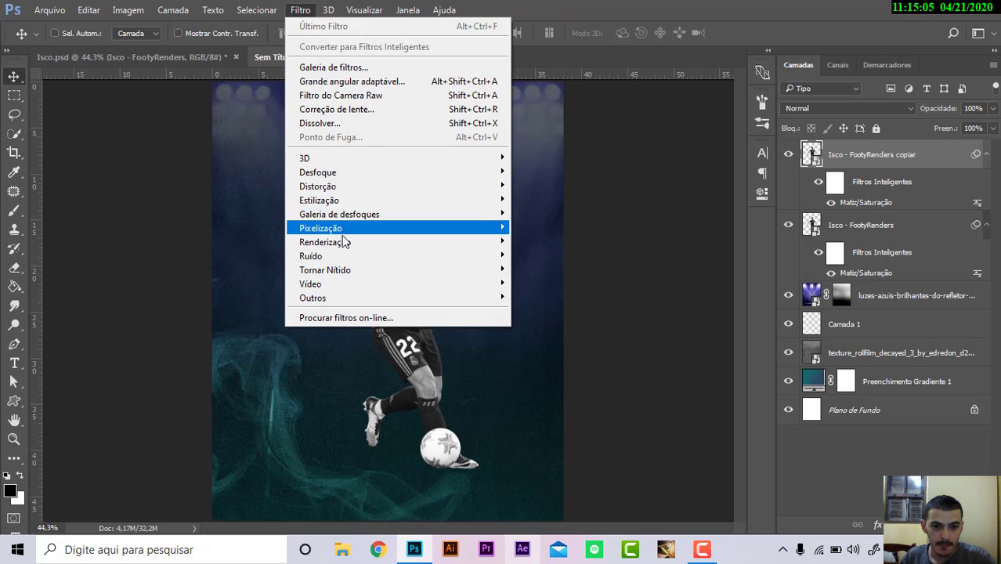
pyautogui.moveTo(392, 297)
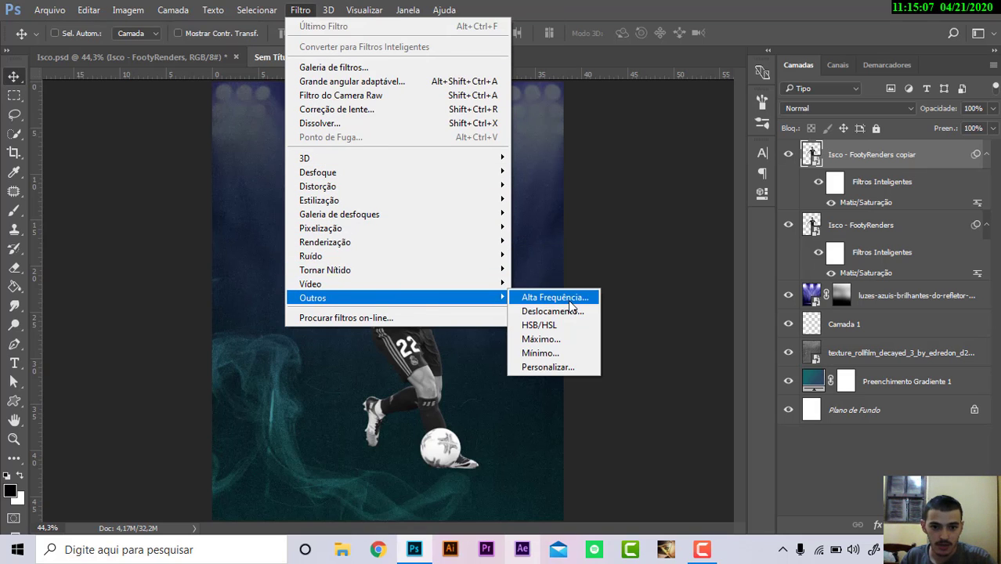
pyautogui.click(568, 298)
pyautogui.click(581, 134)
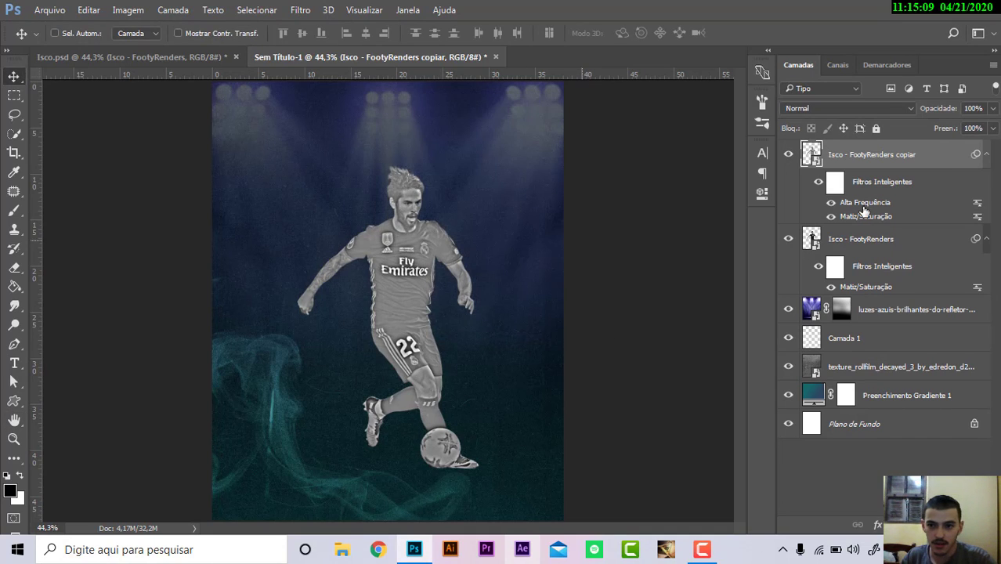
# Set the copy's blend mode to Sobrepor (Overlay), then glance at Isco.psd
pyautogui.click(865, 108)
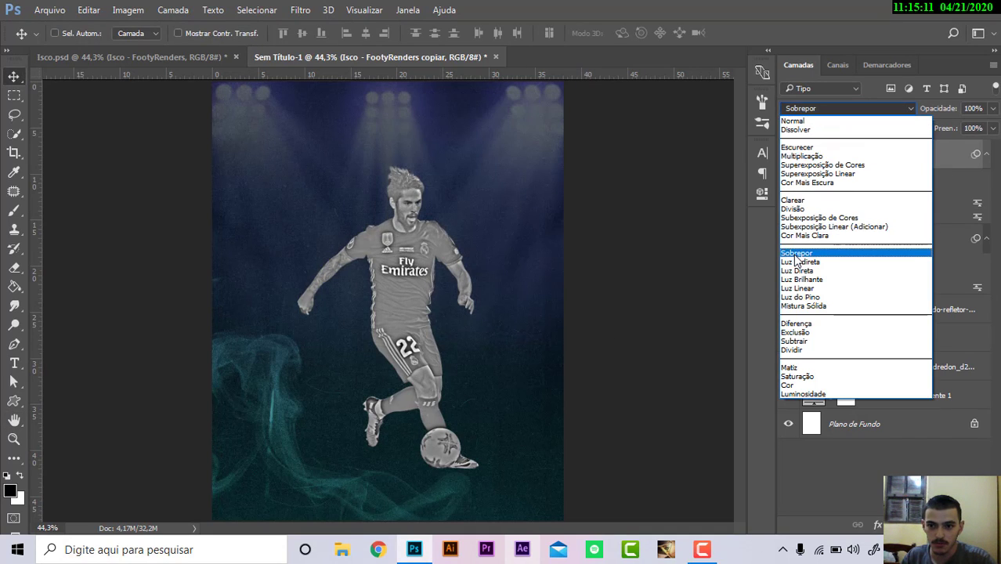
pyautogui.click(796, 256)
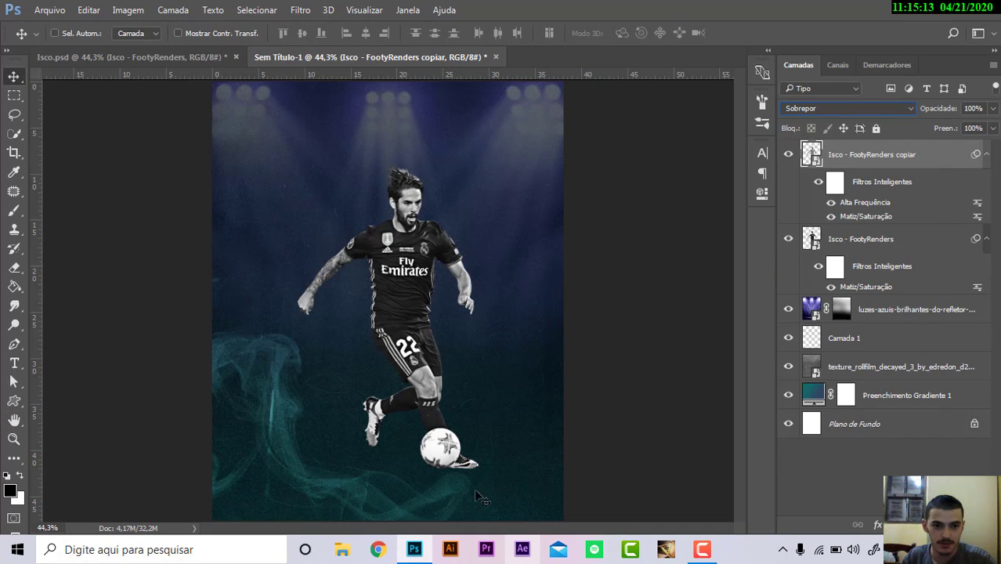
pyautogui.click(162, 61)
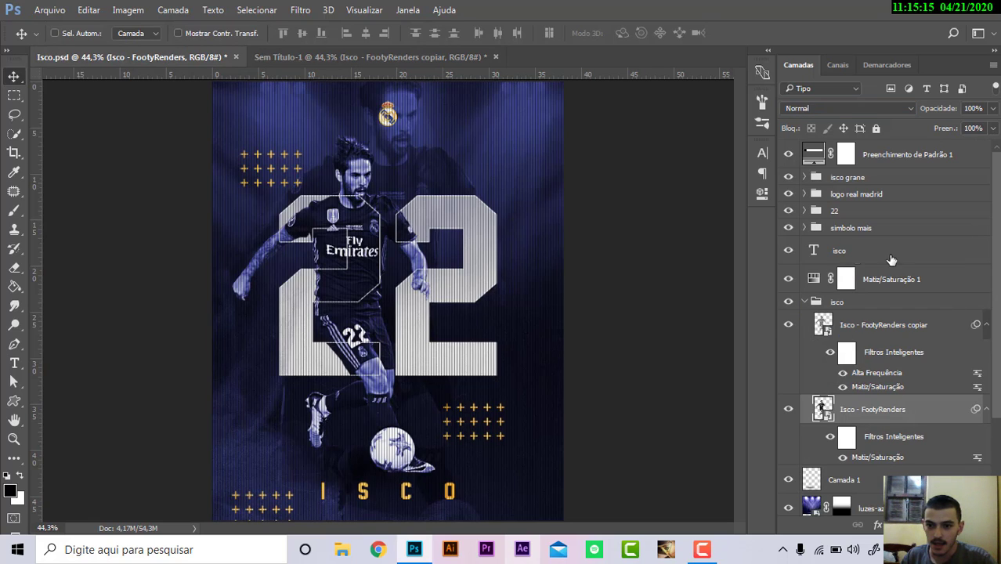
pyautogui.click(273, 59)
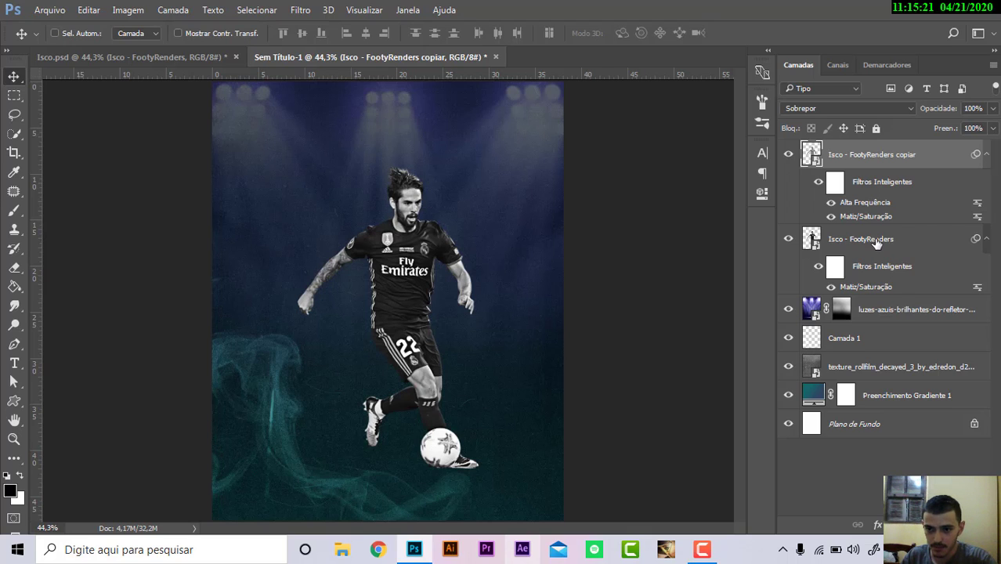
# Group the two Isco player layers with Ctrl+G and name the group 'isco'
pyautogui.keyDown('shift'); pyautogui.click(876, 243); pyautogui.keyUp('shift')
pyautogui.hotkey('ctrl', 'g')
pyautogui.doubleClick(849, 149)
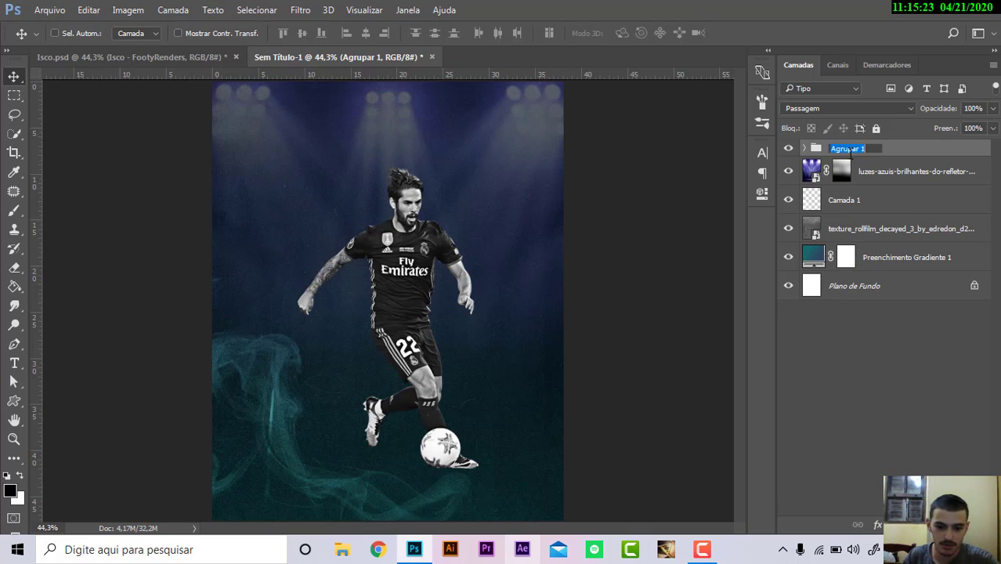
pyautogui.write('isco')
pyautogui.press('Return')
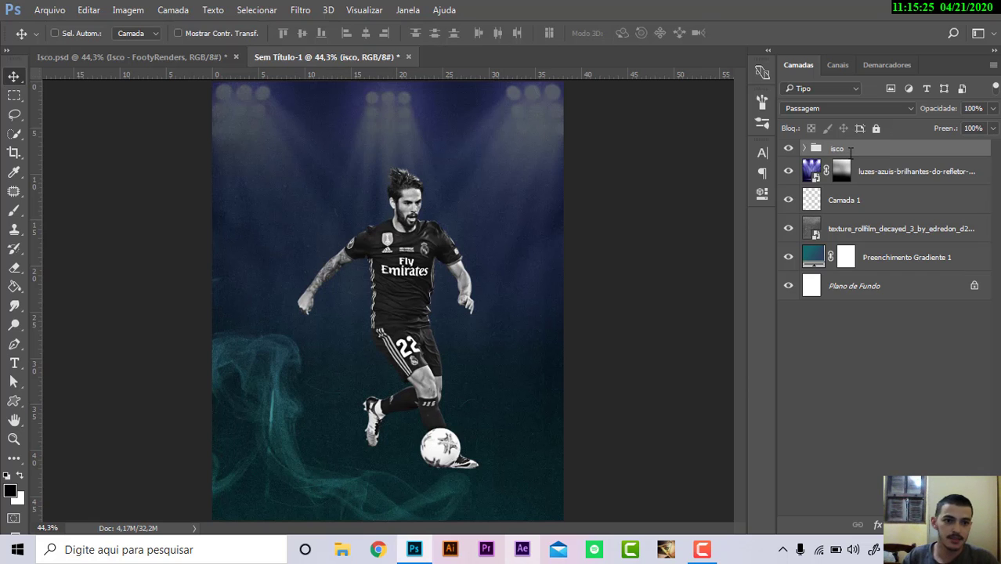
# In Isco.psd, select and open the simbolo mais group to inspect it
pyautogui.click(156, 59)
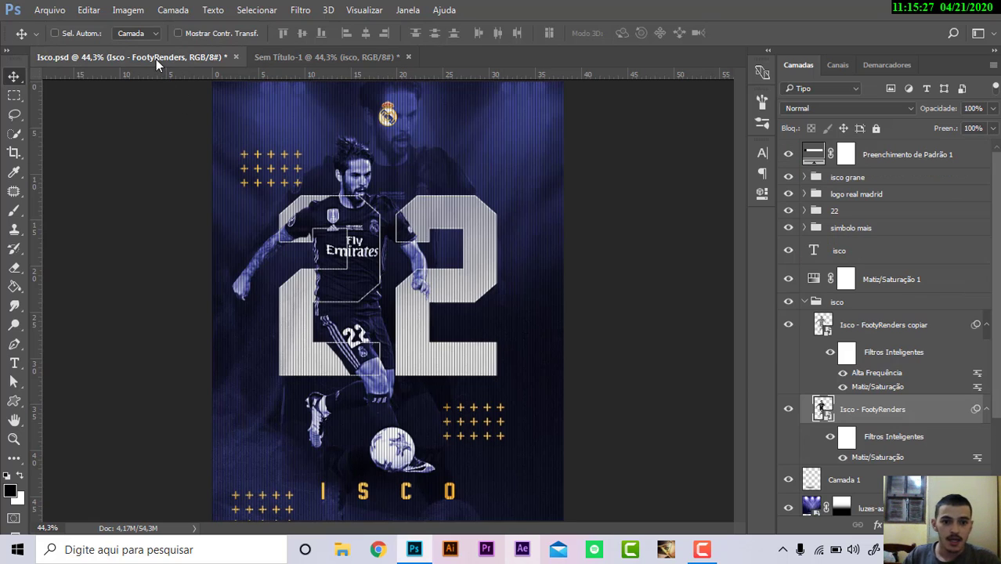
pyautogui.click(861, 229)
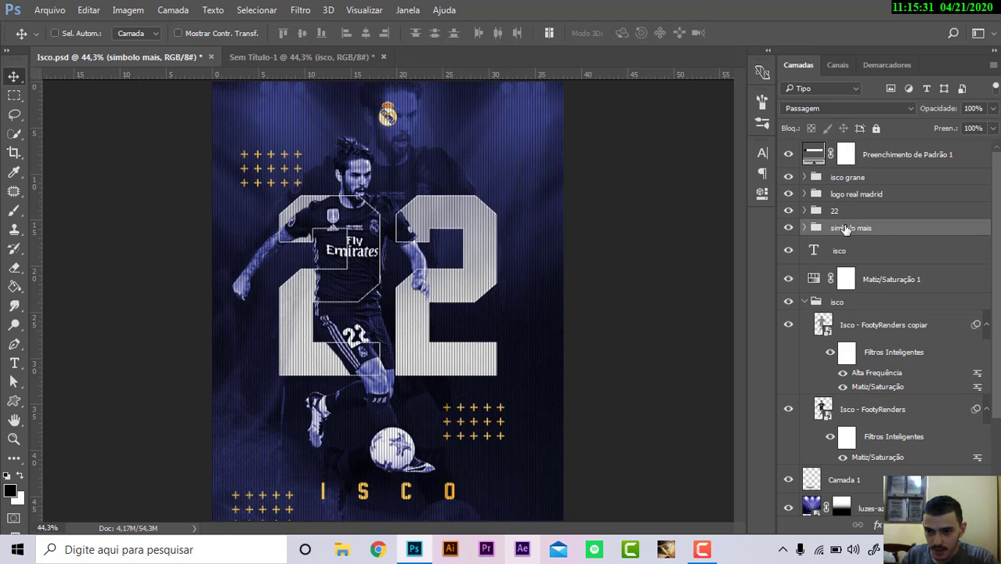
pyautogui.click(804, 228)
# Read Matiz/Saturação 1's settings in Isco.psd (Colorir, hue 234, saturation 39), then return to Sem Título-1
pyautogui.click(818, 287)
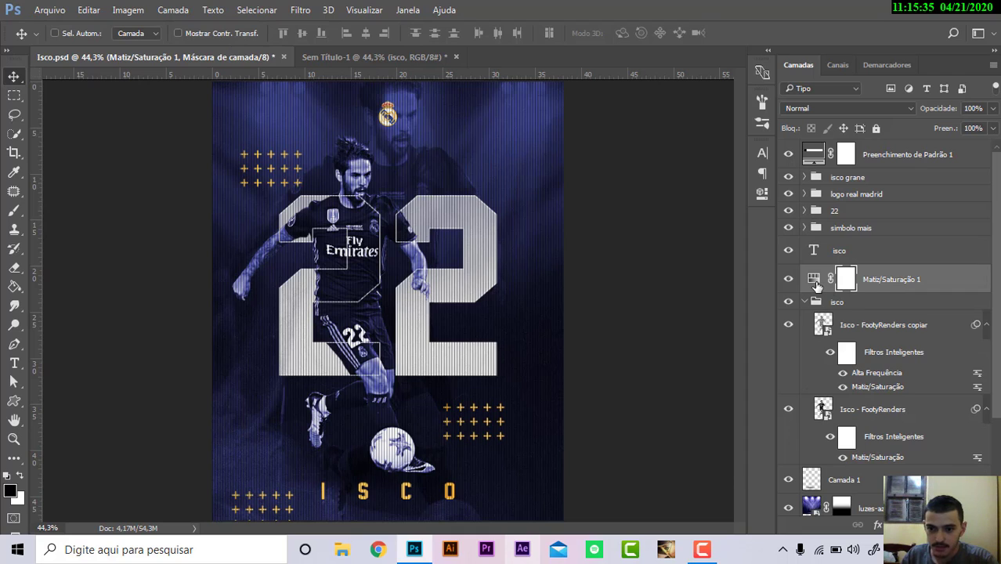
pyautogui.doubleClick(814, 281)
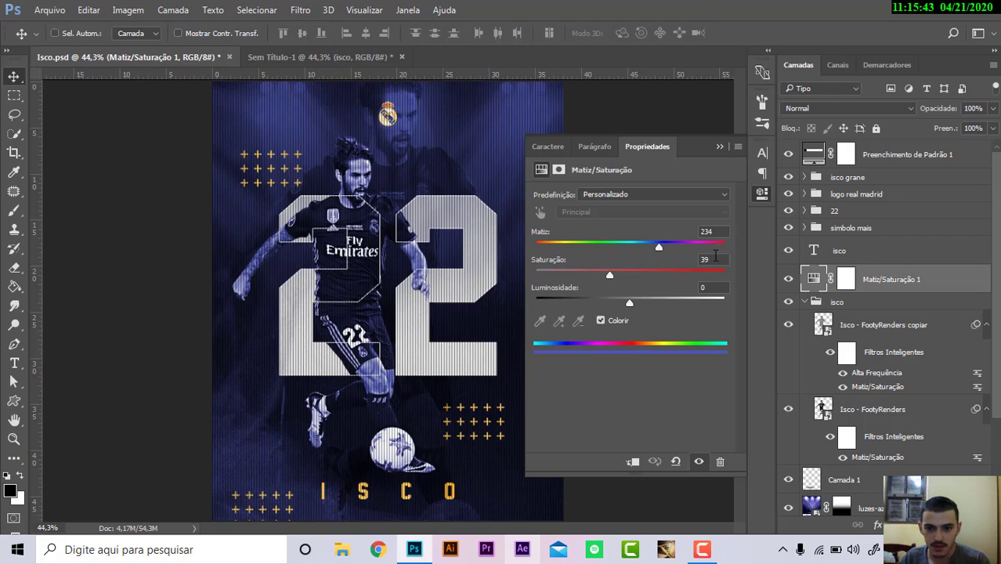
pyautogui.click(721, 148)
pyautogui.click(386, 57)
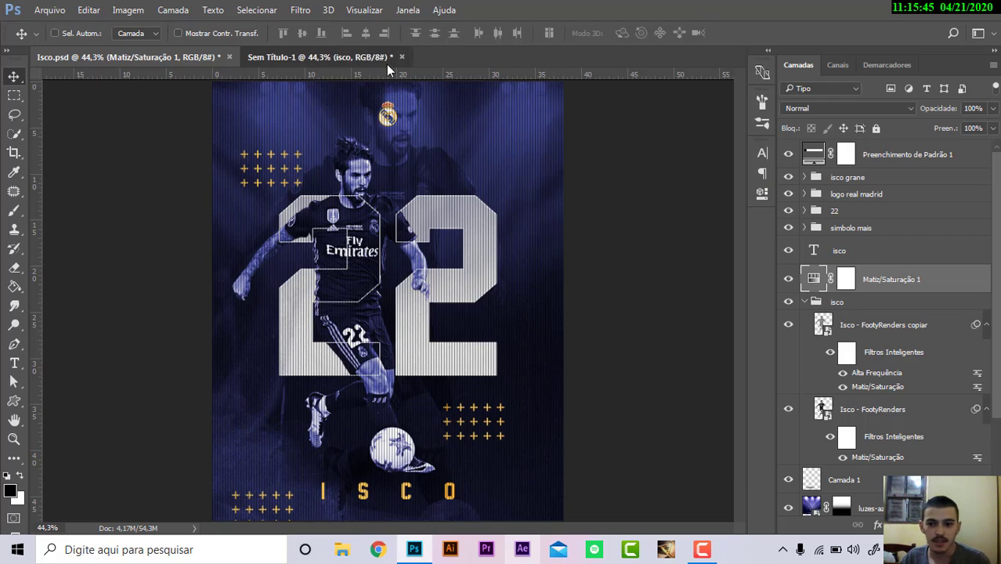
# Add a Matiz/Saturação adjustment layer with Colorir on and a blue hue of 235
pyautogui.click(920, 524)
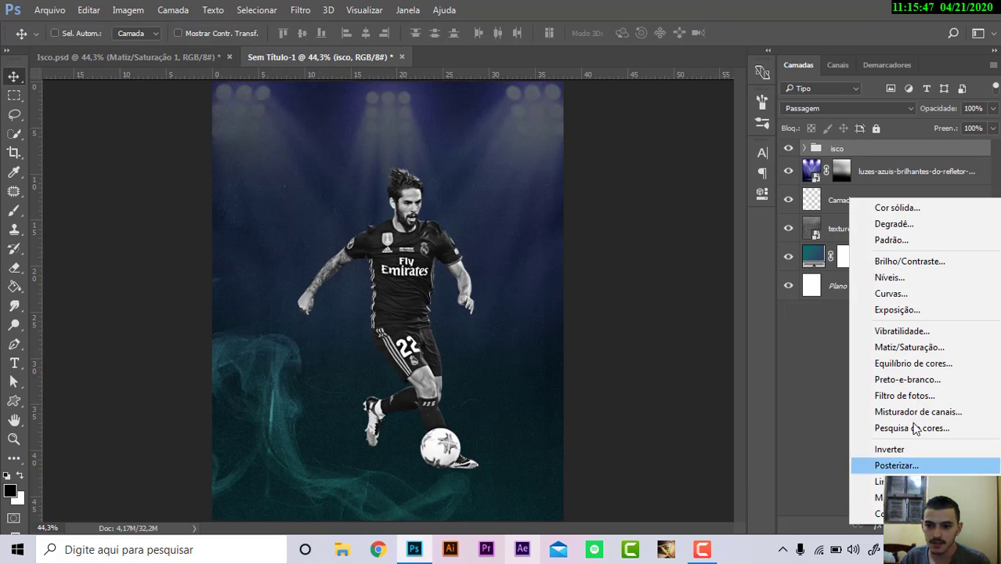
pyautogui.click(912, 343)
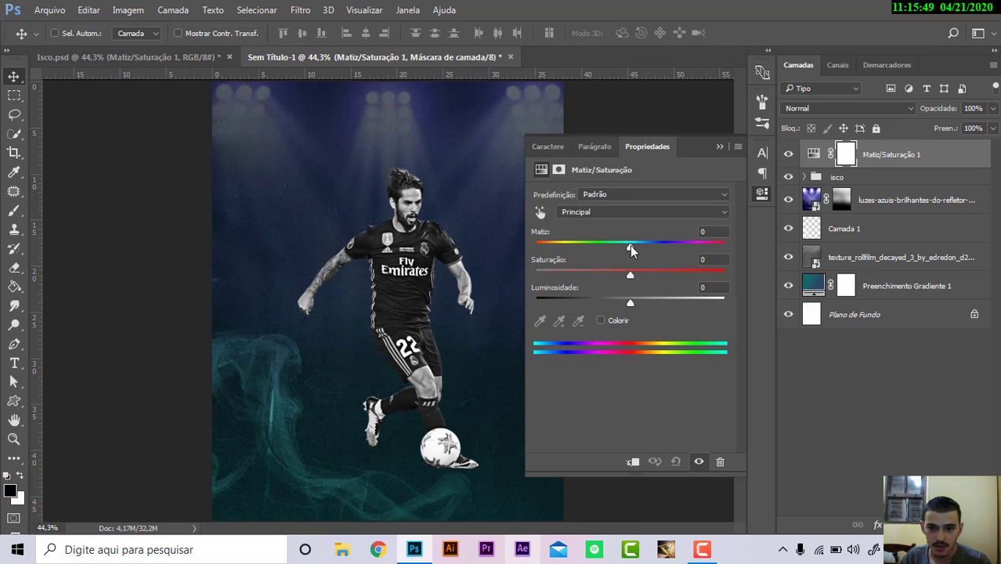
pyautogui.moveTo(629, 247); pyautogui.dragTo(699, 247)
pyautogui.click(601, 320)
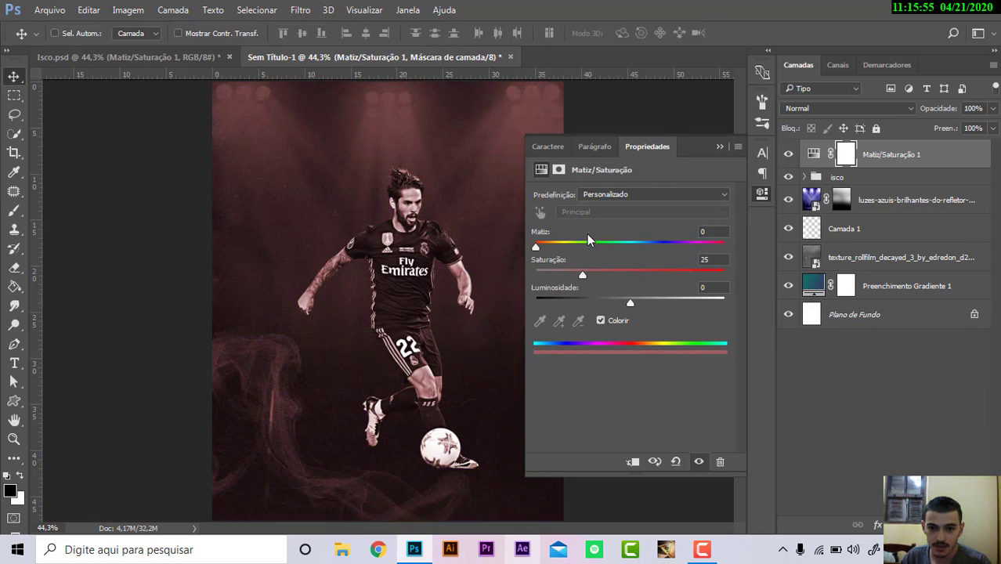
pyautogui.moveTo(591, 247); pyautogui.dragTo(658, 252)
pyautogui.moveTo(582, 274)
pyautogui.mouseDown()
pyautogui.moveTo(648, 274)
pyautogui.moveTo(631, 274)
pyautogui.mouseUp()
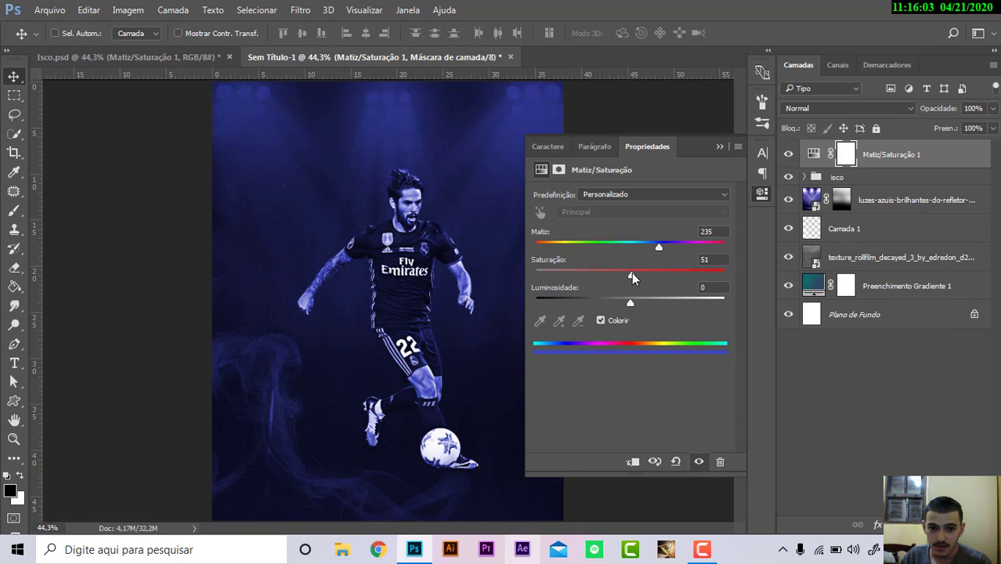
# Match the reference by lowering the tint's saturation to 39, then go back to Isco.psd
pyautogui.click(207, 58)
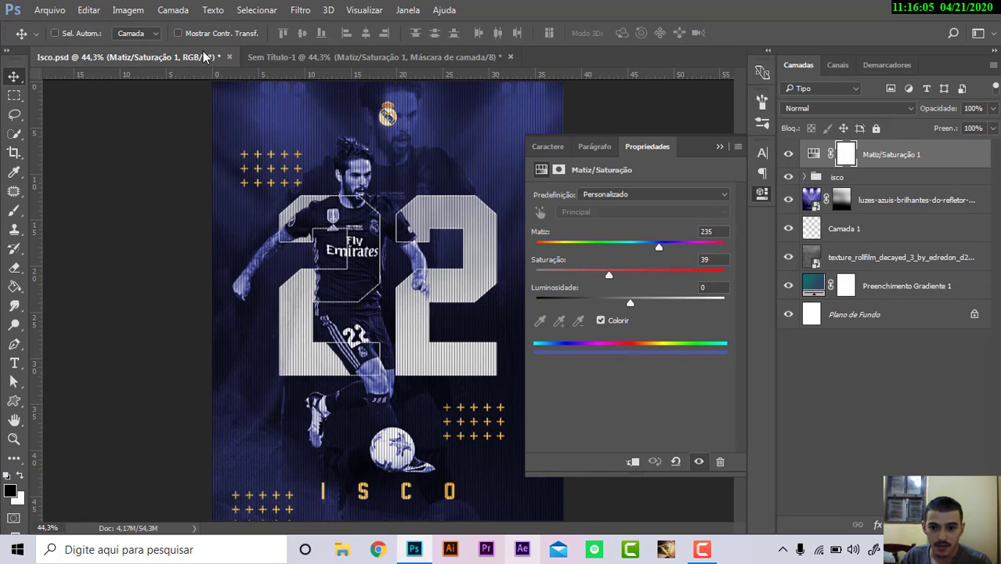
pyautogui.click(274, 57)
pyautogui.moveTo(631, 275); pyautogui.dragTo(623, 276)
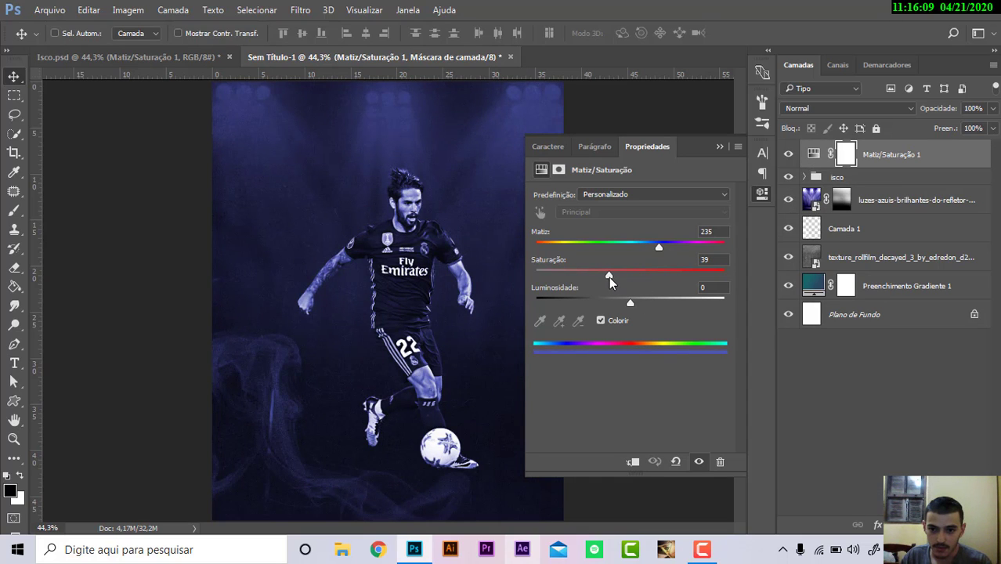
pyautogui.click(719, 146)
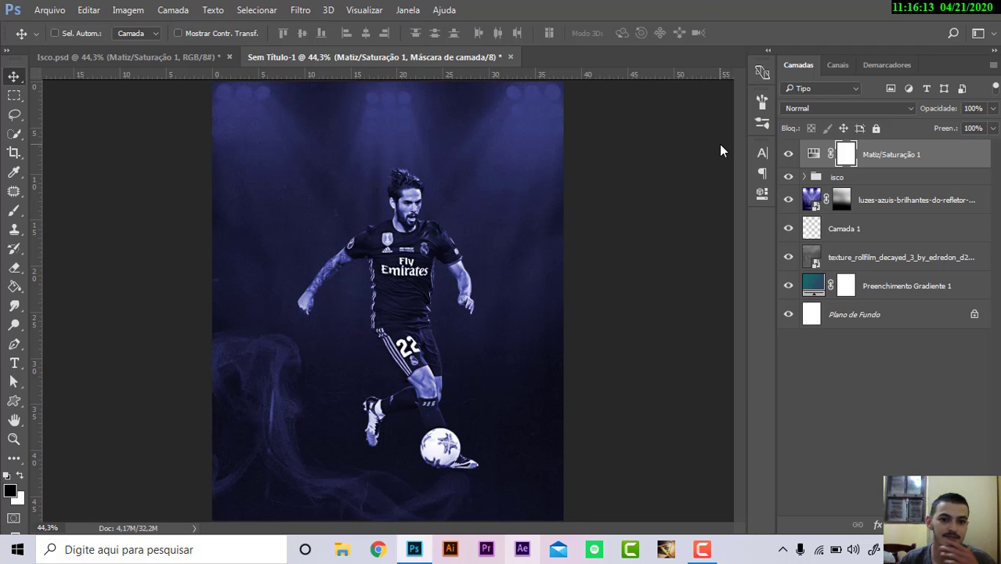
pyautogui.click(154, 56)
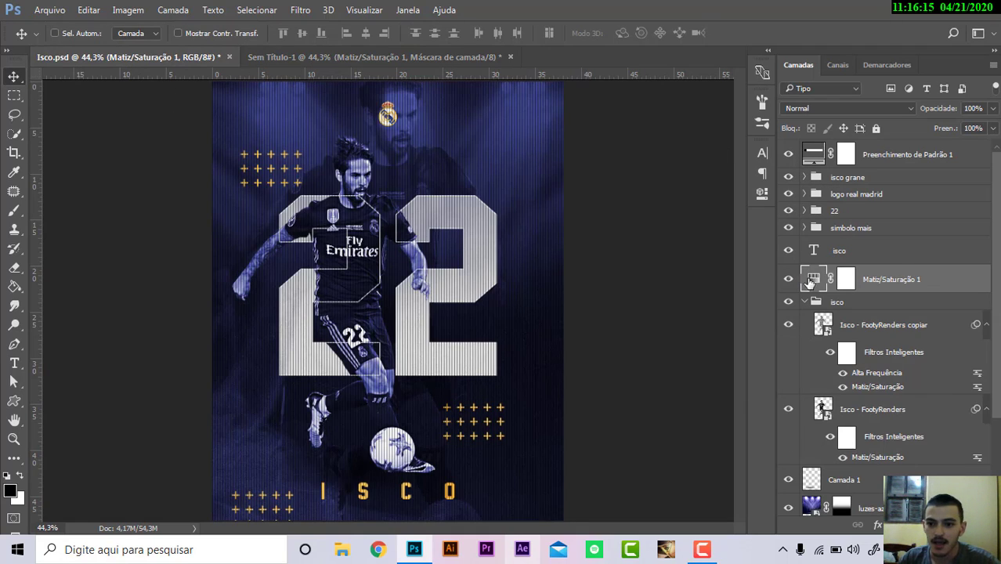
# Check the isco text layer and simbolo mais group in the Isco.psd reference
pyautogui.click(853, 262)
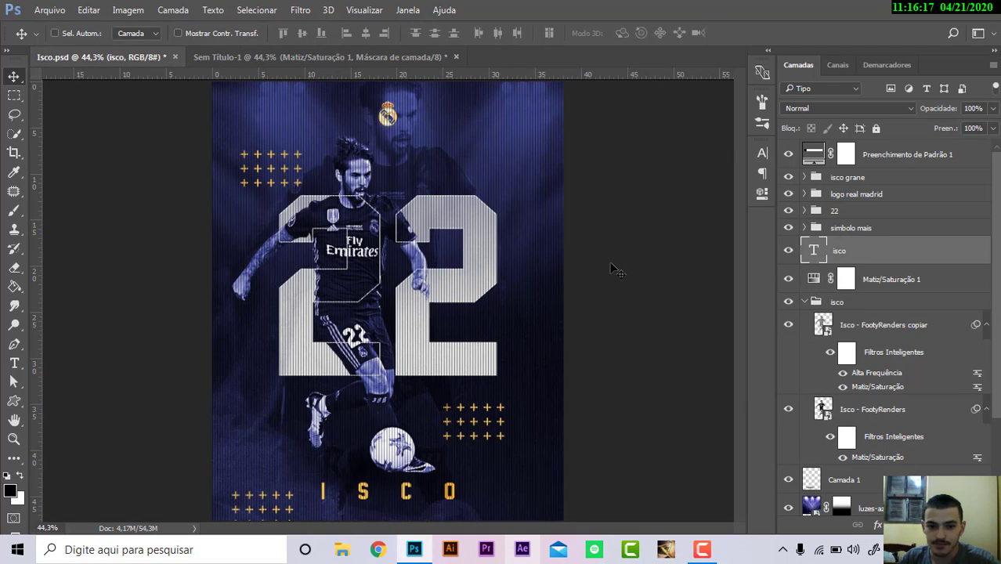
pyautogui.click(851, 229)
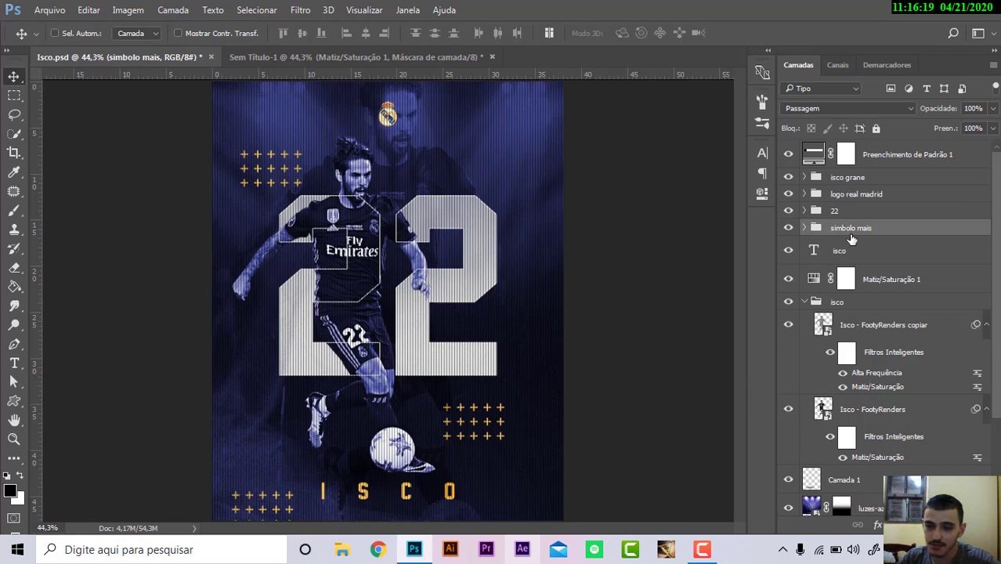
pyautogui.click(326, 55)
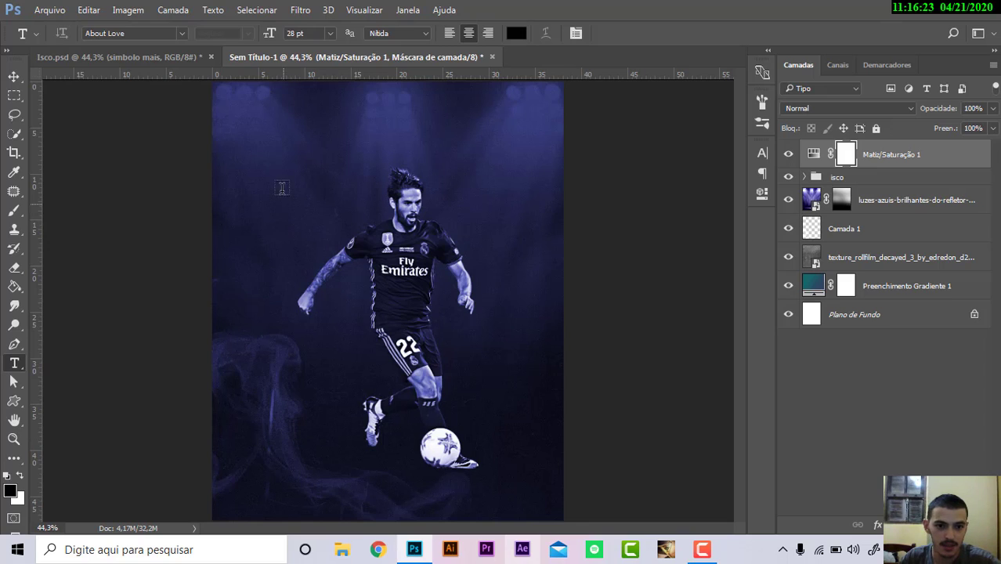
# Add a '+' text layer near the top-left and colour it gold #ffc000
pyautogui.click(277, 153)
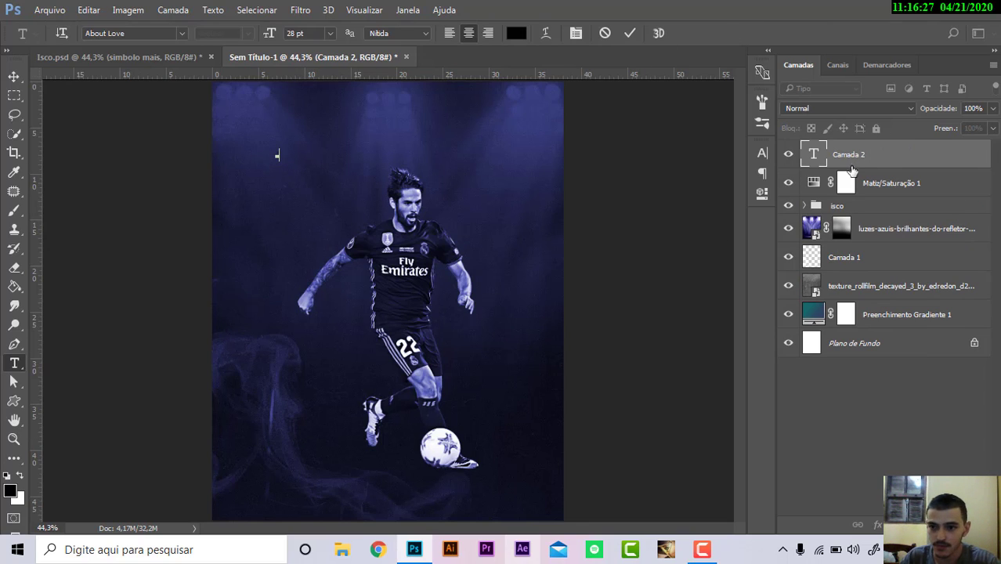
pyautogui.click(761, 153)
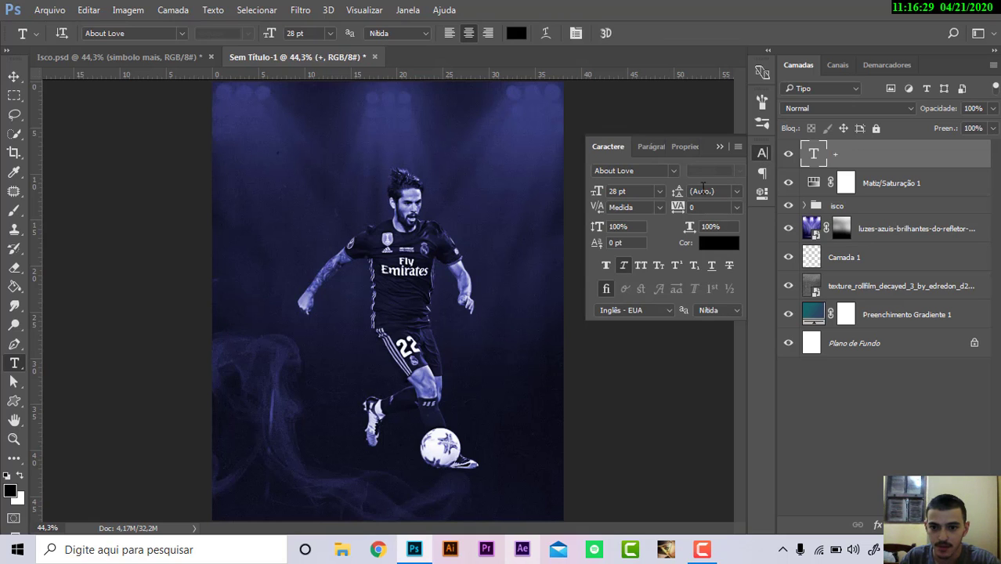
pyautogui.click(725, 248)
pyautogui.click(713, 463)
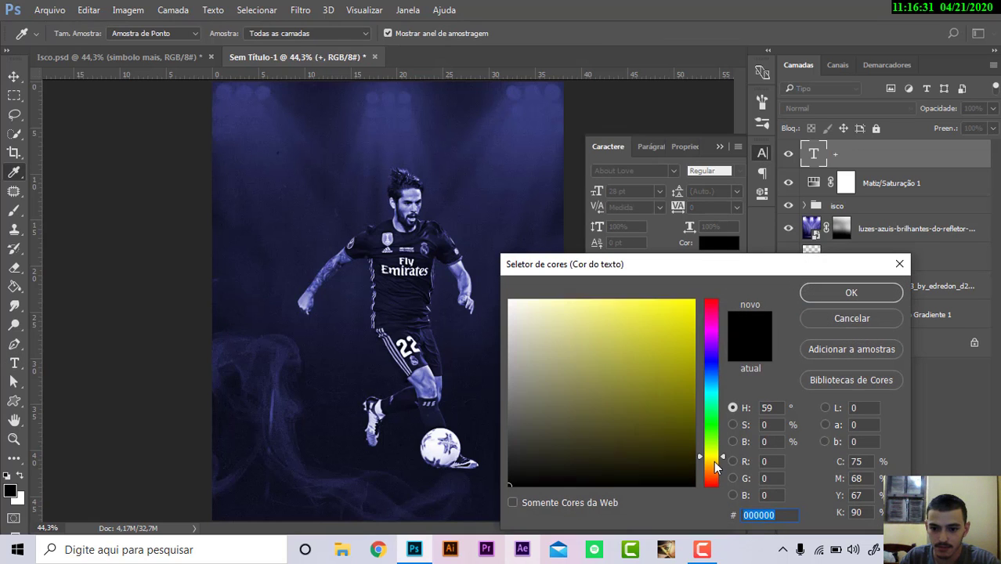
pyautogui.click(693, 299)
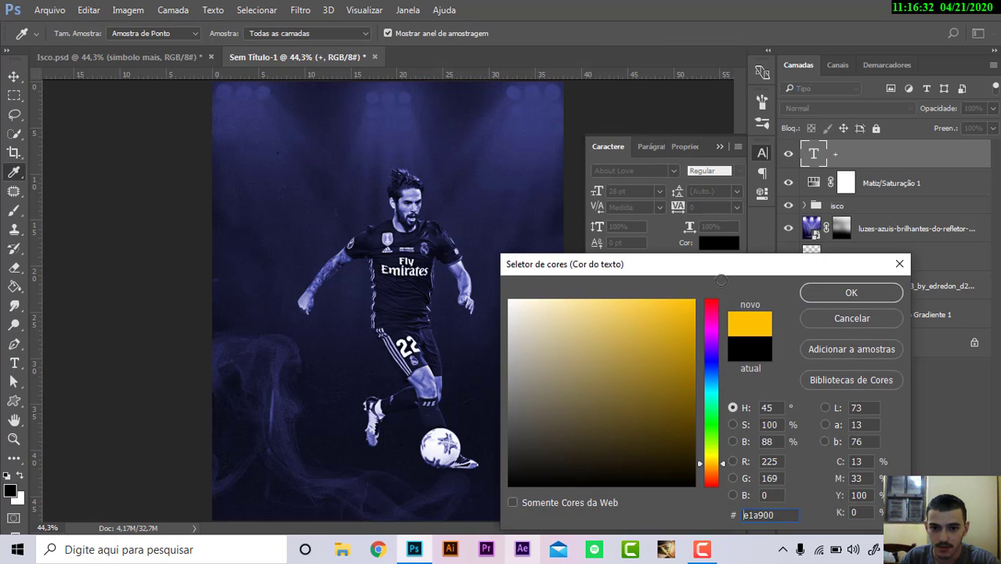
pyautogui.click(851, 294)
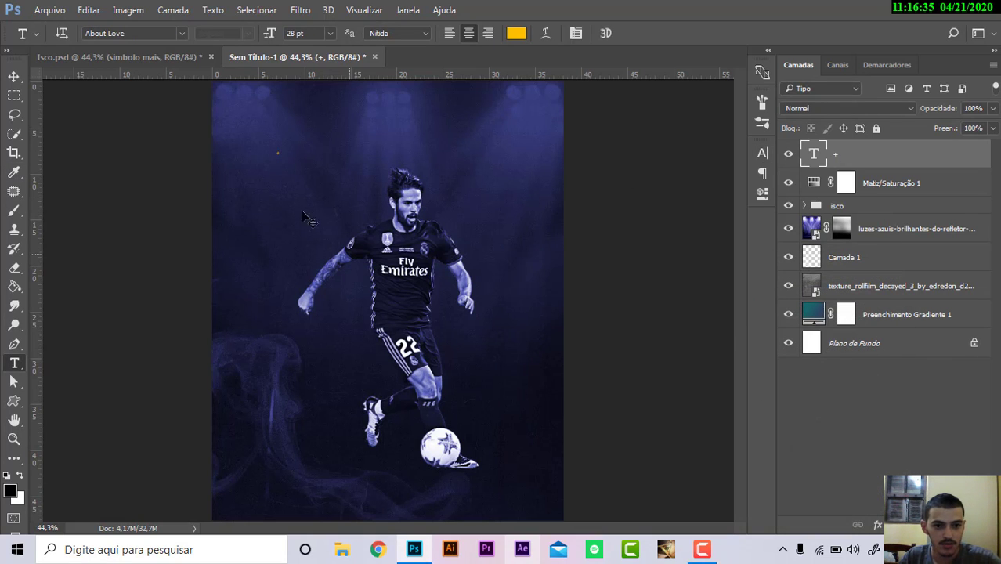
# Enlarge the plus sign to about 340% and set it in Bebas Regular
pyautogui.hotkey('ctrl', 't')
pyautogui.moveTo(289, 168); pyautogui.dragTo(306, 188)
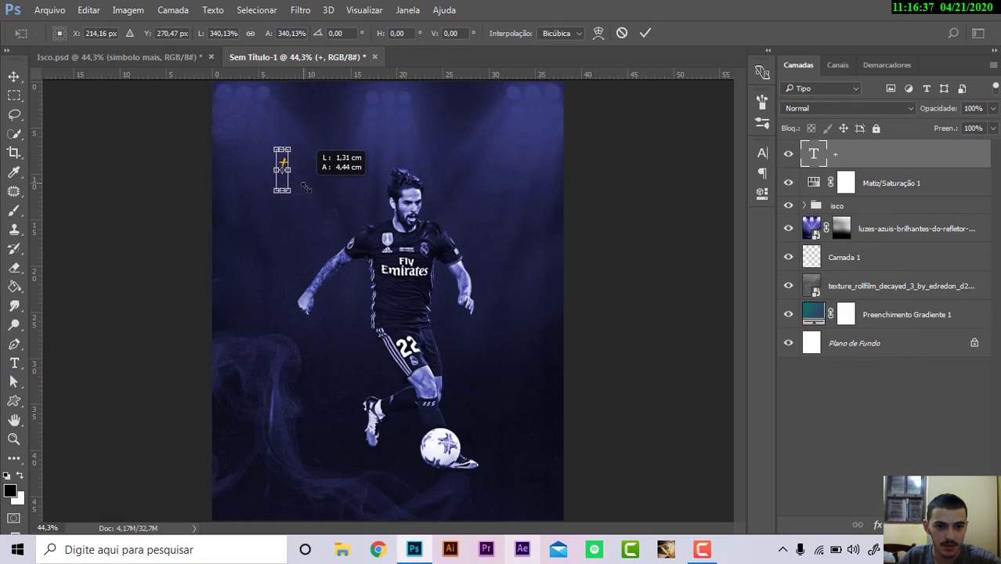
pyautogui.press('Return')
pyautogui.click(762, 153)
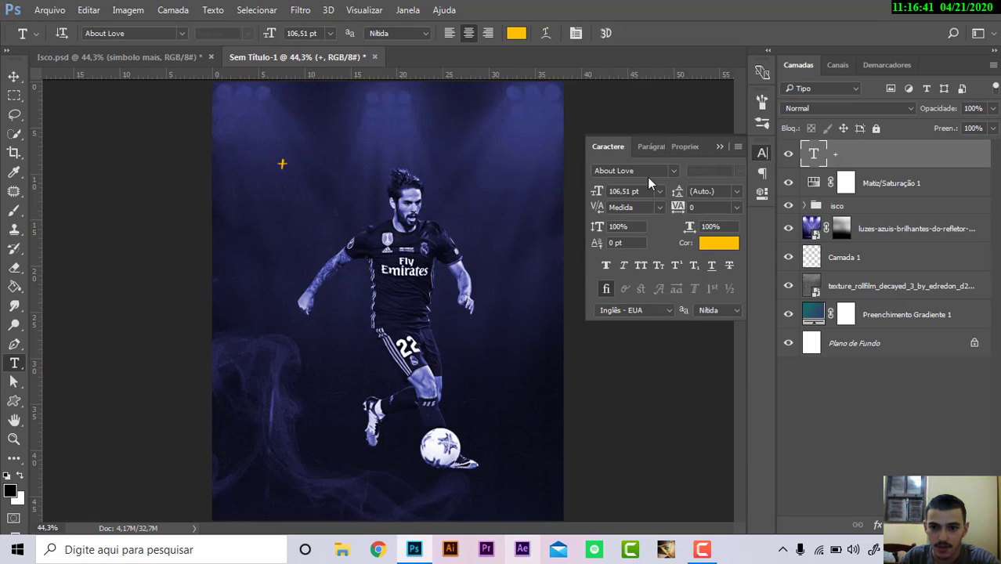
pyautogui.click(673, 171)
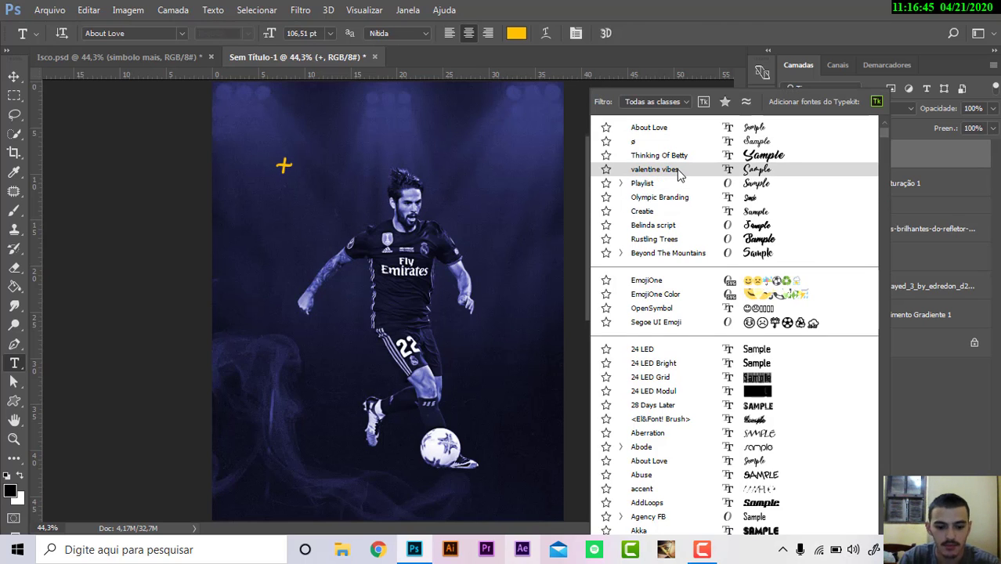
pyautogui.write('bebas')
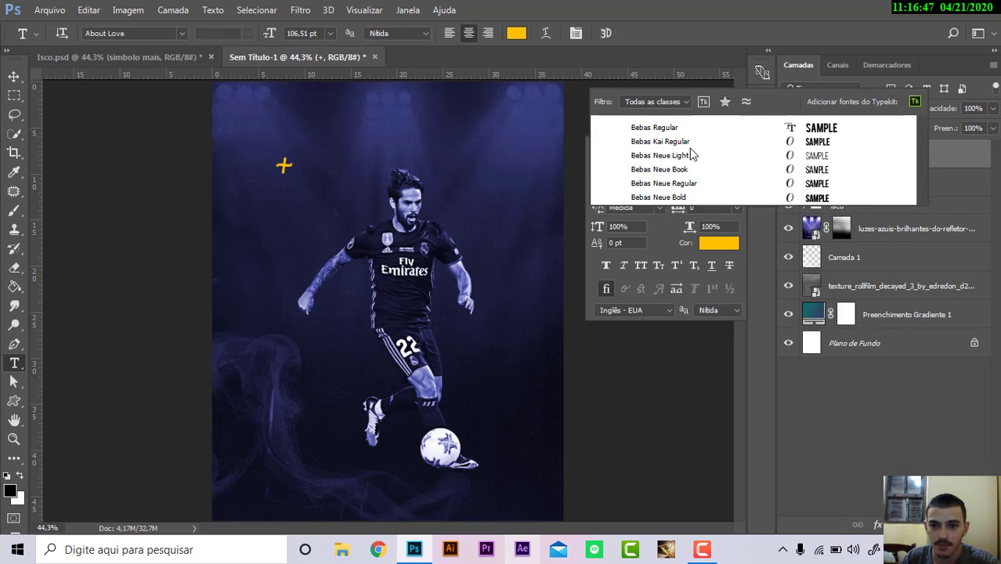
pyautogui.click(694, 128)
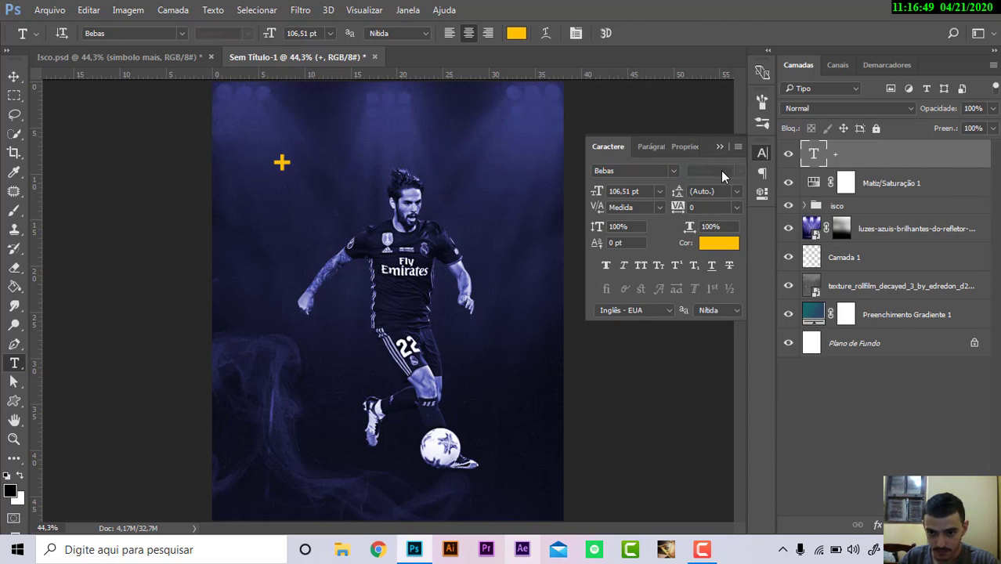
pyautogui.click(719, 148)
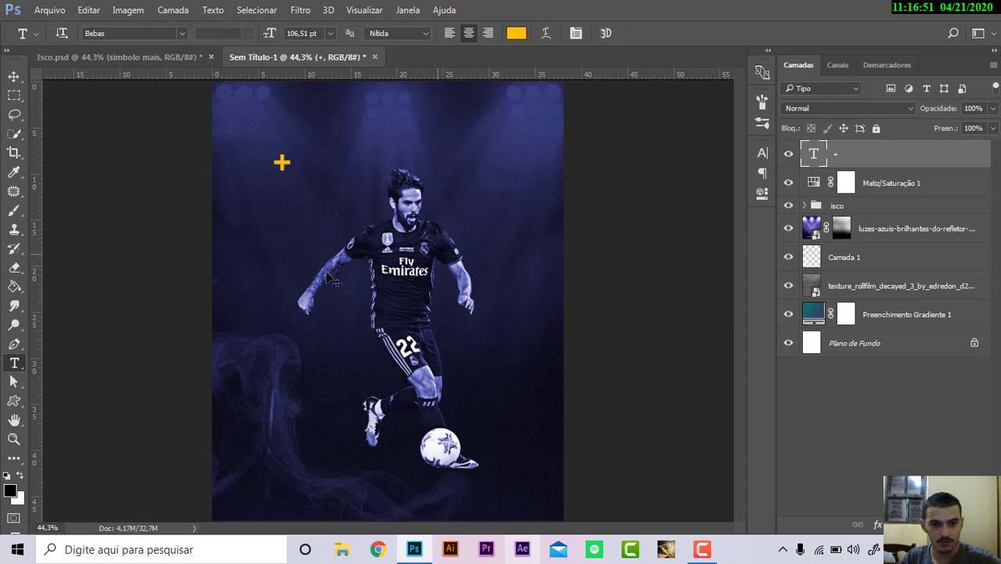
# Shrink the plus sign to about 1.5 by 3 cm
pyautogui.hotkey('ctrl', 't')
pyautogui.moveTo(295, 182); pyautogui.dragTo(294, 172)
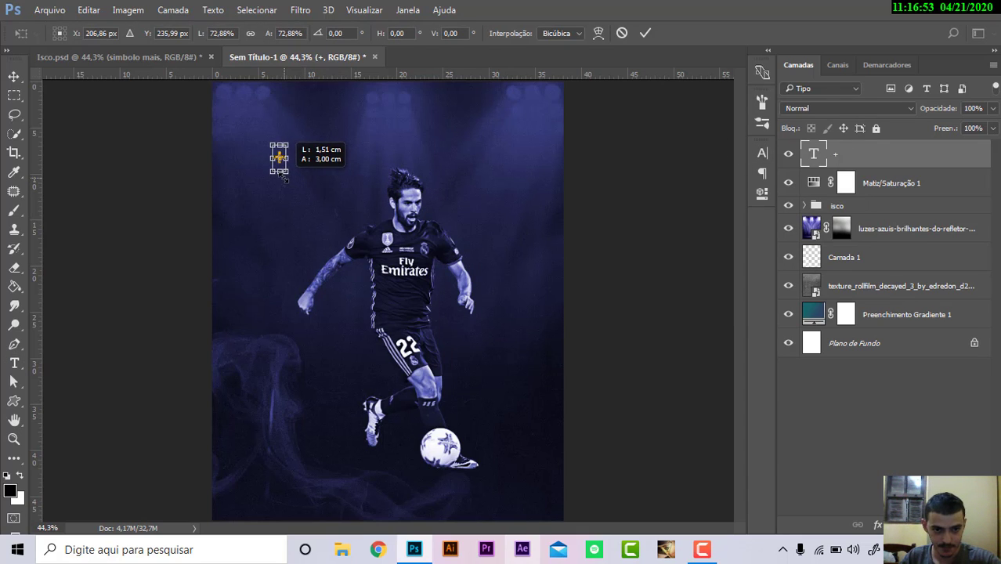
pyautogui.press('Return')
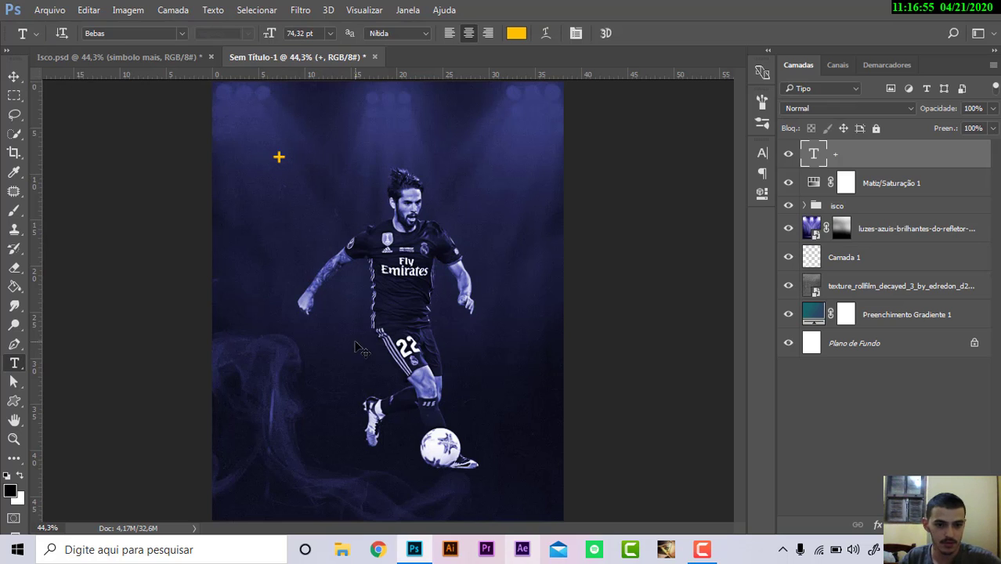
pyautogui.hotkey('ctrl', 't')
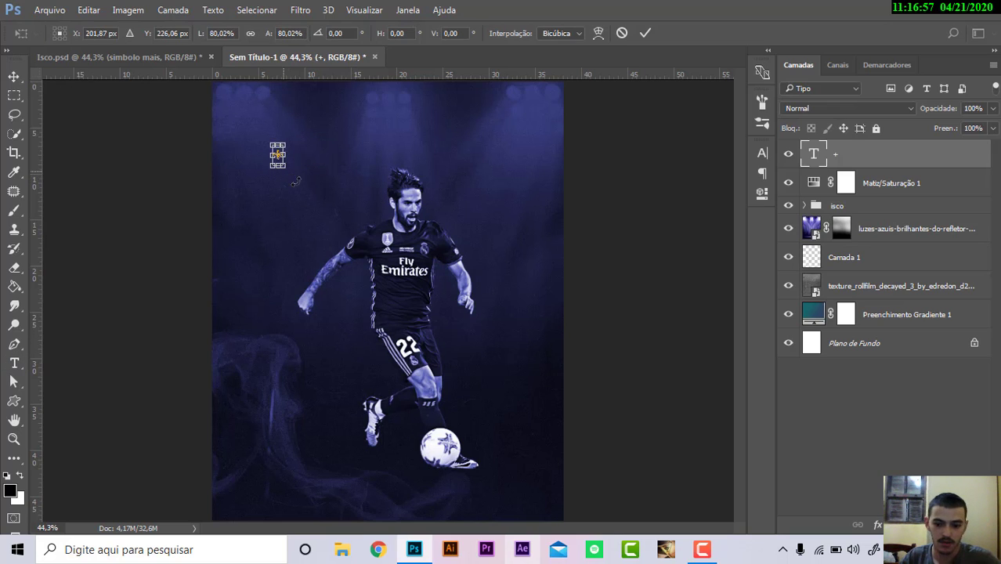
pyautogui.press('Return')
pyautogui.press('v')
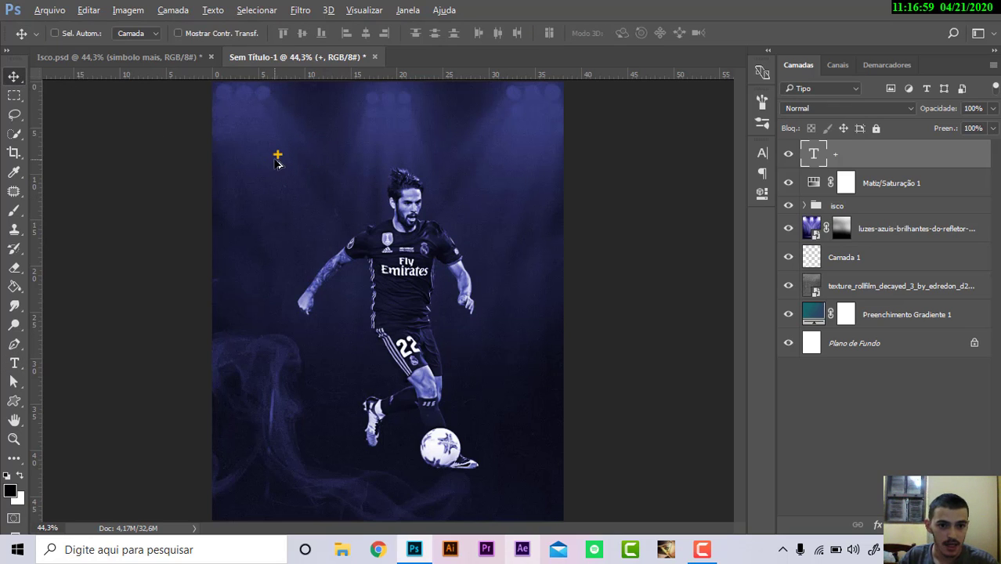
# Build a row of six gold plus signs and merge them into one layer
pyautogui.hotkey('ctrl', 'j')
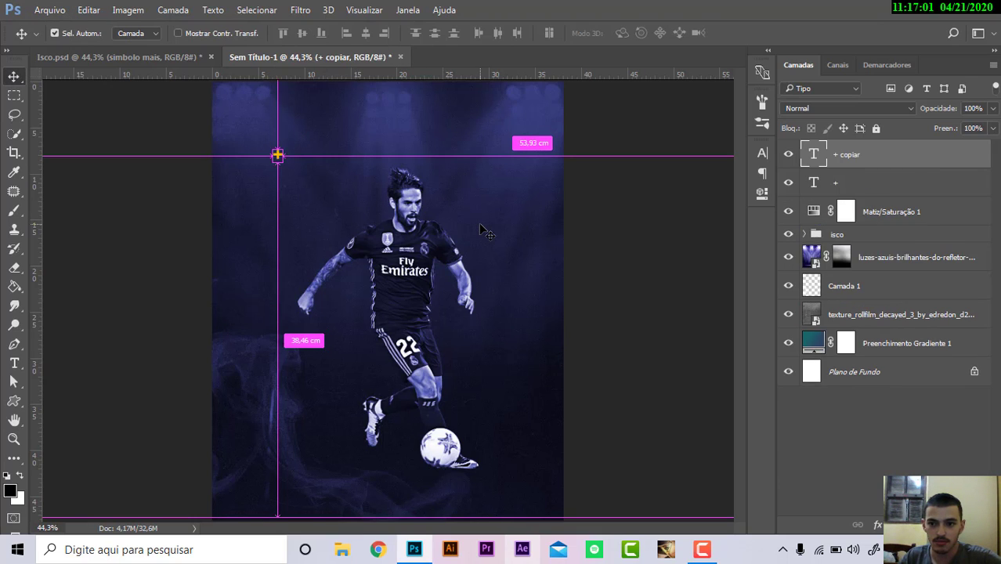
pyautogui.hotkey('ctrl', 'j')
pyautogui.hotkey('ctrl', 'j')
pyautogui.hotkey('ctrl', 'j')
pyautogui.hotkey('ctrl', 'j')
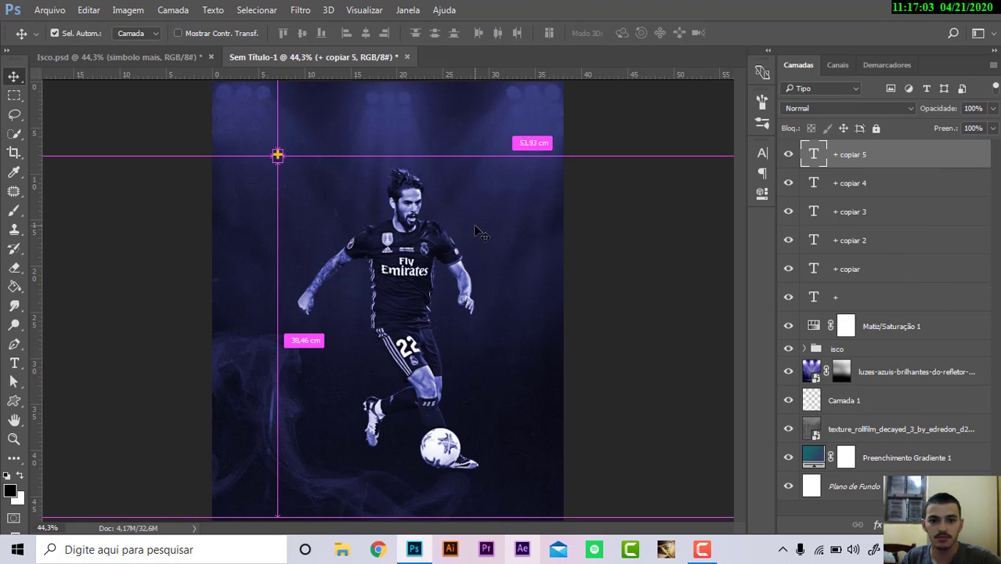
pyautogui.moveTo(277, 155); pyautogui.dragTo(349, 161)
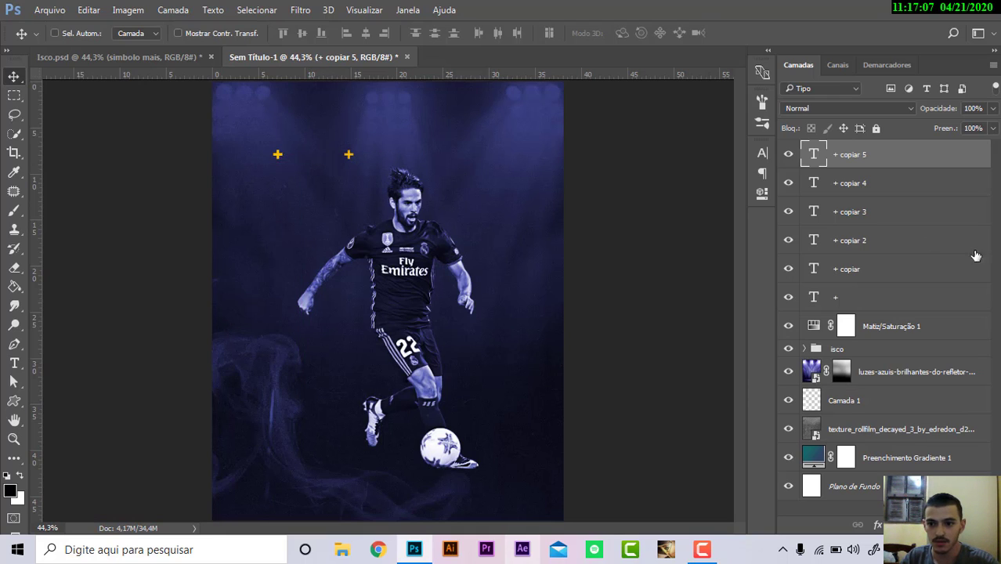
pyautogui.keyDown('shift'); pyautogui.click(893, 297); pyautogui.keyUp('shift')
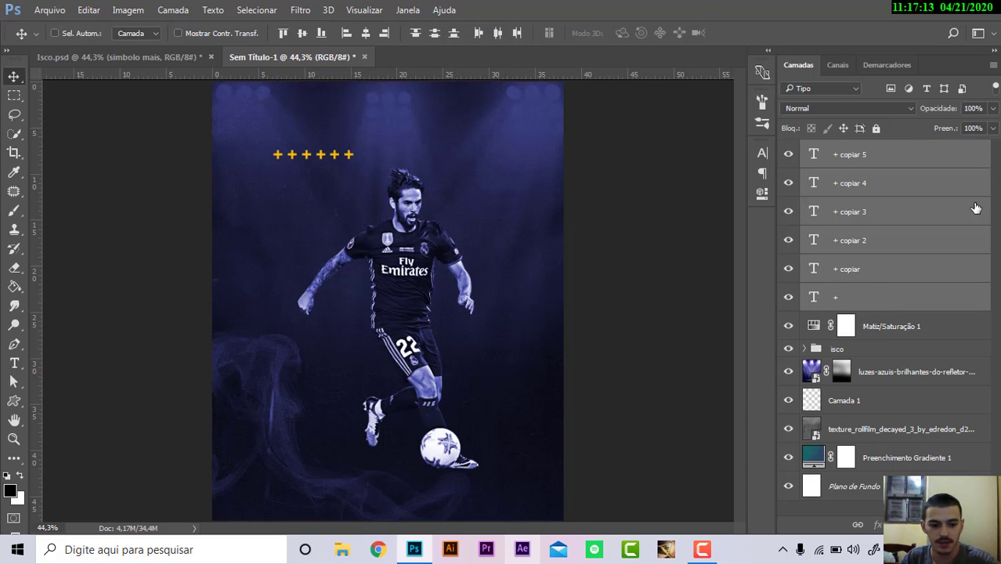
pyautogui.hotkey('ctrl', 'e')
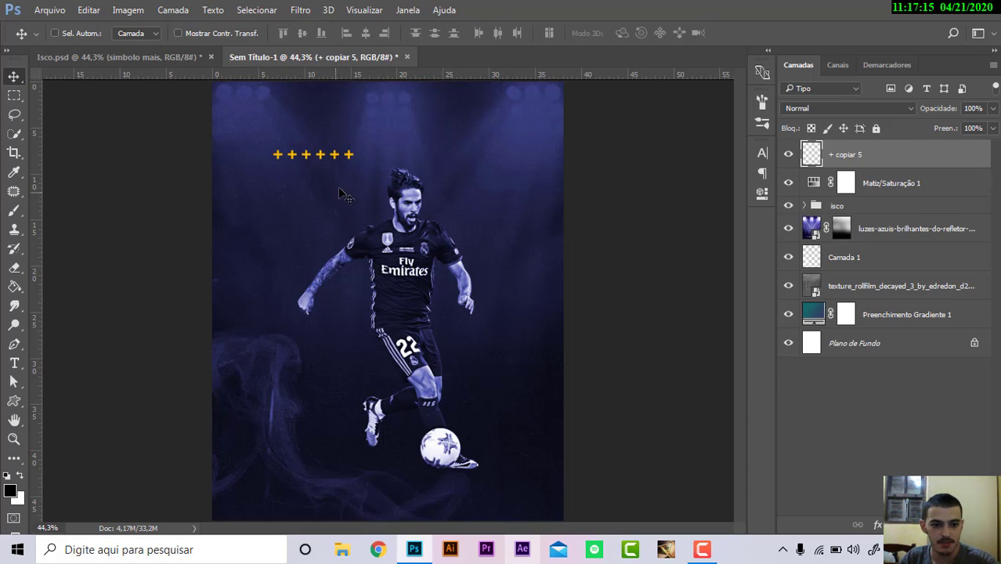
# Duplicate the row twice, move the copies down, and distribute the three rows evenly
pyautogui.press('ctrl')
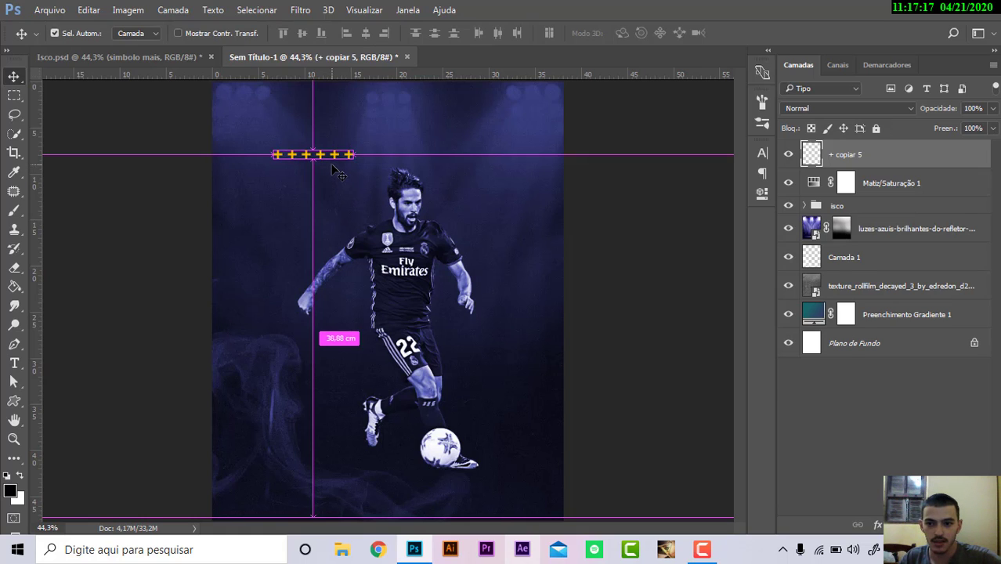
pyautogui.hotkey('ctrl', 'j')
pyautogui.hotkey('ctrl', 'j')
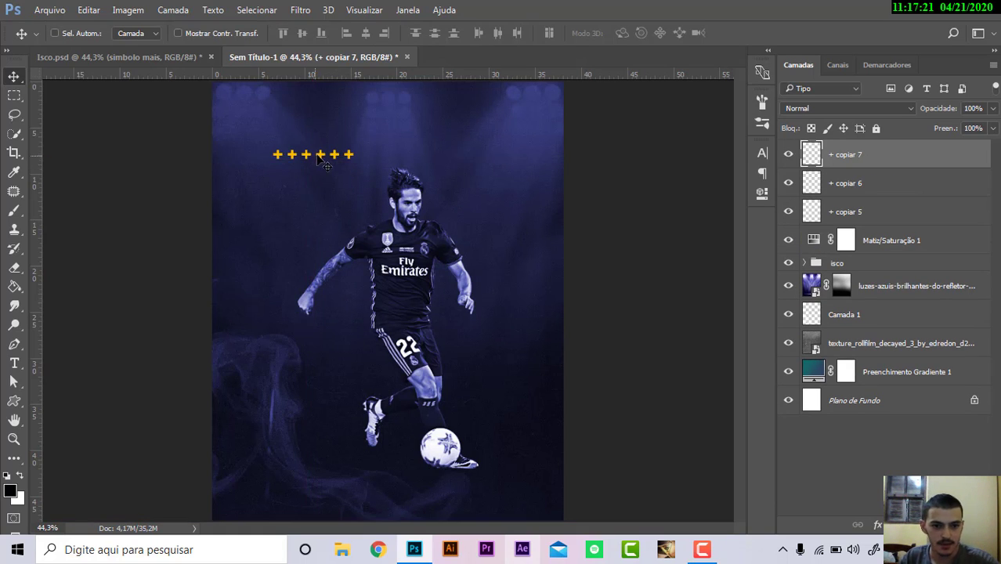
pyautogui.moveTo(317, 158); pyautogui.dragTo(317, 179)
pyautogui.keyDown('shift'); pyautogui.click(847, 212); pyautogui.keyUp('shift')
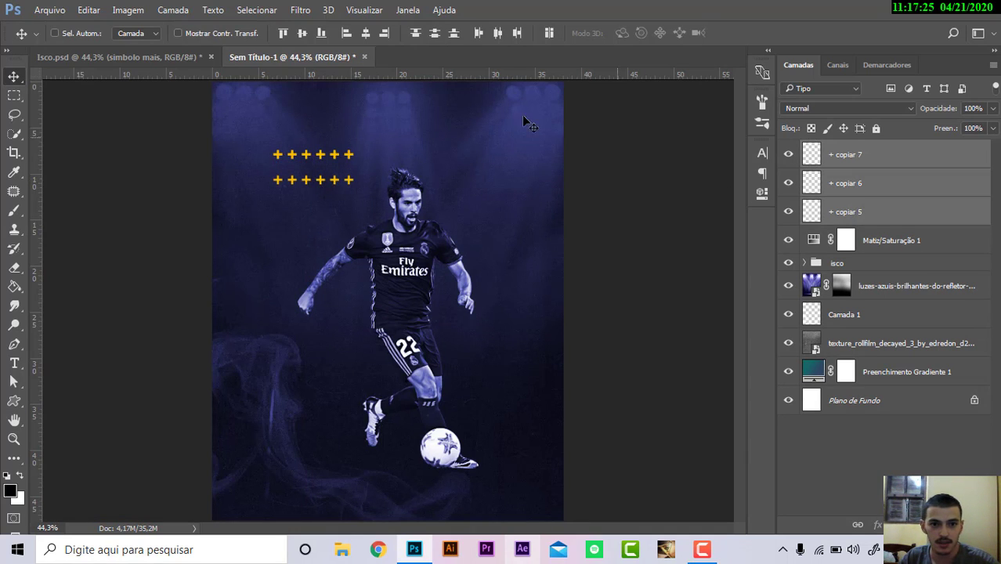
pyautogui.click(434, 34)
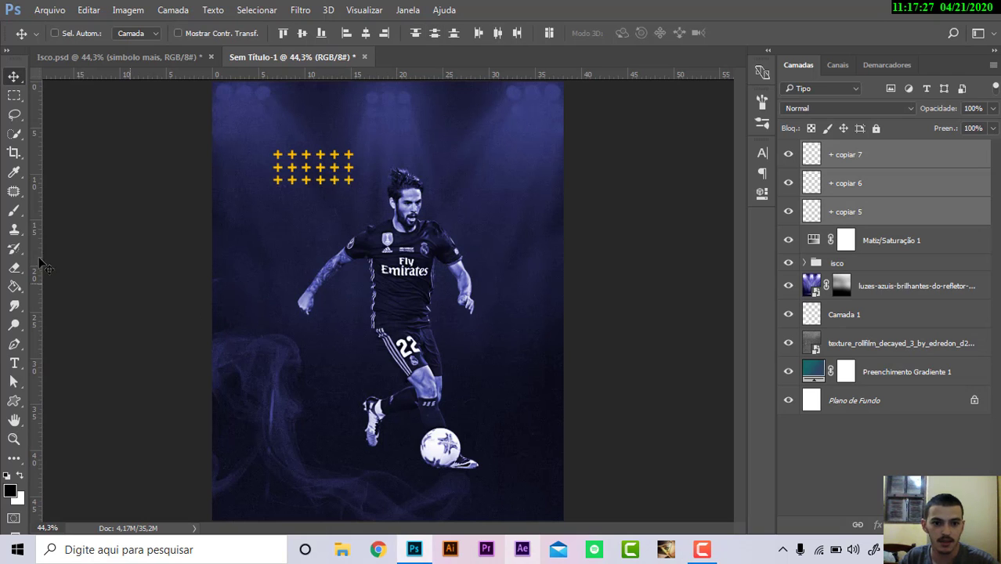
# Merge the three plus-sign rows into one grid layer and compare with the Isco.psd reference
pyautogui.hotkey('ctrl', 'e')
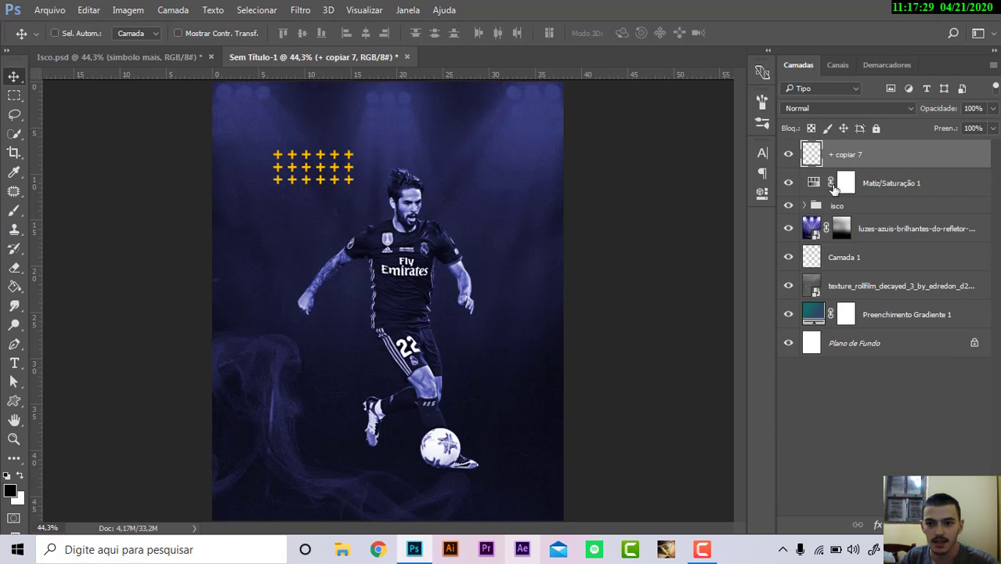
pyautogui.click(107, 56)
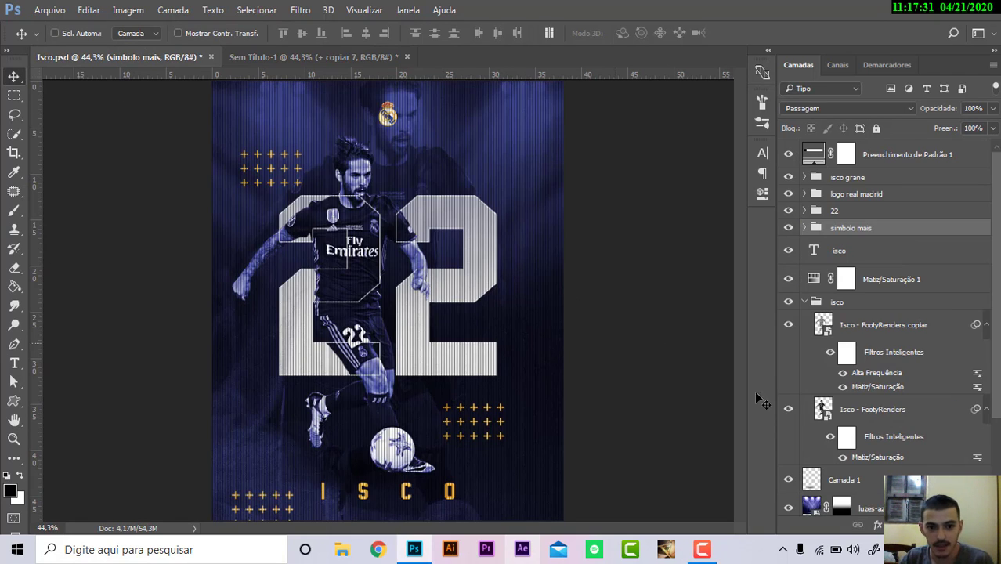
pyautogui.click(328, 55)
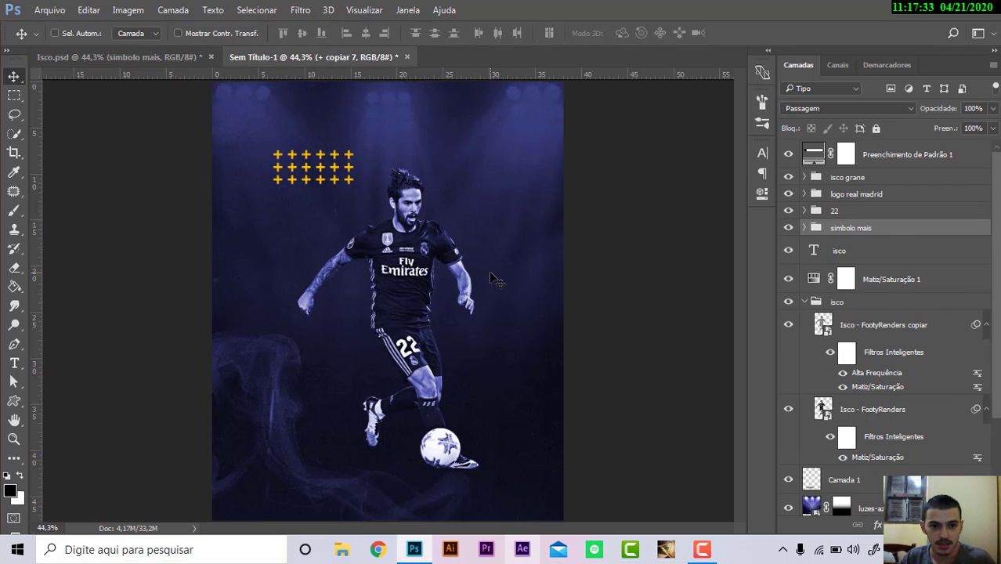
pyautogui.click(155, 53)
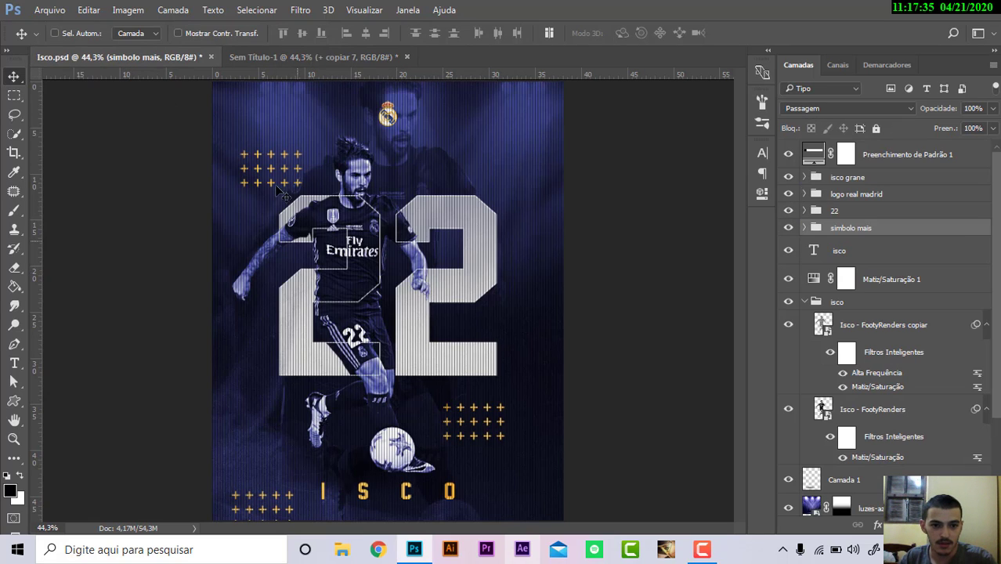
pyautogui.click(314, 61)
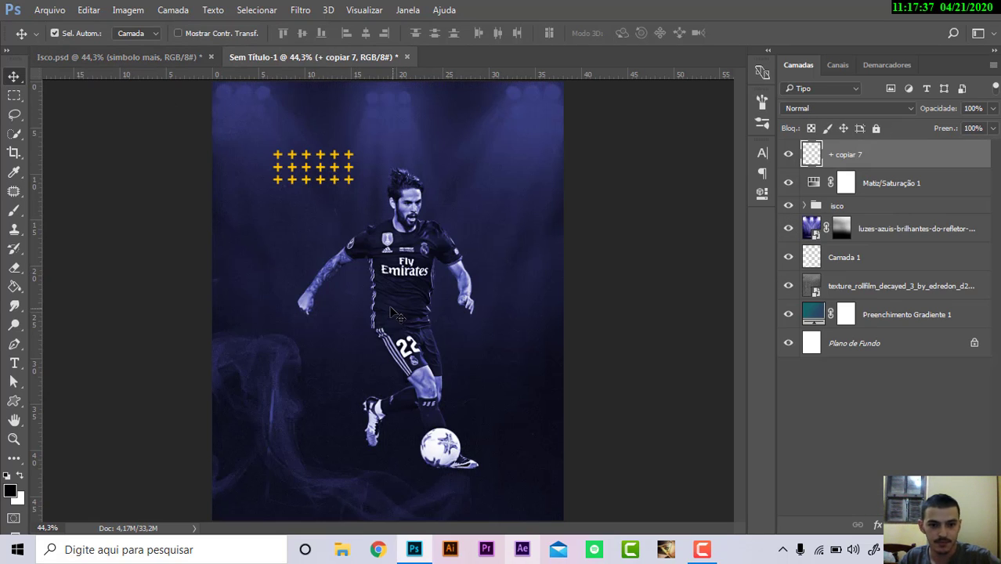
# Scale the merged plus grid down to about 6.7 cm wide (roughly 78%)
pyautogui.hotkey('ctrl', 't')
pyautogui.moveTo(353, 193)
pyautogui.mouseDown()
pyautogui.moveTo(336, 174)
pyautogui.moveTo(292, 185)
pyautogui.moveTo(286, 172)
pyautogui.mouseUp()
pyautogui.press('Return')
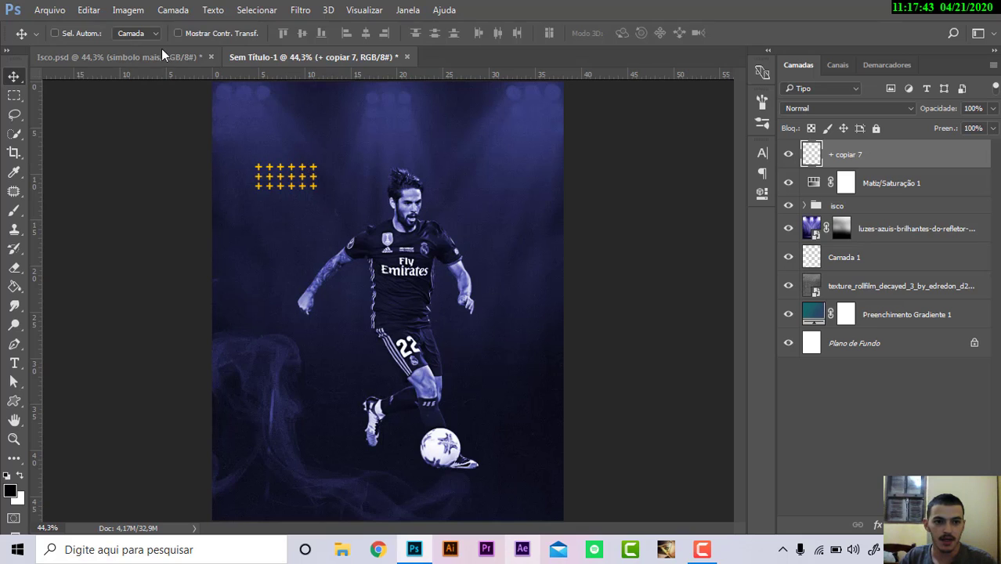
# Alt-drag a copy of the plus grid ('+ copiar 8') beside the ball at lower right, checking Isco.psd
pyautogui.click(161, 50)
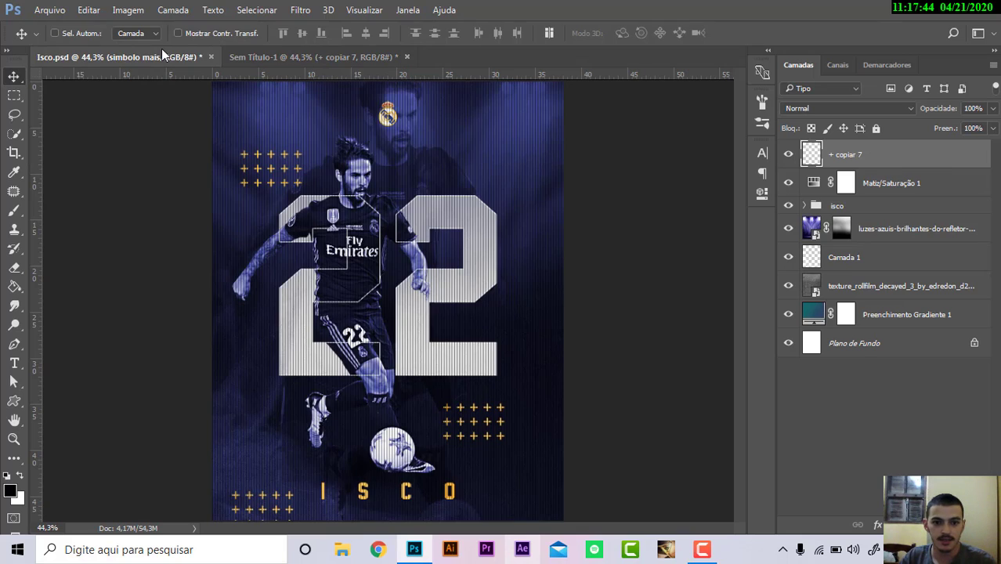
pyautogui.click(285, 60)
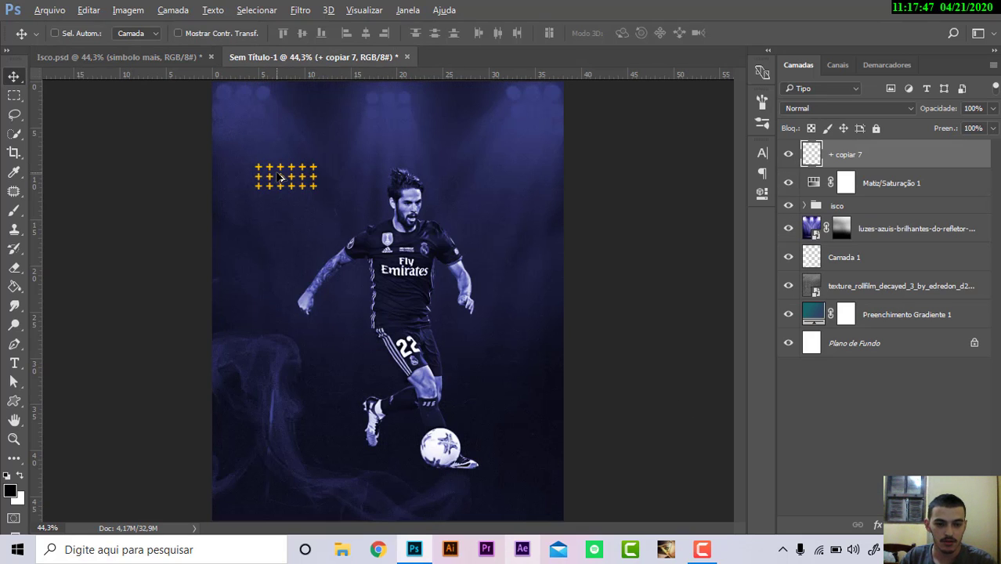
pyautogui.moveTo(278, 186); pyautogui.dragTo(499, 462)
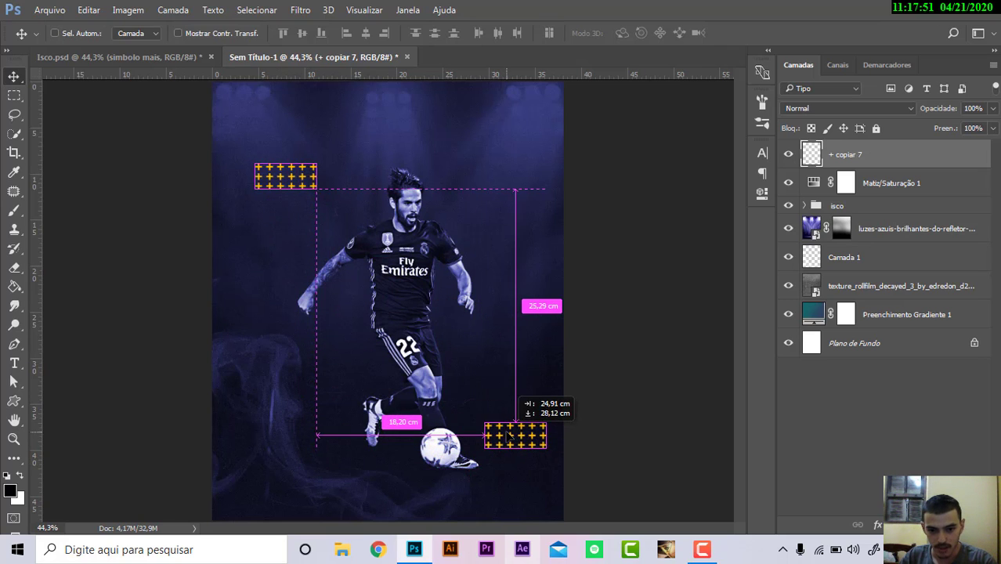
pyautogui.moveTo(498, 462); pyautogui.dragTo(516, 430)
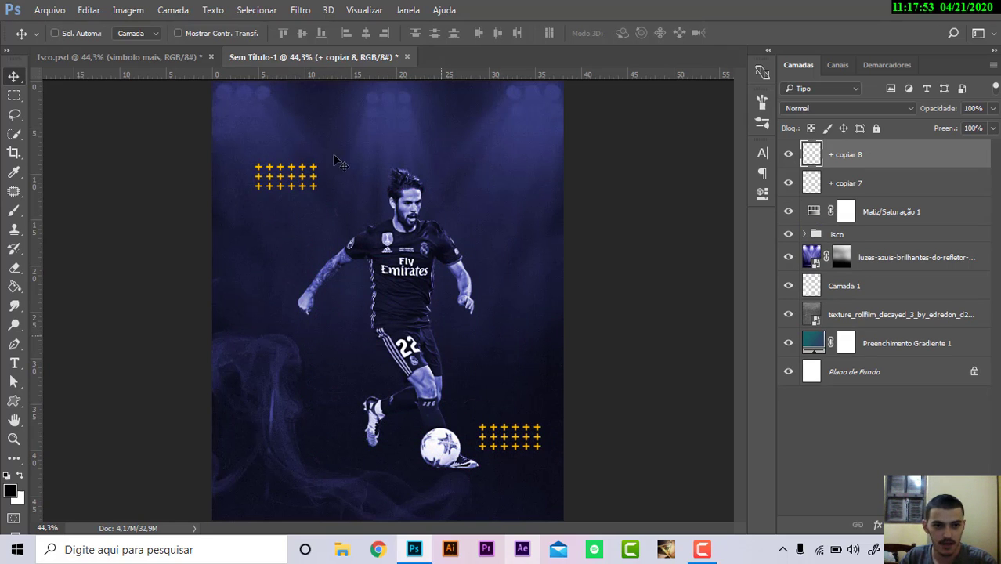
pyautogui.click(175, 55)
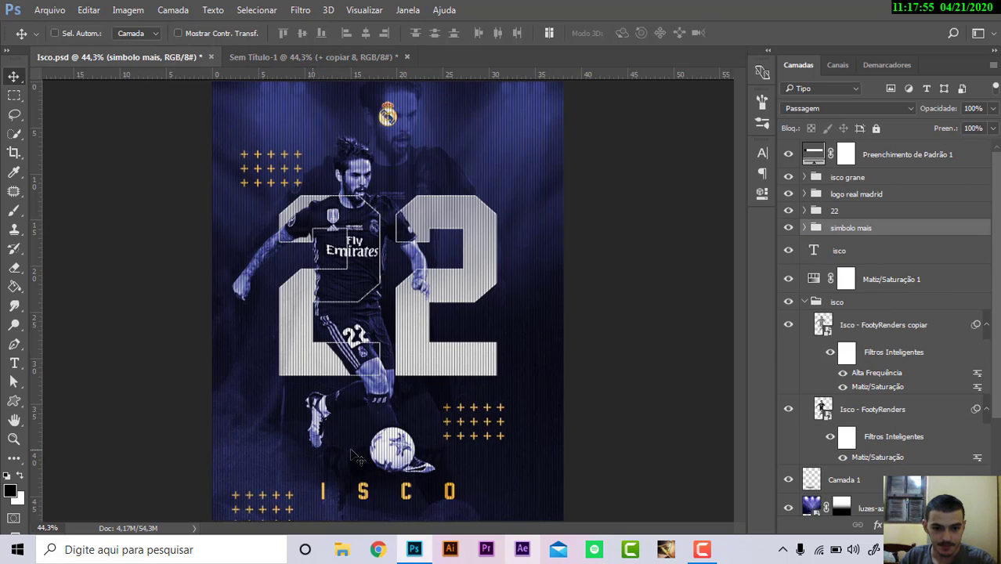
pyautogui.click(272, 59)
# Group both plus-grid layers with Ctrl+G and name the group 'simbolos de mais'
pyautogui.keyDown('shift'); pyautogui.click(874, 191); pyautogui.keyUp('shift')
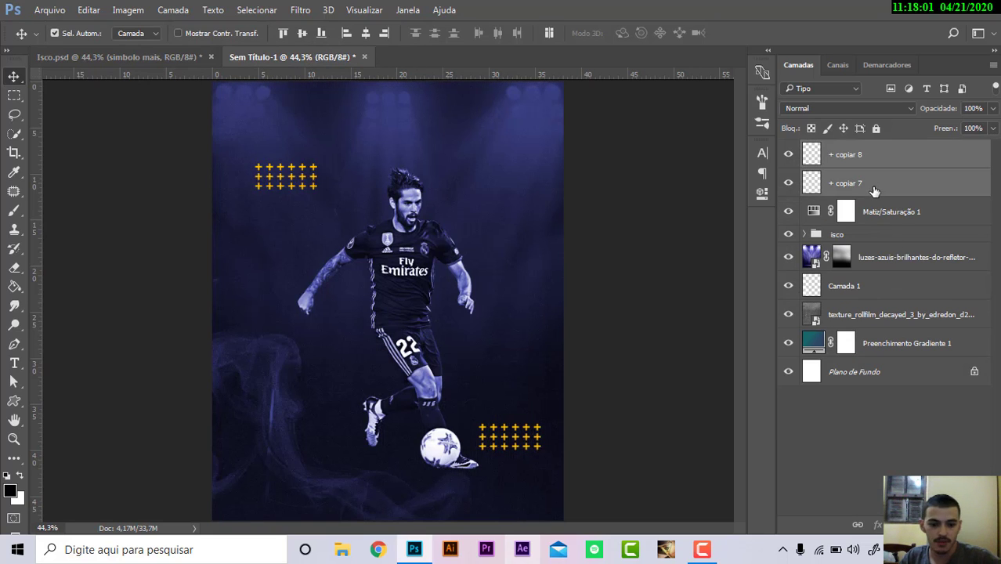
pyautogui.hotkey('ctrl', 'g')
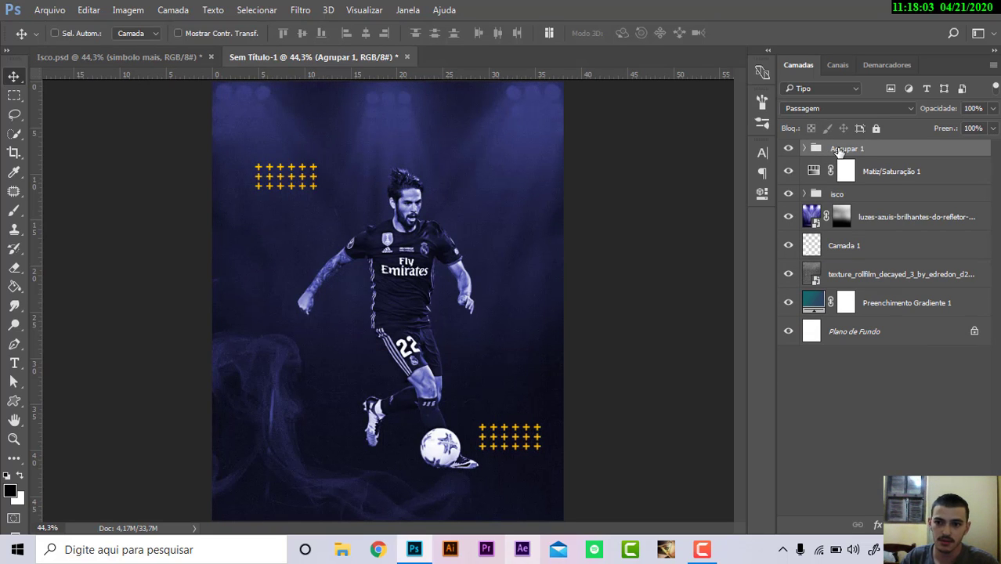
pyautogui.doubleClick(850, 151)
pyautogui.press('Escape')
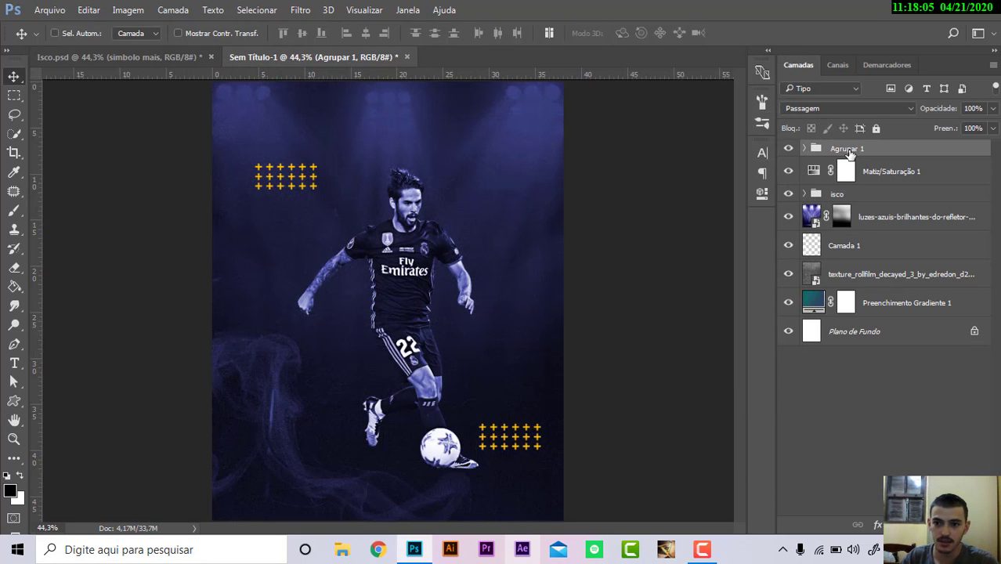
pyautogui.doubleClick(845, 149)
pyautogui.write('simbo')
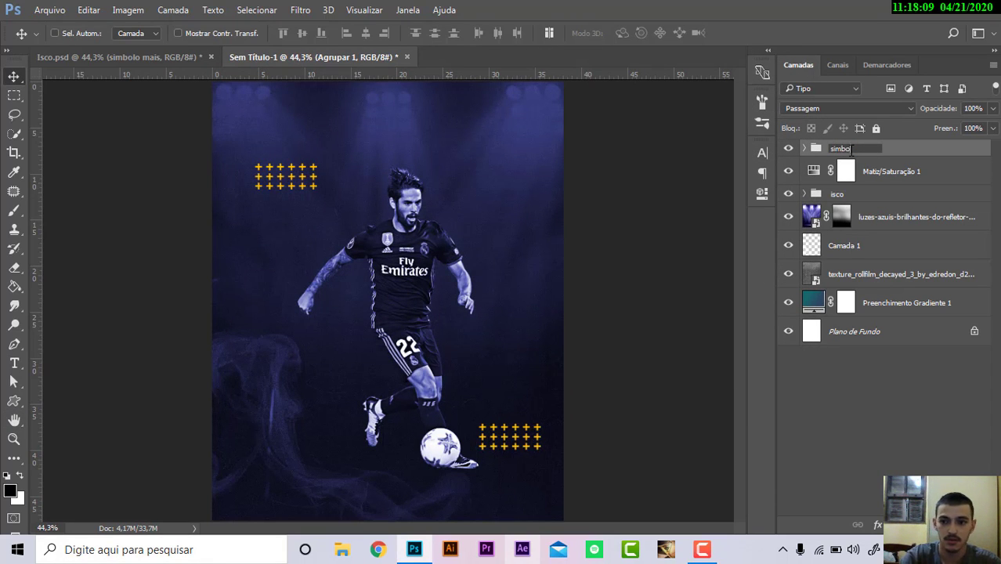
pyautogui.write('los de ')
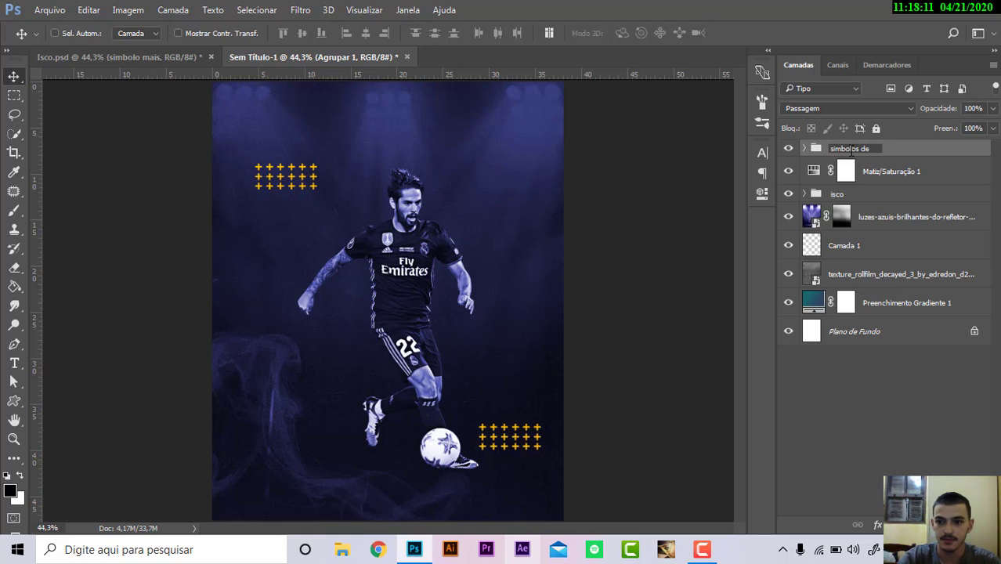
pyautogui.write('mais')
pyautogui.press('Return')
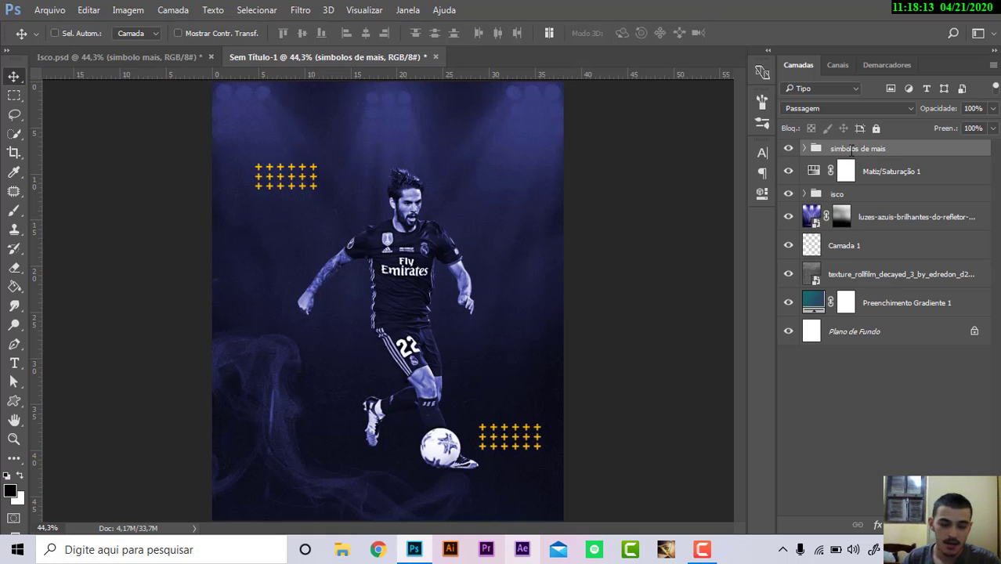
# Move the isco player group further left after comparing with Isco.psd
pyautogui.click(62, 58)
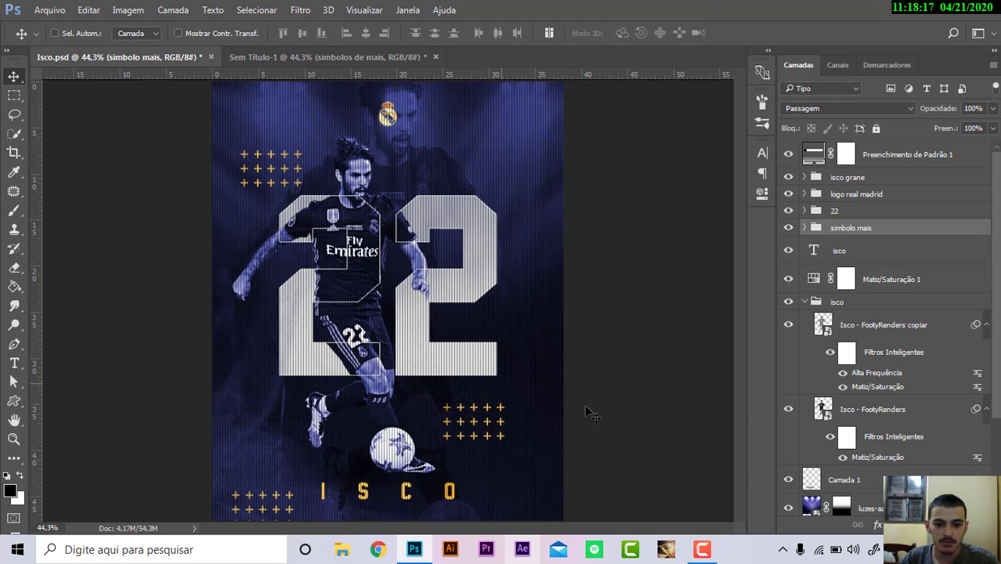
pyautogui.click(368, 54)
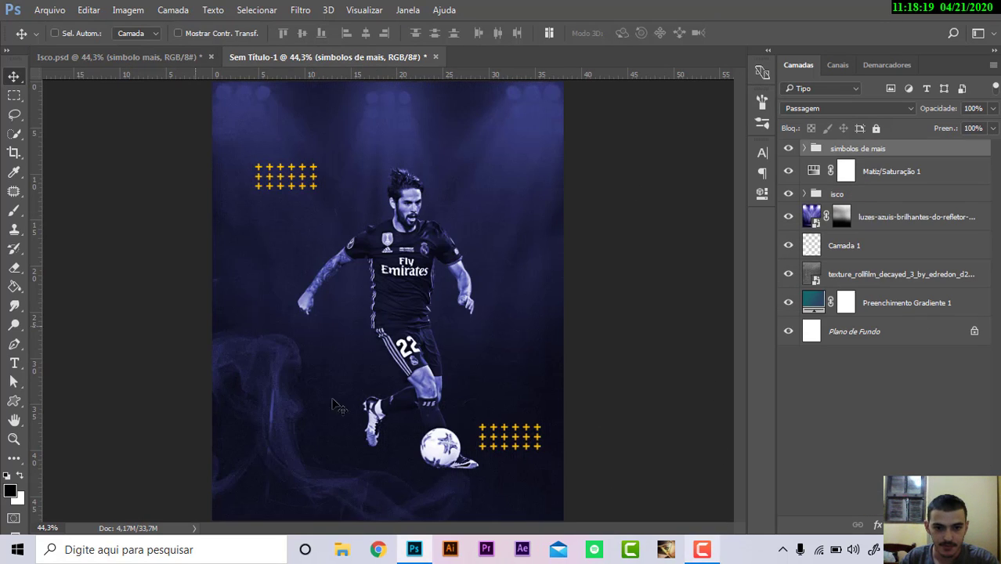
pyautogui.moveTo(377, 296)
pyautogui.mouseDown()
pyautogui.moveTo(387, 296)
pyautogui.moveTo(376, 295)
pyautogui.mouseUp()
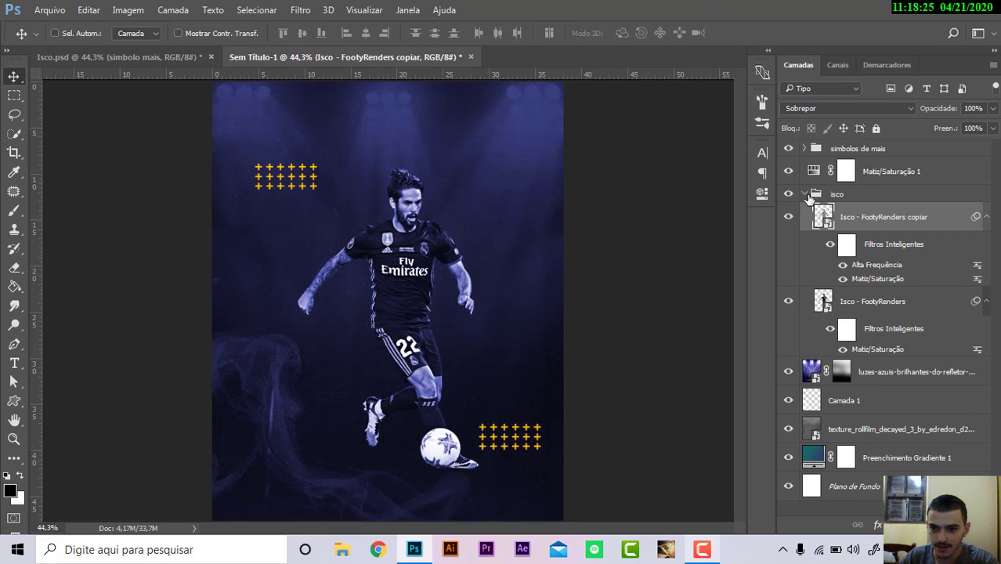
pyautogui.click(807, 194)
pyautogui.moveTo(425, 334); pyautogui.dragTo(394, 334)
pyautogui.keyDown('ctrl'); pyautogui.click(517, 442); pyautogui.keyUp('ctrl')
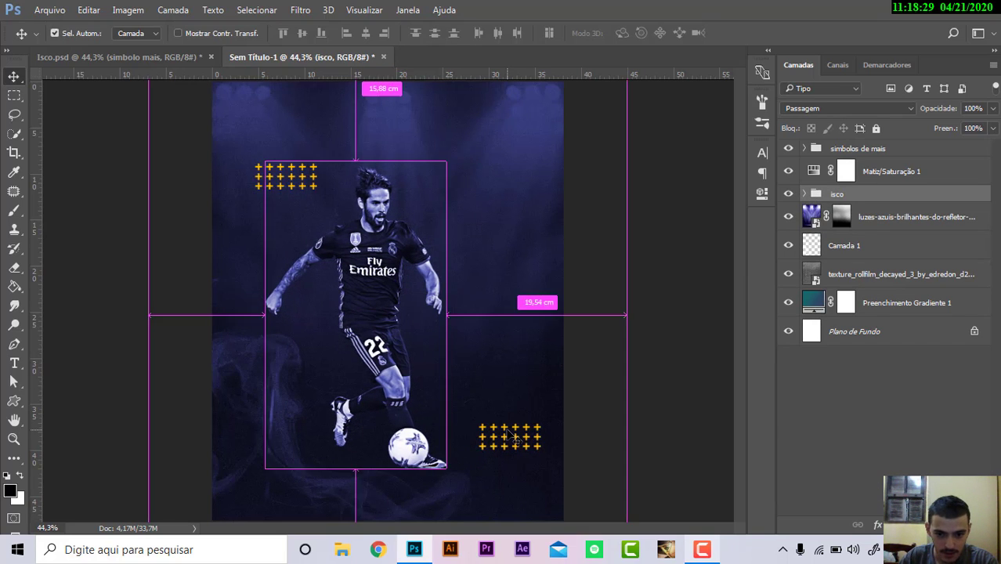
# Shift the simbolos de mais grids slightly up-left, then bring the Isco.psd reference forward
pyautogui.click(861, 154)
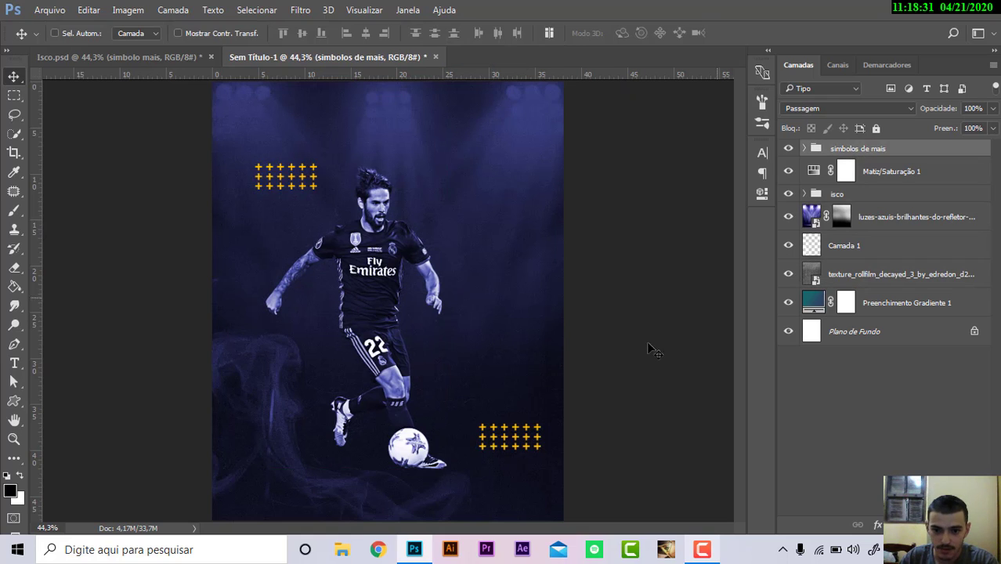
pyautogui.moveTo(477, 450); pyautogui.dragTo(467, 452)
pyautogui.click(194, 62)
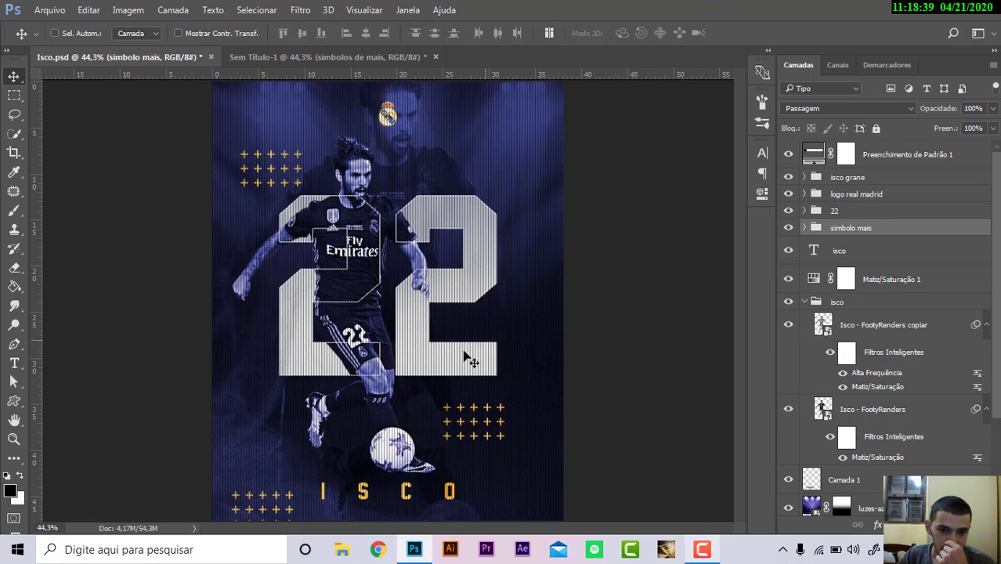
pyautogui.click(372, 57)
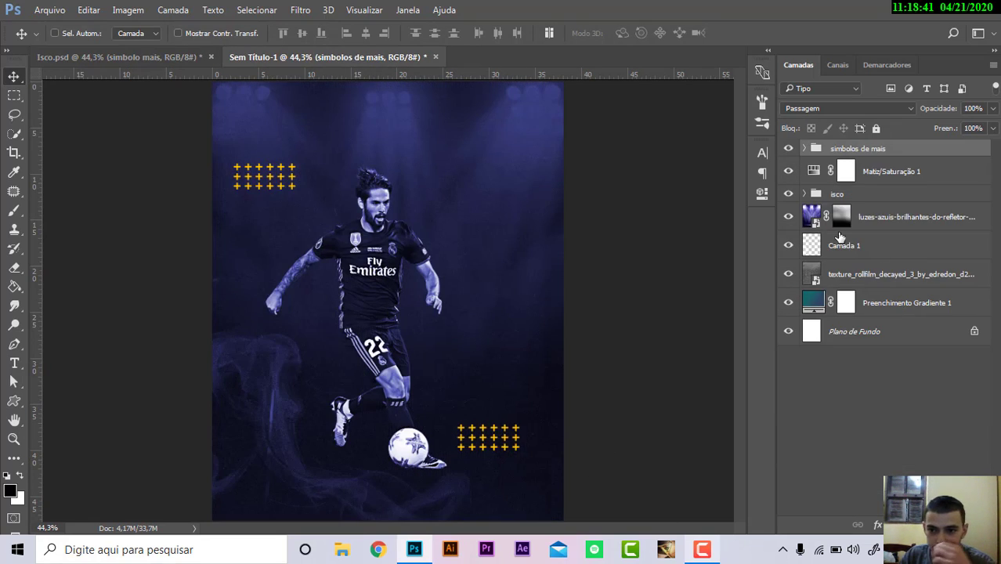
pyautogui.click(865, 201)
pyautogui.click(117, 57)
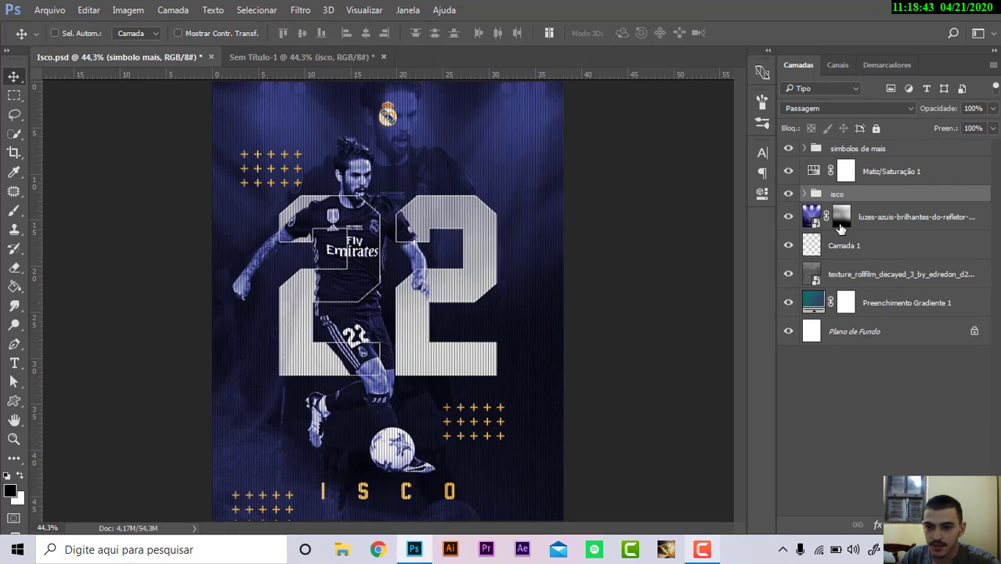
# Inspect the isco text's font settings in the Isco.psd Character panel
pyautogui.click(831, 212)
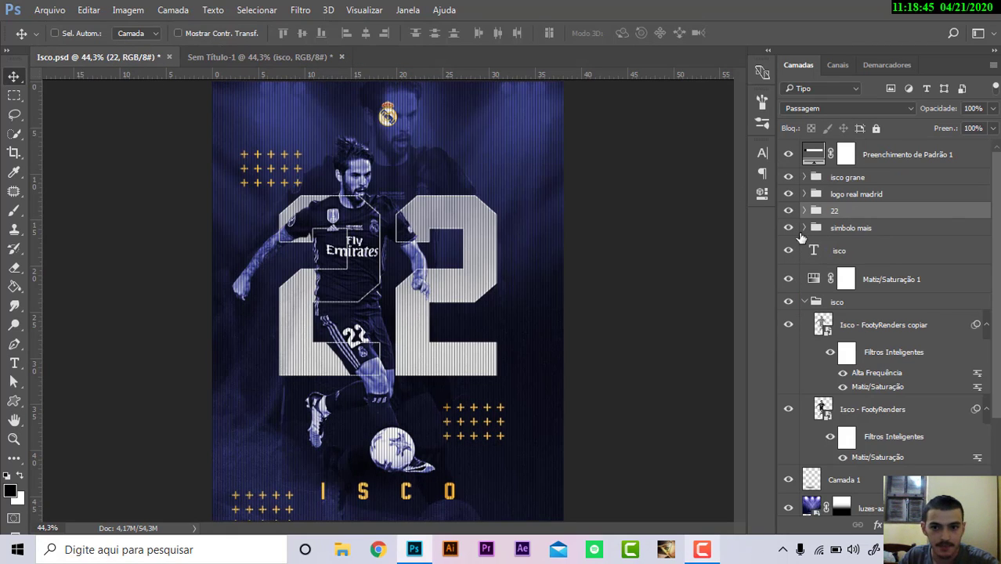
pyautogui.click(802, 241)
pyautogui.click(760, 154)
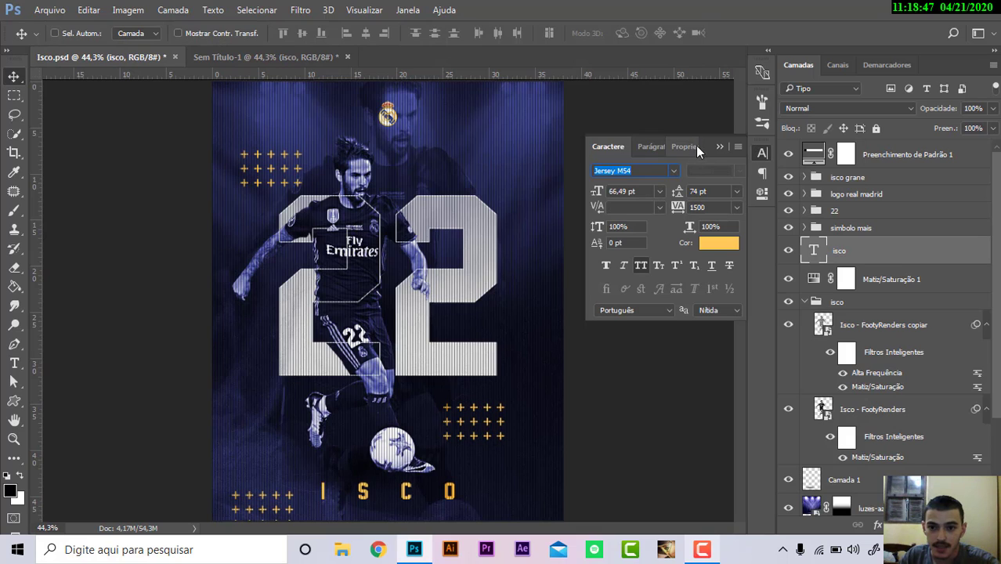
pyautogui.click(717, 147)
pyautogui.click(282, 57)
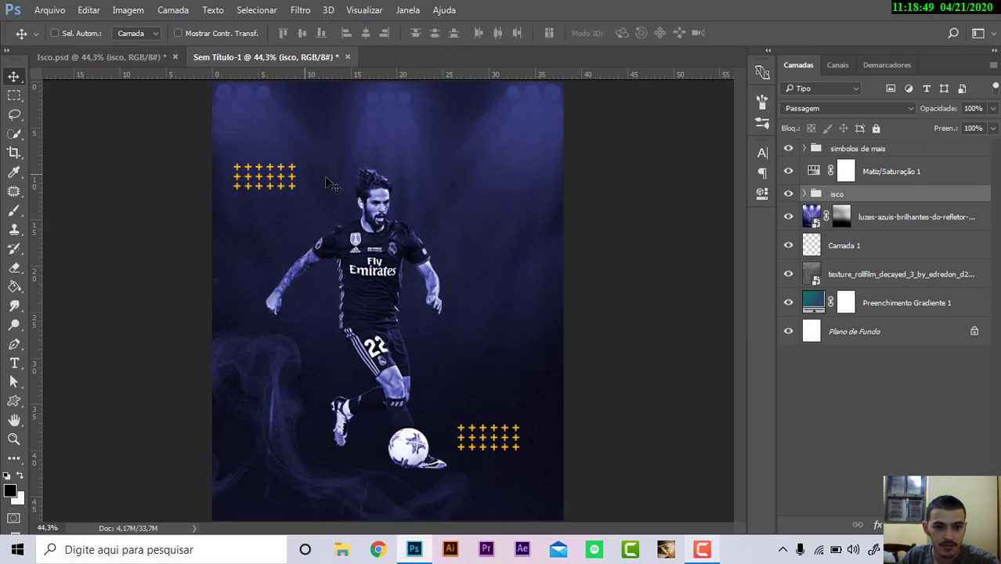
# Add a '2 2' text layer on the player's chest with tracking set to 0
pyautogui.press('t')
pyautogui.click(369, 295)
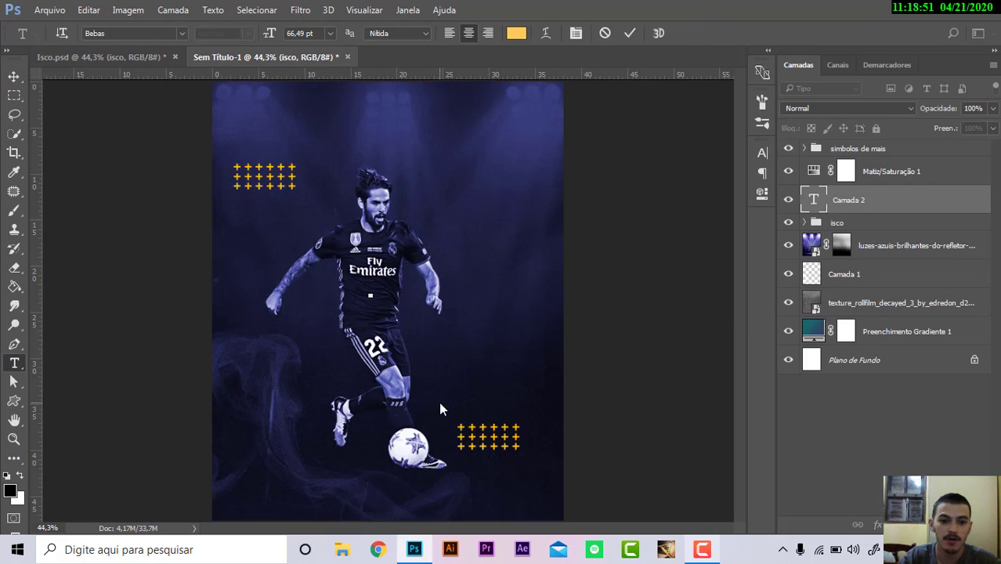
pyautogui.write('2 2')
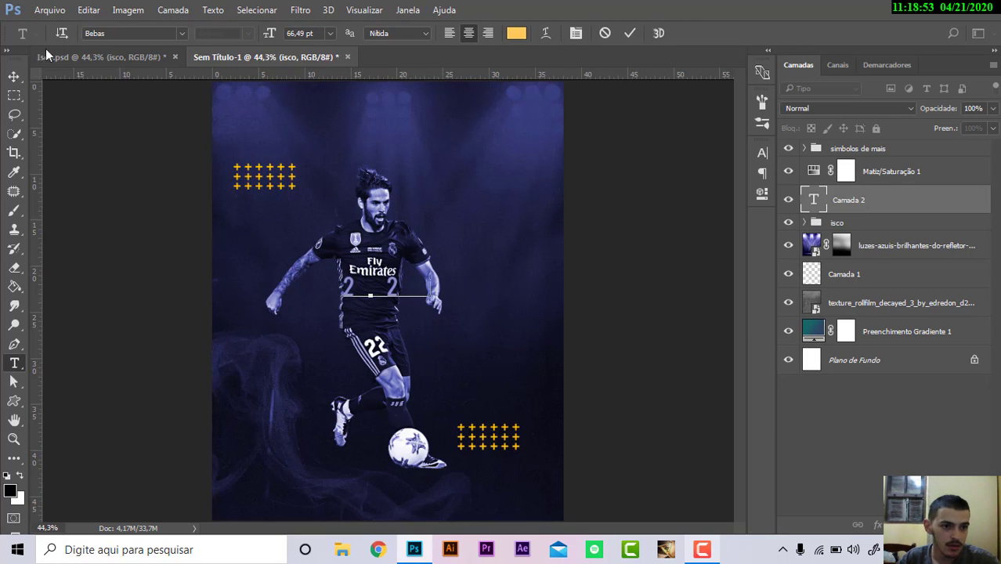
pyautogui.click(13, 76)
pyautogui.click(761, 153)
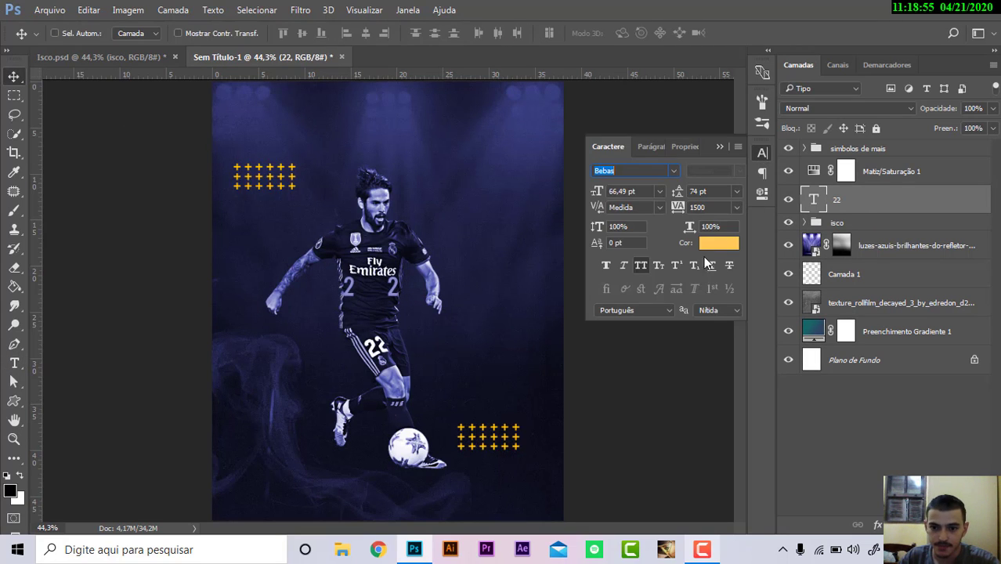
pyautogui.click(736, 207)
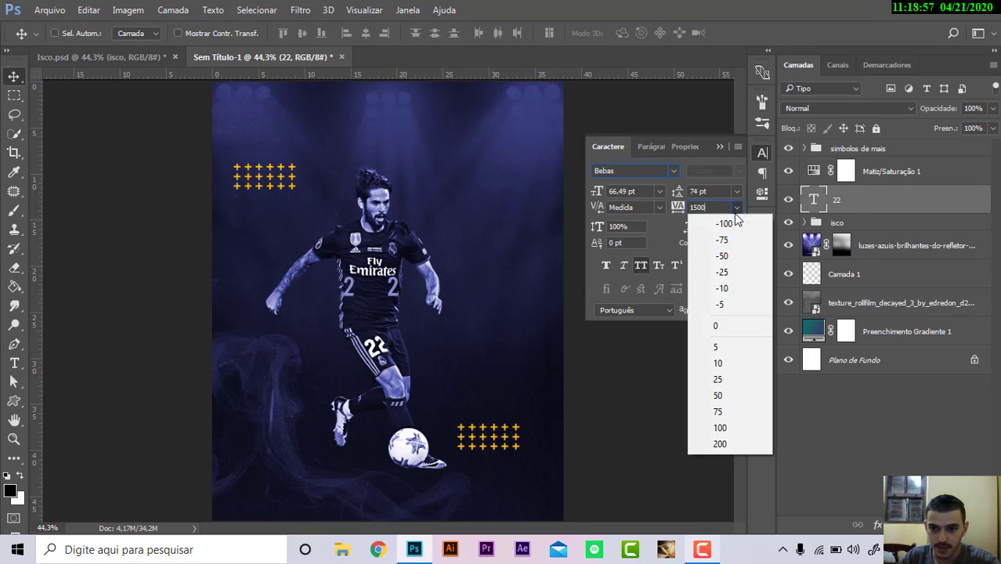
pyautogui.click(716, 325)
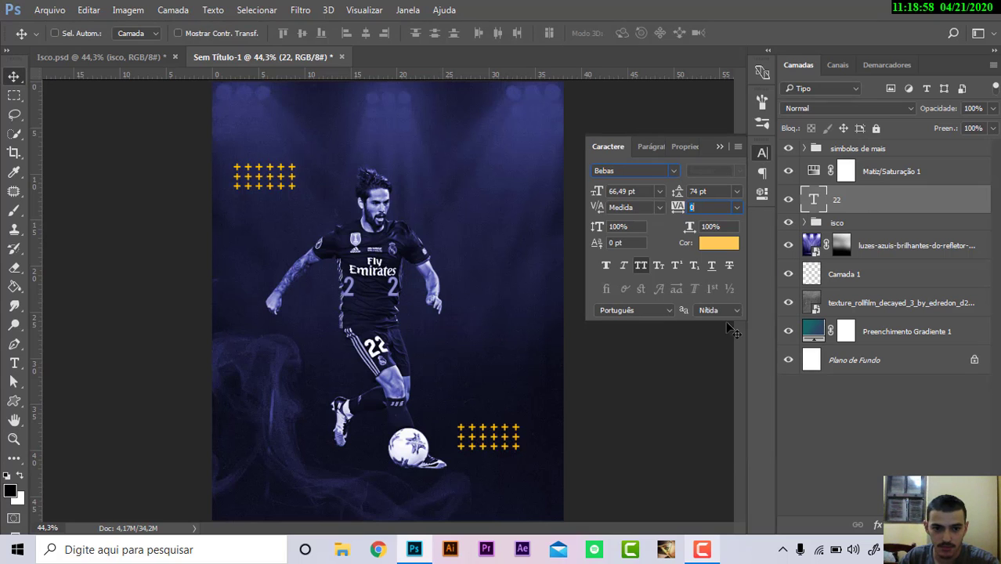
# Search the font list for the 22 text, keeping Bebas
pyautogui.click(663, 169)
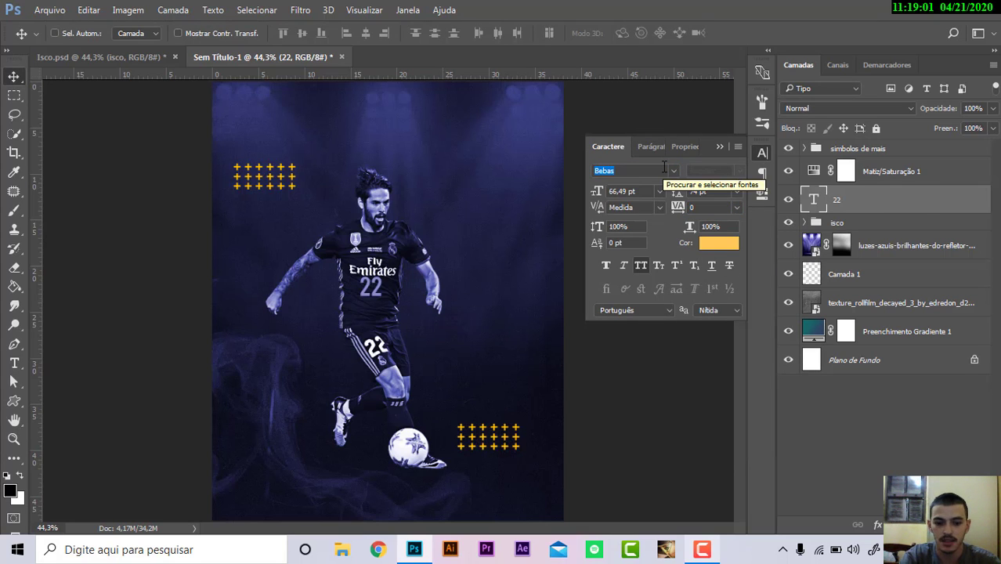
pyautogui.write('jarse')
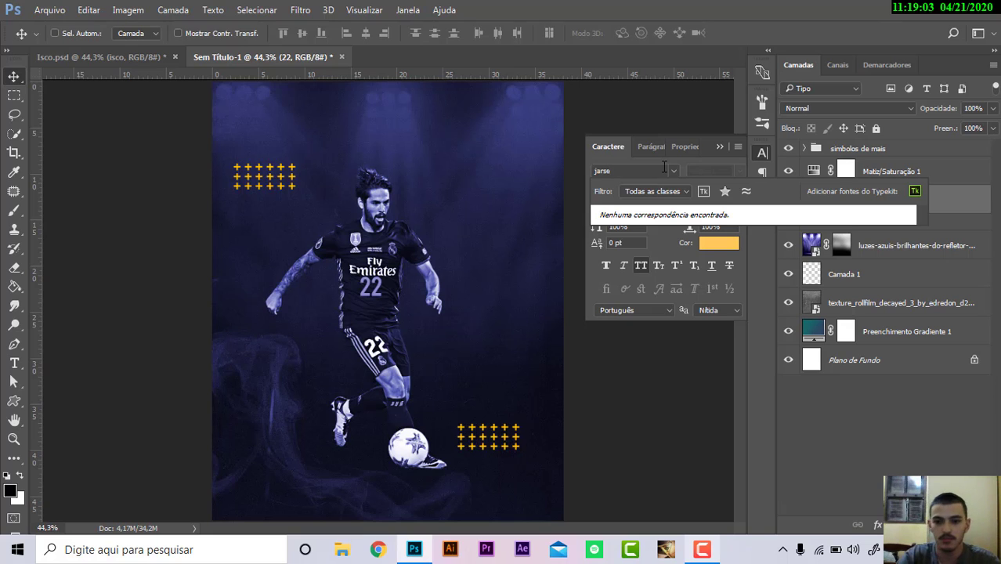
pyautogui.press('BackSpace')
pyautogui.press('BackSpace')
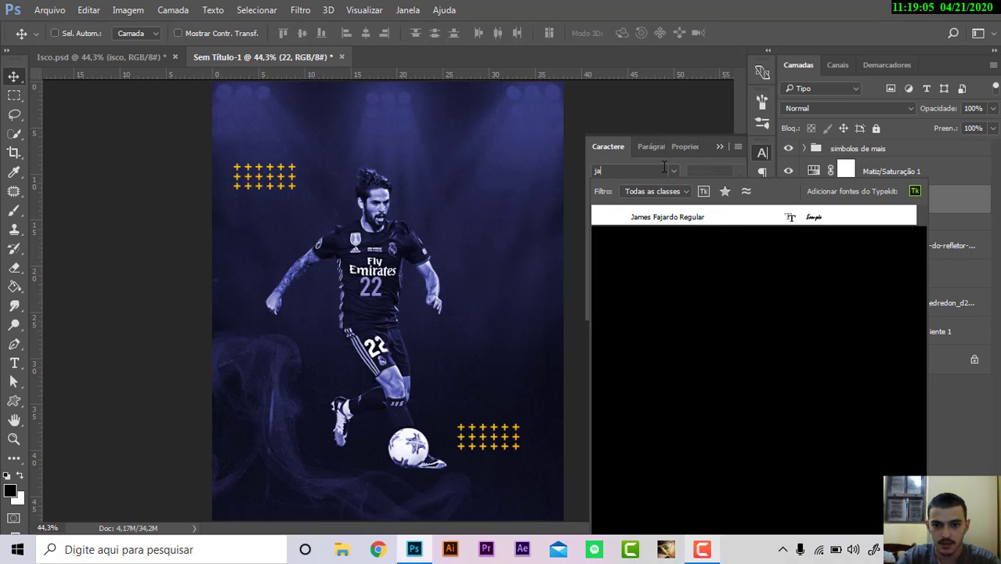
pyautogui.press('Down')
pyautogui.press('Down')
pyautogui.press('Down')
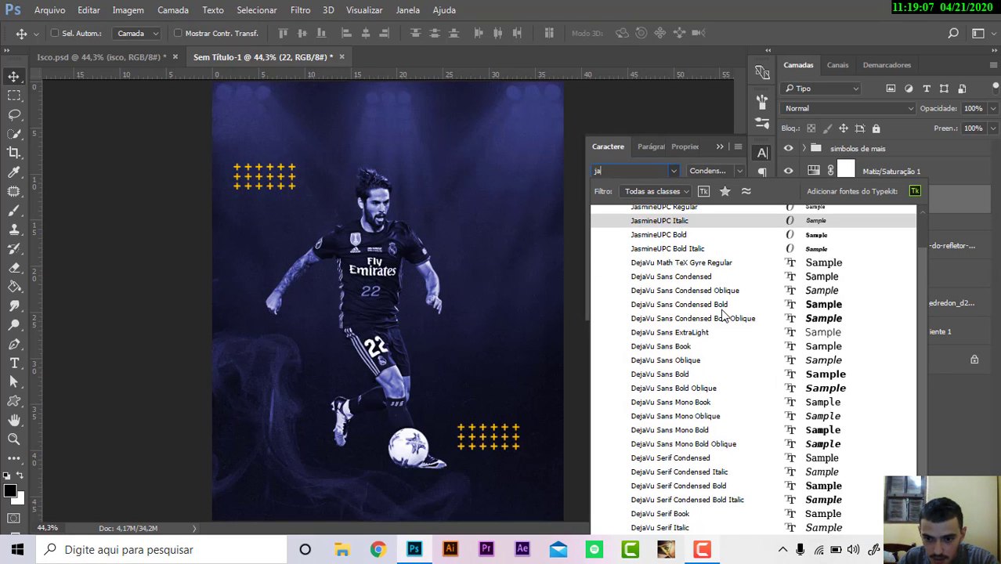
pyautogui.press('Down')
pyautogui.press('Down')
pyautogui.press('Down')
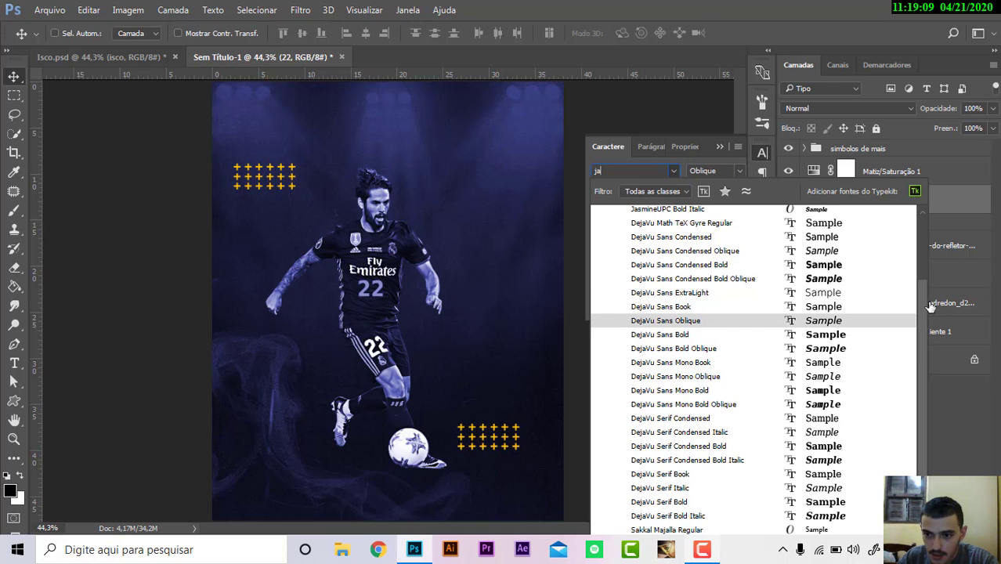
pyautogui.moveTo(920, 299); pyautogui.dragTo(923, 227)
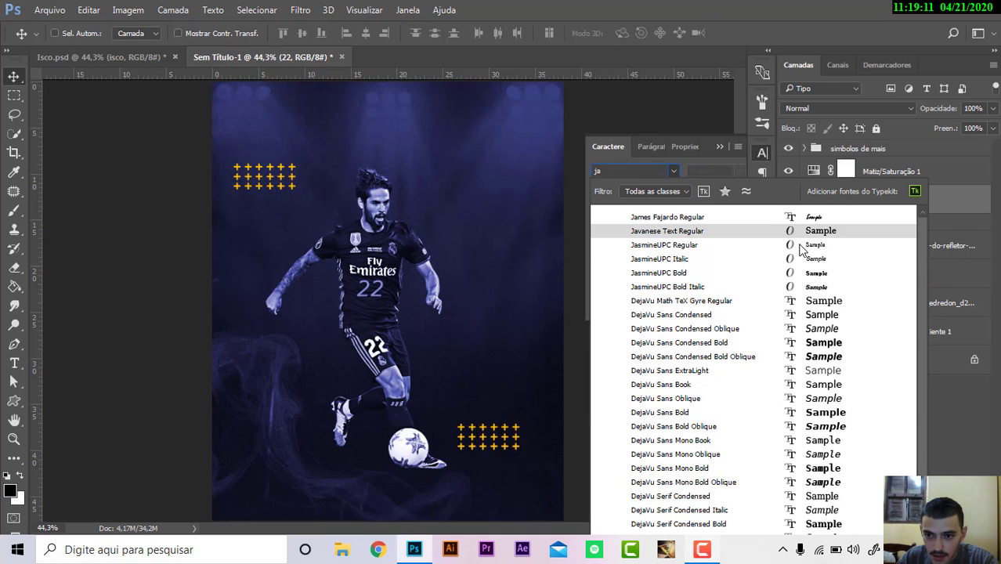
pyautogui.press('Escape')
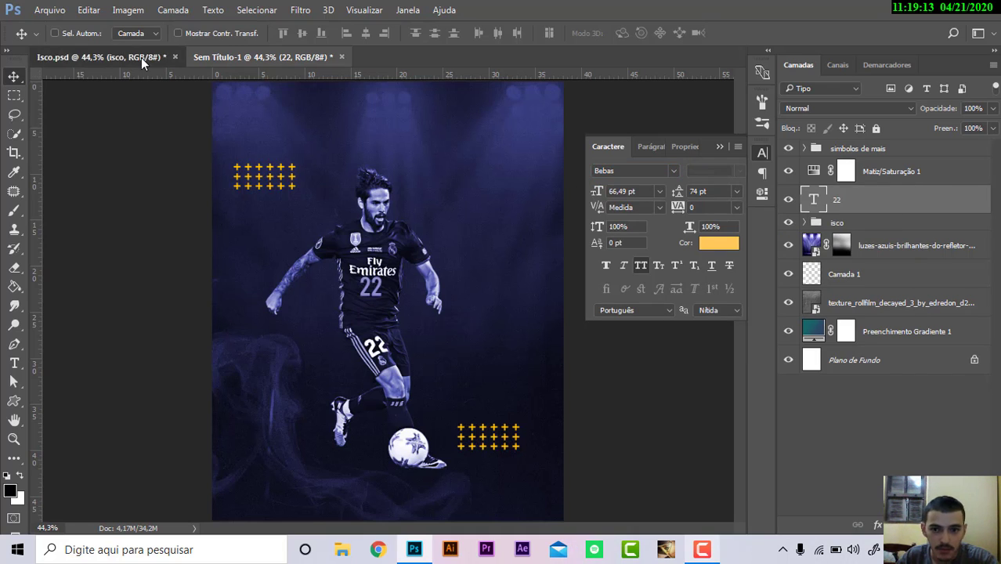
# Check the 22 copiar layer's font in the Isco.psd Character panel
pyautogui.click(141, 57)
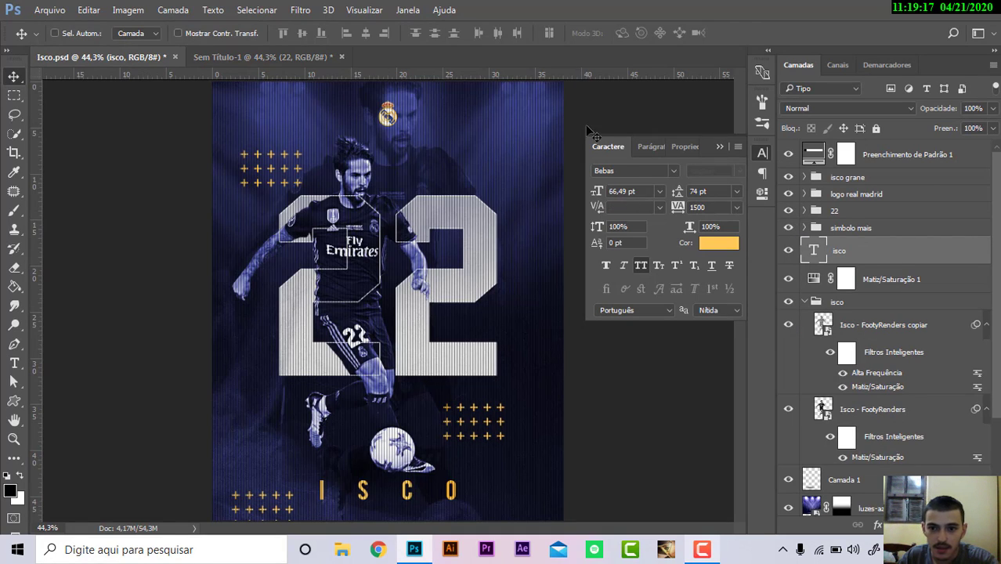
pyautogui.click(720, 145)
pyautogui.click(861, 279)
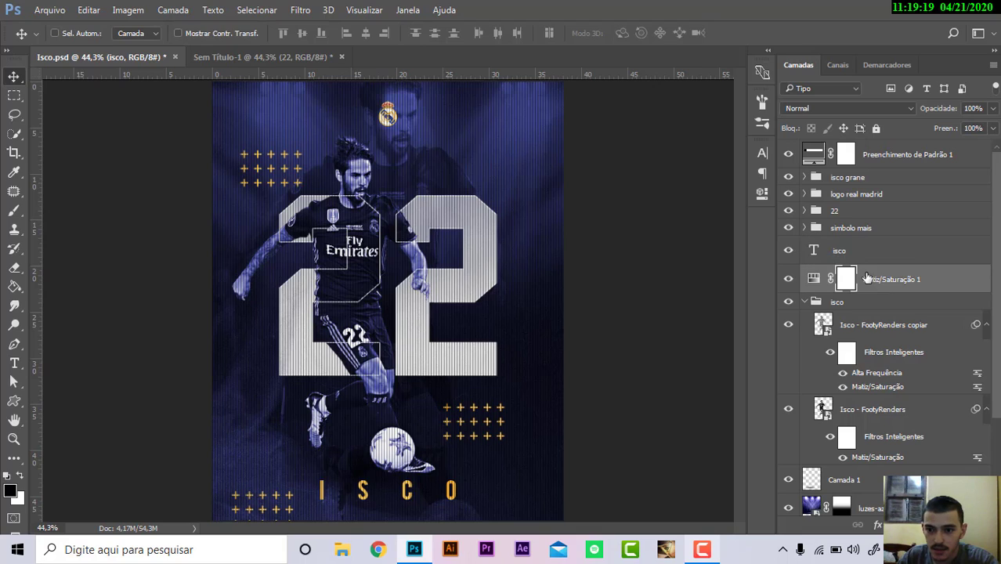
pyautogui.click(859, 255)
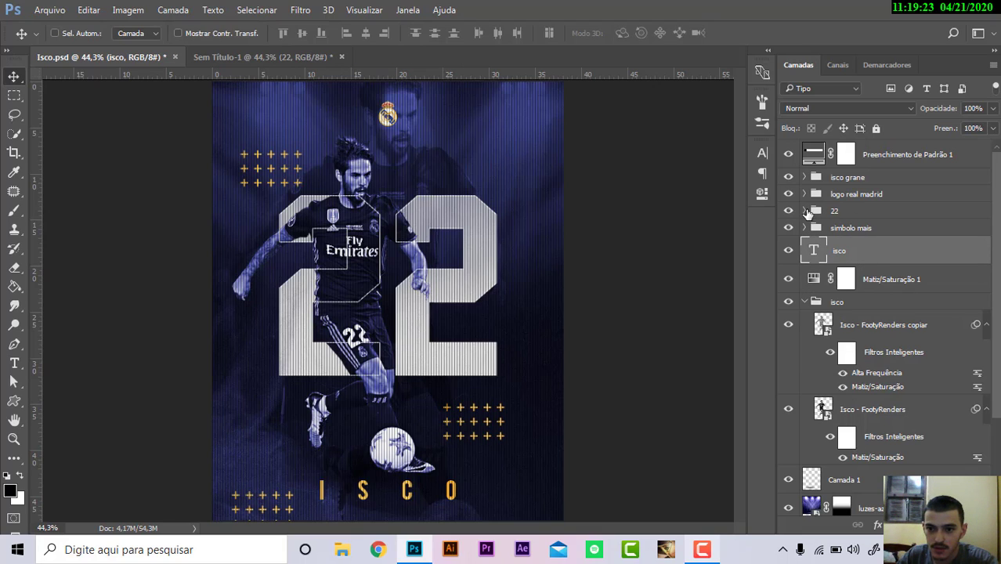
pyautogui.click(805, 211)
pyautogui.click(871, 242)
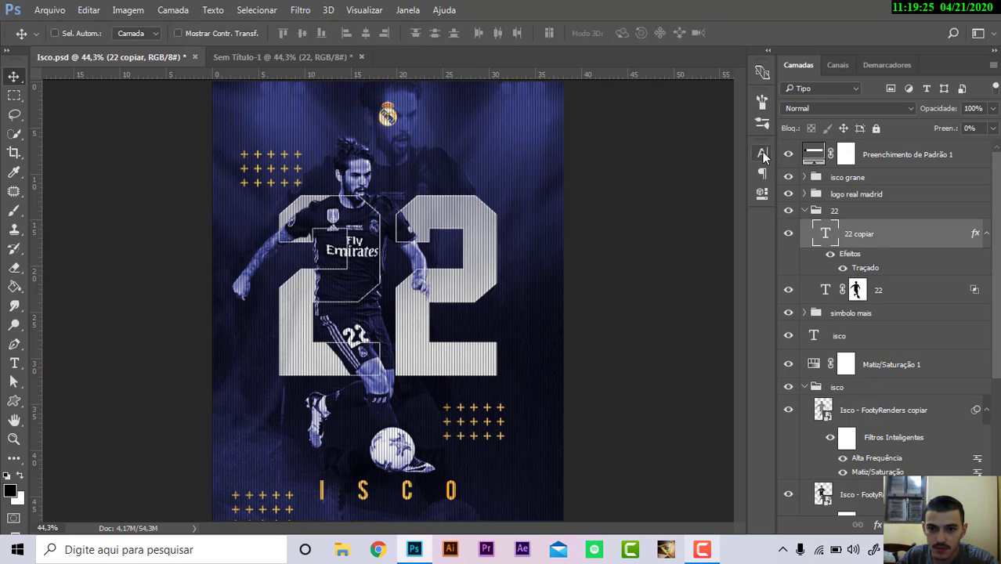
pyautogui.click(763, 154)
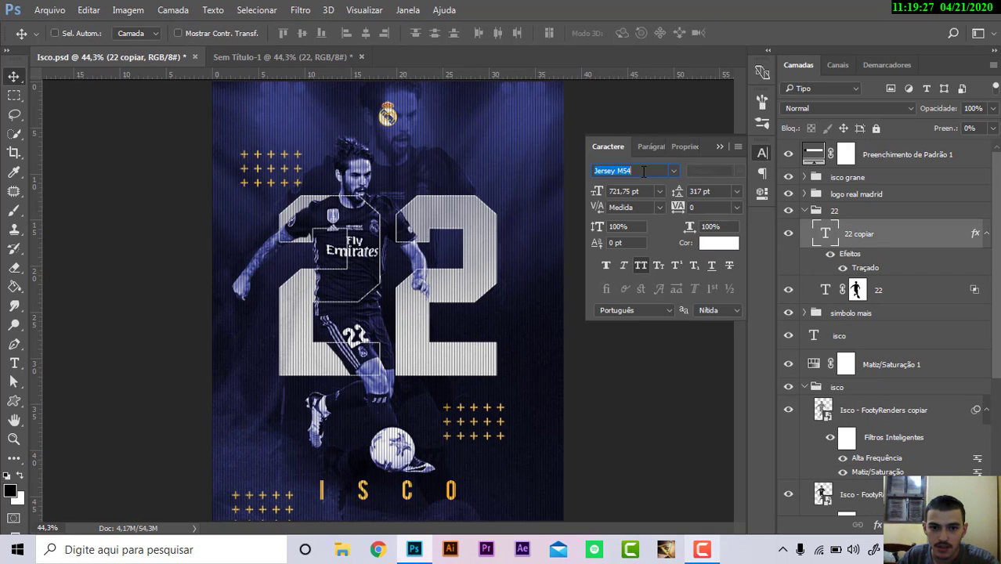
# Apply the Jersey M54 font to the 22 text in Sem Título-1
pyautogui.click(236, 55)
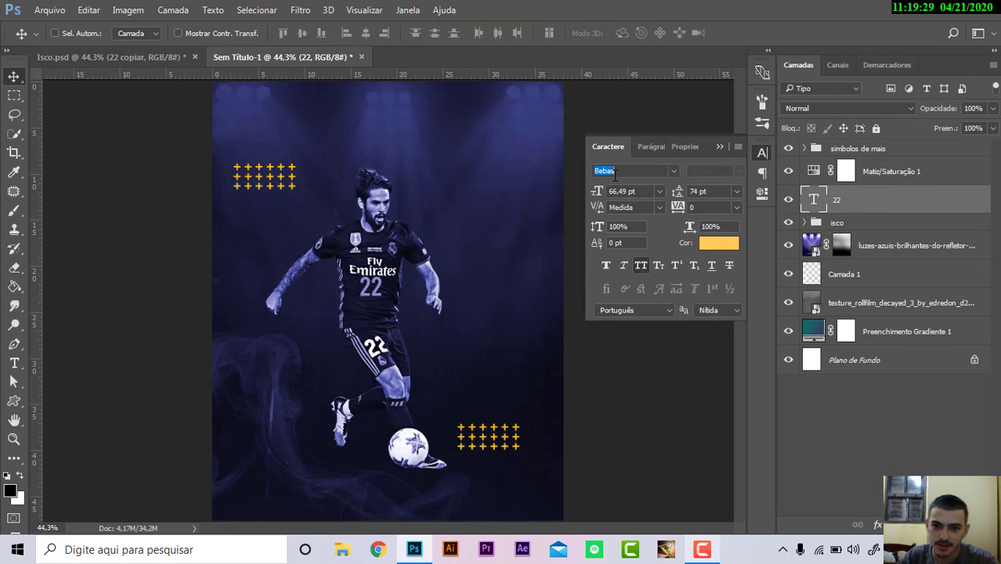
pyautogui.write('jer')
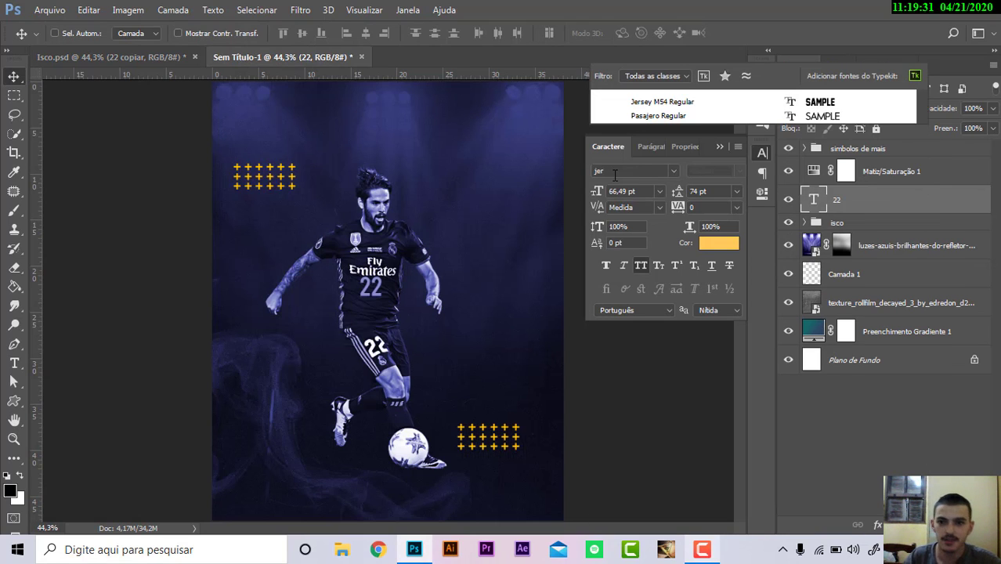
pyautogui.click(696, 104)
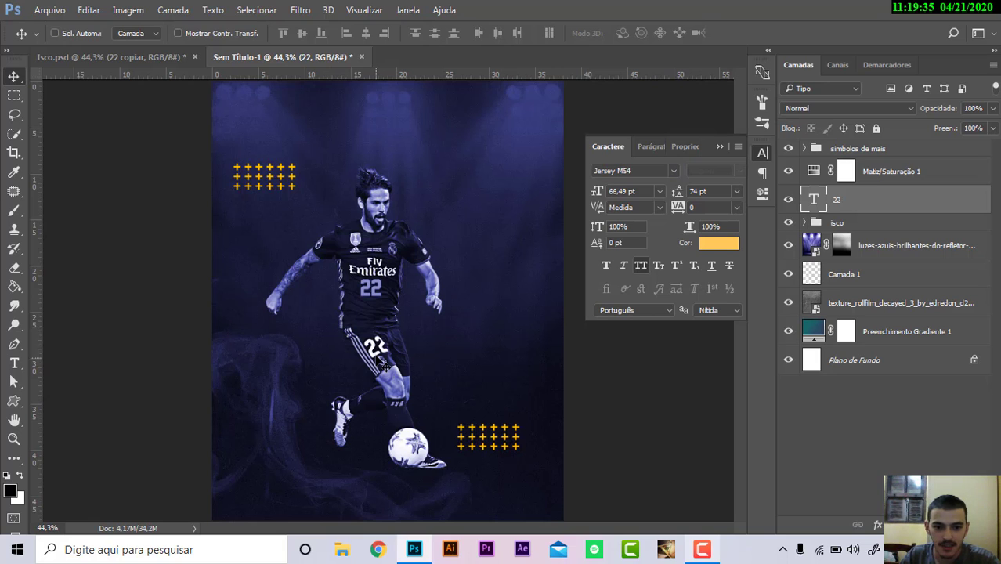
pyautogui.click(722, 151)
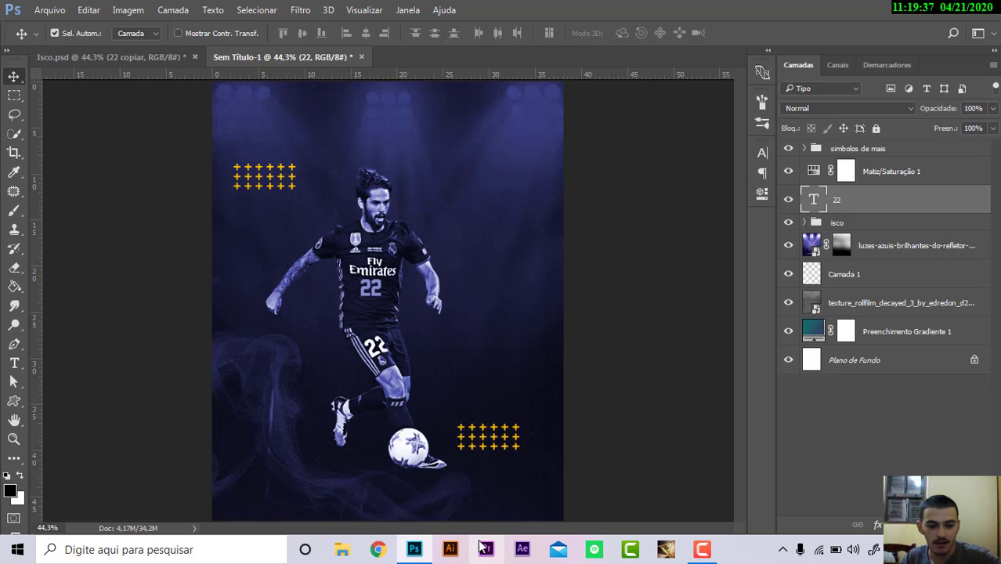
# Enlarge the 22 across the poster centre and centre it horizontally with the background
pyautogui.hotkey('ctrl', 't')
pyautogui.moveTo(386, 300)
pyautogui.mouseDown()
pyautogui.moveTo(509, 423)
pyautogui.moveTo(504, 409)
pyautogui.mouseUp()
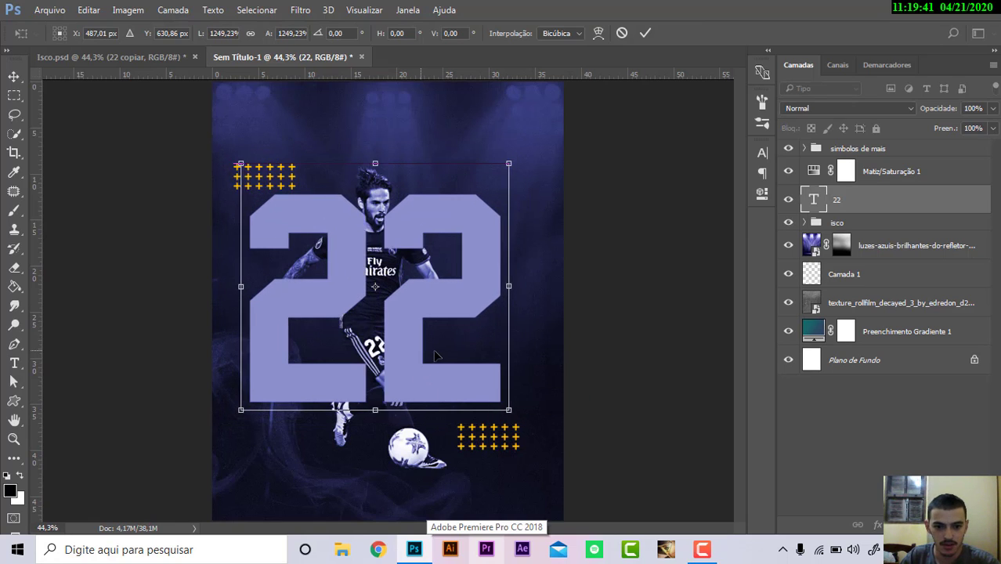
pyautogui.moveTo(458, 356); pyautogui.dragTo(475, 356)
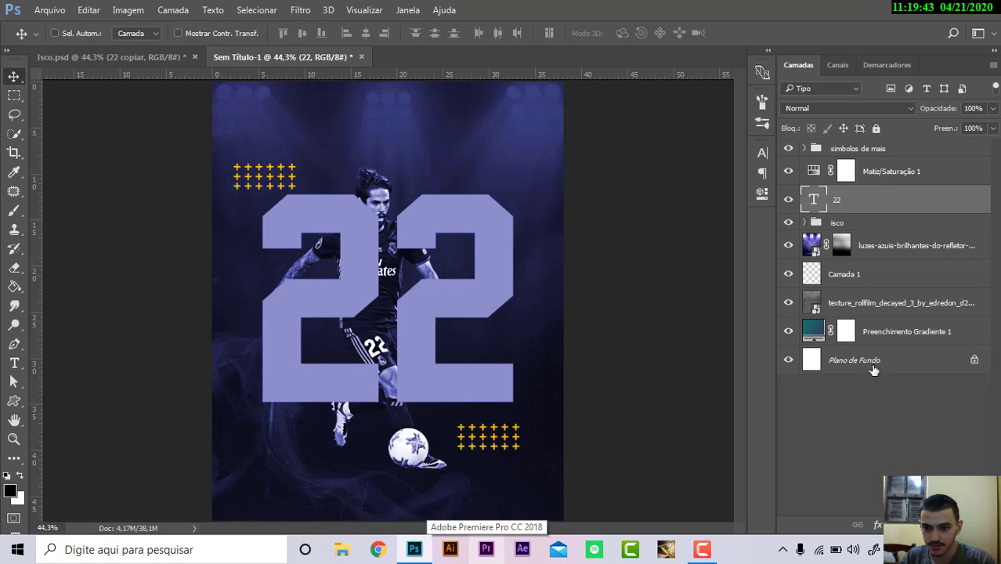
pyautogui.keyDown('ctrl'); pyautogui.click(871, 365); pyautogui.keyUp('ctrl')
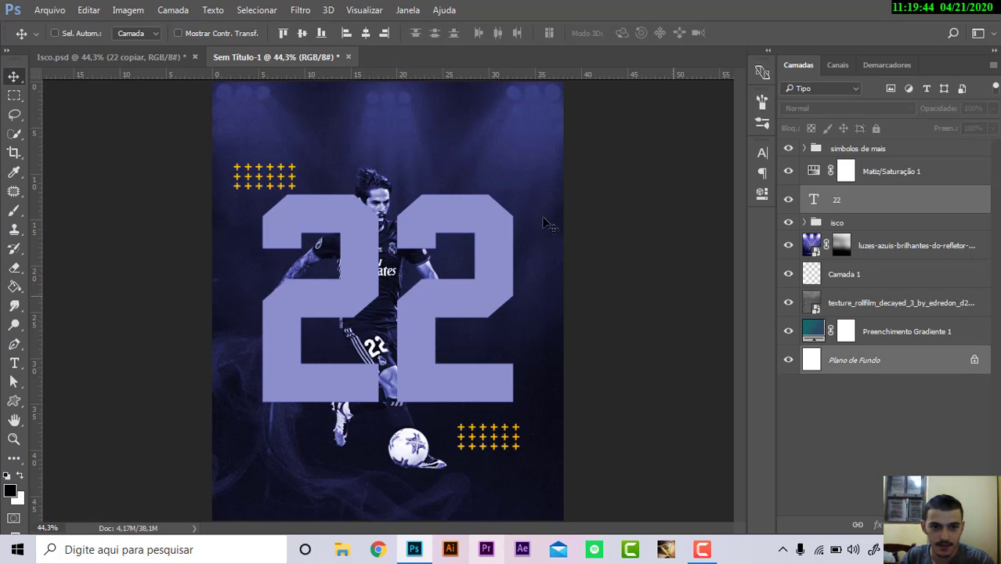
pyautogui.click(365, 33)
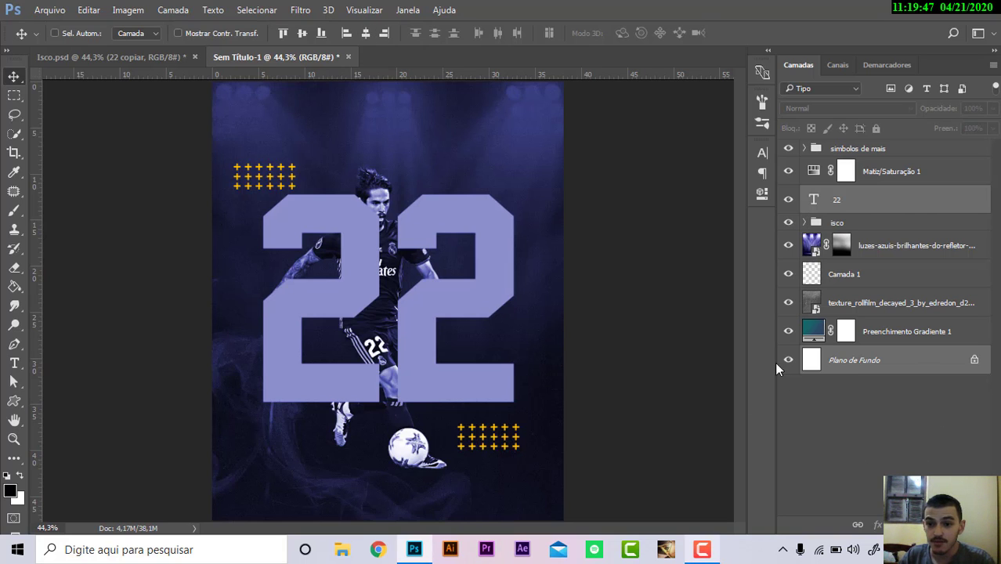
pyautogui.click(894, 204)
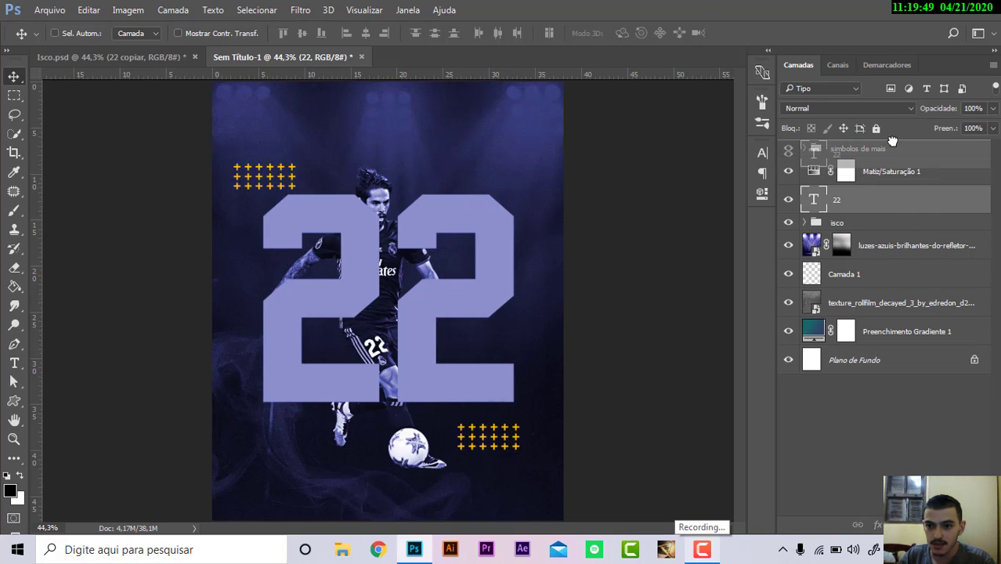
# Move the 22 layer to the top of the stack and add a layer mask to it
pyautogui.moveTo(894, 204)
pyautogui.mouseDown()
pyautogui.moveTo(875, 133)
pyautogui.moveTo(875, 142)
pyautogui.mouseUp()
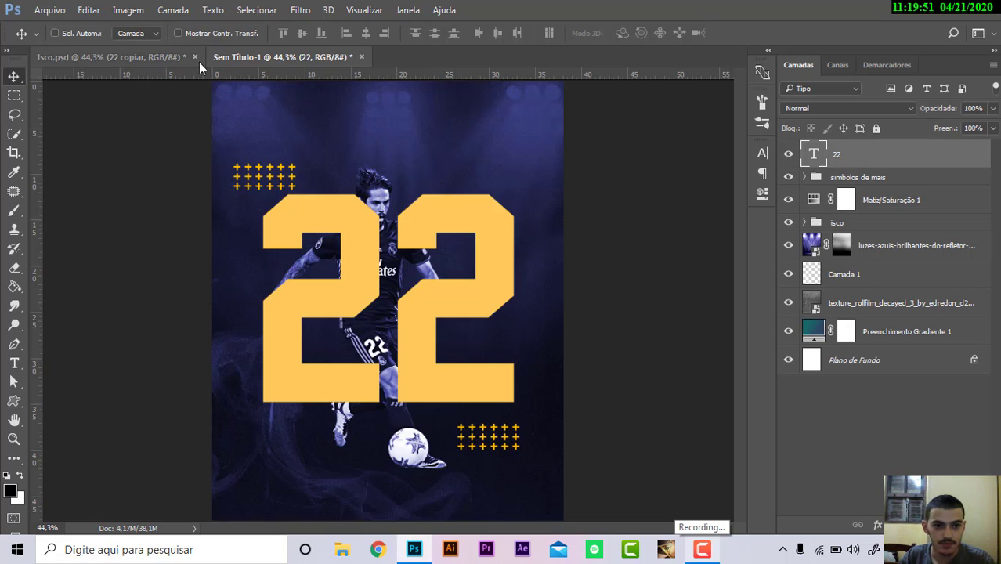
pyautogui.click(172, 60)
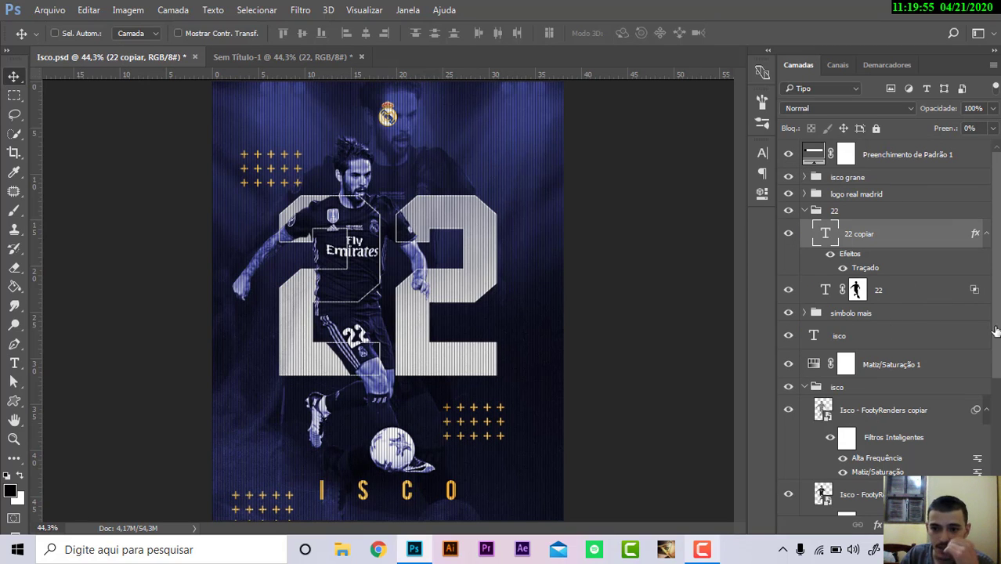
pyautogui.click(331, 59)
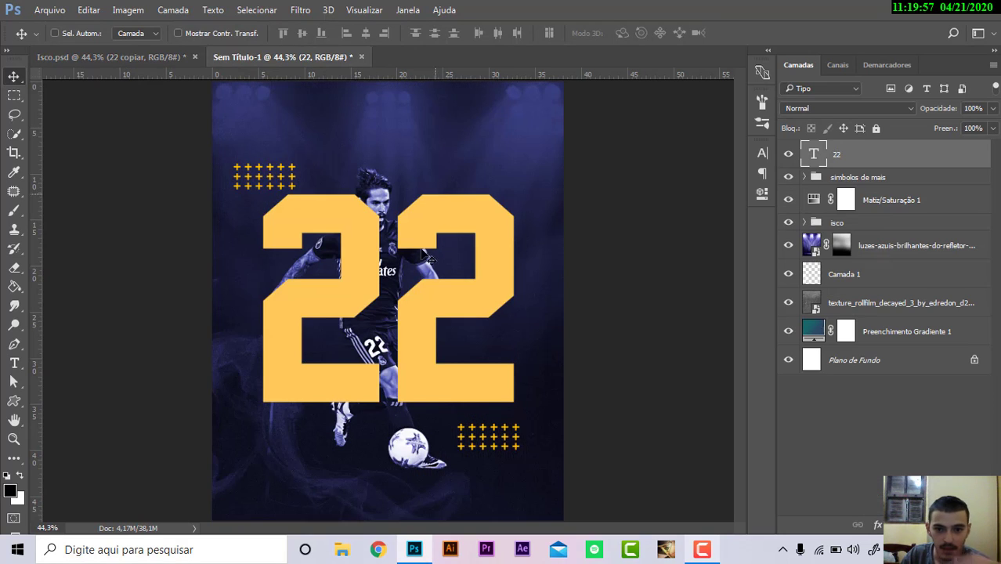
pyautogui.click(893, 524)
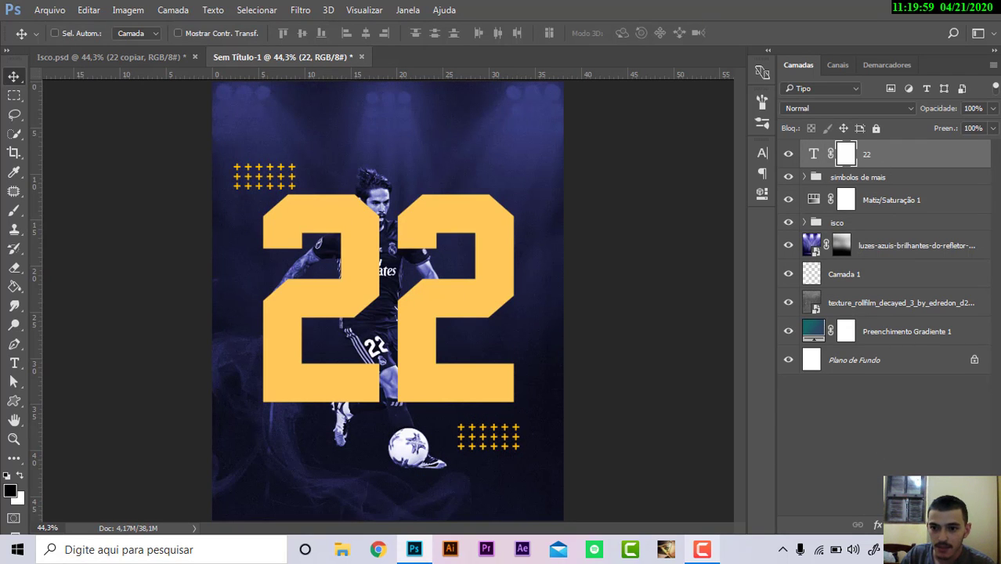
pyautogui.click(762, 153)
pyautogui.click(718, 242)
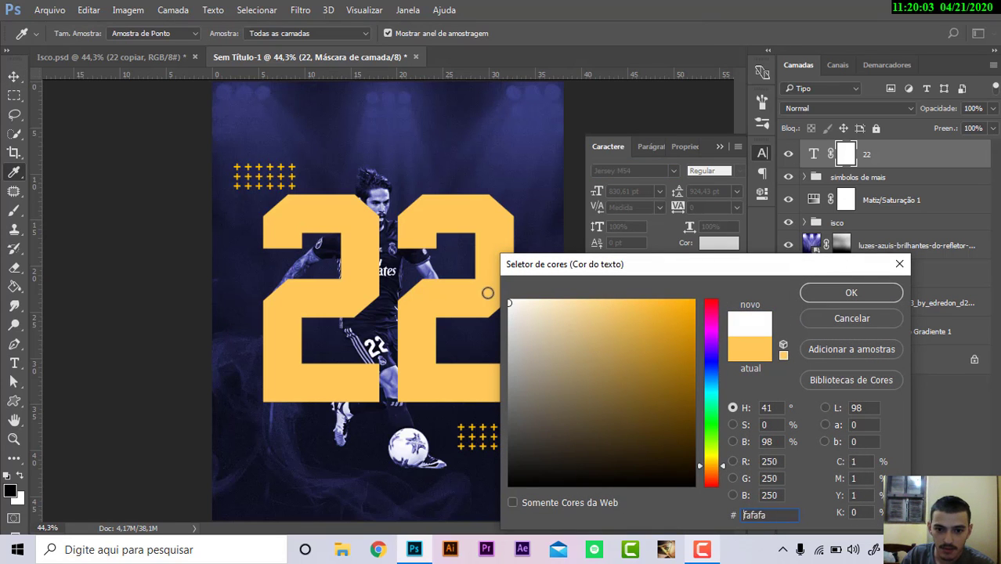
# Make the 22 text white (#fafafa) and load the player's outline as a selection
pyautogui.click(851, 292)
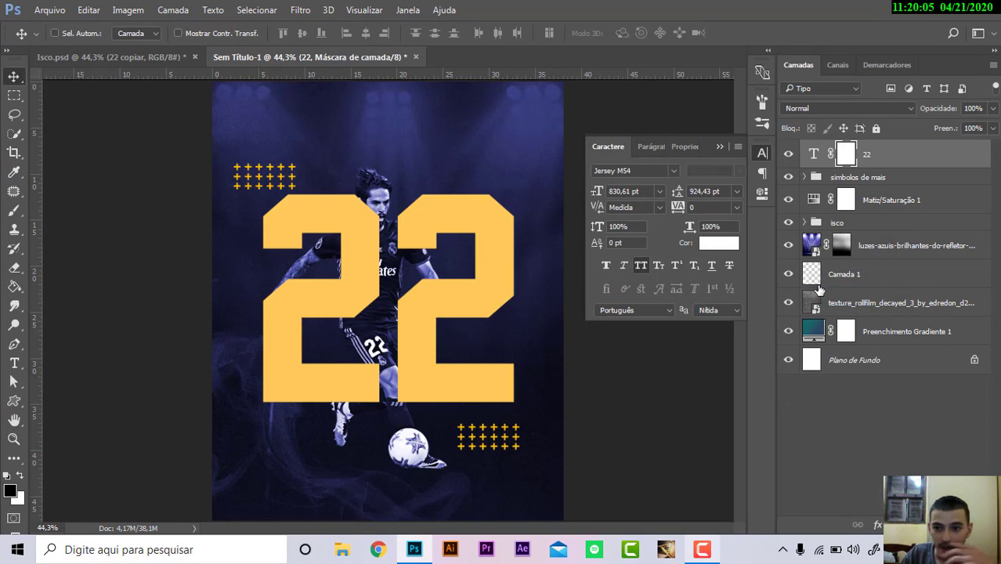
pyautogui.click(804, 223)
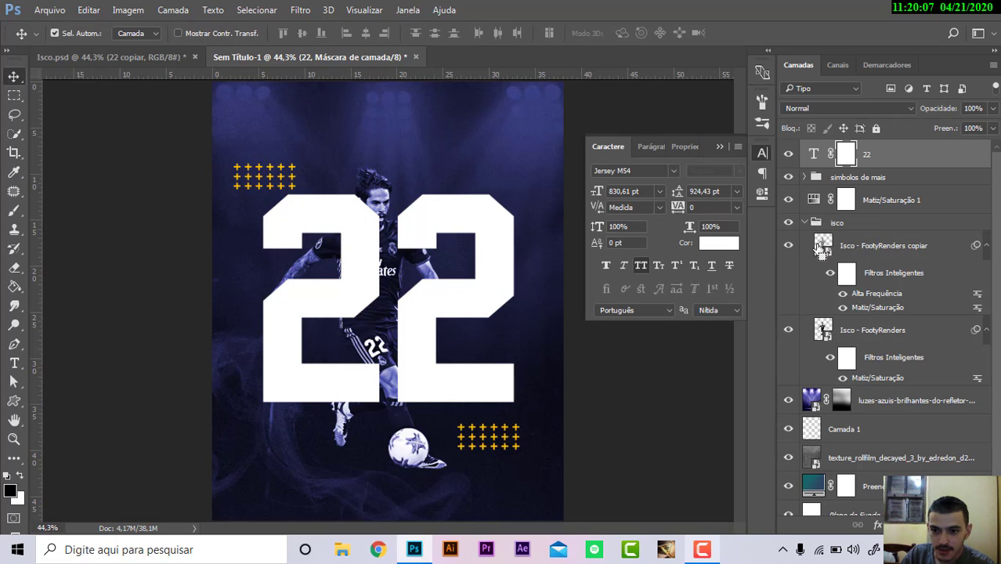
pyautogui.keyDown('ctrl'); pyautogui.click(821, 329); pyautogui.keyUp('ctrl')
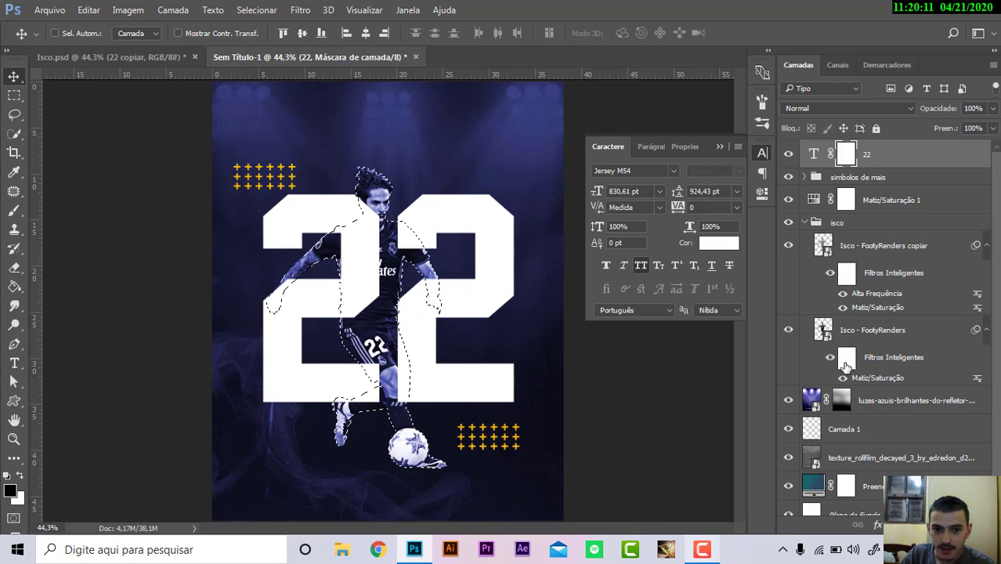
# Paint black on the 22 mask where the player overlaps, so Isco stands in front
pyautogui.click(14, 210)
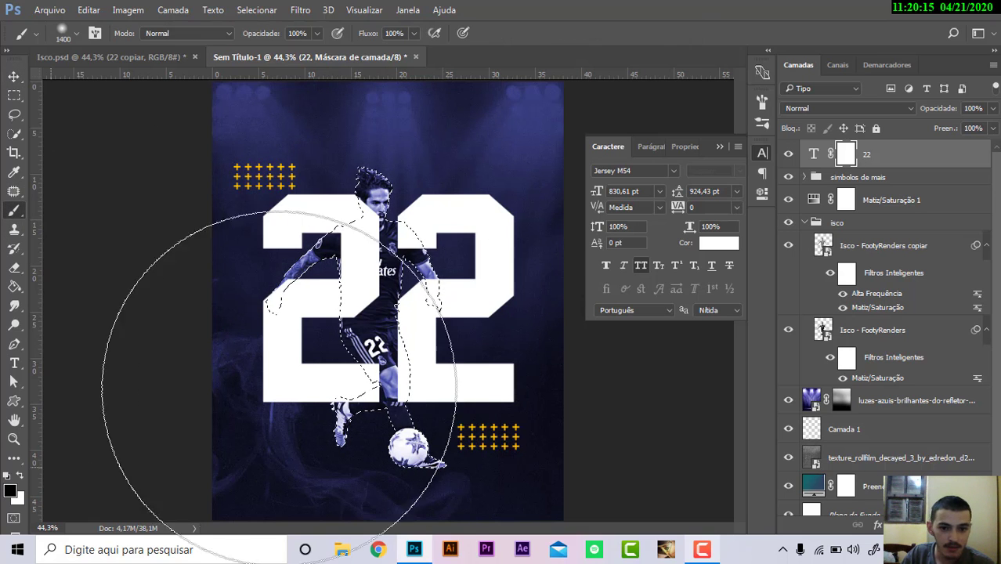
pyautogui.click(383, 353)
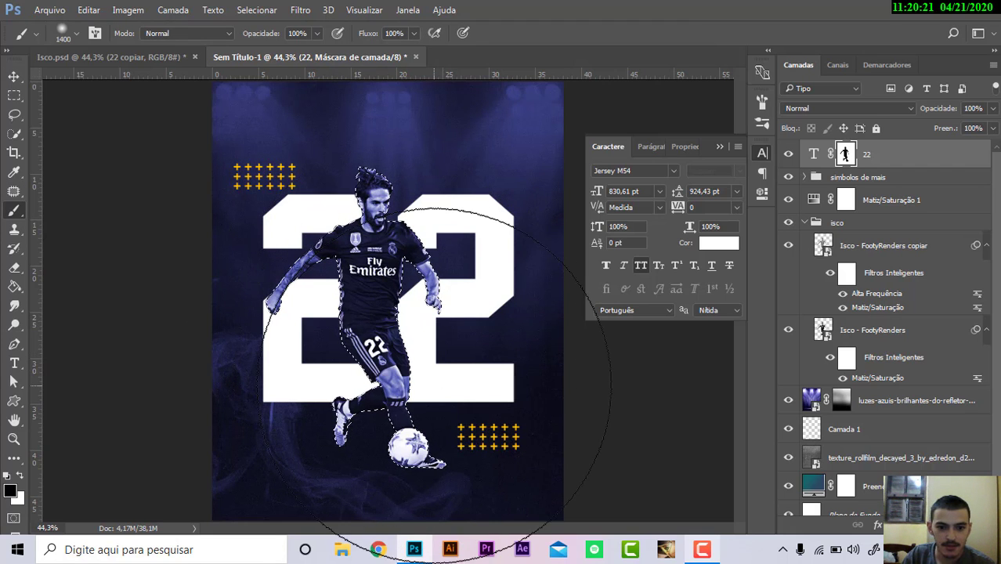
pyautogui.hotkey('ctrl', 'd')
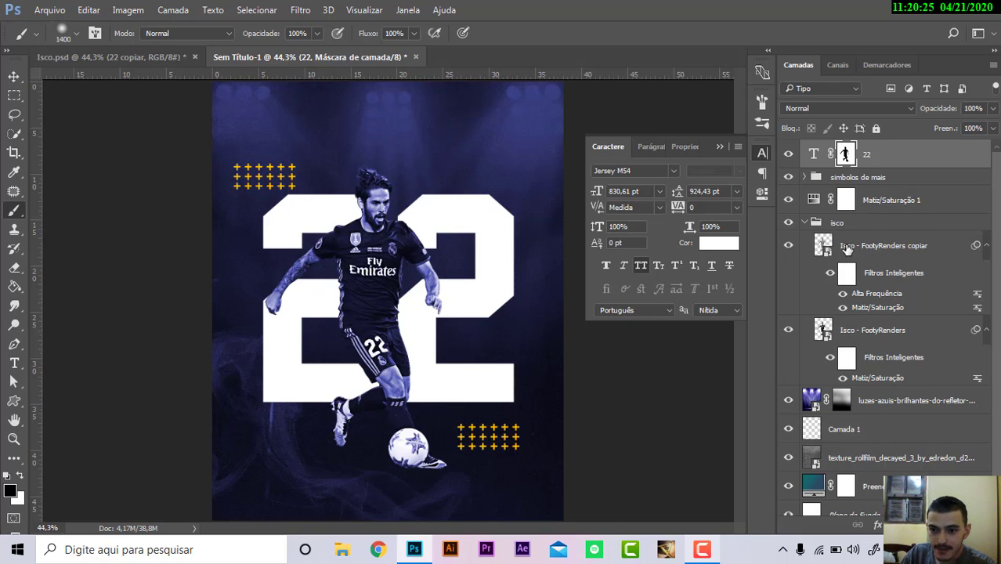
pyautogui.keyDown('ctrl'); pyautogui.click(822, 249); pyautogui.keyUp('ctrl')
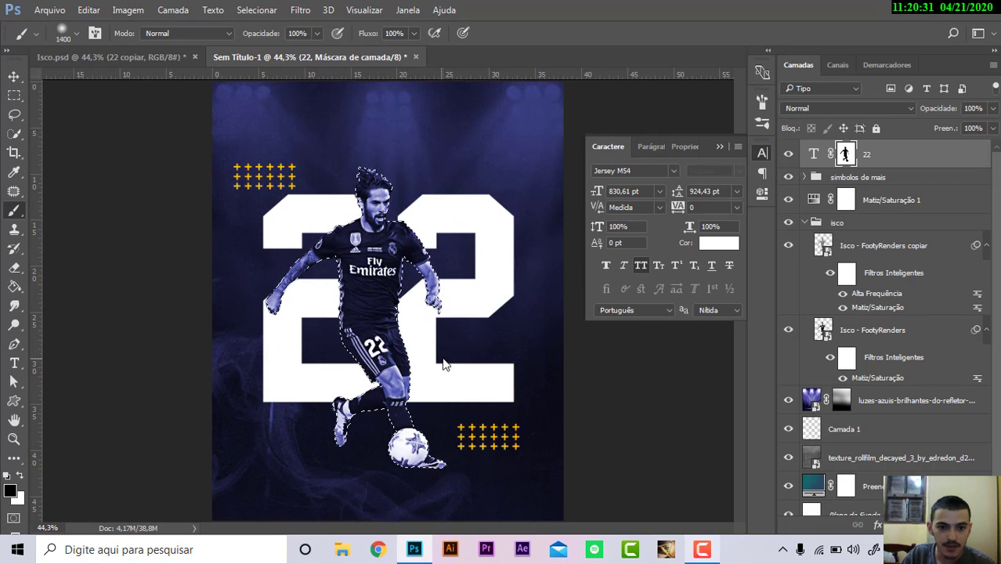
pyautogui.click(13, 76)
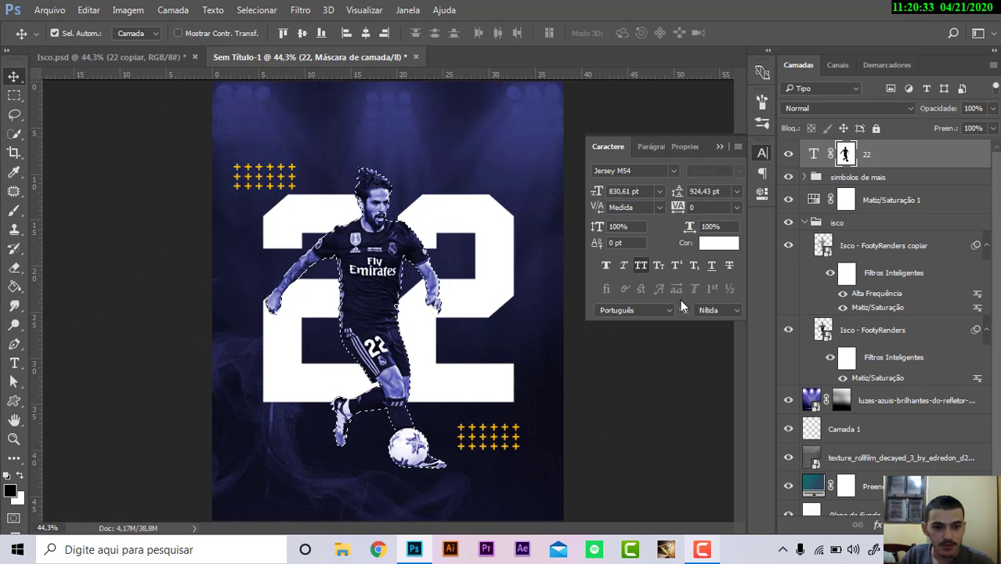
# Compare the 22 layer setup against the masked 22 in Isco.psd
pyautogui.click(161, 55)
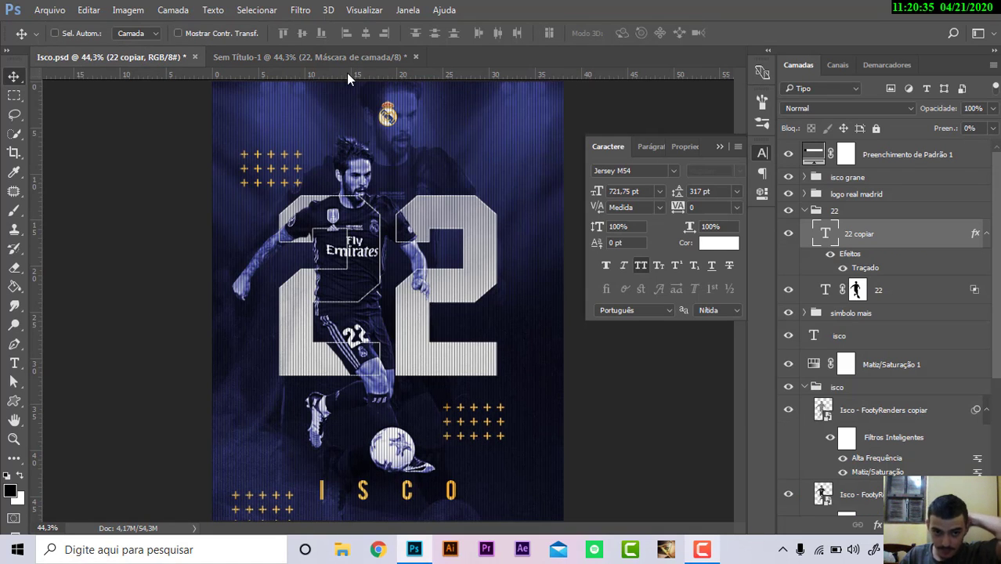
pyautogui.click(280, 58)
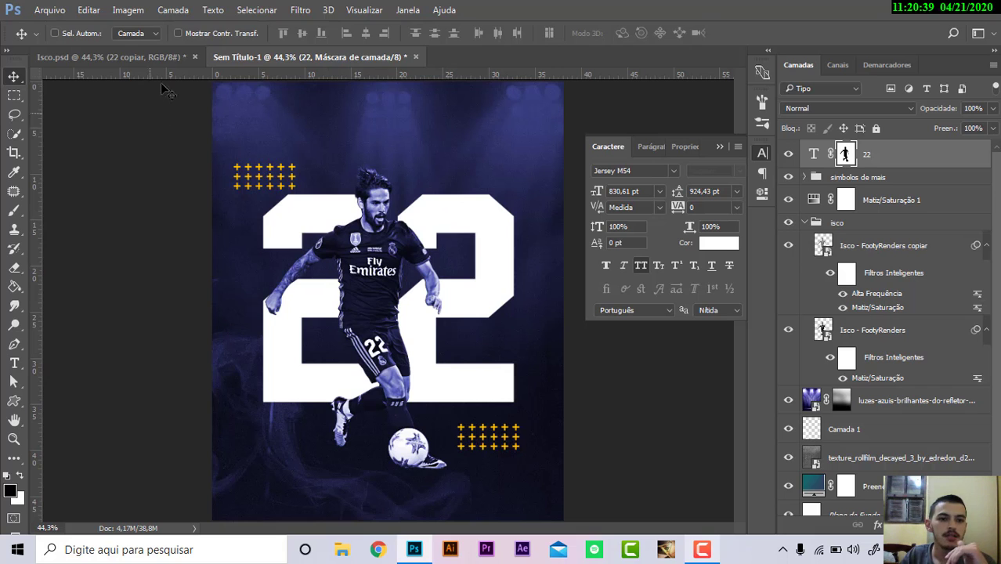
pyautogui.click(168, 56)
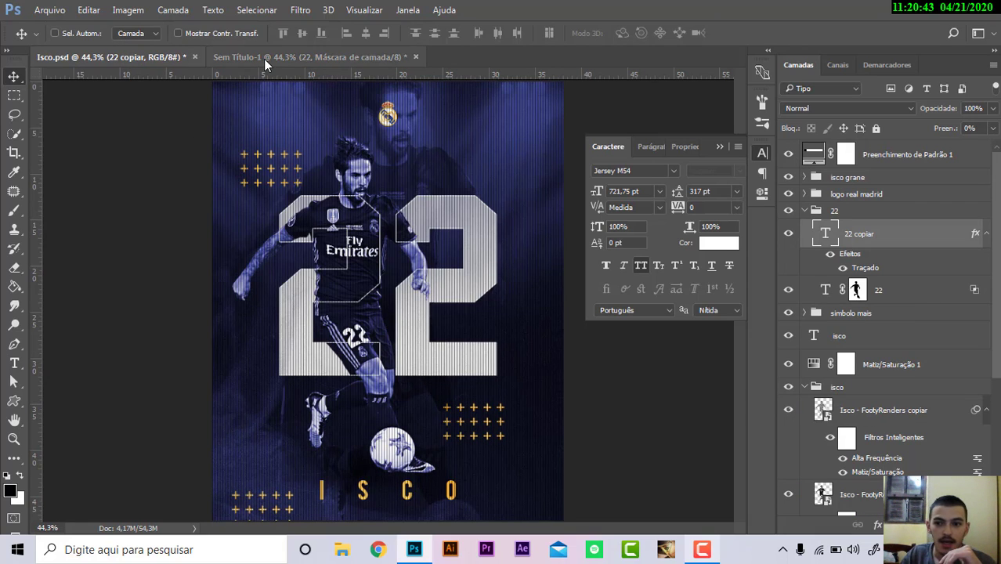
pyautogui.click(908, 292)
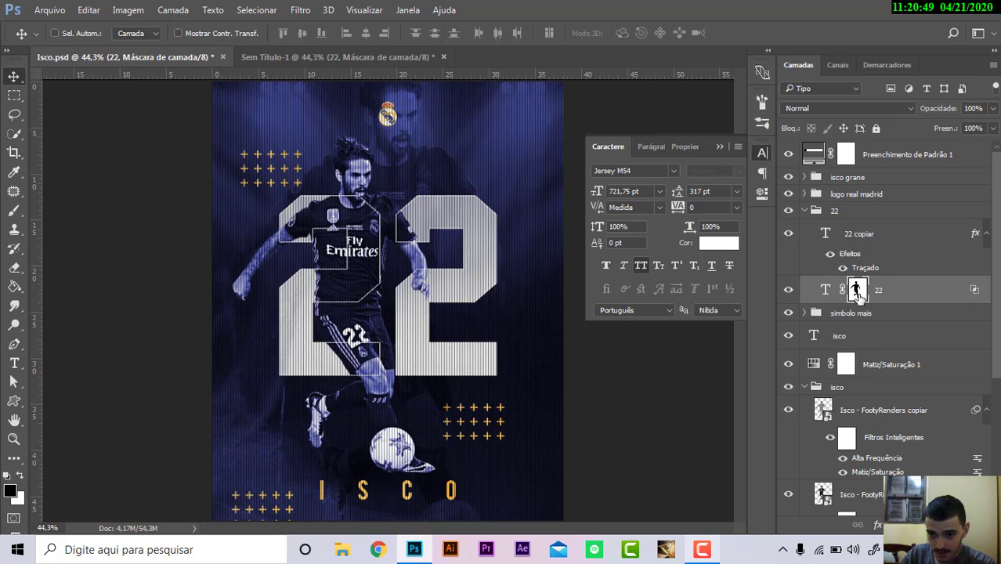
pyautogui.click(337, 56)
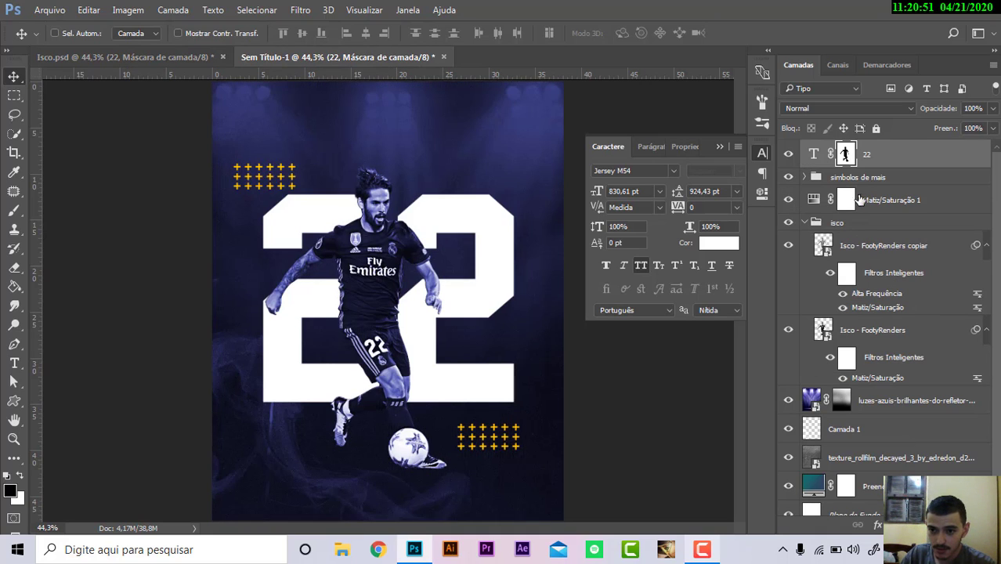
# Duplicate the 22, delete the copy's layer mask, set its fill to 0%, and open blending options
pyautogui.hotkey('ctrl', 'j')
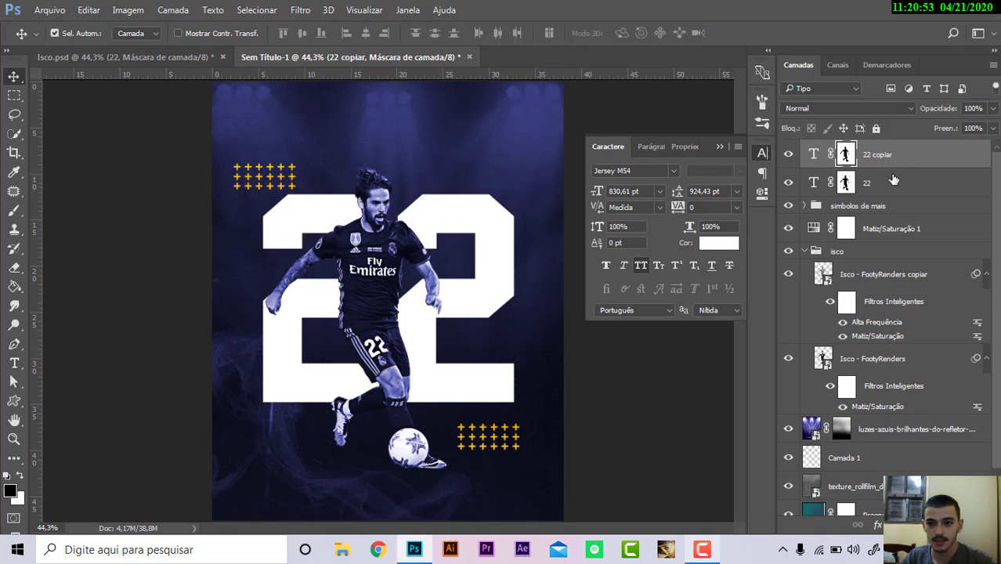
pyautogui.rightClick(847, 156)
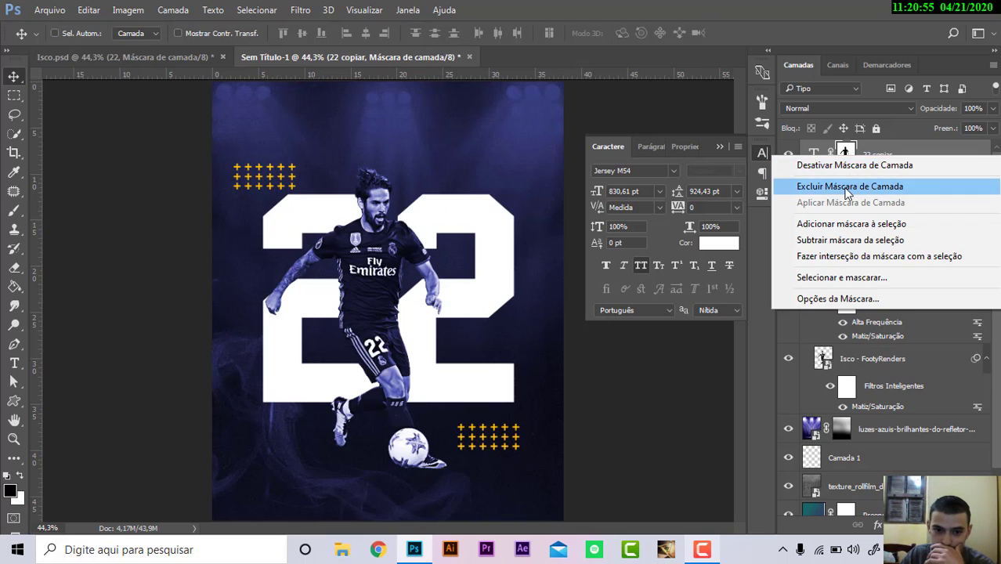
pyautogui.click(847, 187)
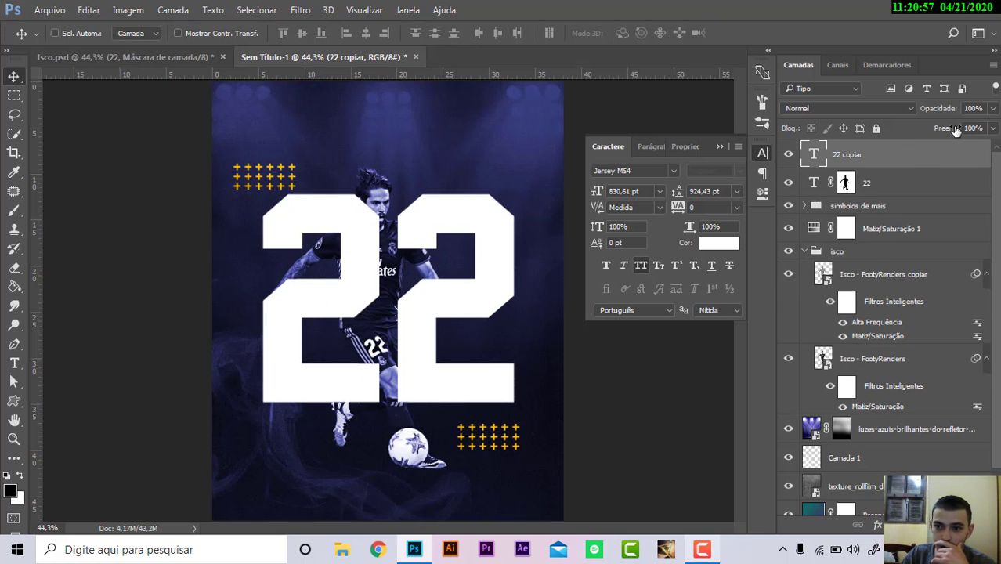
pyautogui.moveTo(954, 131); pyautogui.dragTo(671, 138)
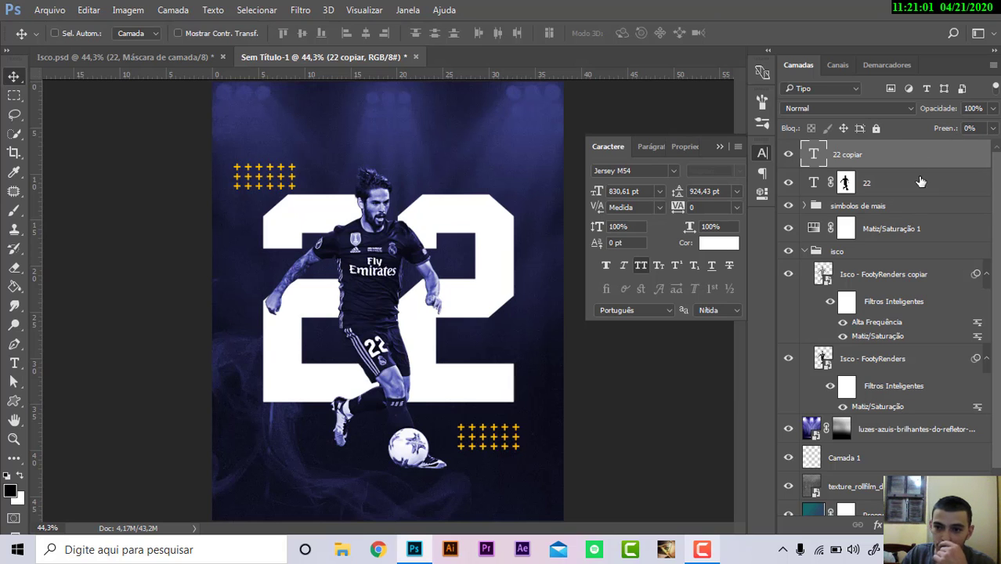
pyautogui.rightClick(951, 167)
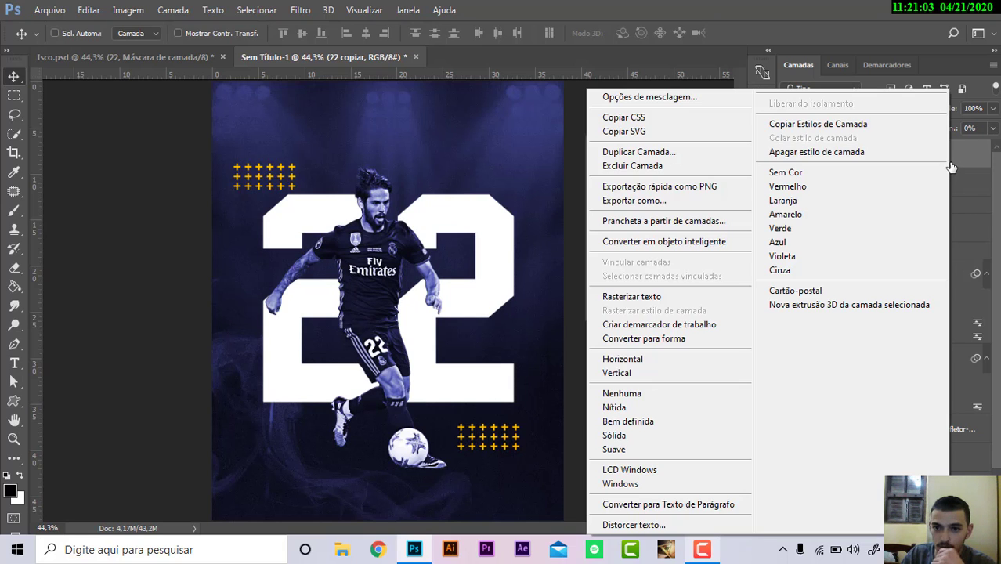
pyautogui.click(675, 101)
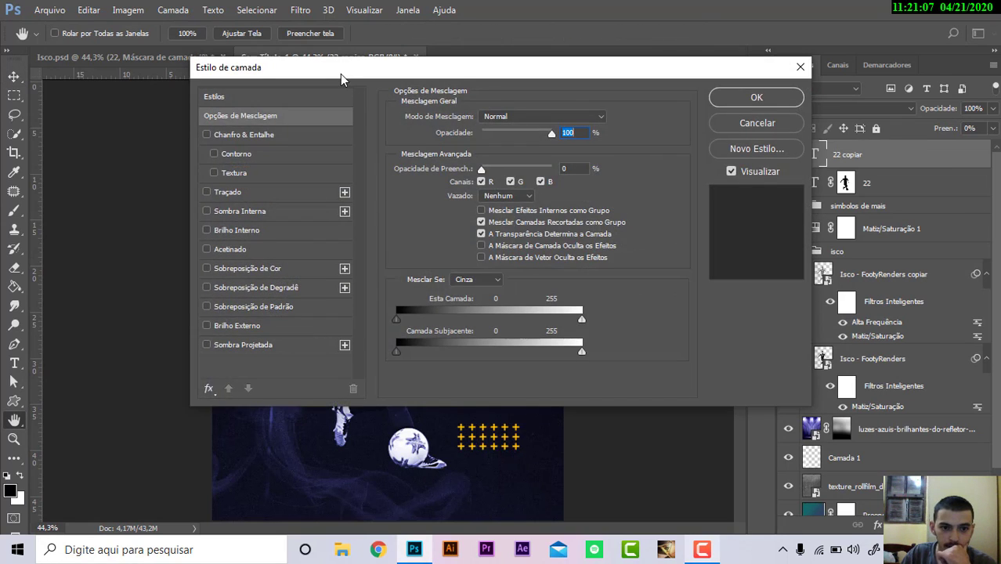
# Add a 3 px white inside stroke (Traçado) to the 22 copiar layer
pyautogui.moveTo(339, 74); pyautogui.dragTo(571, 148)
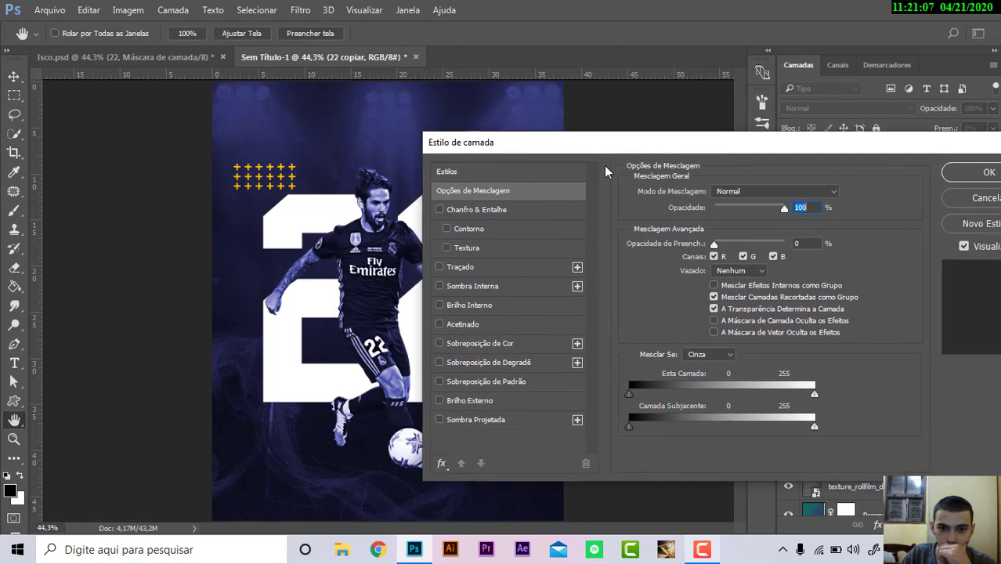
pyautogui.click(526, 289)
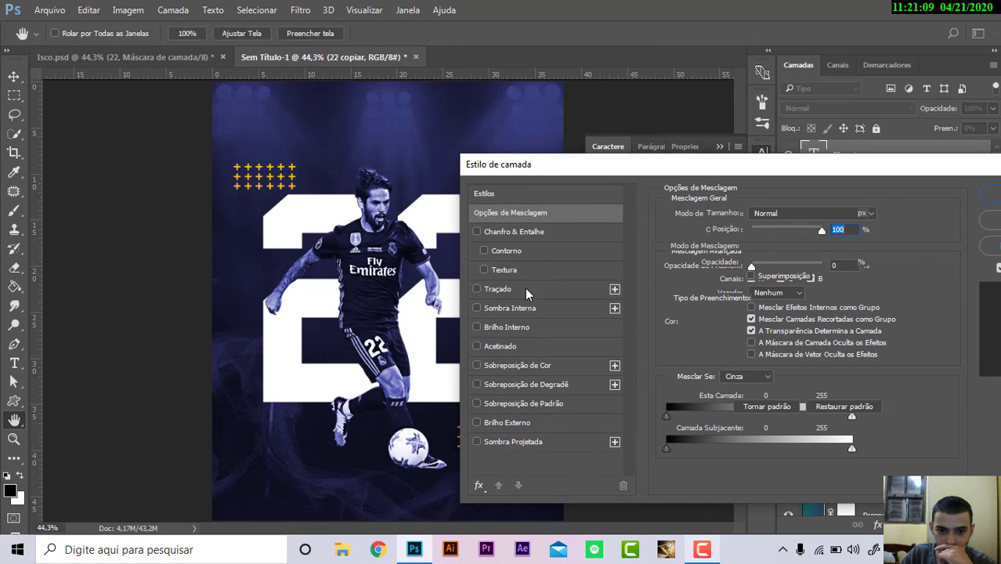
pyautogui.click(699, 321)
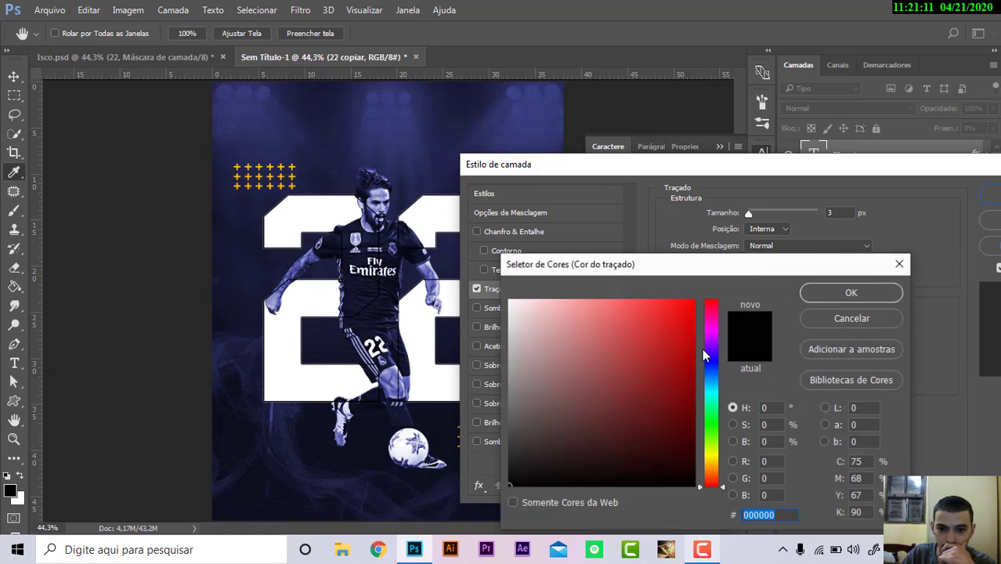
pyautogui.moveTo(542, 326); pyautogui.dragTo(509, 300)
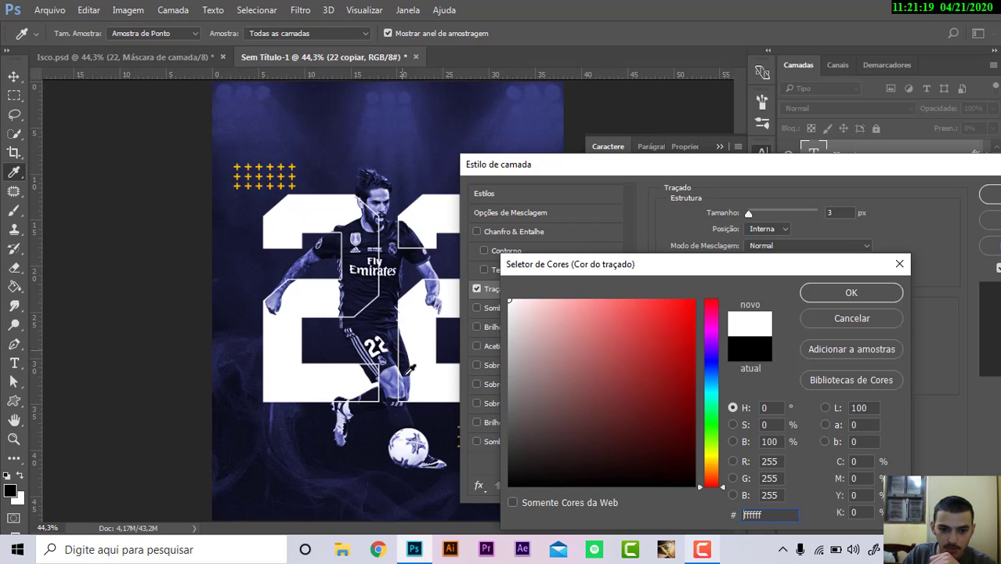
pyautogui.click(835, 294)
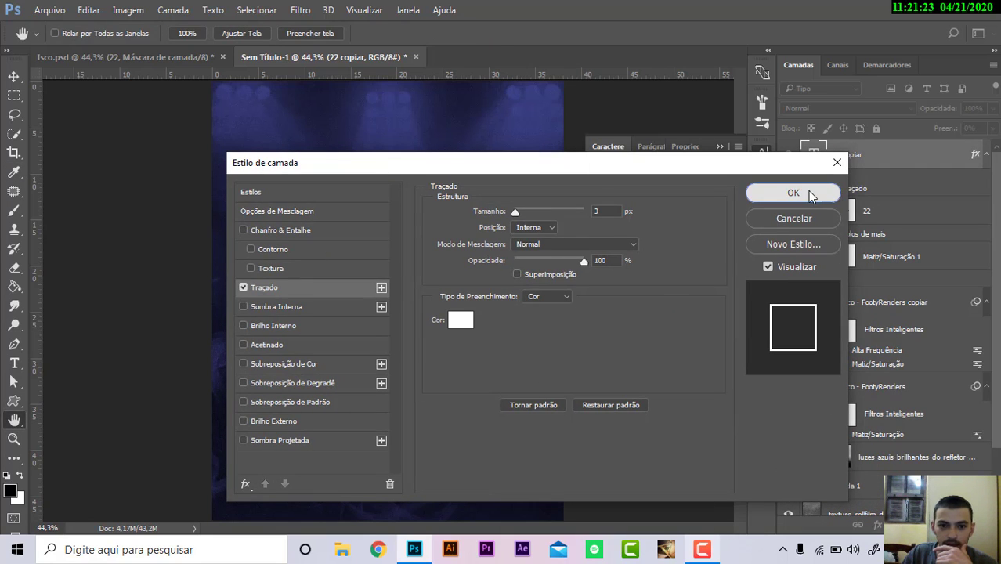
pyautogui.click(793, 193)
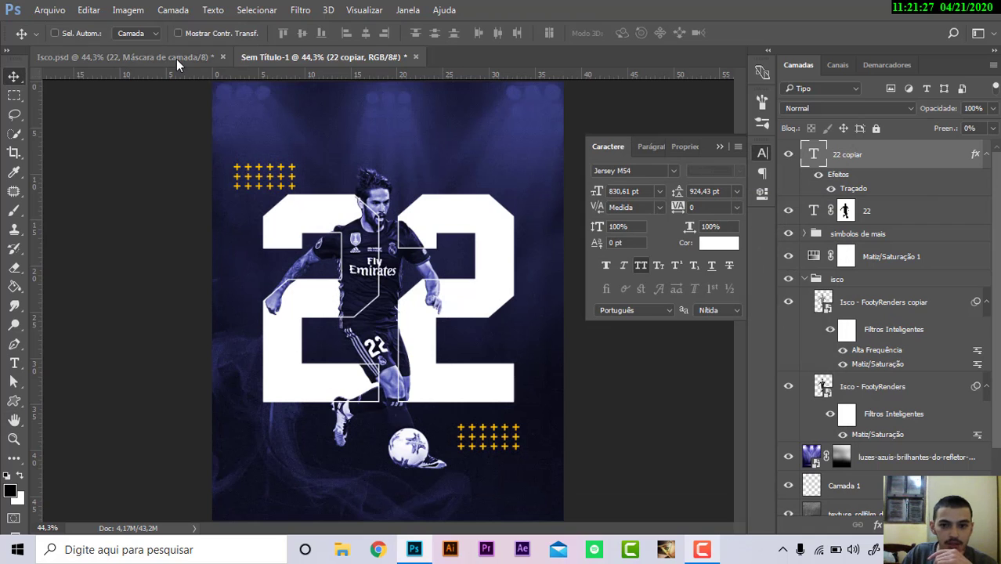
# Compare the 22 group with the Isco.psd reference and return to the untitled poster
pyautogui.click(121, 57)
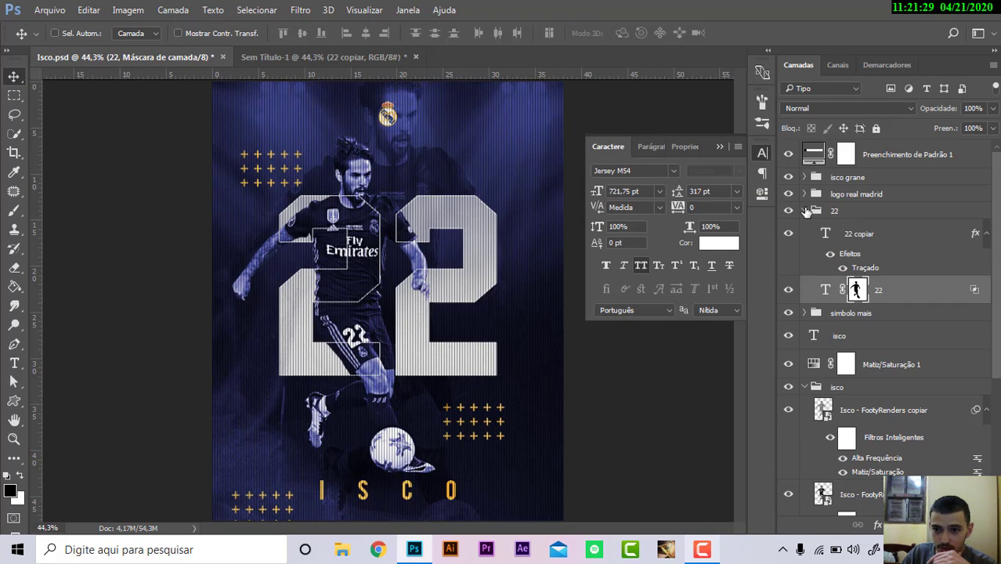
pyautogui.click(806, 211)
pyautogui.click(320, 59)
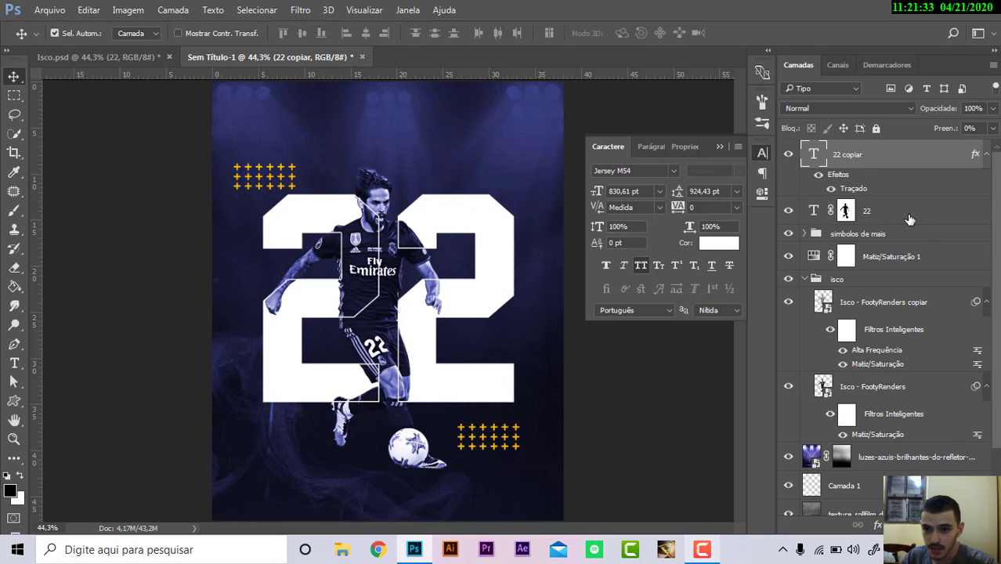
pyautogui.press('ctrl')
# Group the 22 layer and its copy into a group named '22'
pyautogui.keyDown('ctrl'); pyautogui.click(891, 213); pyautogui.keyUp('ctrl')
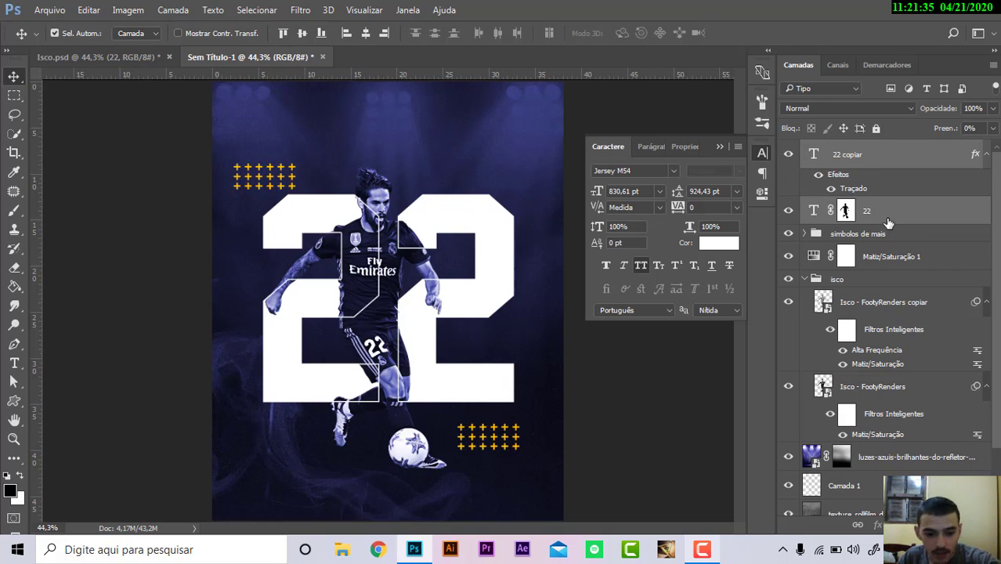
pyautogui.hotkey('ctrl', 'g')
pyautogui.doubleClick(845, 149)
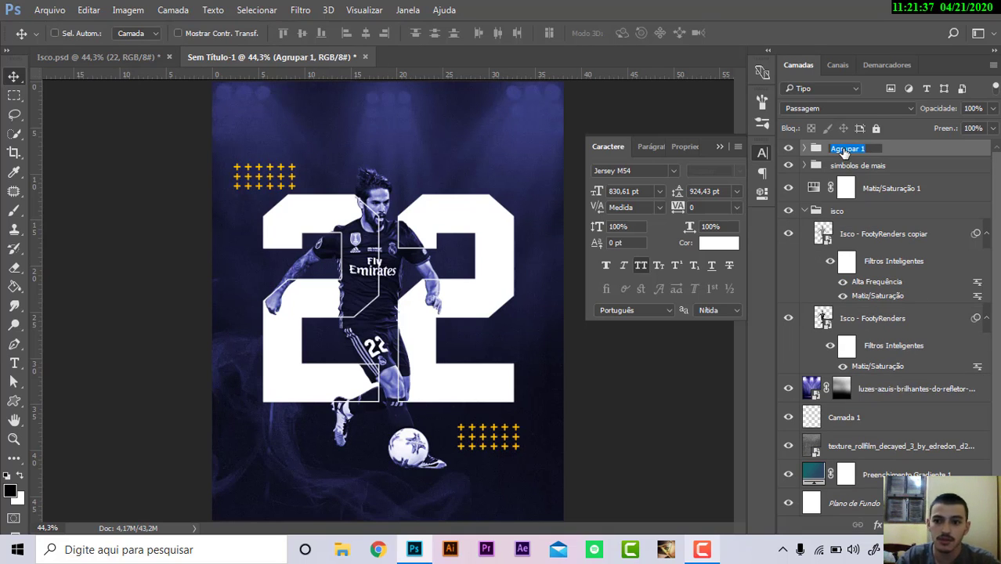
pyautogui.write('22')
pyautogui.press('Return')
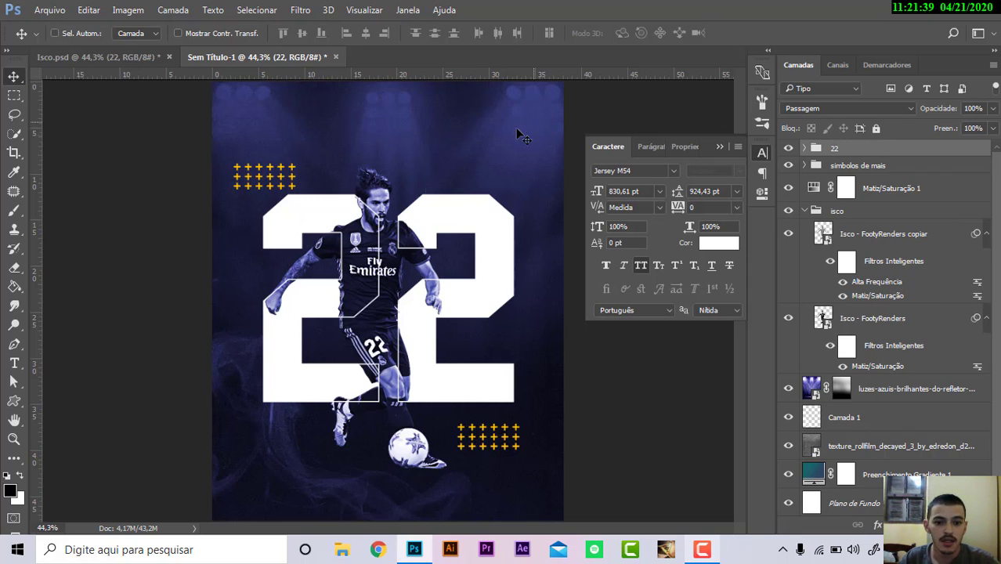
# Type 'ISCO' below the player and set its tracking to 1460
pyautogui.click(14, 362)
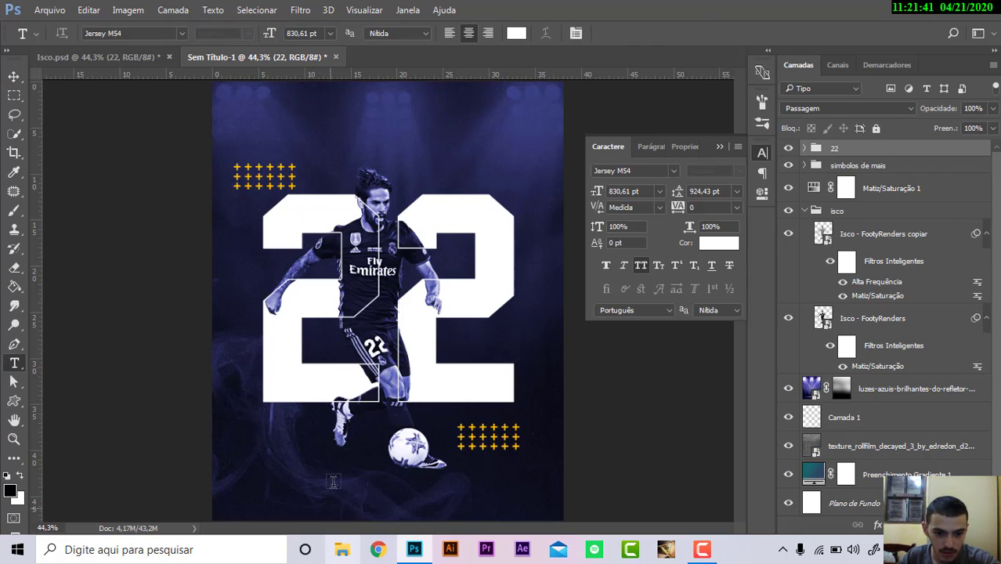
pyautogui.click(335, 469)
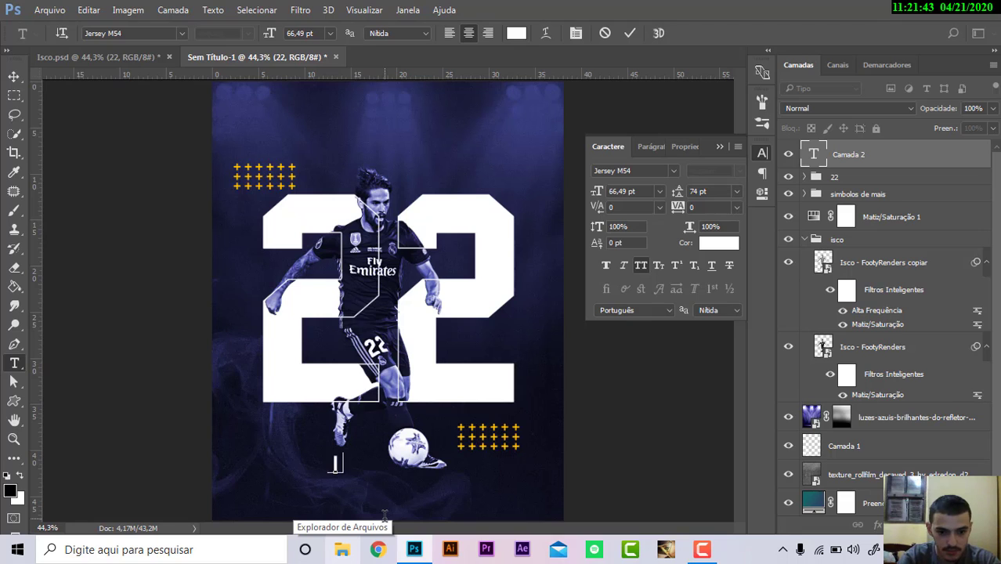
pyautogui.write('ISCO')
pyautogui.click(17, 72)
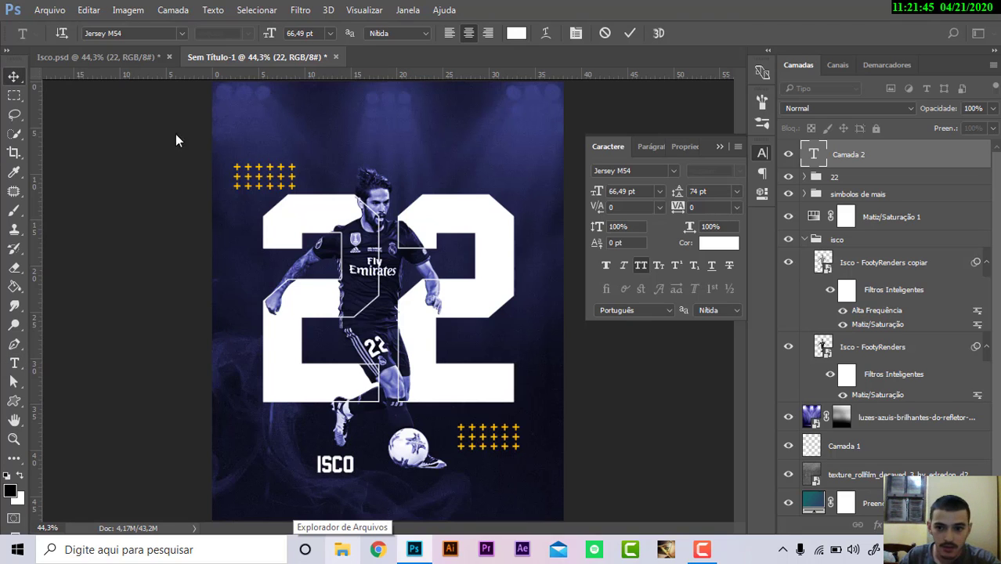
pyautogui.click(709, 209)
pyautogui.write('5601460')
pyautogui.press('Return')
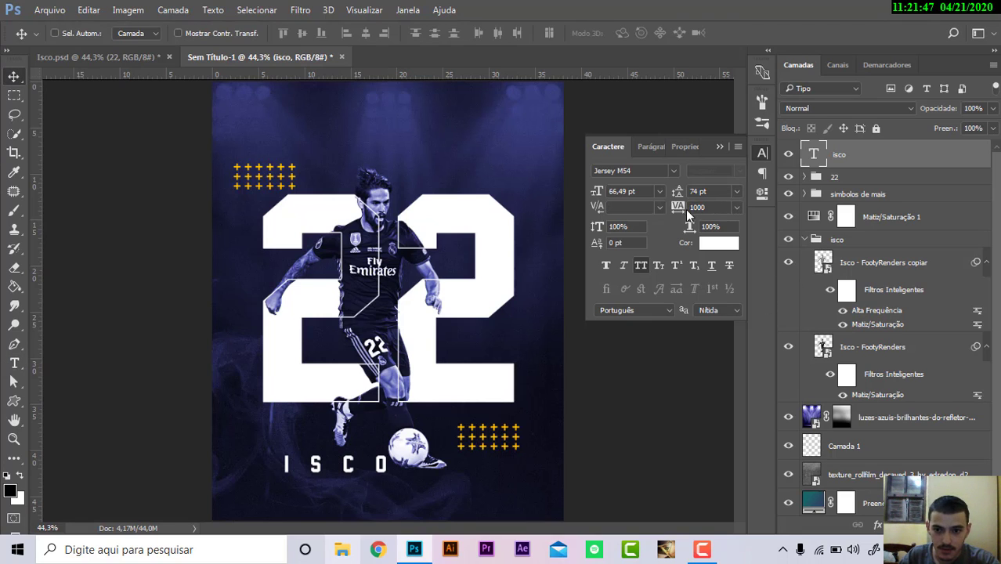
# Widen ISCO tracking to 1740, colour it orange, and move it near the bottom
pyautogui.moveTo(678, 210); pyautogui.dragTo(678, 244)
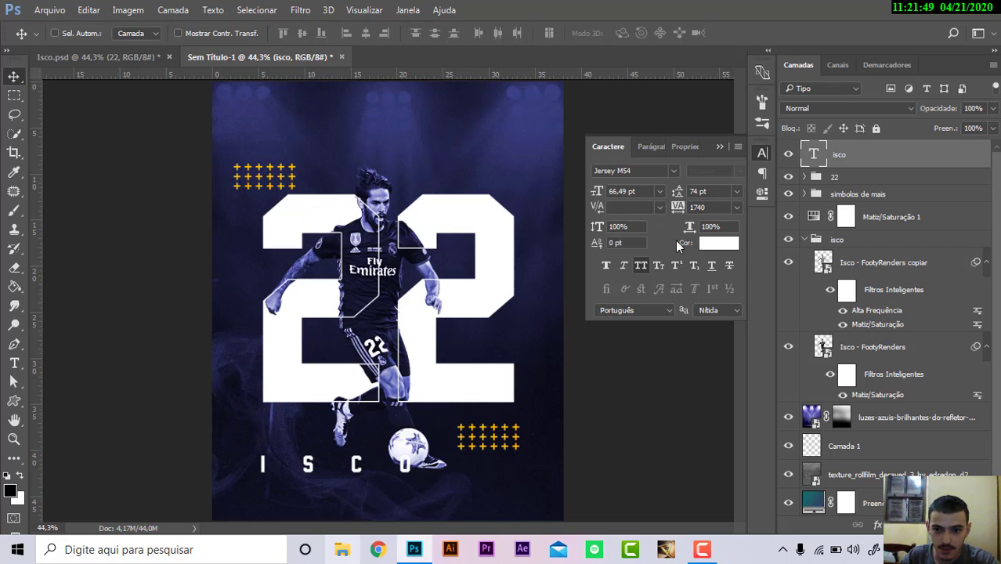
pyautogui.click(711, 244)
pyautogui.click(716, 469)
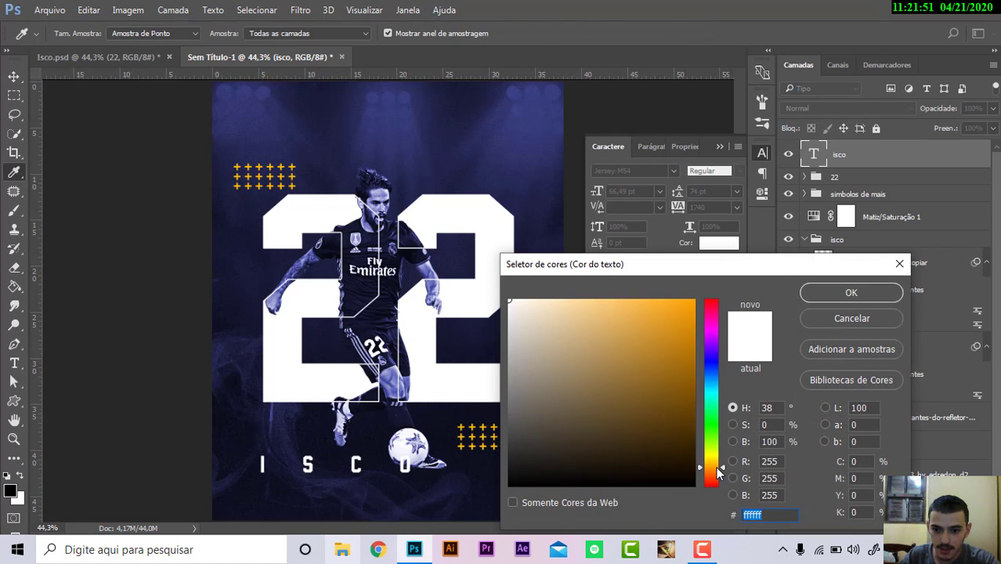
pyautogui.click(674, 357)
pyautogui.click(832, 292)
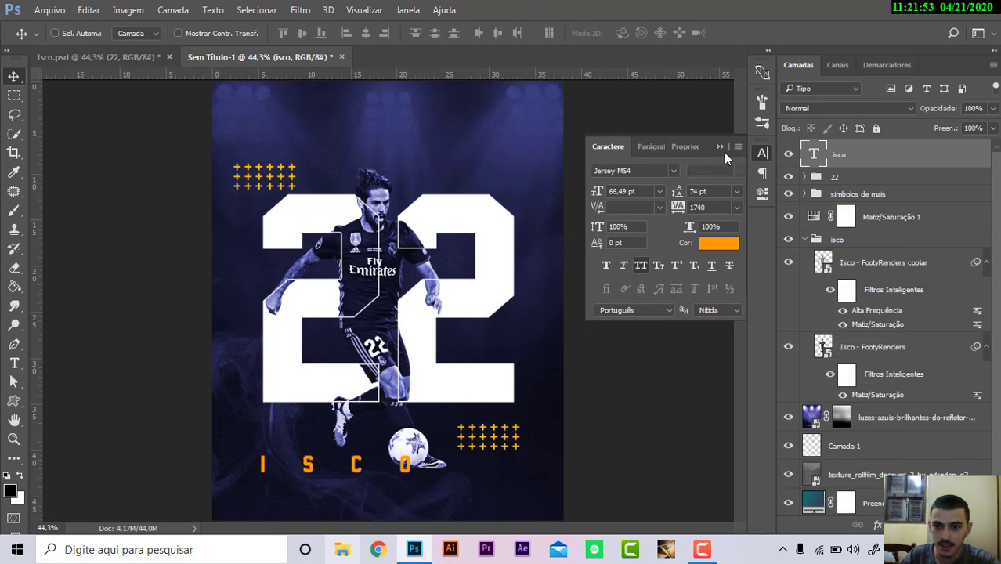
pyautogui.click(721, 147)
pyautogui.moveTo(352, 469)
pyautogui.mouseDown()
pyautogui.moveTo(404, 508)
pyautogui.moveTo(446, 494)
pyautogui.mouseUp()
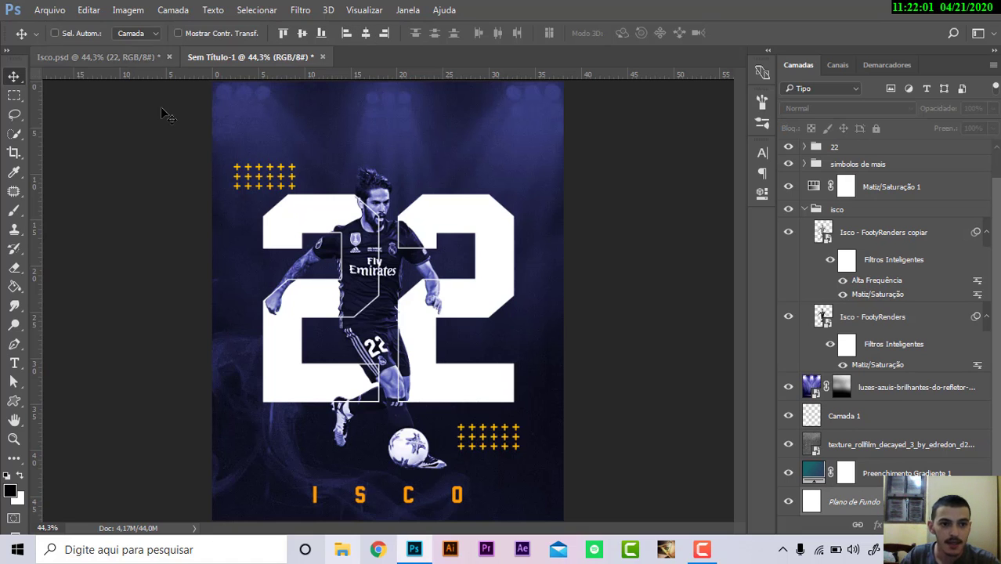
# Compare with Isco.psd, then duplicate the plus-sign block and move the copy bottom-left
pyautogui.click(125, 57)
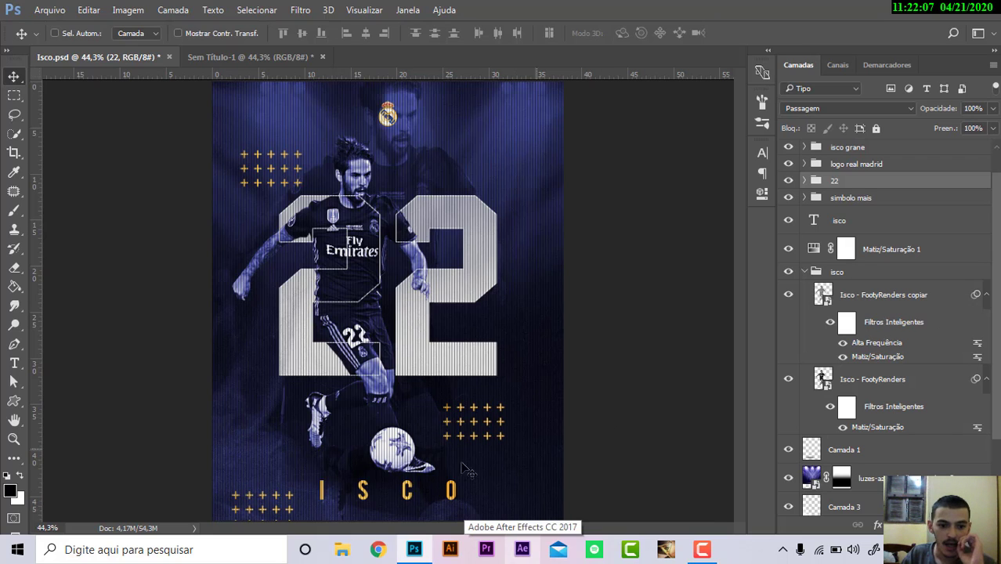
pyautogui.click(238, 55)
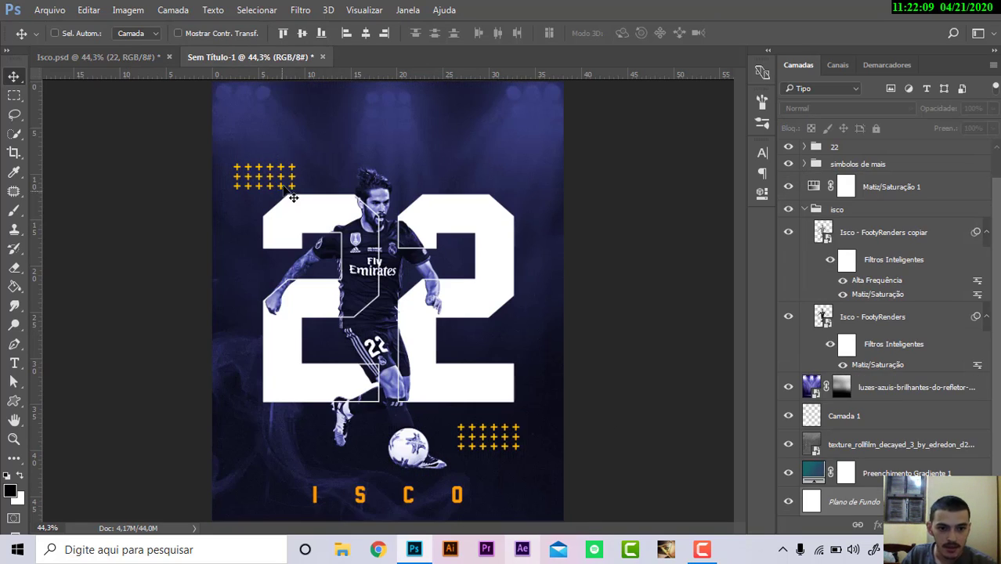
pyautogui.moveTo(290, 185); pyautogui.dragTo(290, 184)
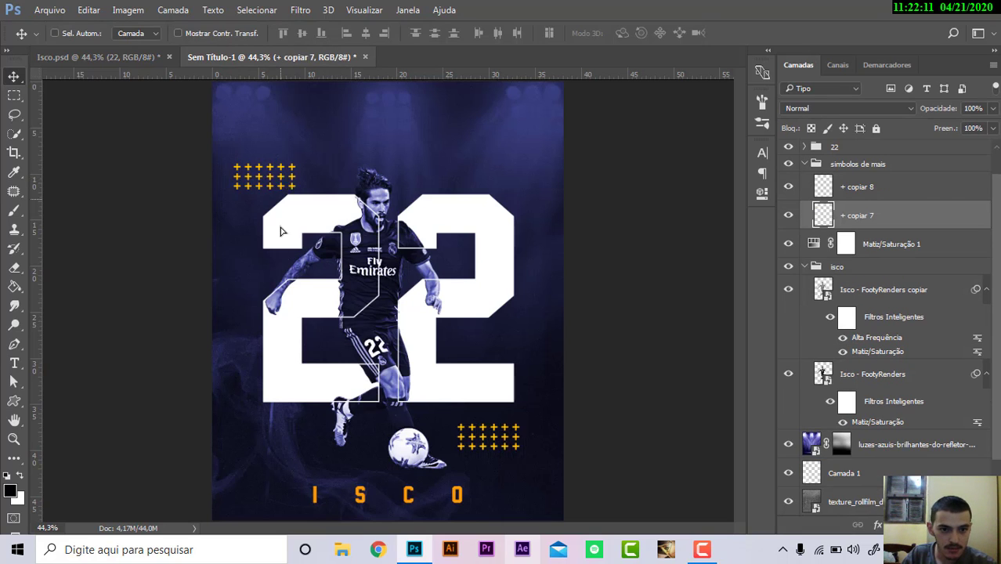
pyautogui.moveTo(282, 231); pyautogui.dragTo(277, 523)
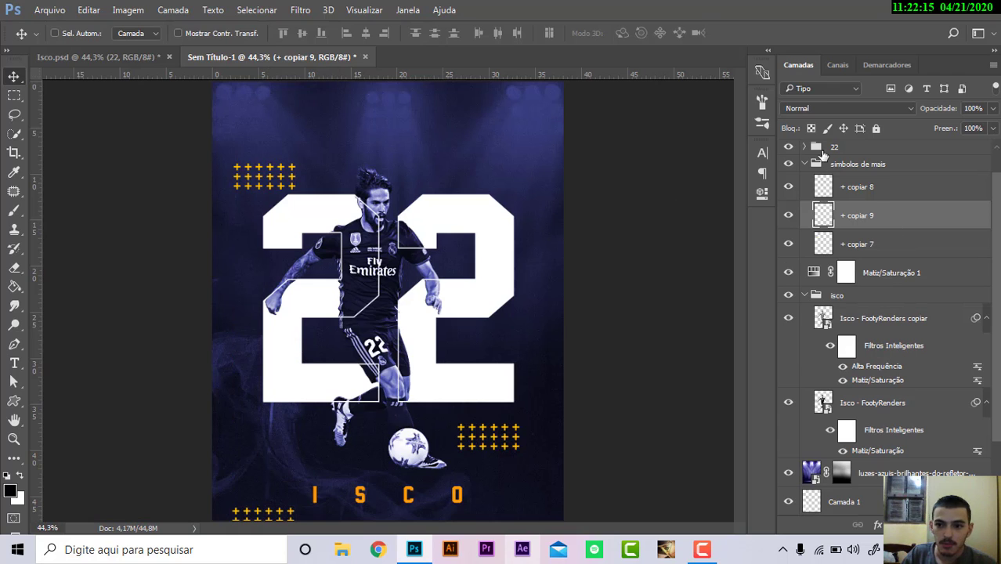
# Preview Sobrepor and other blend modes on '+ copiar 9', then revert to Normal
pyautogui.click(821, 106)
pyautogui.click(810, 252)
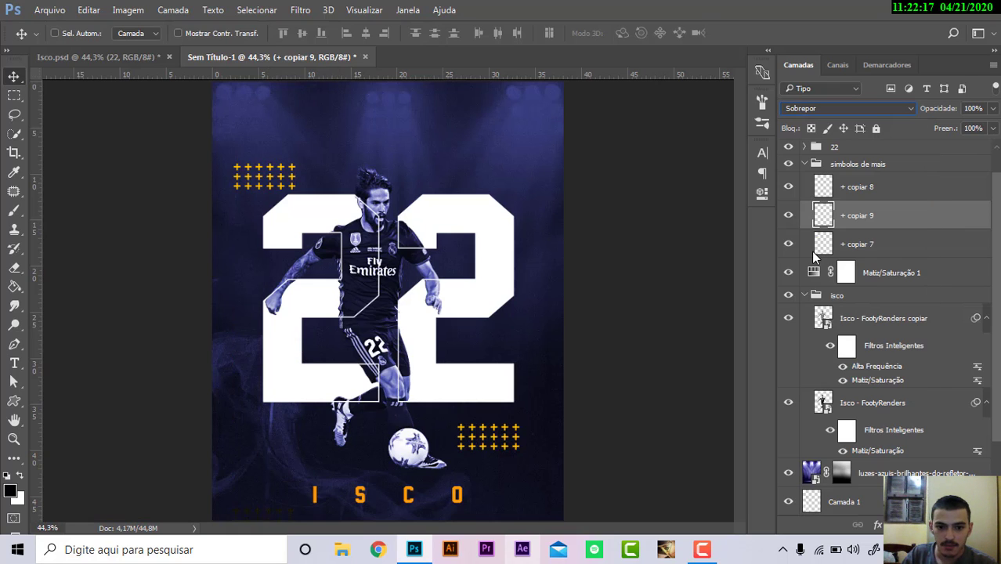
pyautogui.click(834, 109)
pyautogui.click(810, 163)
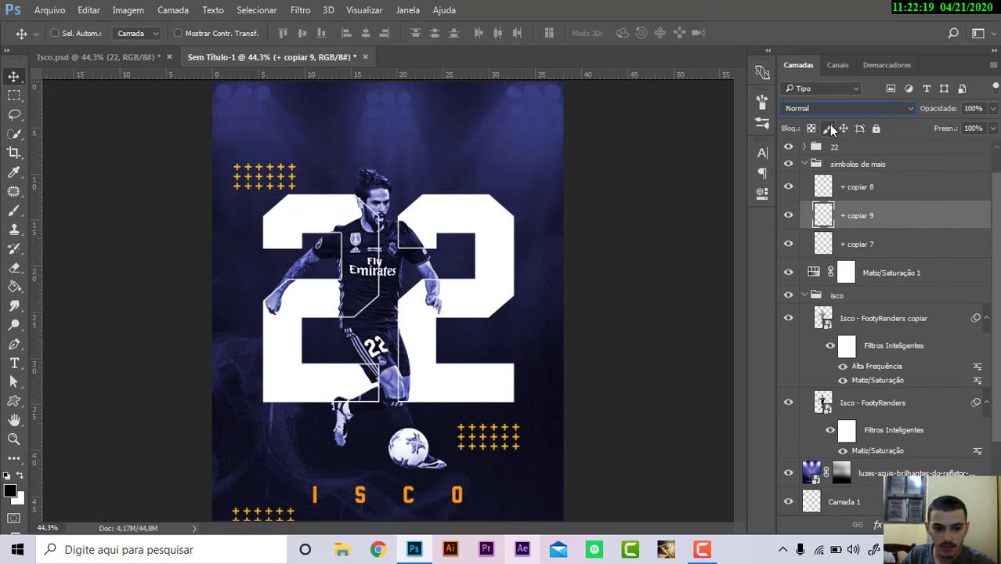
pyautogui.press('Down')
pyautogui.press('Down')
pyautogui.press('Down')
pyautogui.press('Down')
pyautogui.press('Down')
pyautogui.press('Down')
pyautogui.press('Down')
pyautogui.press('Down')
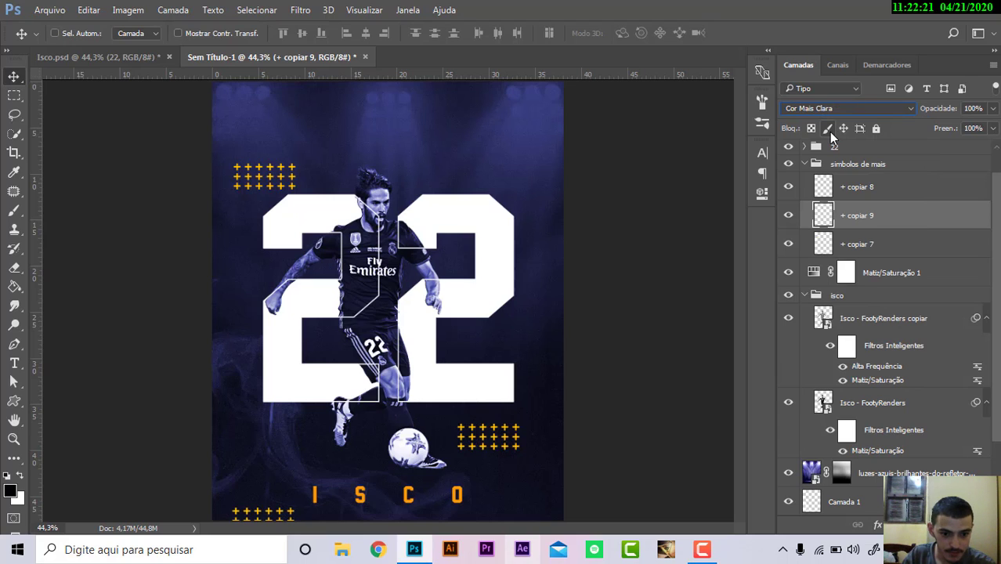
pyautogui.press('Down')
pyautogui.press('Down')
pyautogui.press('Down')
pyautogui.press('Down')
pyautogui.press('Down')
pyautogui.press('Down')
pyautogui.press('Down')
pyautogui.press('Down')
pyautogui.press('Down')
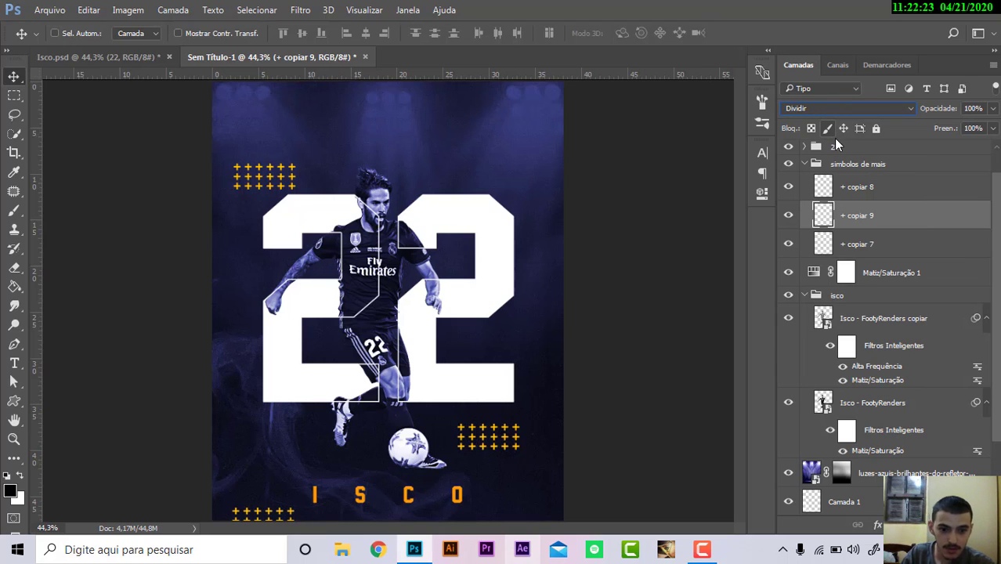
pyautogui.press('Down')
pyautogui.press('Down')
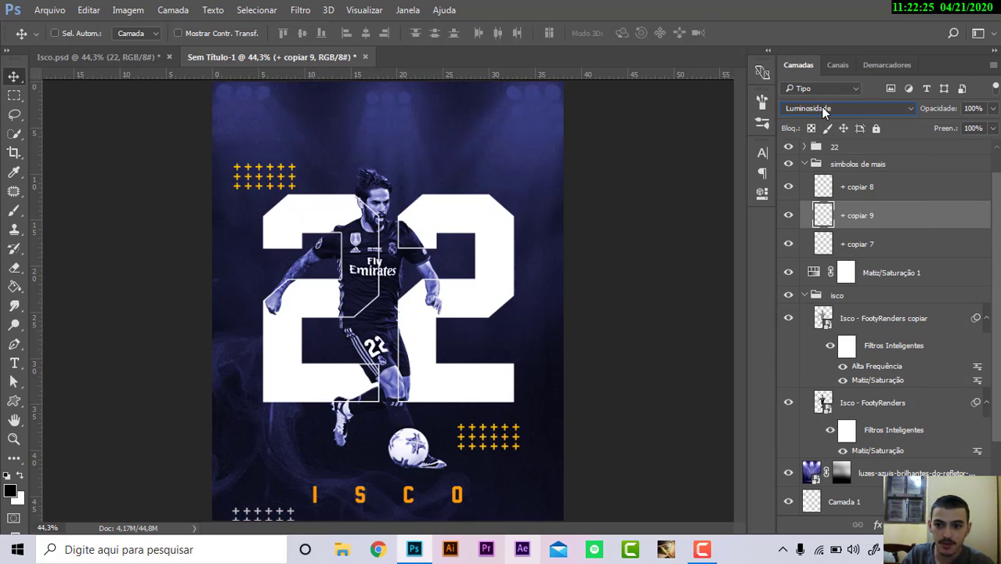
pyautogui.click(822, 109)
pyautogui.click(823, 113)
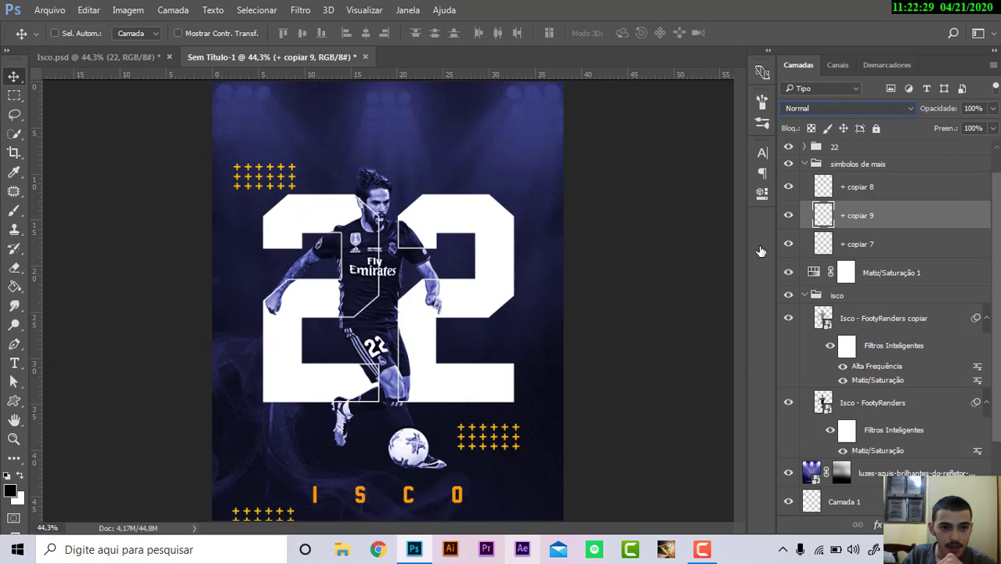
pyautogui.click(148, 55)
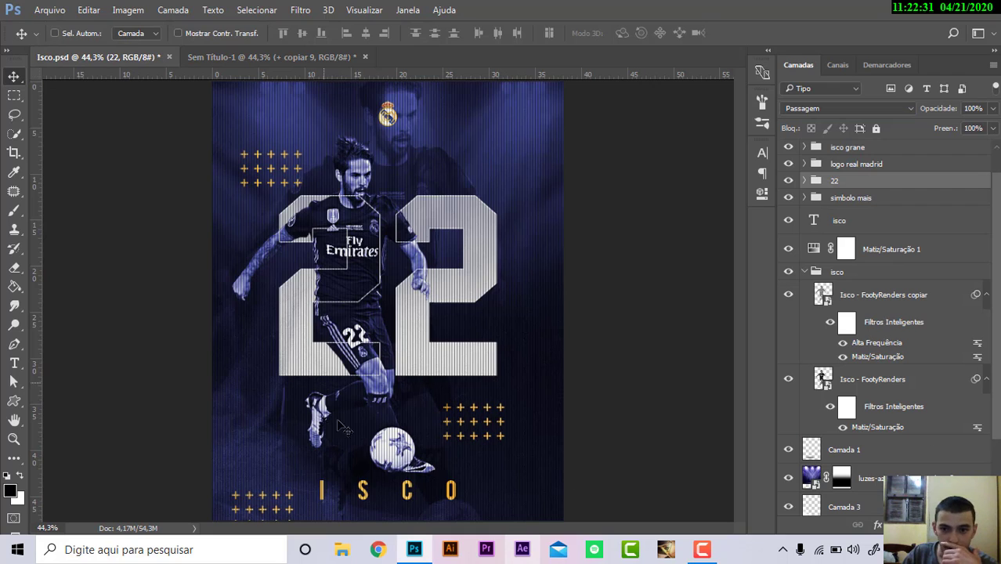
pyautogui.click(268, 59)
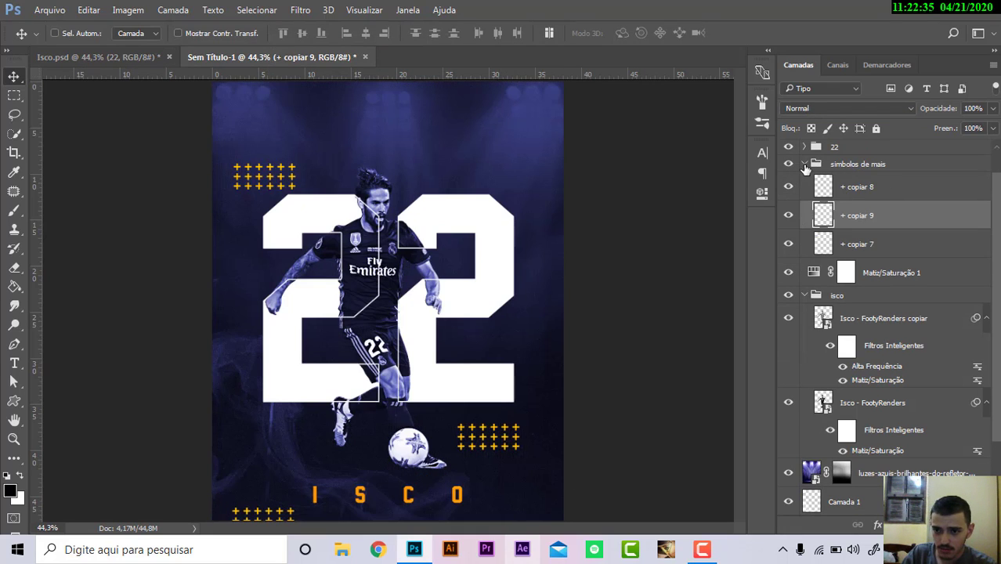
pyautogui.click(815, 165)
# Place the 'download (3)' crest as an embedded image and scale it down
pyautogui.click(49, 10)
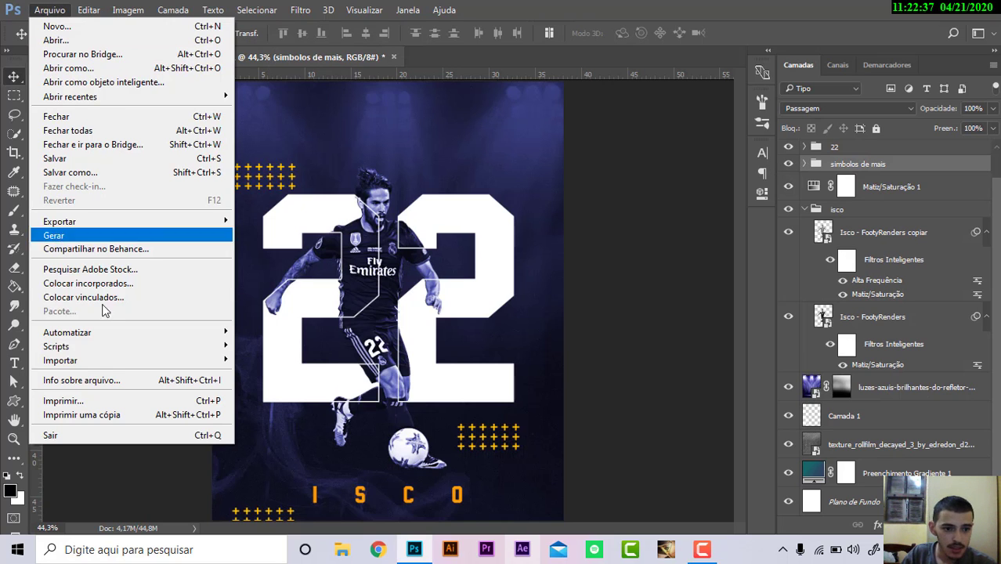
pyautogui.click(107, 283)
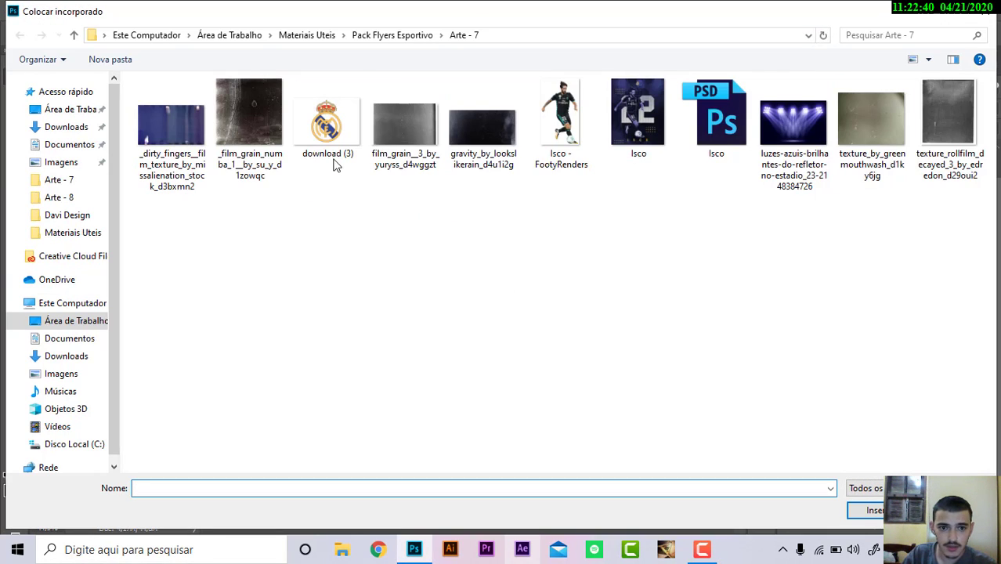
pyautogui.click(333, 160)
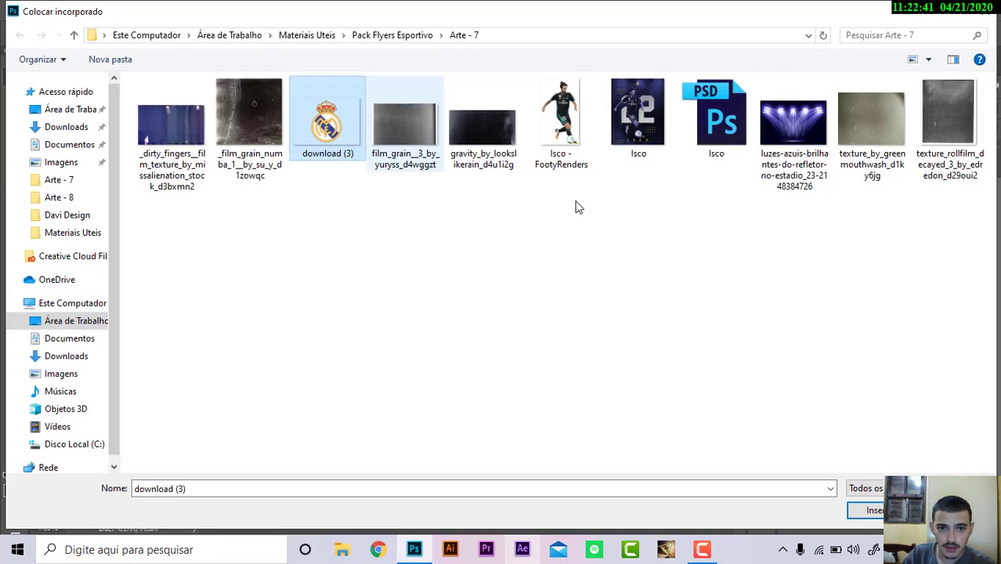
pyautogui.click(864, 510)
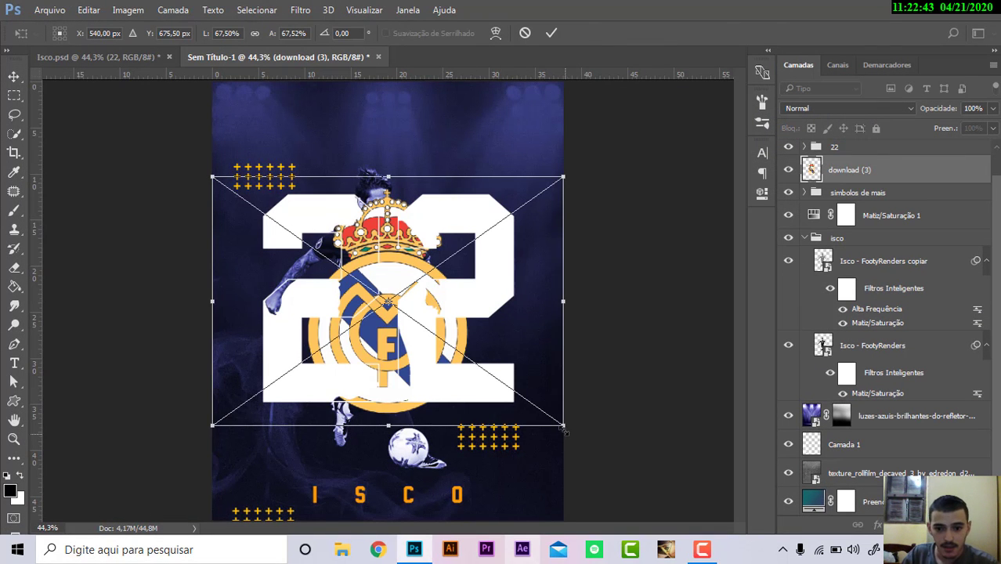
pyautogui.moveTo(548, 414); pyautogui.dragTo(429, 331)
pyautogui.press('Return')
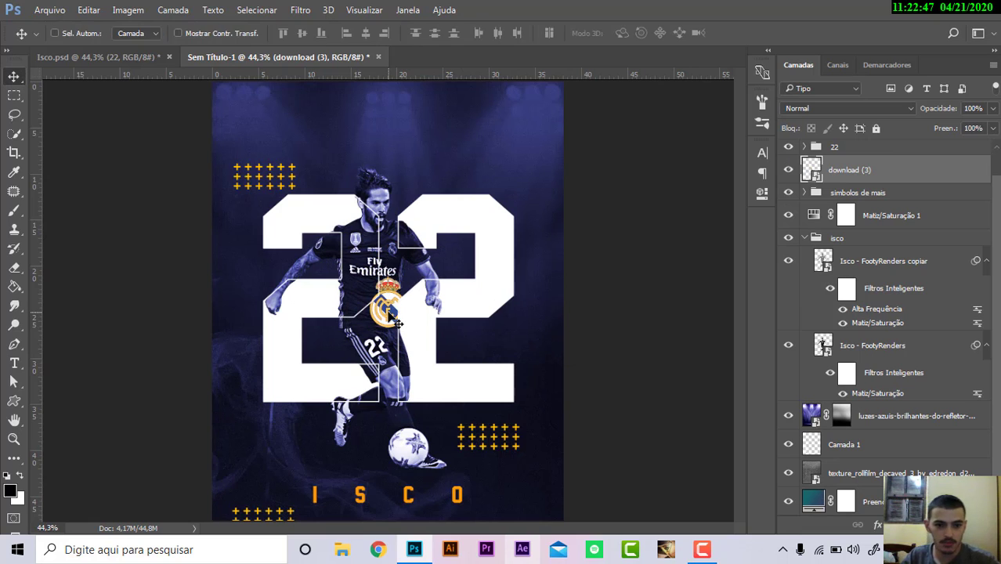
# Move the crest to the top centre and shrink it further with Free Transform
pyautogui.moveTo(388, 289); pyautogui.dragTo(391, 107)
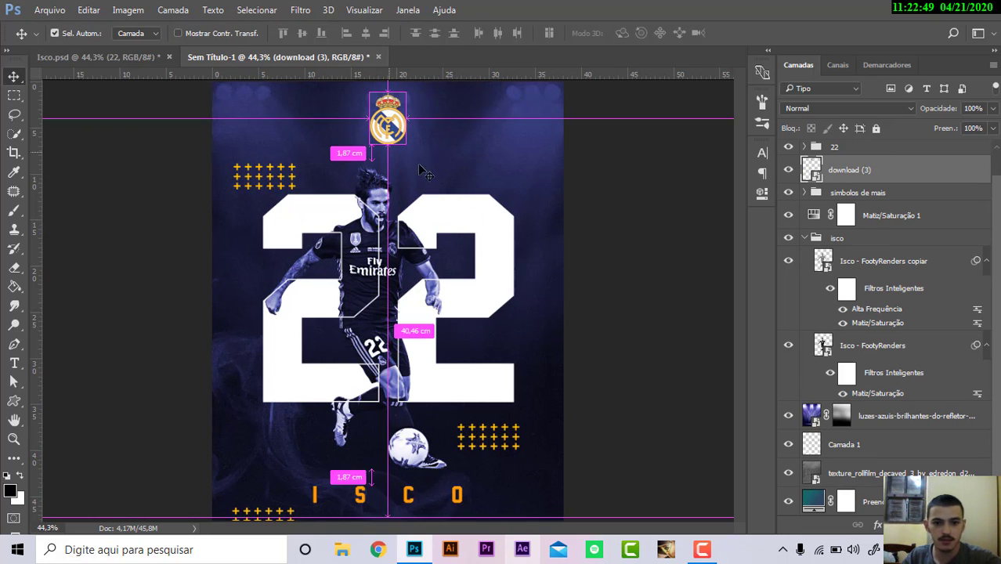
pyautogui.hotkey('ctrl', 't')
pyautogui.moveTo(428, 145); pyautogui.dragTo(387, 107)
pyautogui.press('Return')
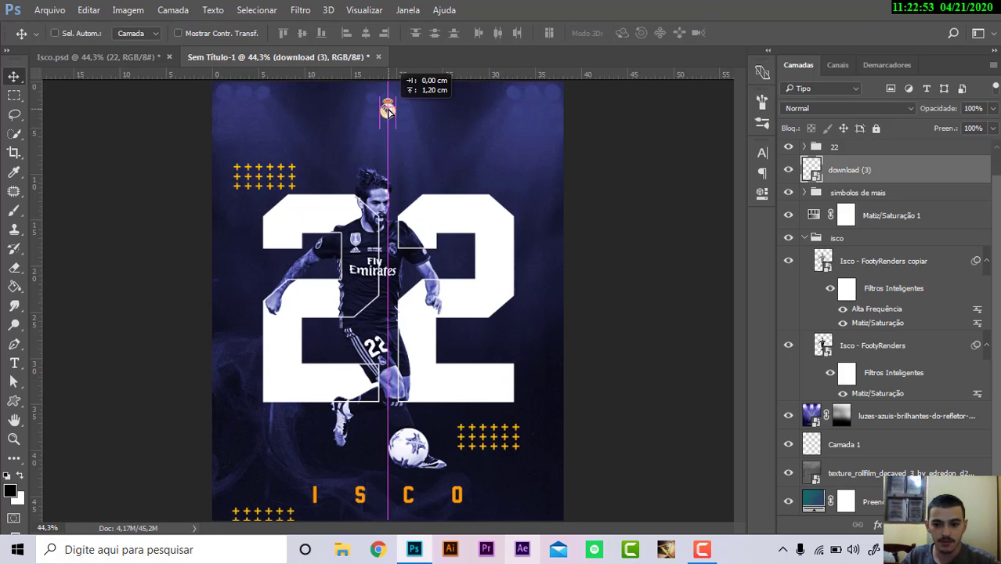
pyautogui.click(703, 551)
pyautogui.click(703, 550)
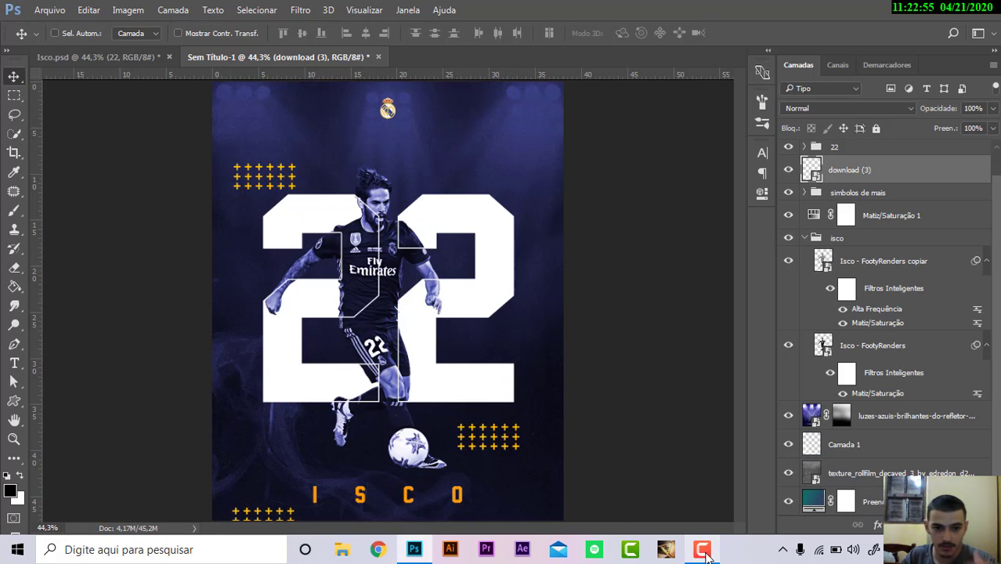
pyautogui.click(78, 57)
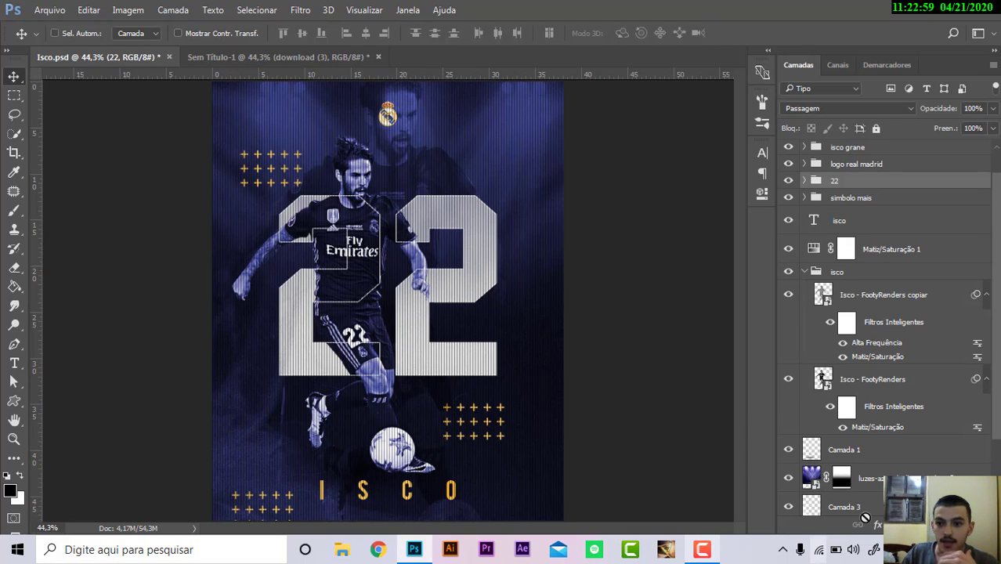
# Inspect the 'isco grane' group contents in the Isco.psd reference
pyautogui.click(873, 166)
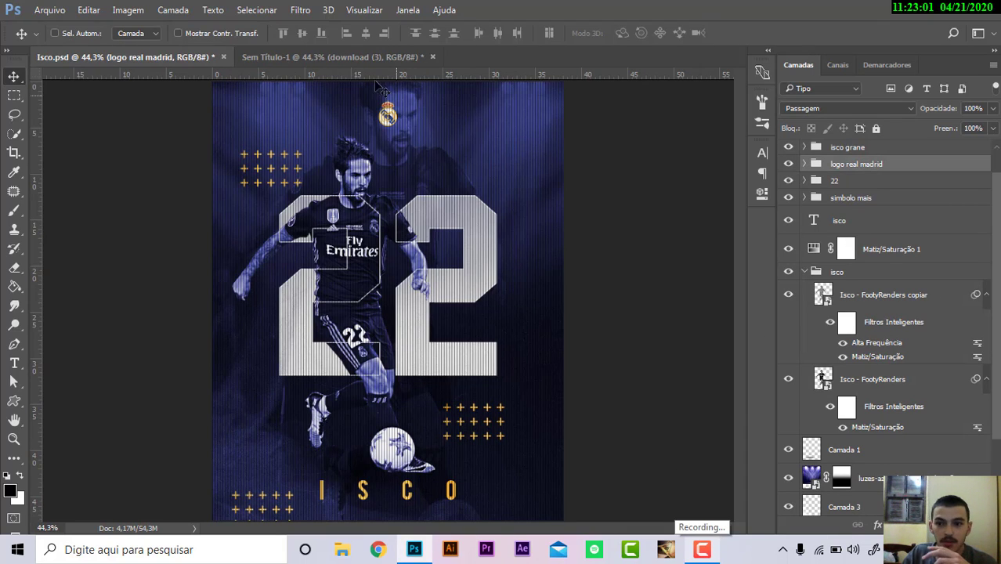
pyautogui.click(844, 148)
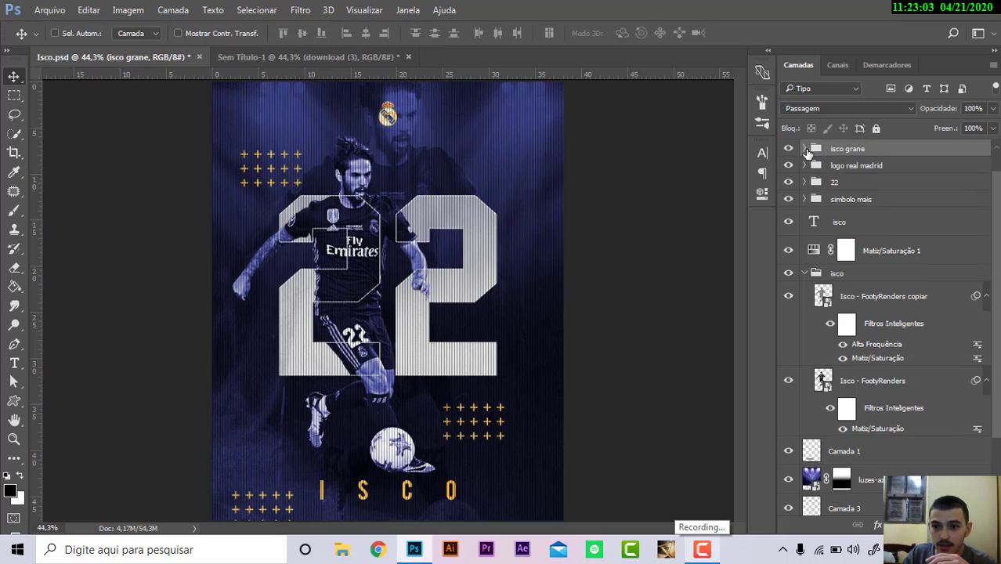
pyautogui.click(803, 148)
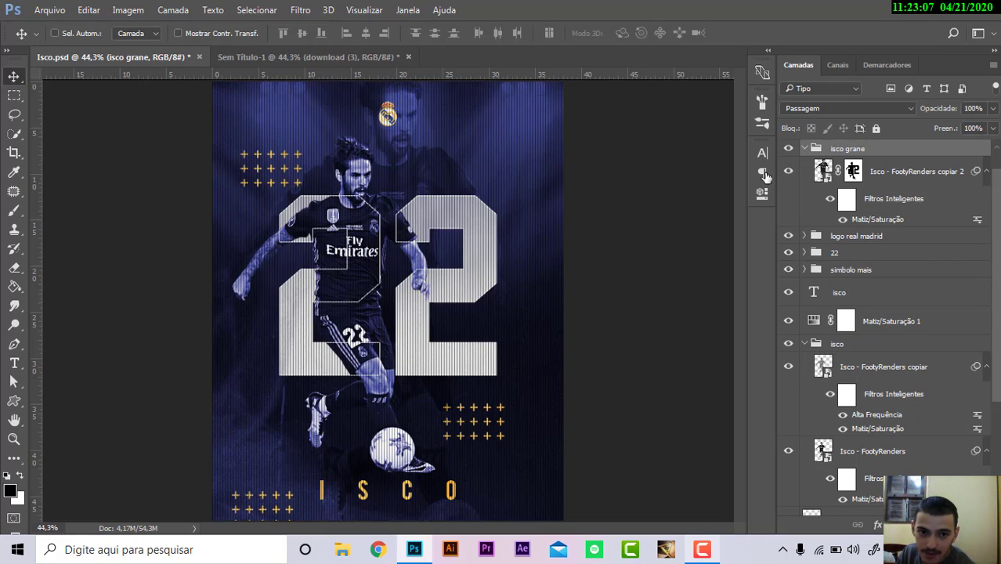
pyautogui.click(254, 60)
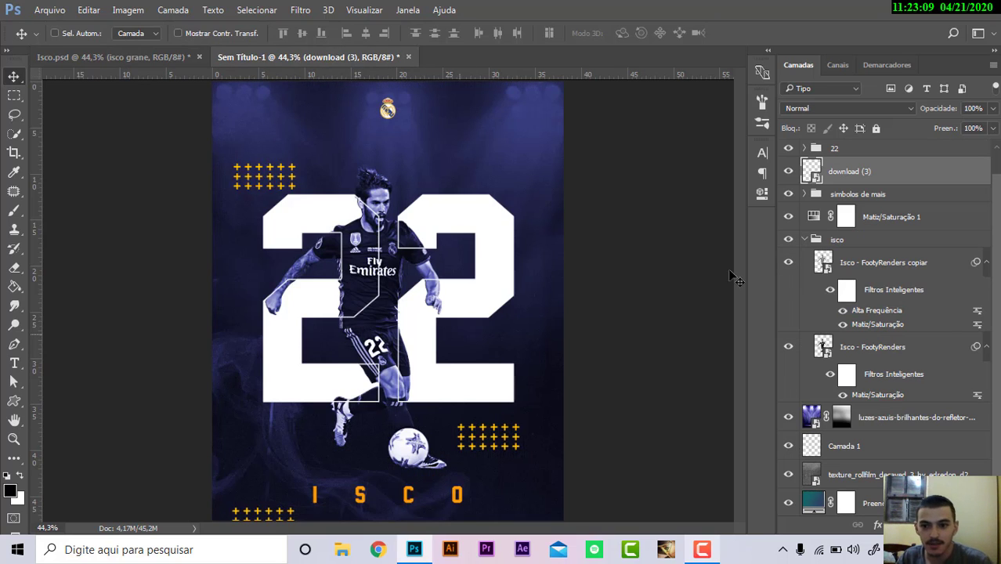
# Duplicate the collapsed 'isco' group and drag 'isco copiar' to the top of the layers
pyautogui.click(853, 265)
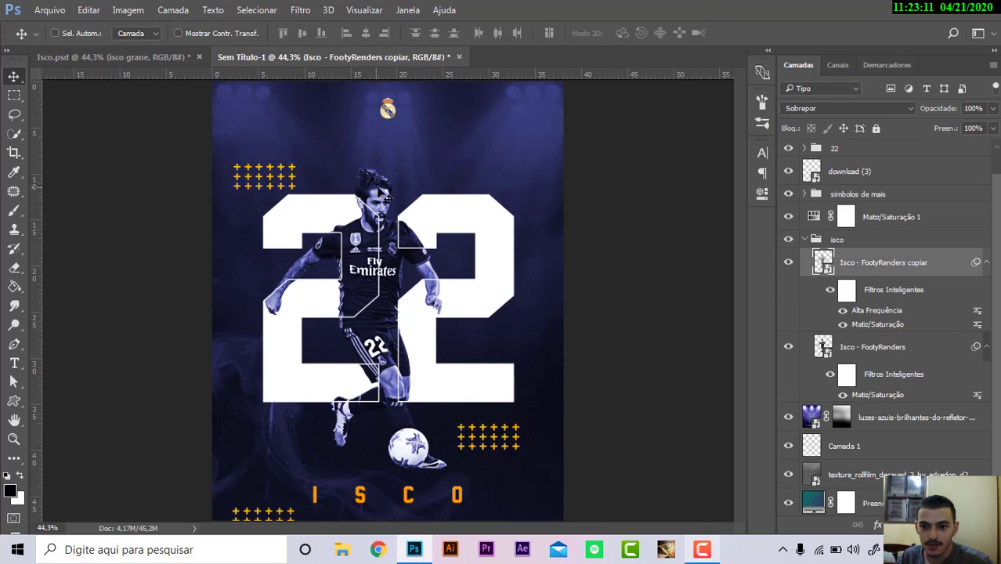
pyautogui.click(787, 240)
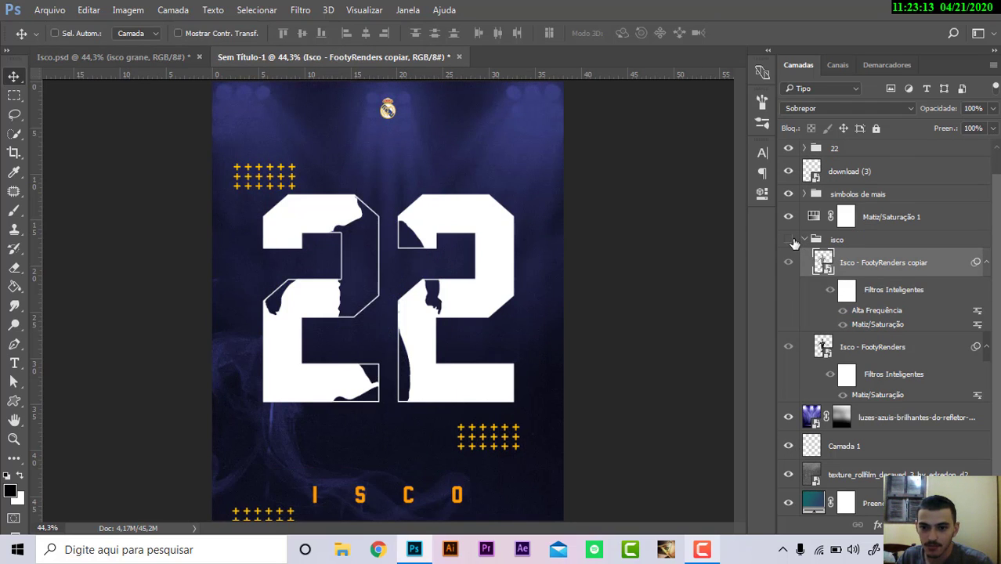
pyautogui.click(787, 240)
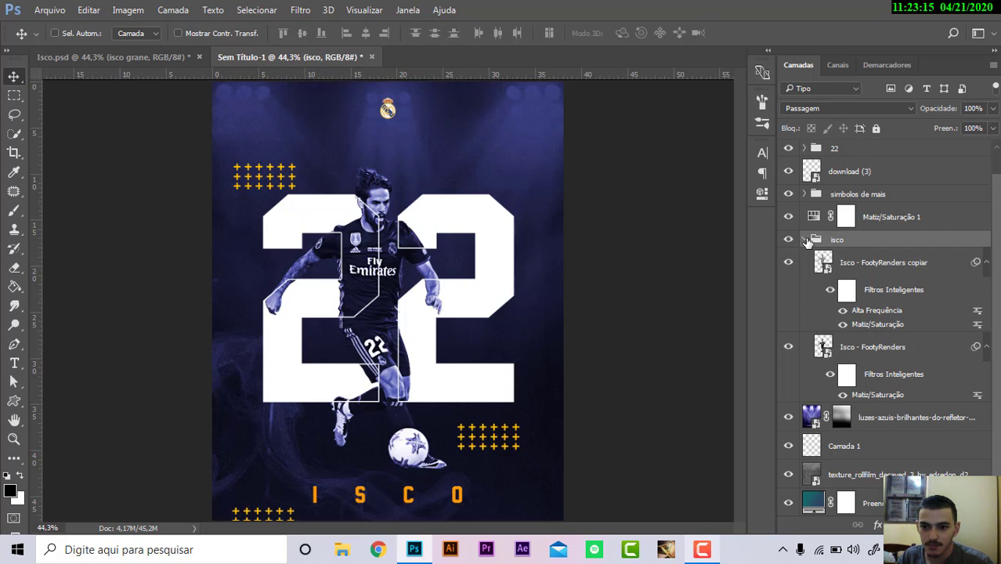
pyautogui.click(805, 240)
pyautogui.hotkey('ctrl', 'j')
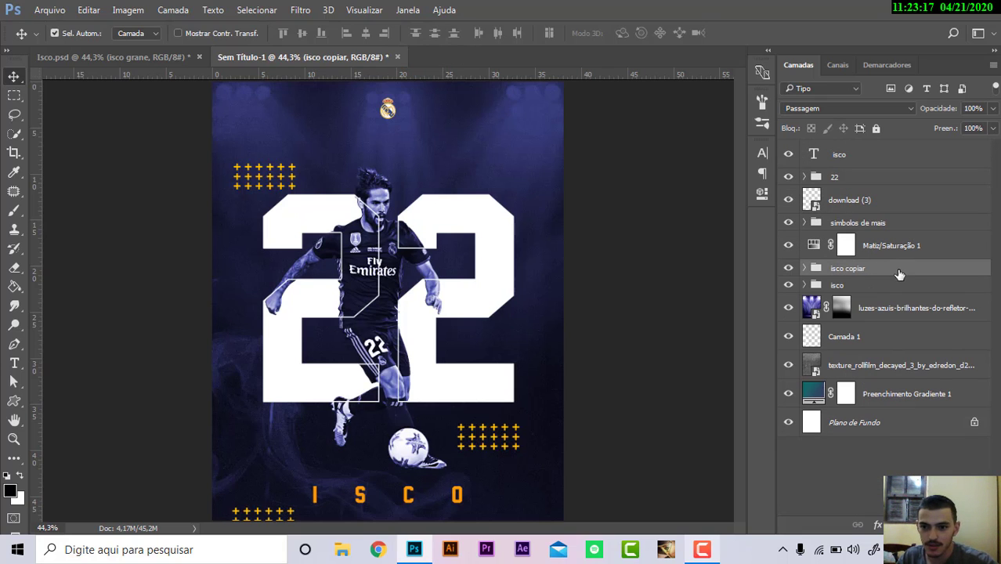
pyautogui.moveTo(901, 266); pyautogui.dragTo(901, 149)
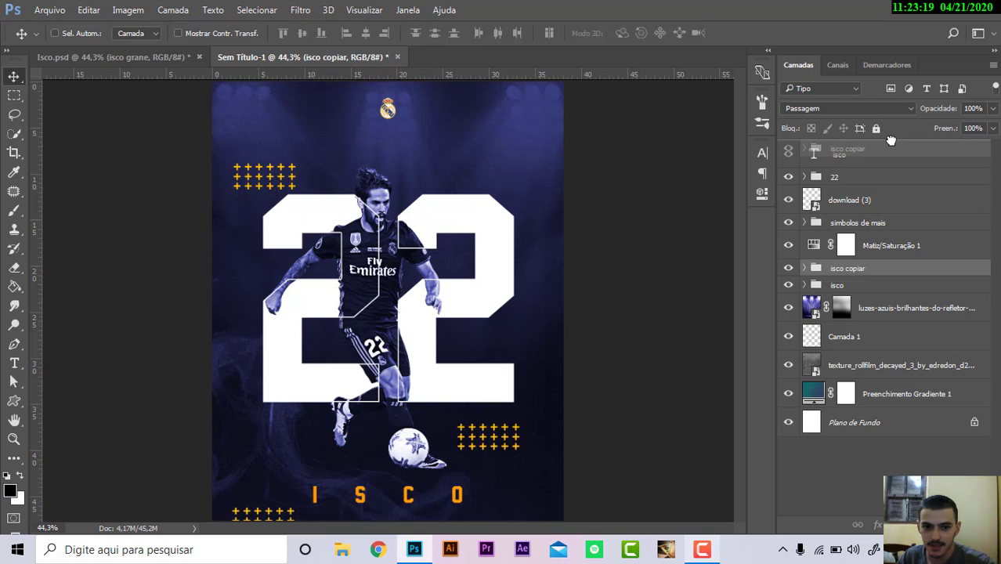
pyautogui.click(148, 58)
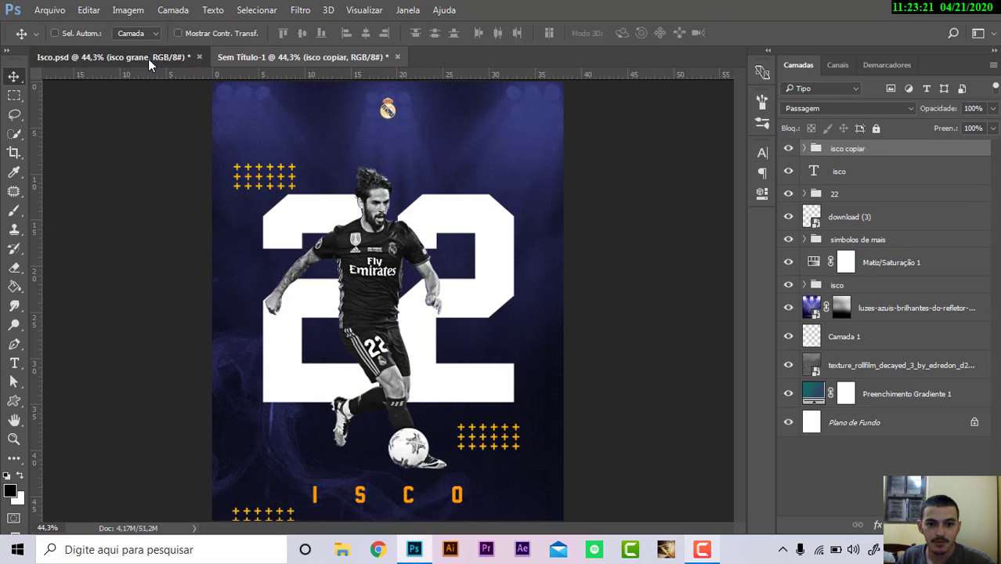
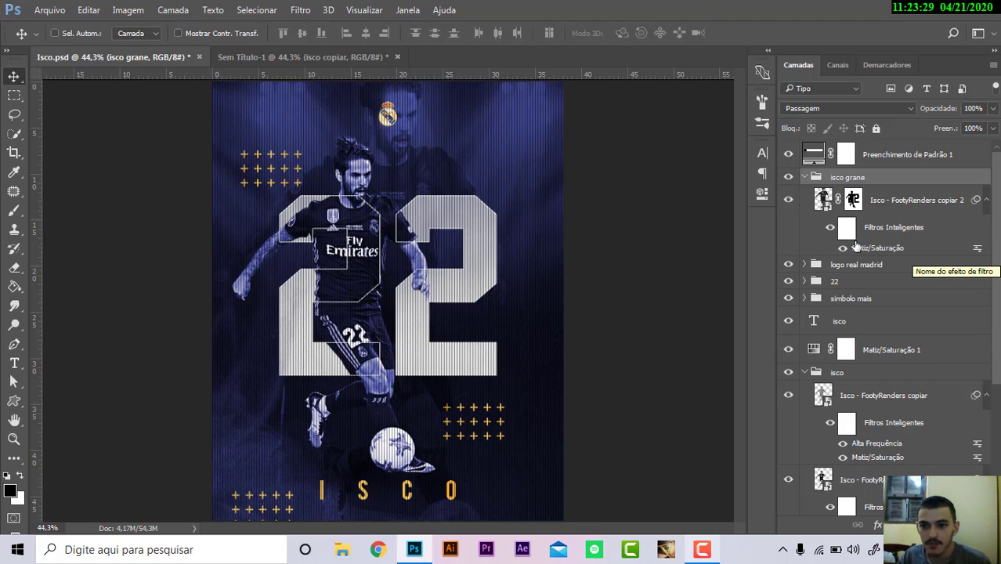
# Compare the finished Isco poster with Sem Título-1 and expand its 'isco copiar' group
pyautogui.click(853, 200)
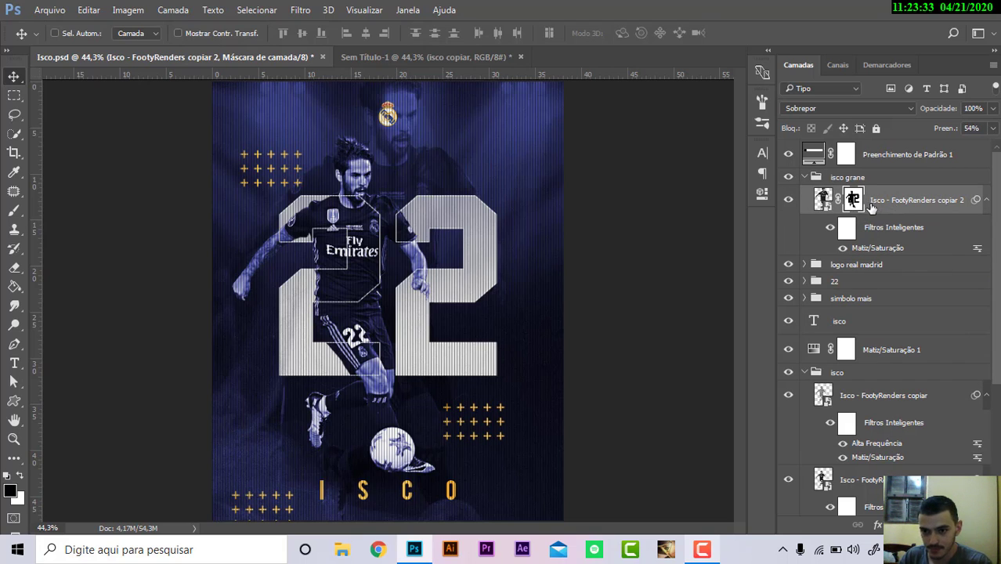
pyautogui.click(372, 57)
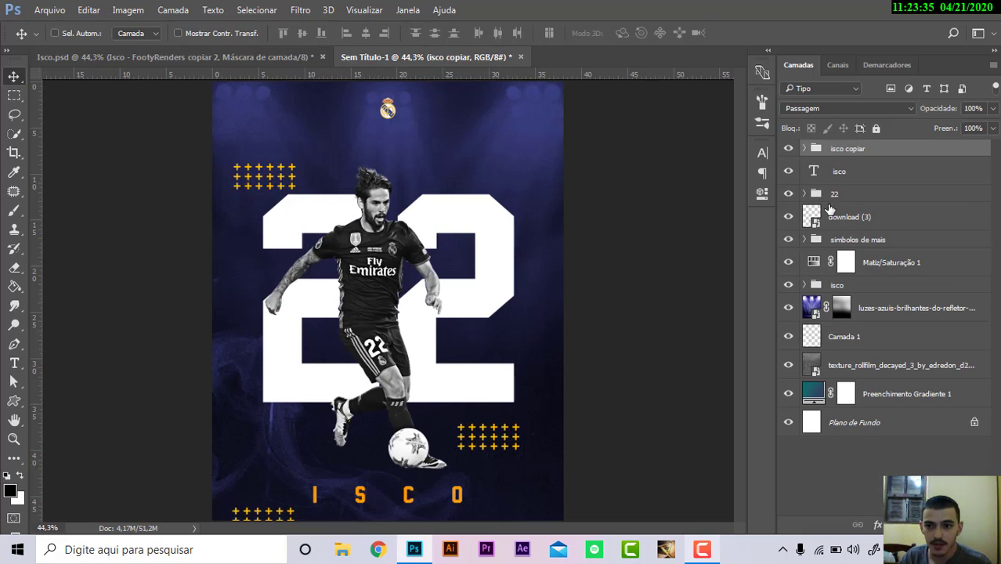
pyautogui.click(804, 149)
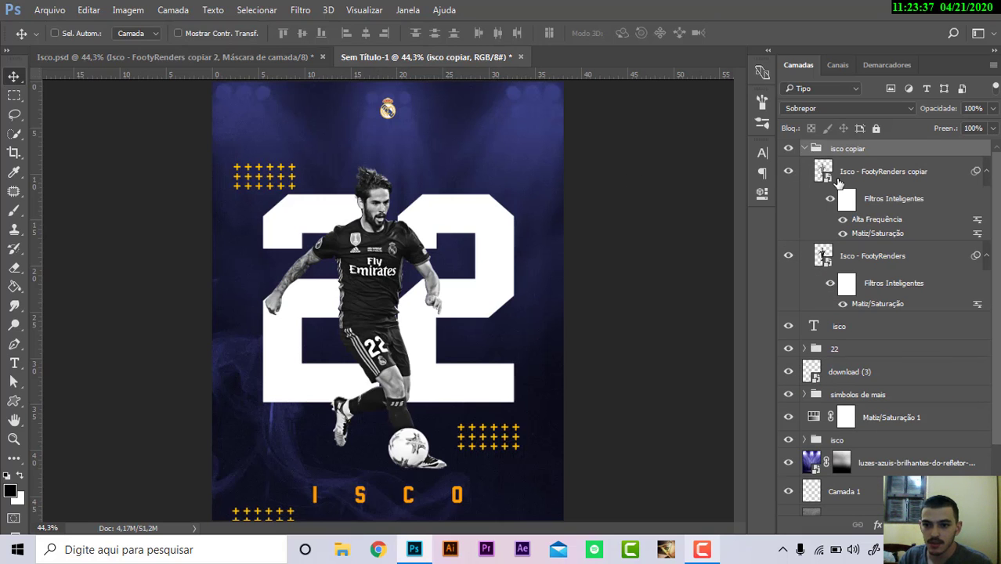
pyautogui.click(837, 182)
pyautogui.click(844, 149)
pyautogui.click(246, 61)
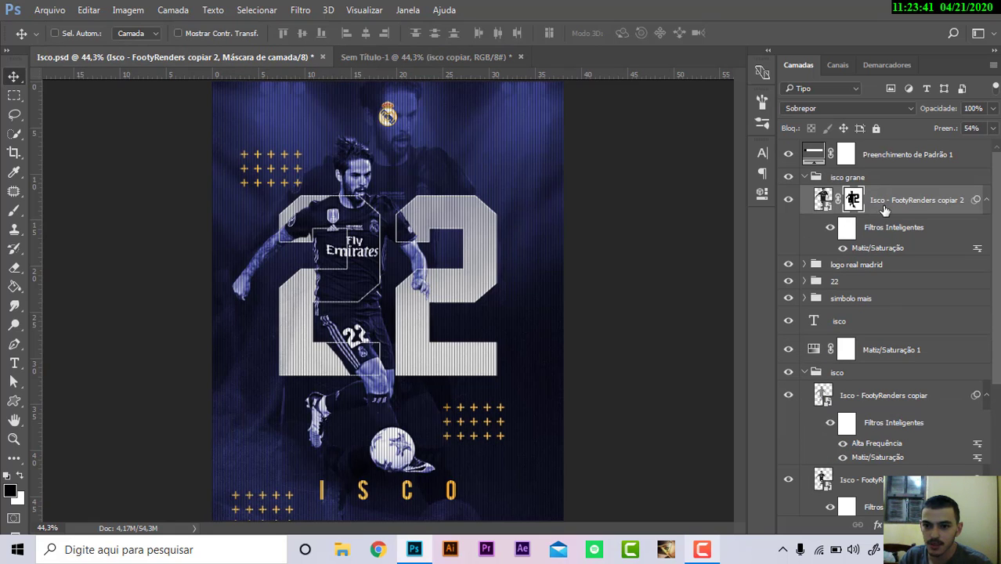
pyautogui.click(379, 64)
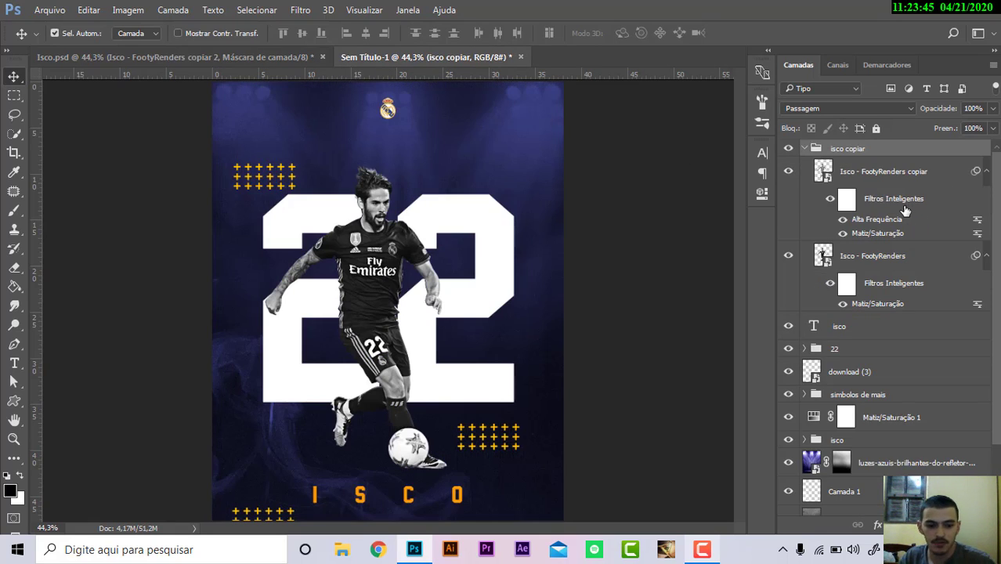
# Merge the 'isco copiar' group into a single layer with Ctrl+E
pyautogui.hotkey('ctrl', 'e')
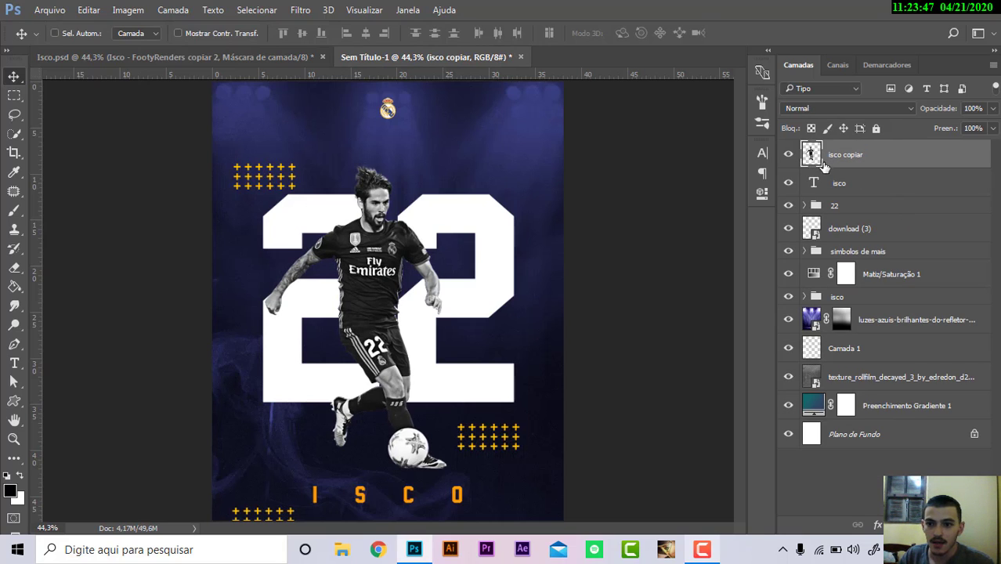
pyautogui.hotkey('ctrl', 'z')
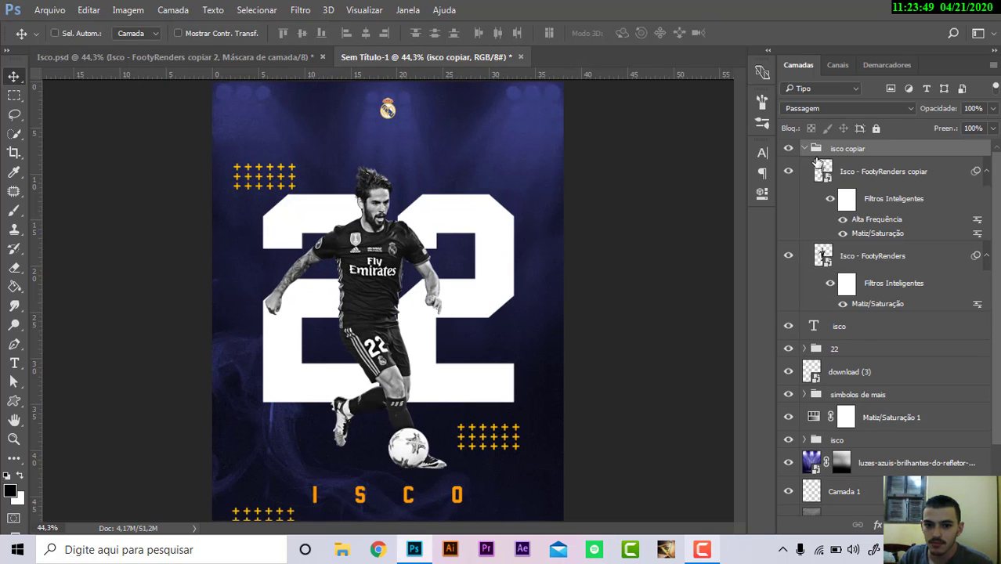
pyautogui.hotkey('ctrl', 'e')
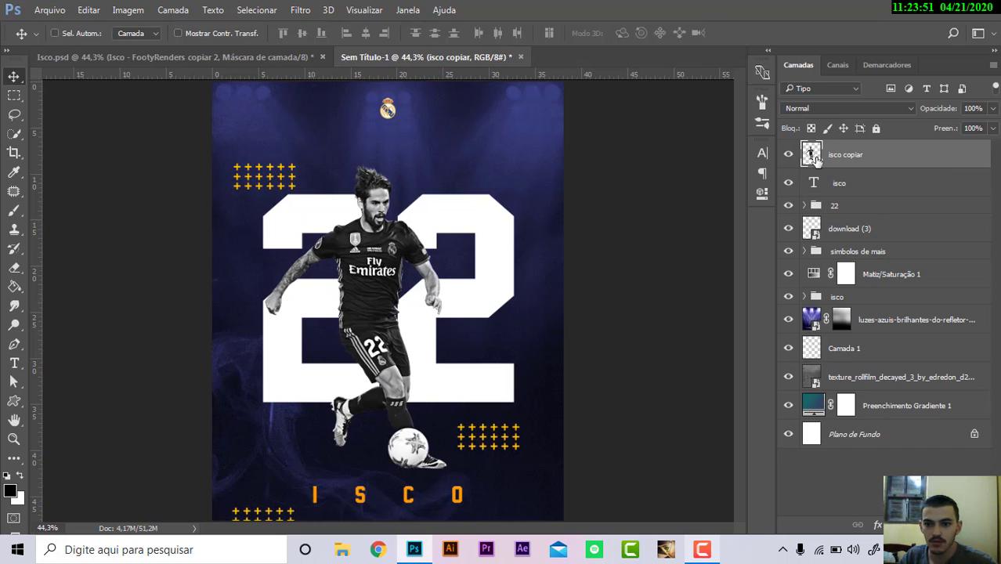
# Scale the merged player up to about 150% and add a layer mask
pyautogui.hotkey('ctrl', 't')
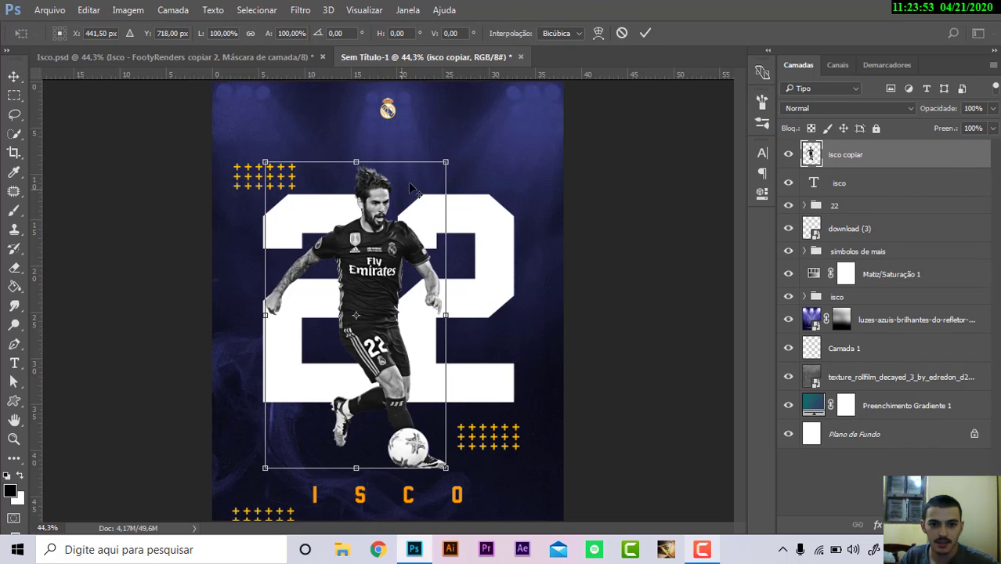
pyautogui.moveTo(446, 160); pyautogui.dragTo(552, 105)
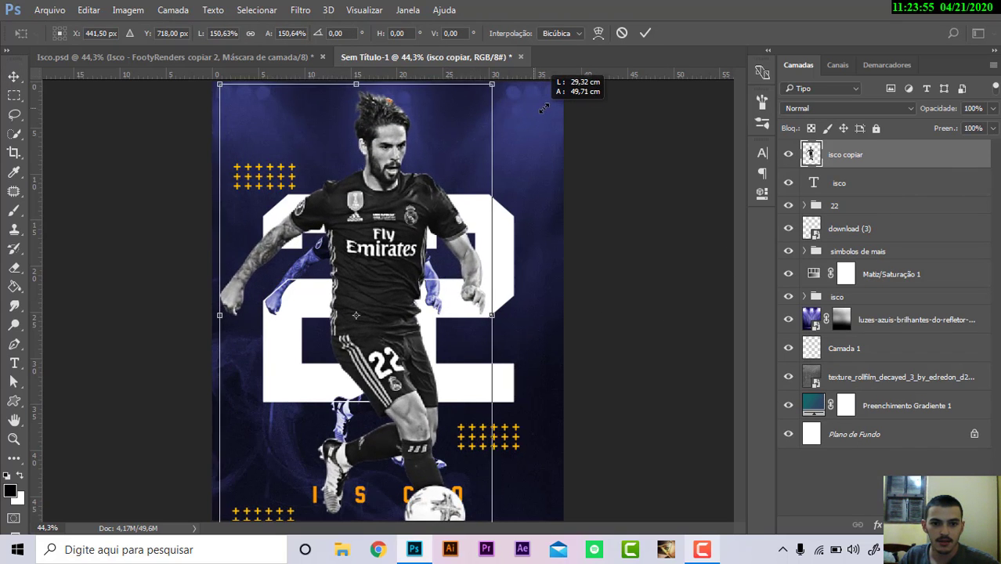
pyautogui.press('Return')
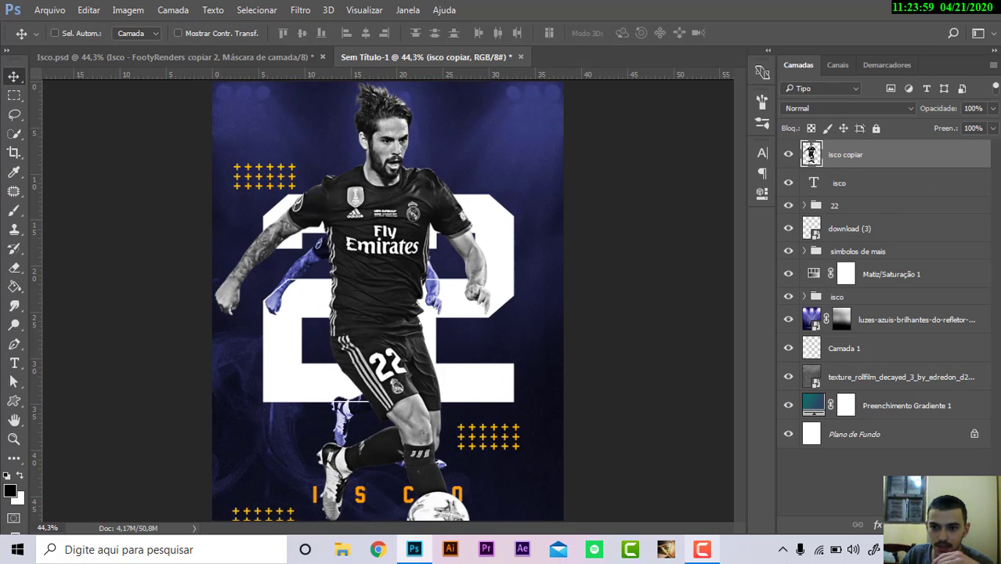
pyautogui.click(896, 524)
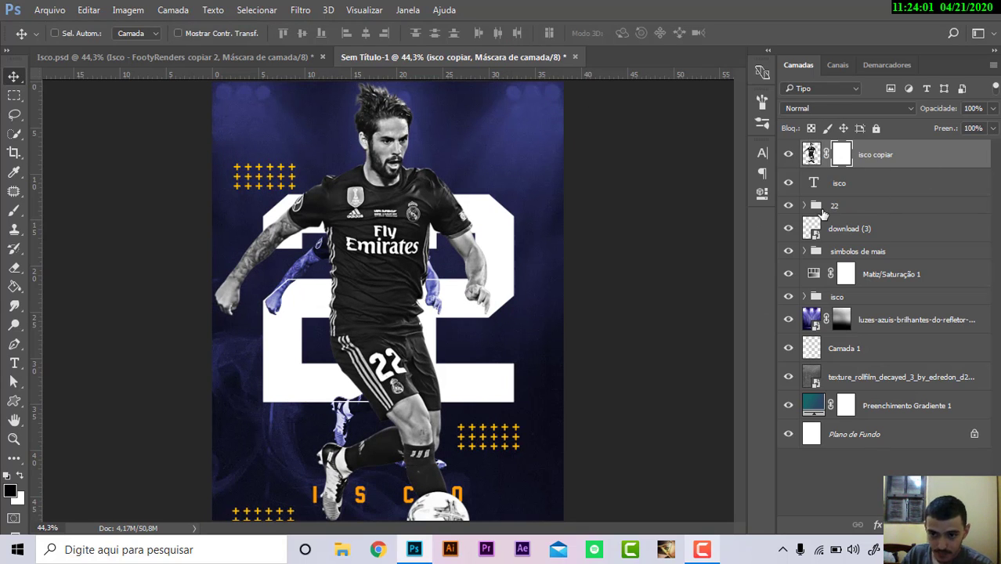
# Expand the 22 group and test-load its selection, checking the Isco reference poster
pyautogui.click(804, 205)
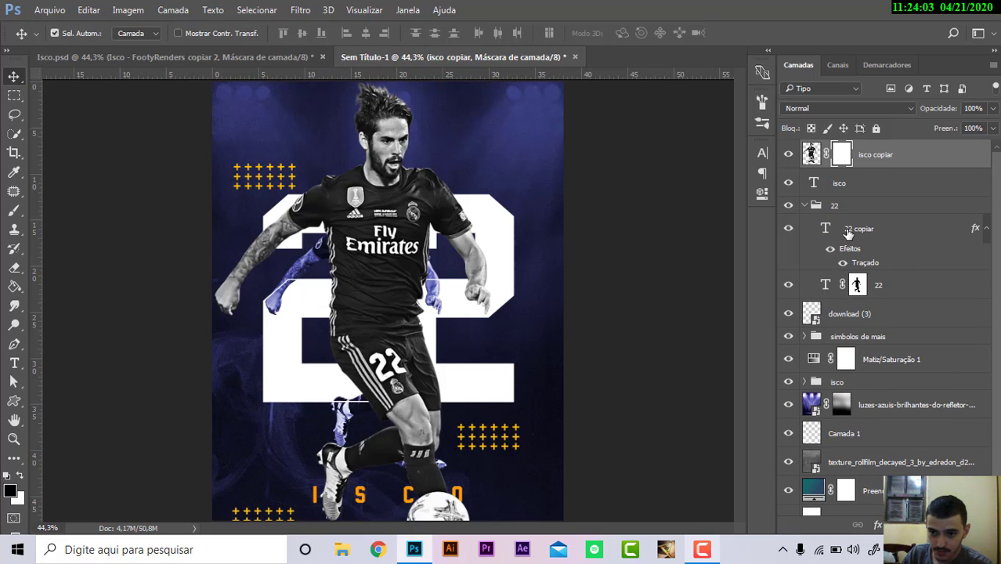
pyautogui.keyDown('ctrl'); pyautogui.click(859, 286); pyautogui.keyUp('ctrl')
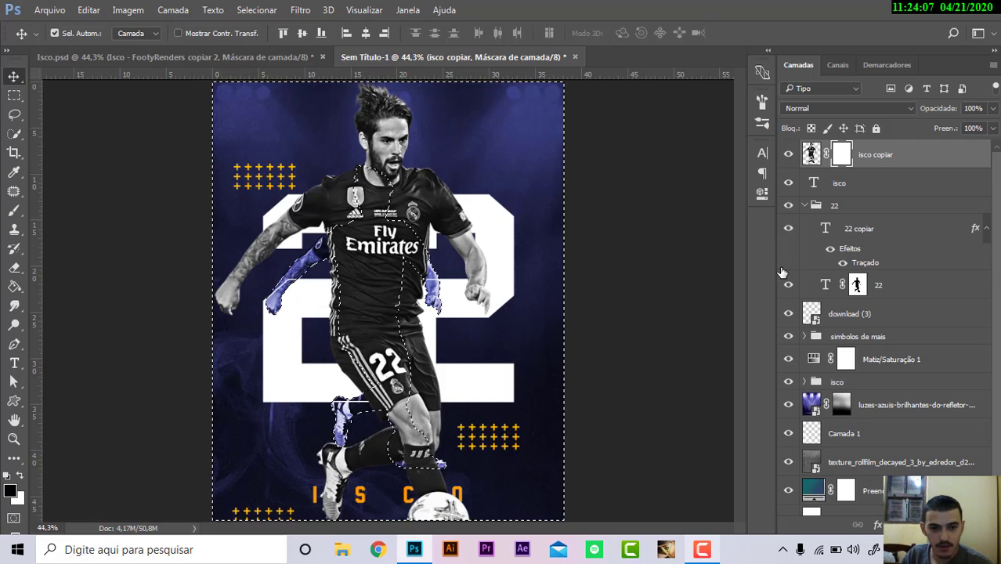
pyautogui.hotkey('ctrl', 'd')
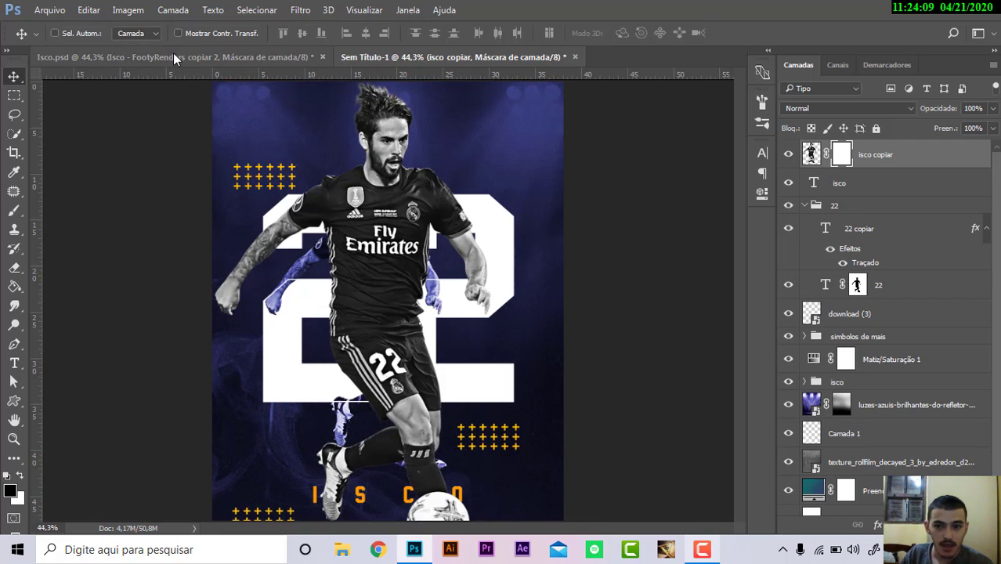
pyautogui.click(173, 57)
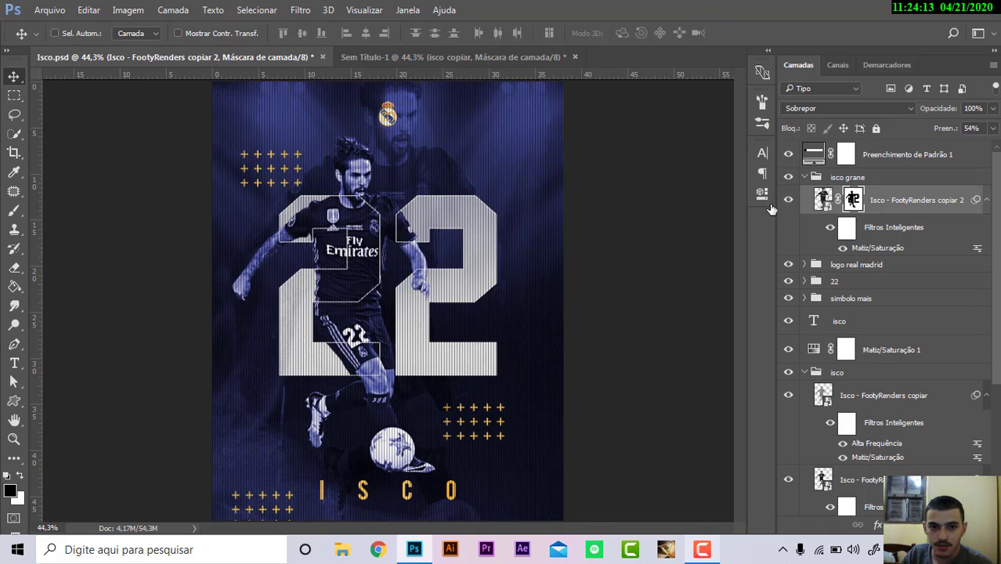
pyautogui.click(433, 59)
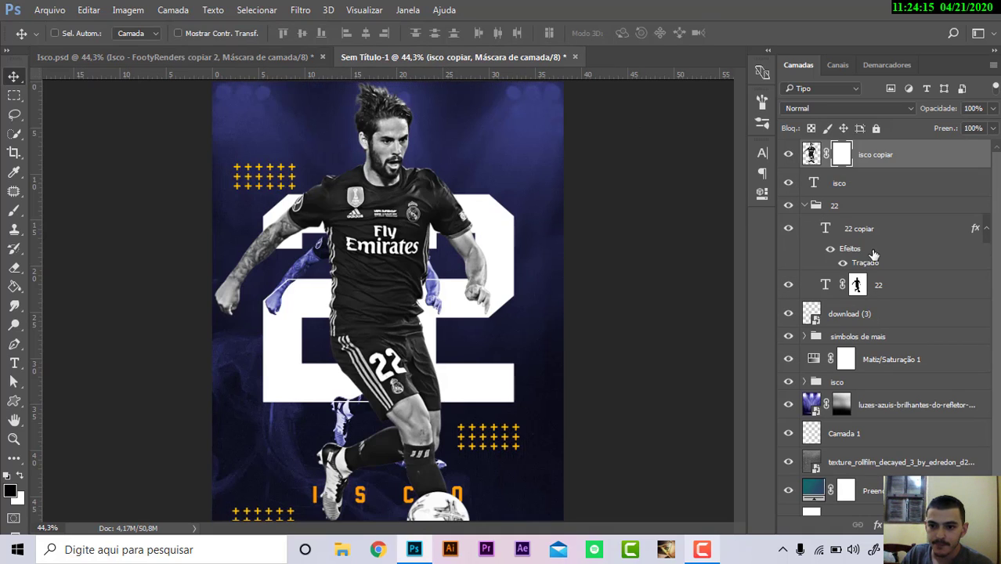
# Load the '22 copiar' digits as a selection and paint black on the player's mask inside it
pyautogui.click(856, 230)
pyautogui.keyDown('ctrl'); pyautogui.click(826, 231); pyautogui.keyUp('ctrl')
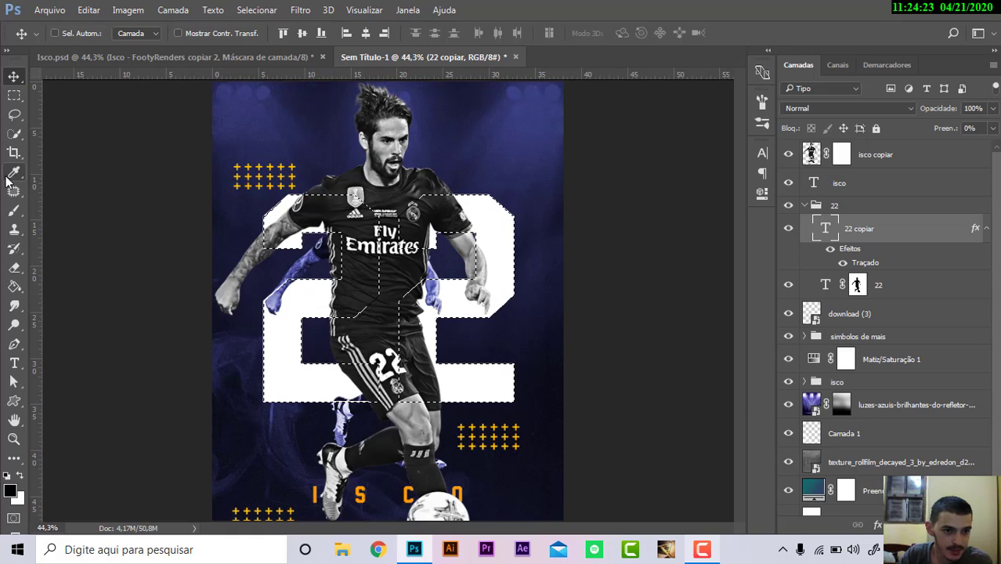
pyautogui.click(14, 209)
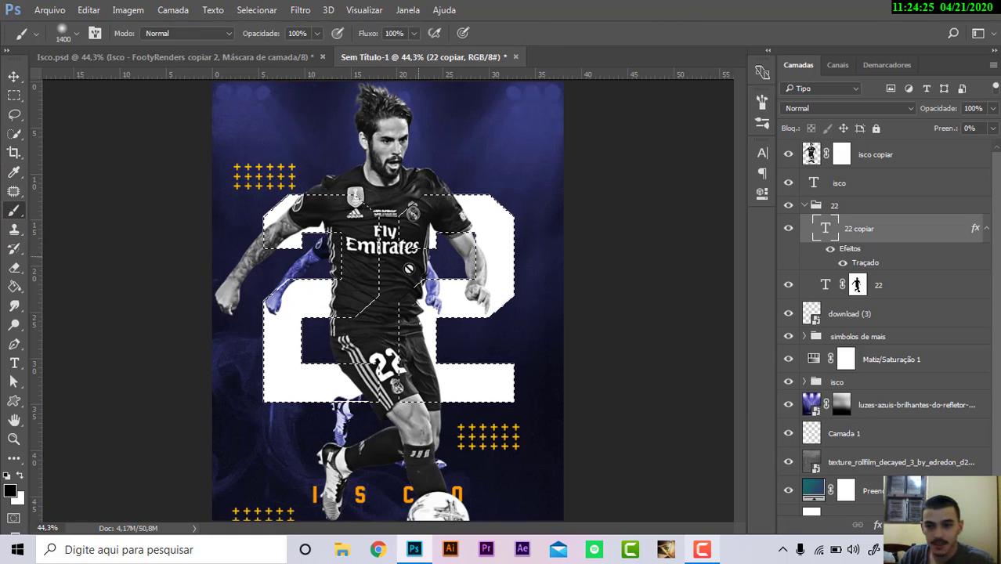
pyautogui.click(841, 154)
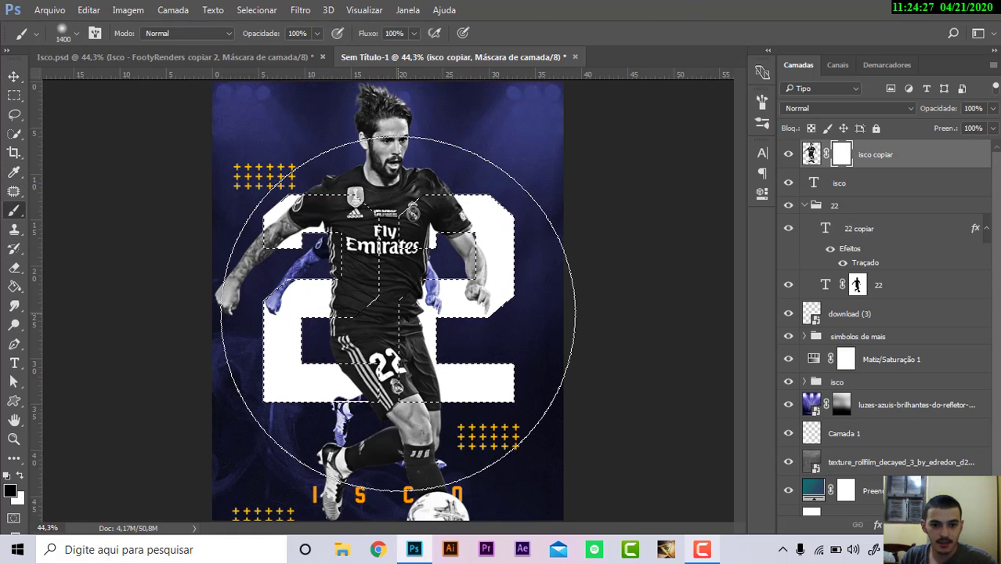
pyautogui.moveTo(337, 313); pyautogui.dragTo(393, 309)
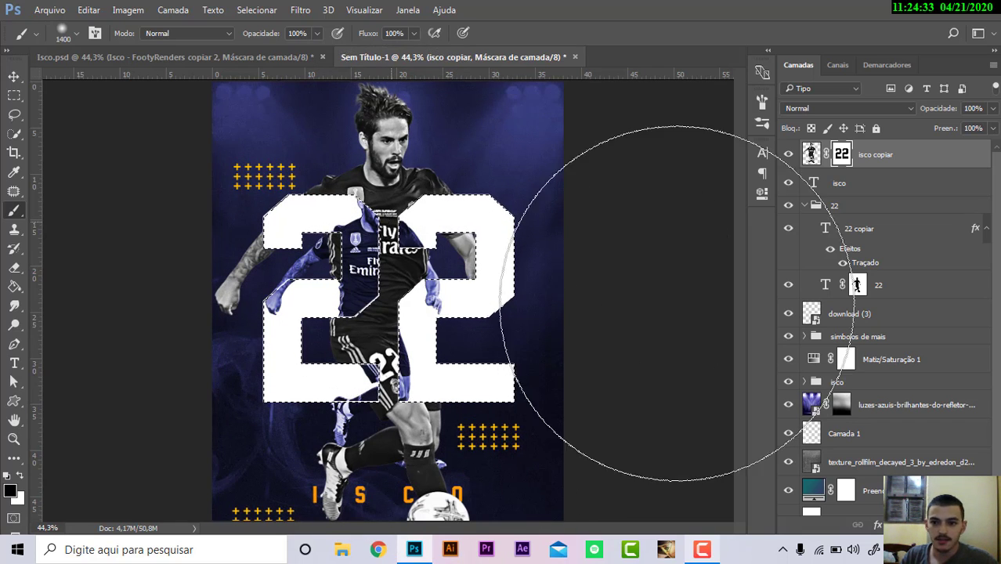
# Try masking outside the player, undo it, deselect and collapse the 22 group
pyautogui.keyDown('ctrl'); pyautogui.click(857, 285); pyautogui.keyUp('ctrl')
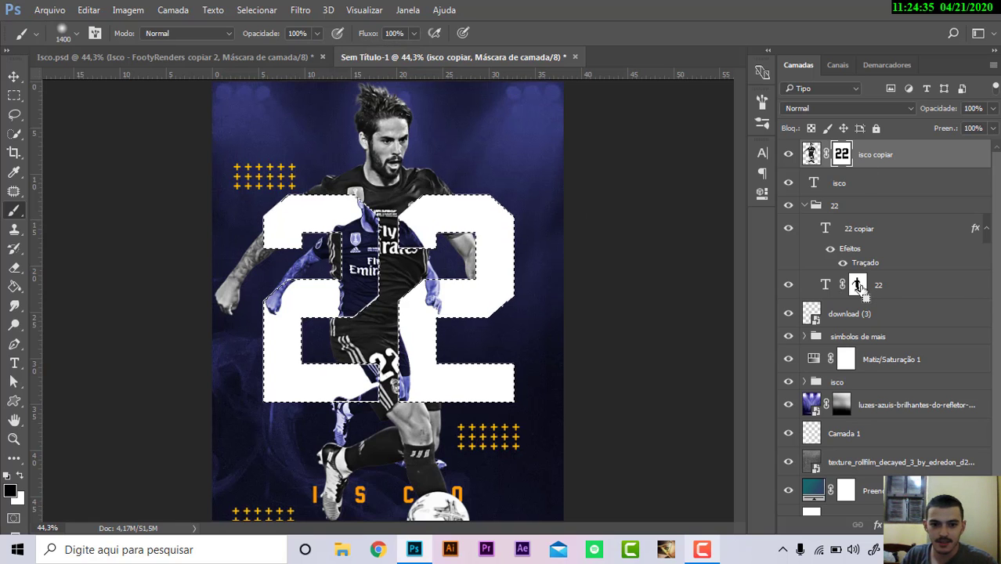
pyautogui.moveTo(592, 267); pyautogui.dragTo(408, 297)
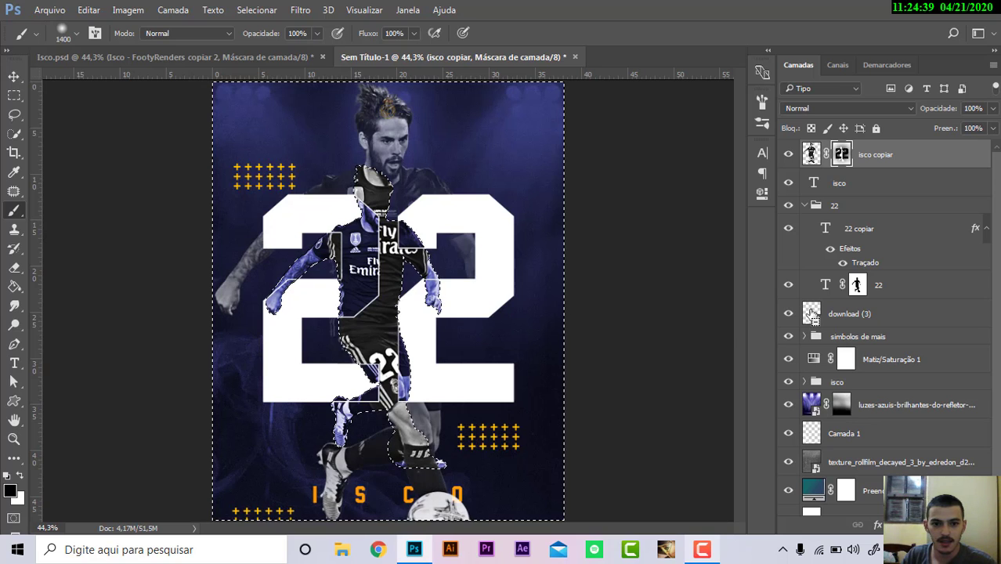
pyautogui.hotkey('ctrl', 'z')
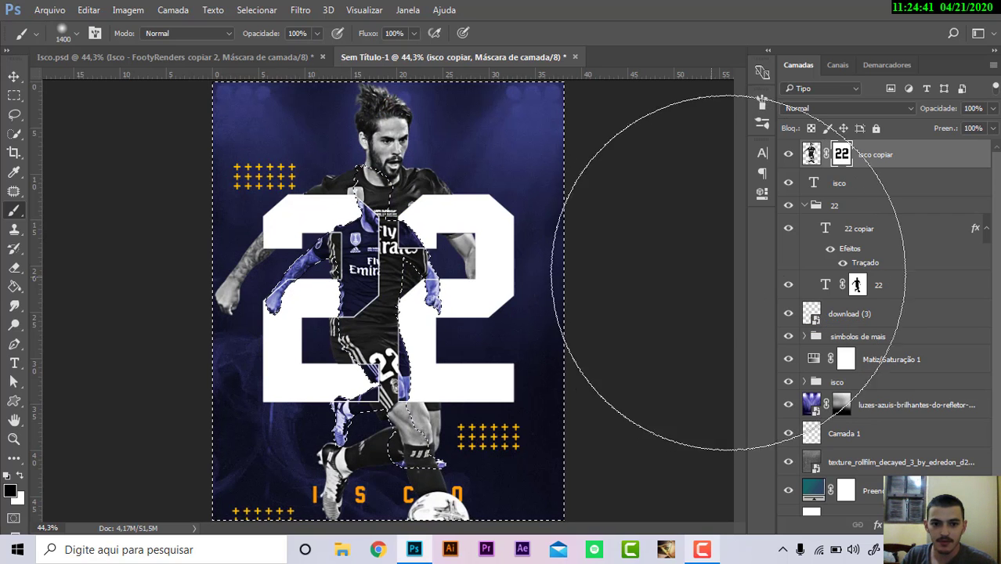
pyautogui.hotkey('ctrl', 'd')
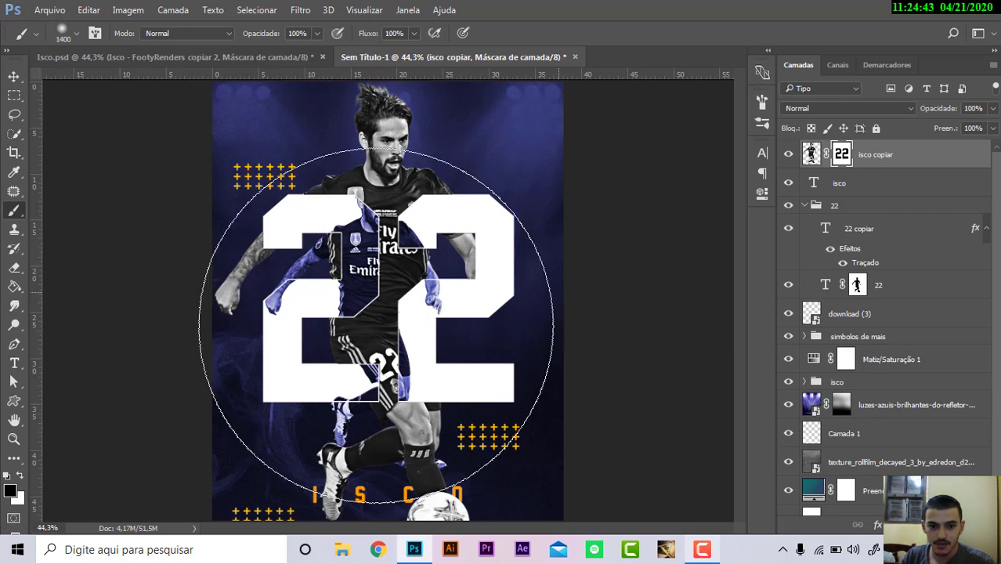
pyautogui.click(804, 205)
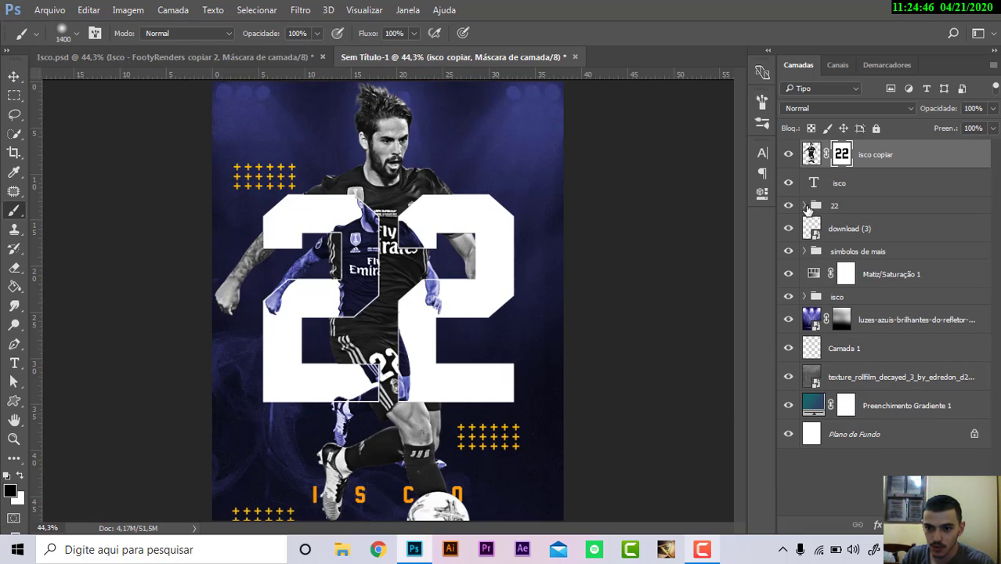
# Reveal the player's torso over the 22 on the 'isco copiar' mask and clear the selection
pyautogui.click(804, 297)
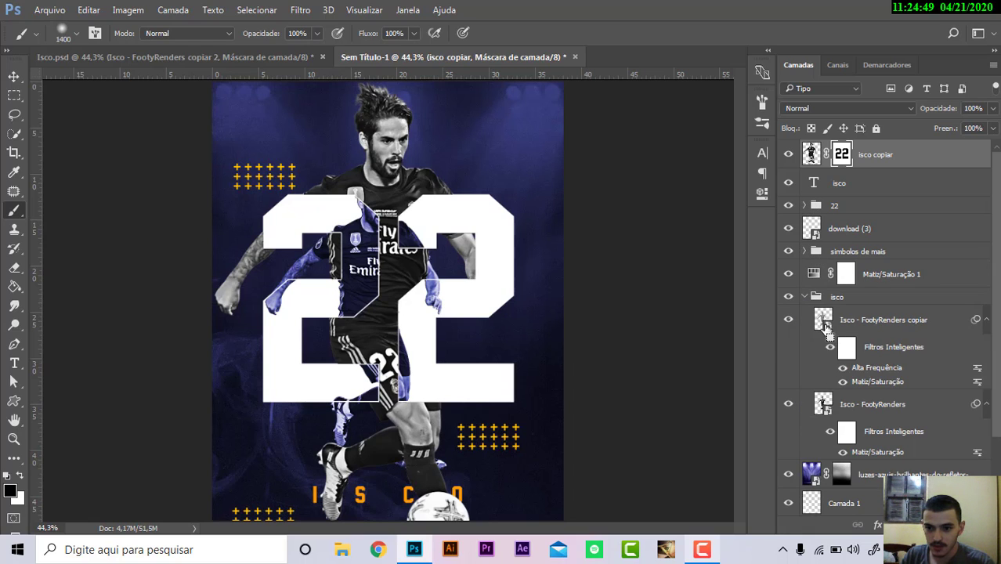
pyautogui.moveTo(391, 328)
pyautogui.mouseDown()
pyautogui.moveTo(378, 352)
pyautogui.moveTo(391, 324)
pyautogui.mouseUp()
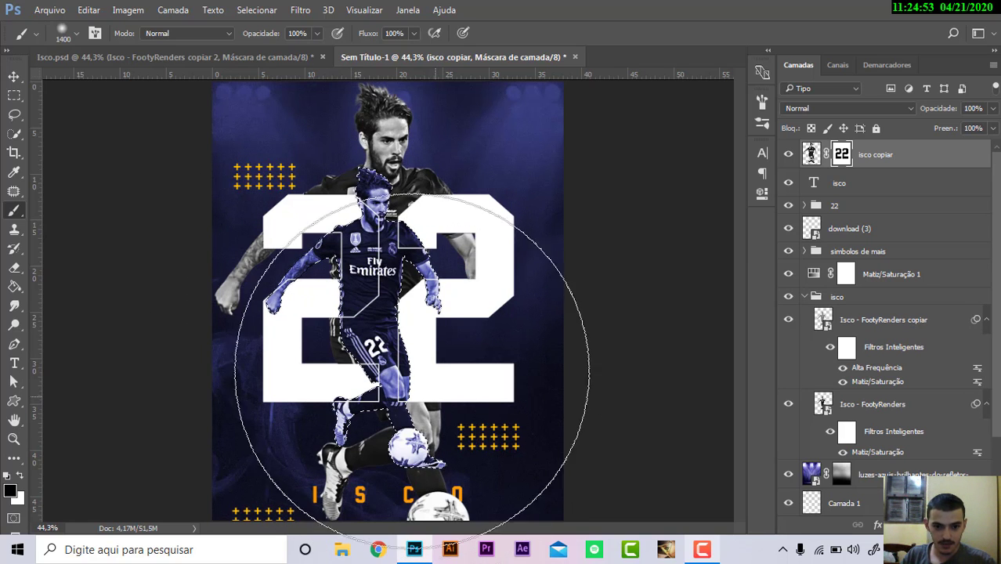
pyautogui.click(823, 404)
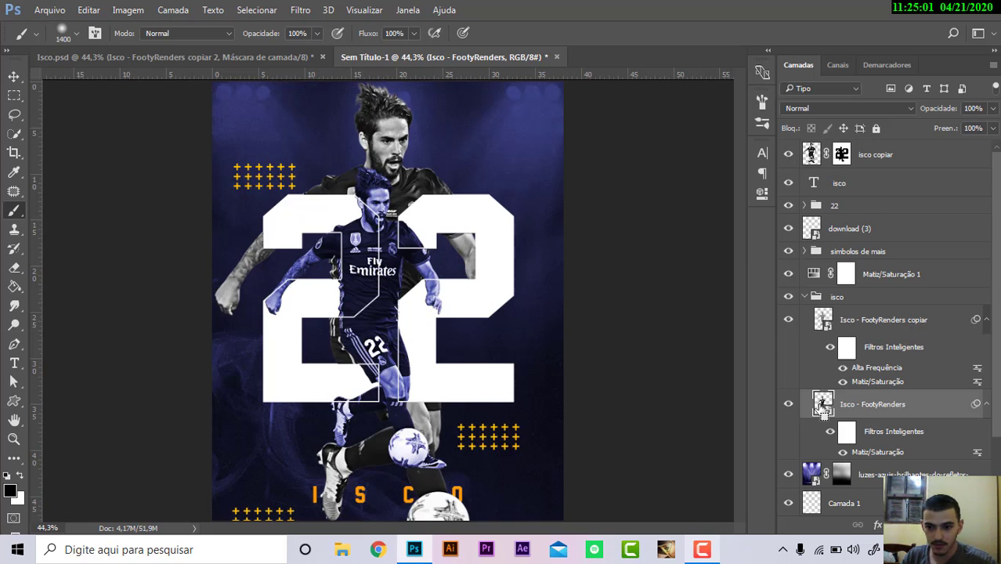
pyautogui.click(841, 154)
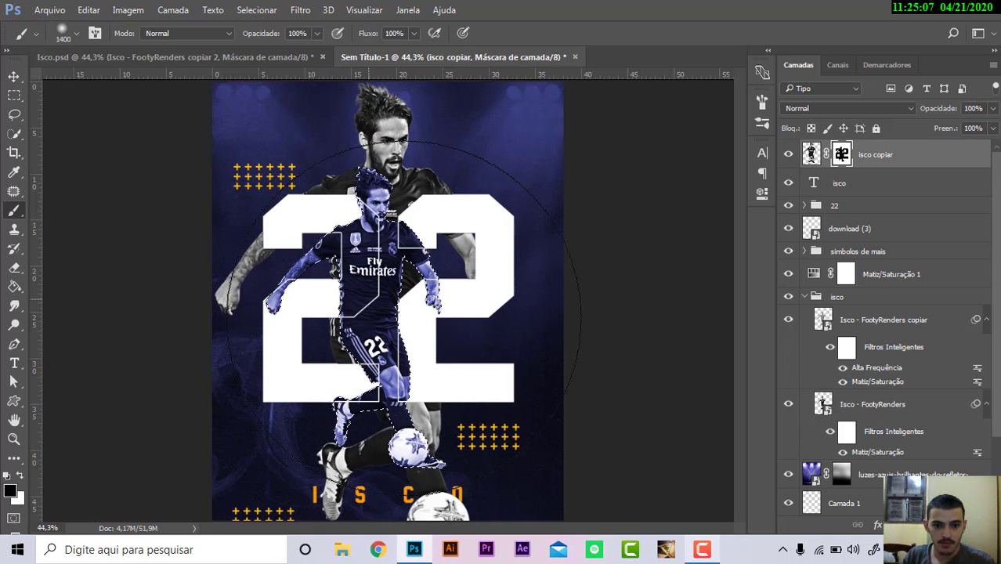
pyautogui.hotkey('ctrl', 'd')
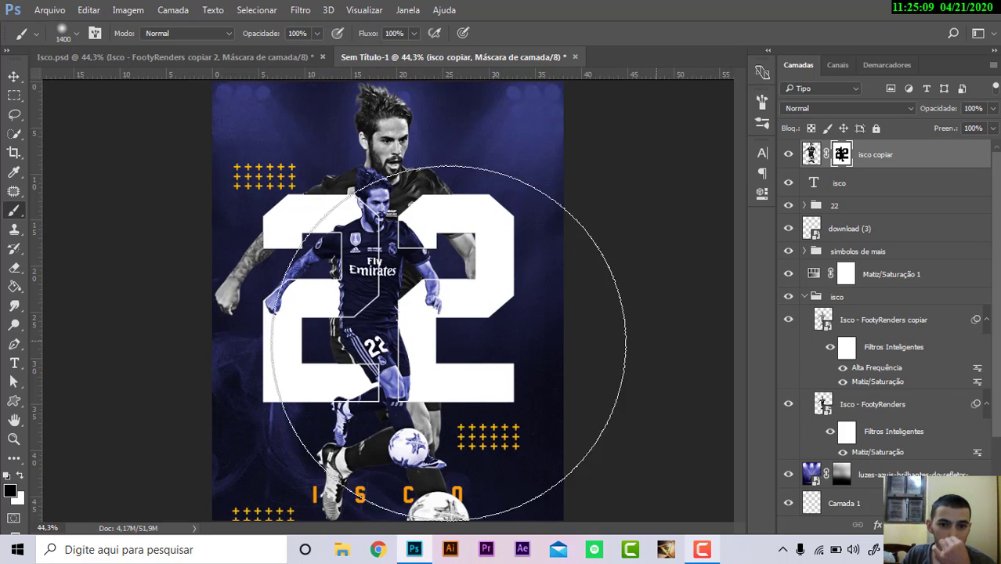
pyautogui.click(13, 76)
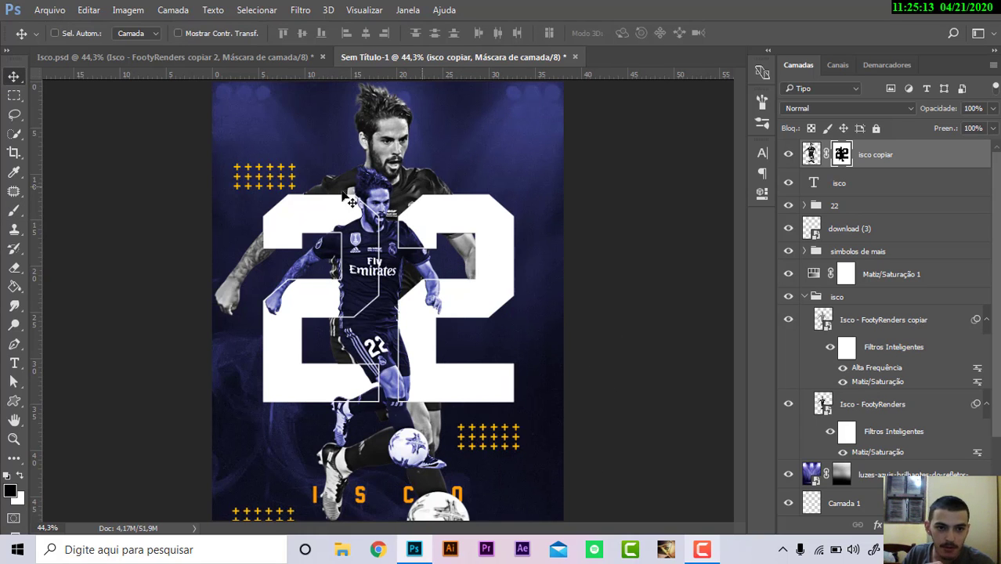
# Set 'isco copiar' to Sobrepor blend mode at 66% opacity, comparing against Isco.psd
pyautogui.click(263, 54)
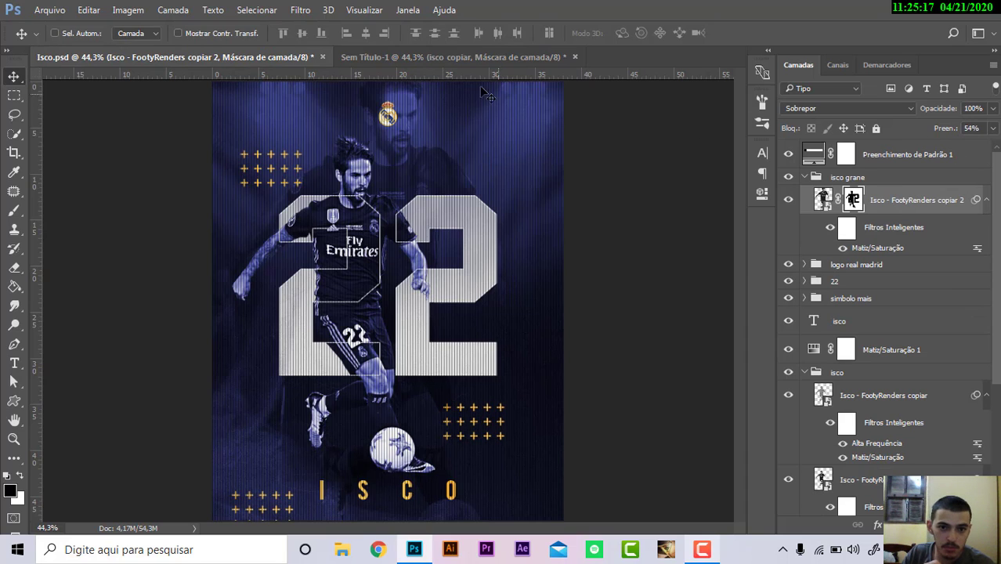
pyautogui.click(431, 62)
pyautogui.click(813, 111)
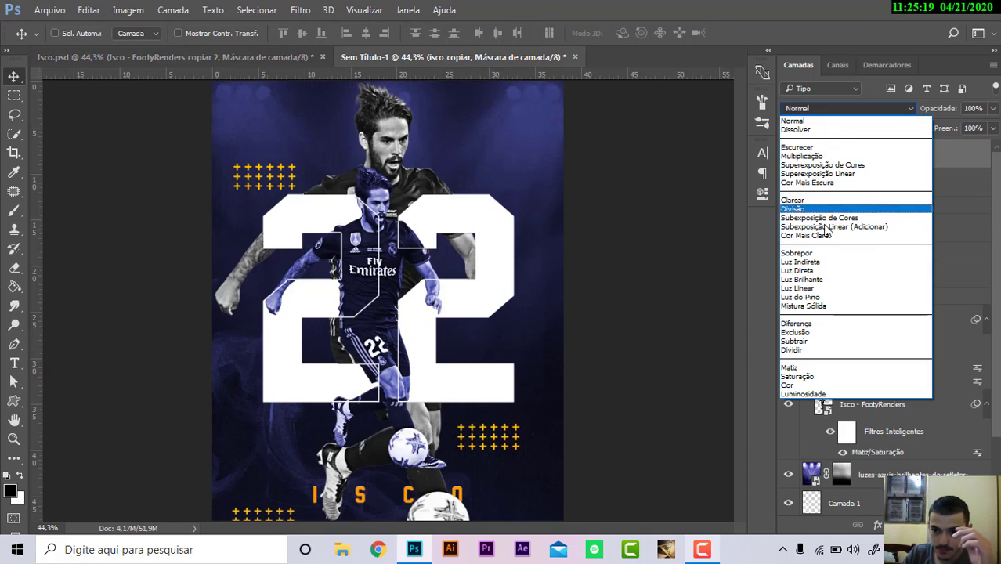
pyautogui.click(818, 248)
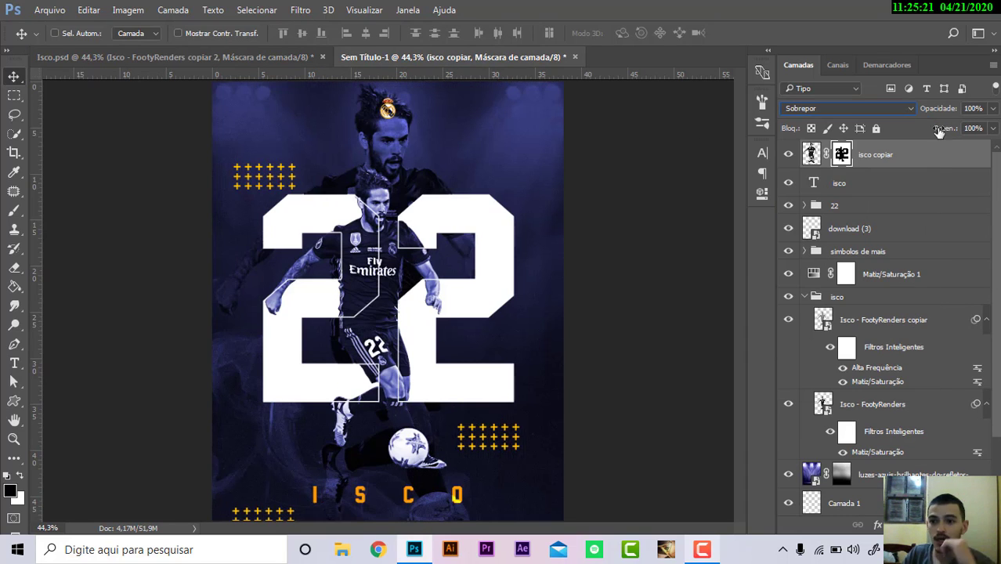
pyautogui.moveTo(936, 116); pyautogui.dragTo(886, 116)
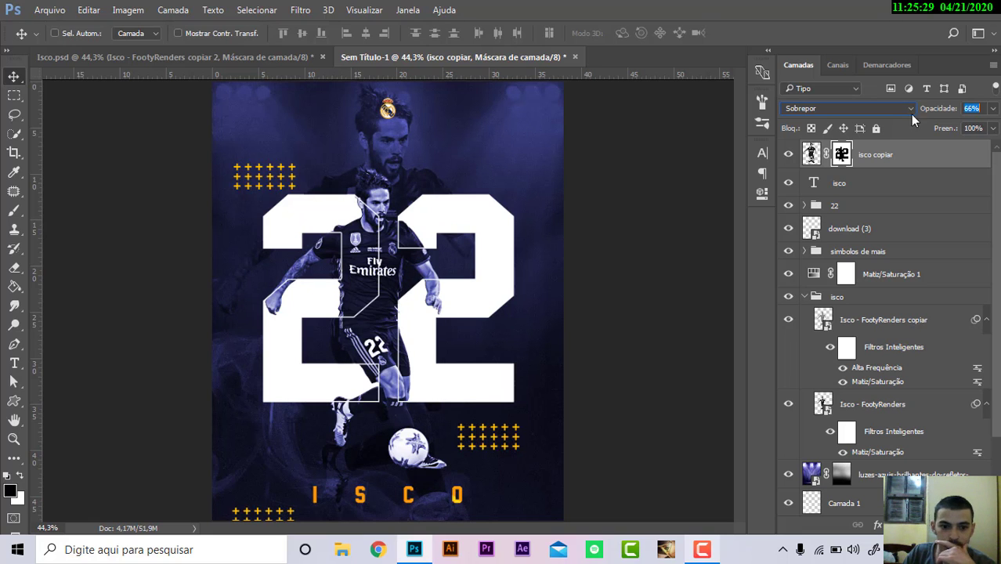
pyautogui.press('Return')
pyautogui.click(259, 53)
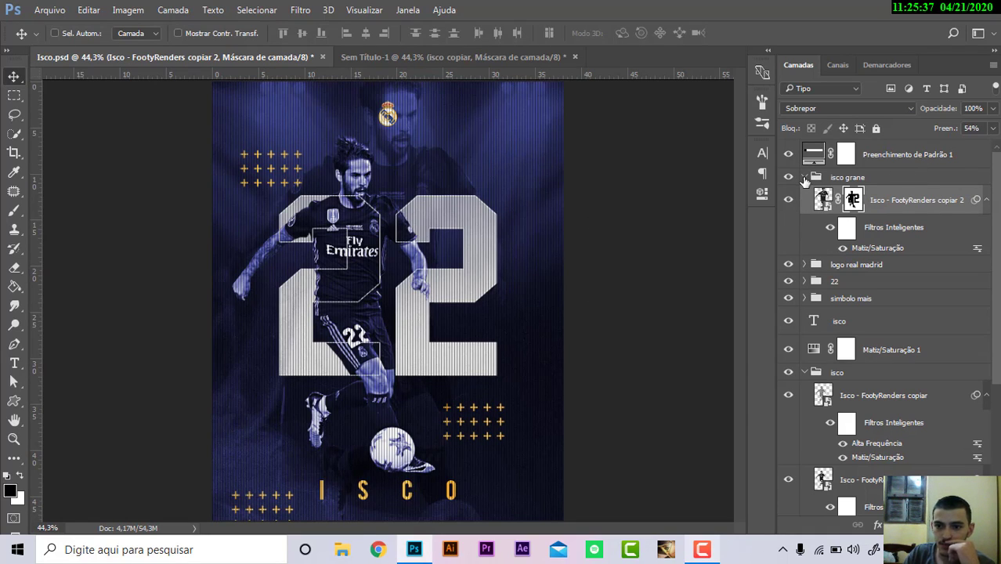
pyautogui.click(804, 179)
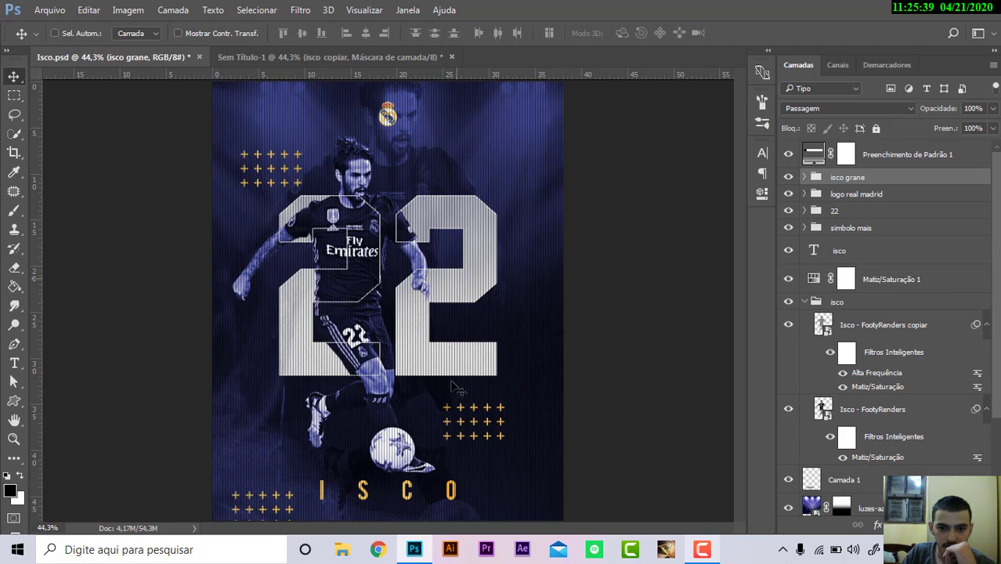
# Add a Padrão pattern fill layer above 'isco copiar' using the black-and-white stripe pattern
pyautogui.click(286, 55)
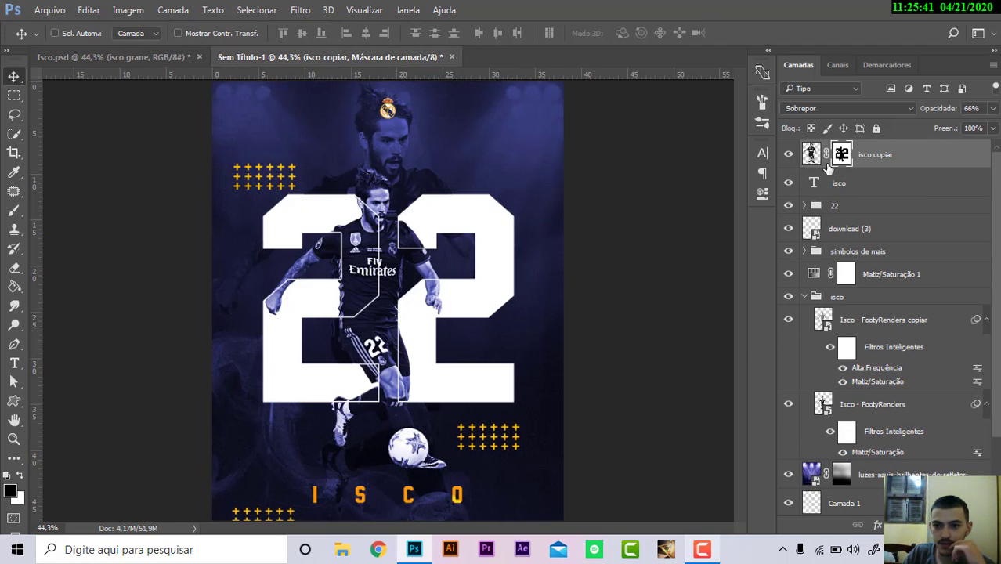
pyautogui.click(811, 154)
pyautogui.click(908, 524)
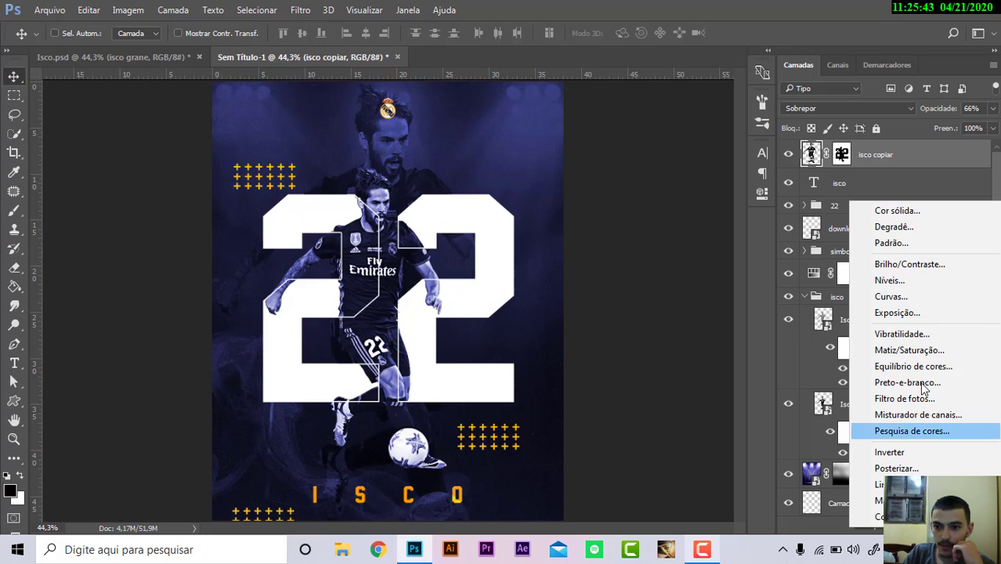
pyautogui.click(900, 243)
pyautogui.click(616, 266)
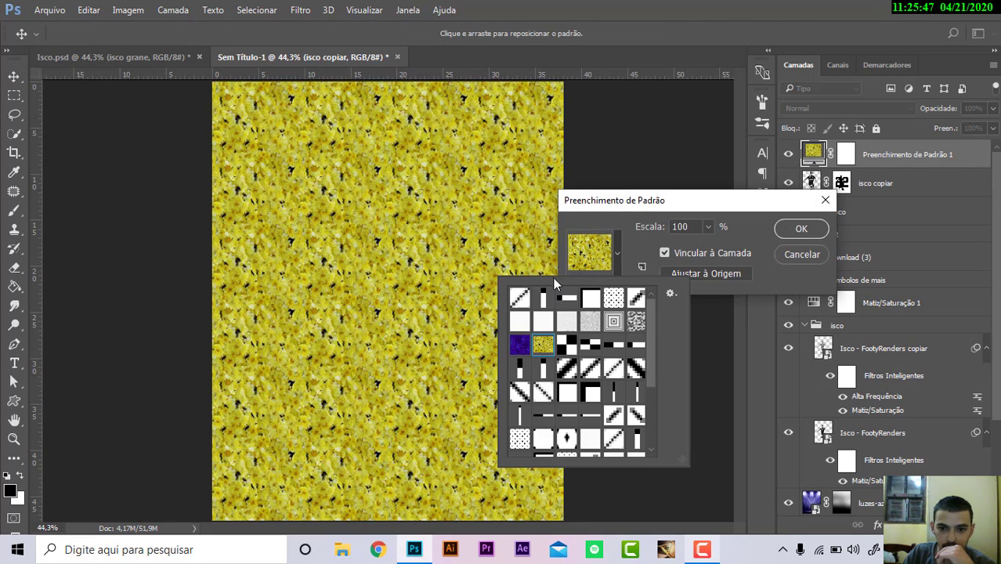
pyautogui.click(567, 298)
# Confirm the stripe pattern fill and check the reference pattern layer's blend settings in Isco.psd
pyautogui.click(791, 227)
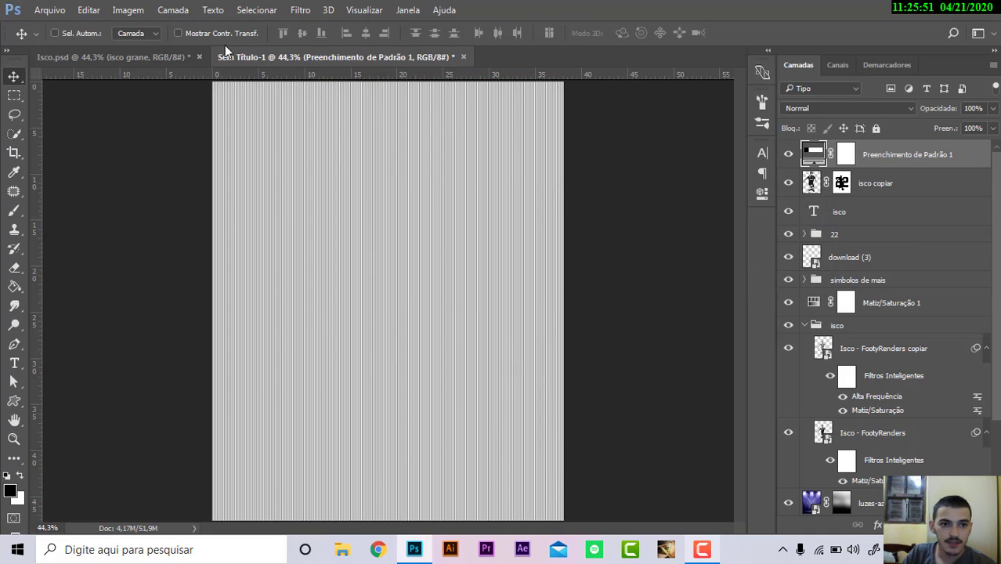
pyautogui.click(114, 56)
pyautogui.click(869, 163)
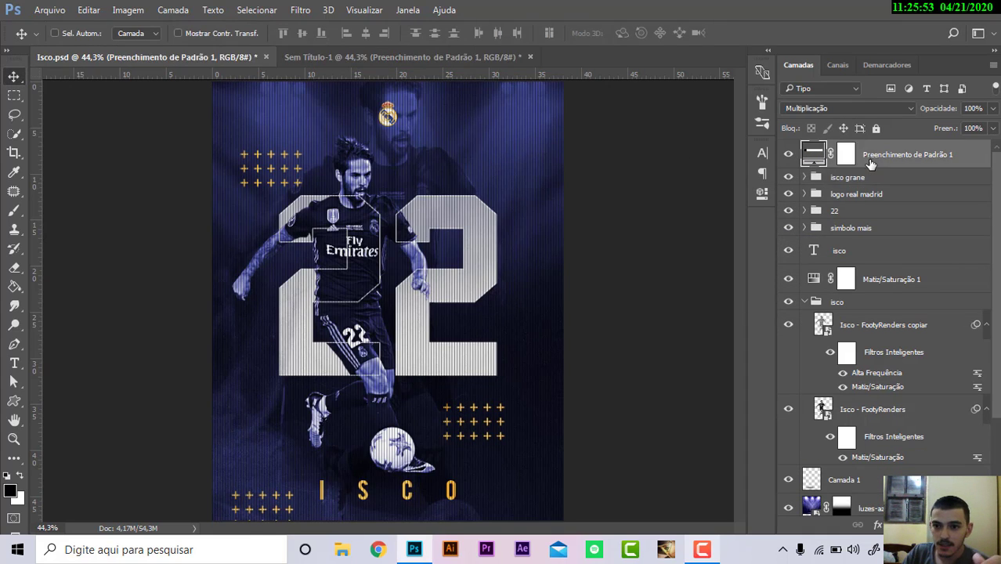
pyautogui.click(362, 57)
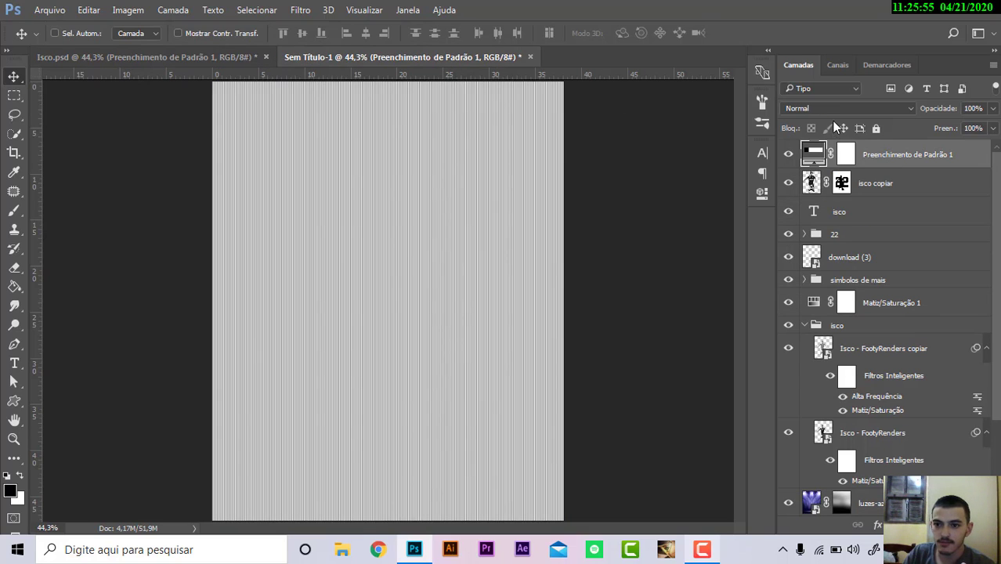
# Set the stripe layer's blend mode to Multiplicação and compare it with Isco.psd
pyautogui.click(845, 108)
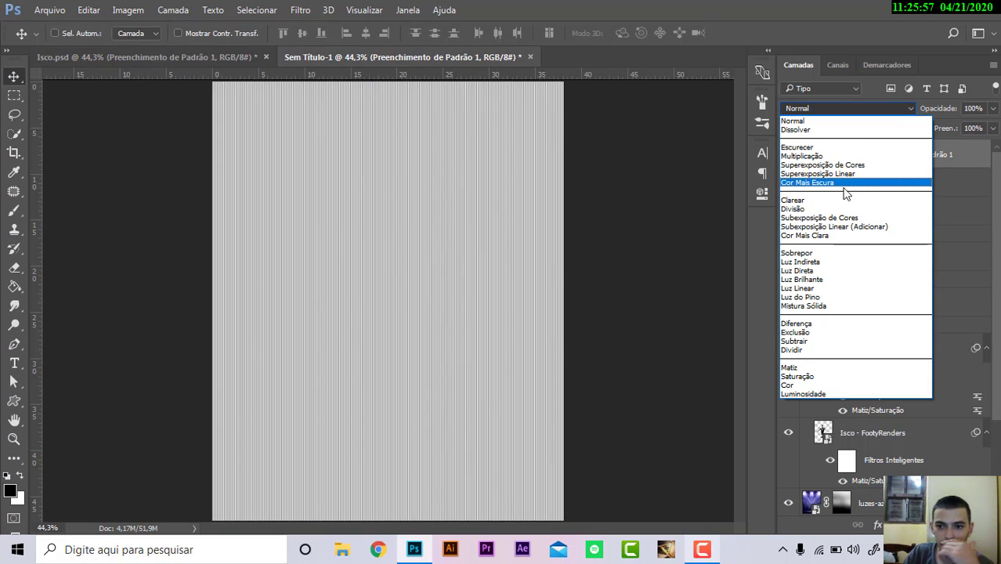
pyautogui.click(810, 161)
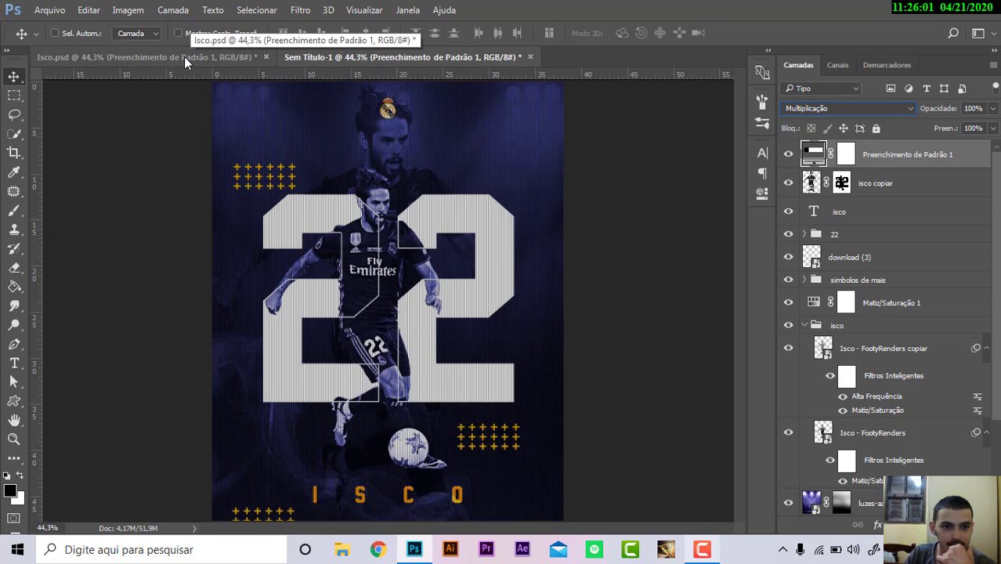
pyautogui.click(158, 54)
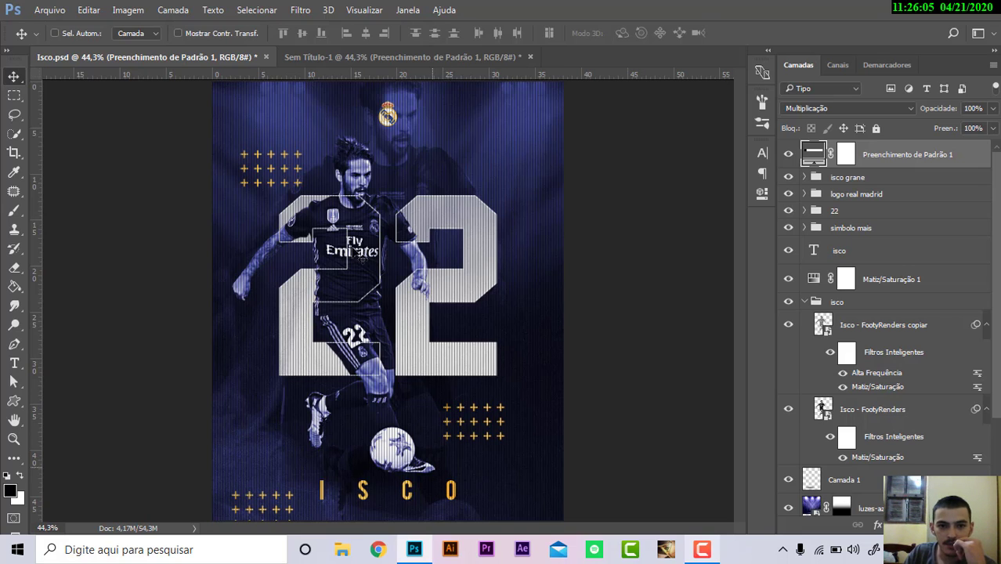
pyautogui.click(309, 63)
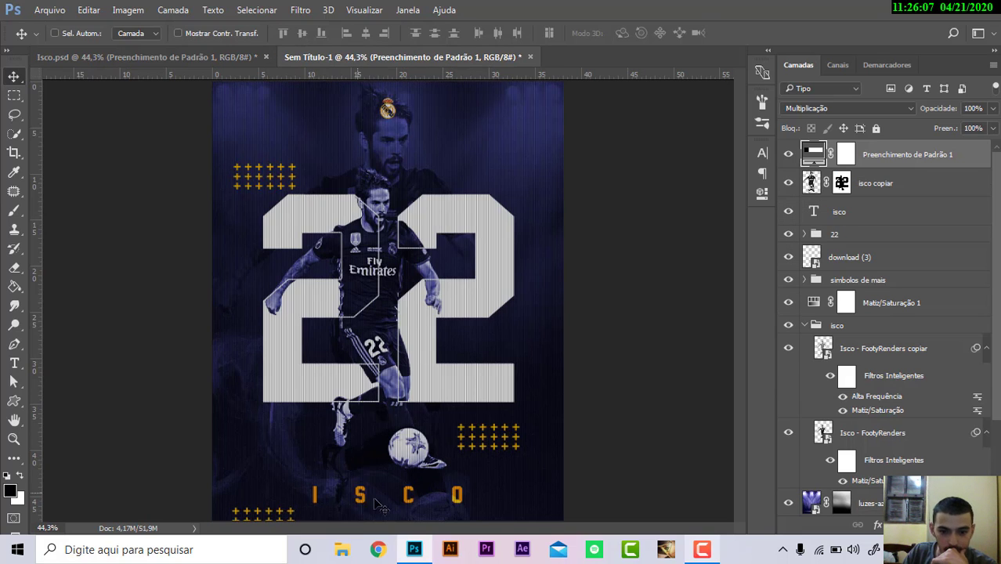
pyautogui.scroll(-5, 916, 266)
pyautogui.scroll(5, 916, 266)
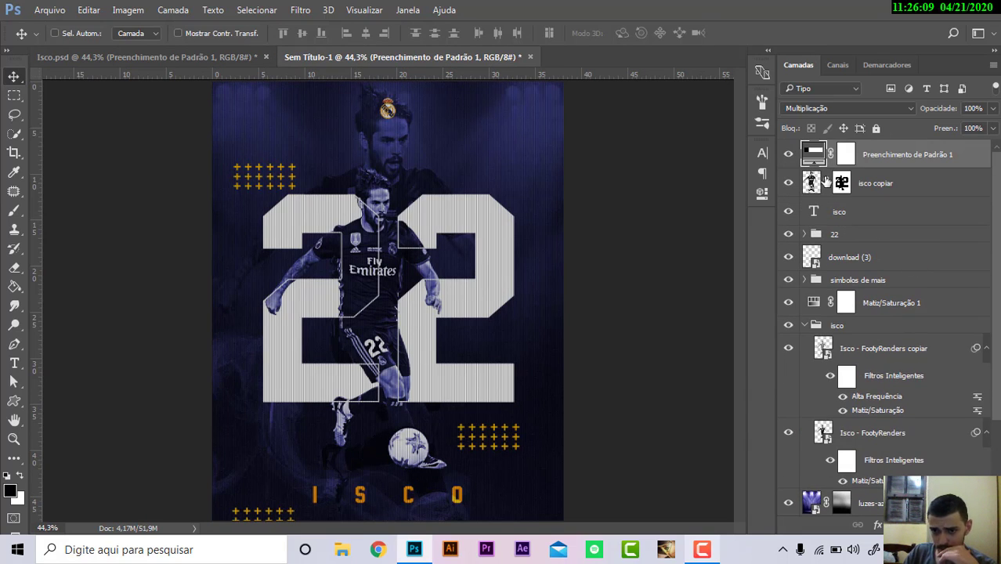
pyautogui.click(189, 60)
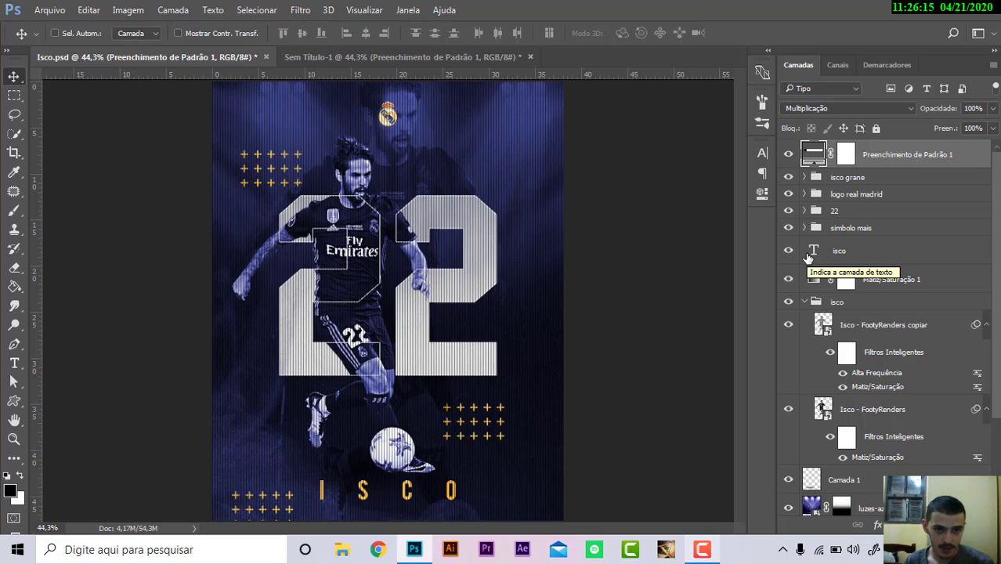
# Compare both posters, collapse the isco group and peek into the 22 group in Sem Título-1
pyautogui.click(438, 58)
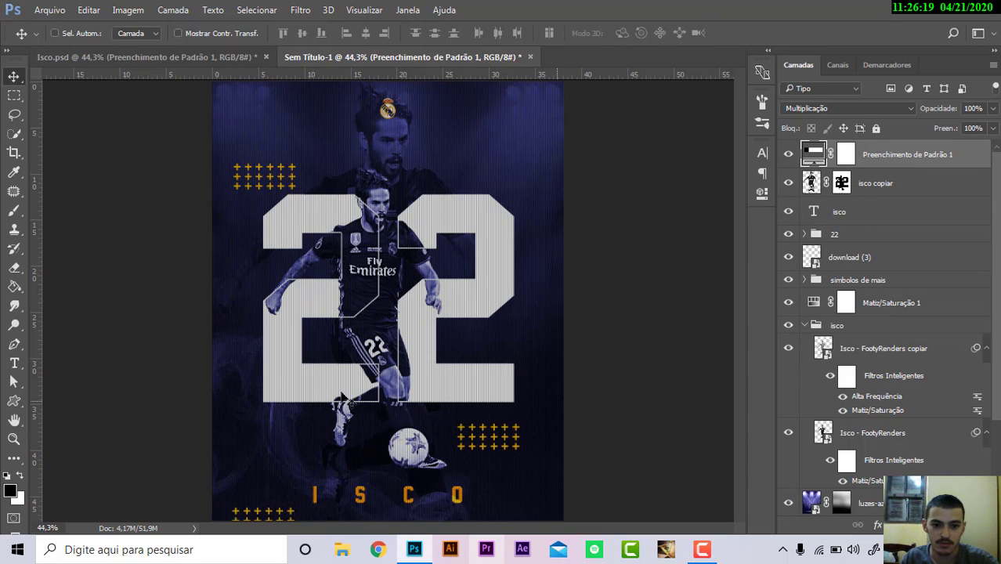
pyautogui.click(155, 60)
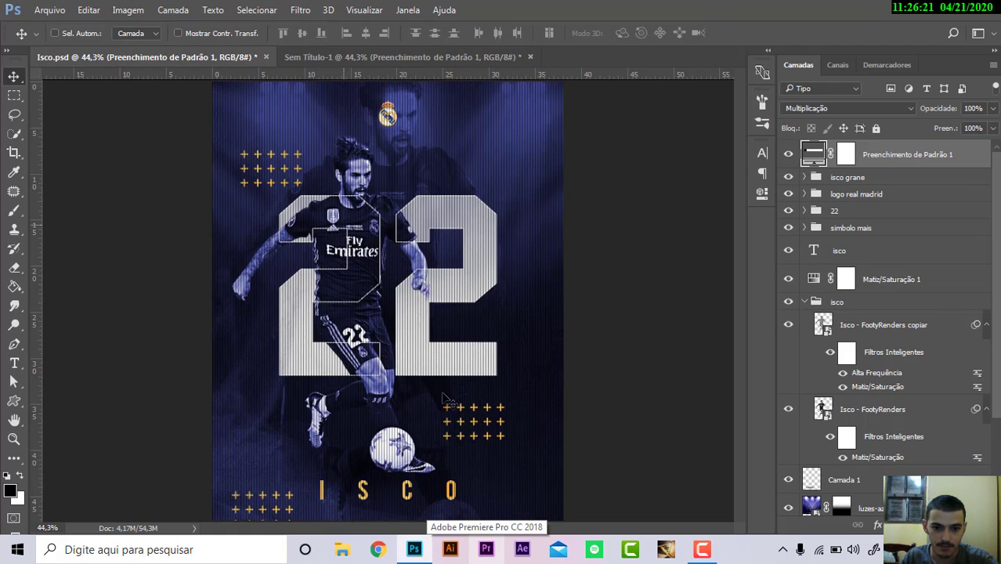
pyautogui.click(425, 60)
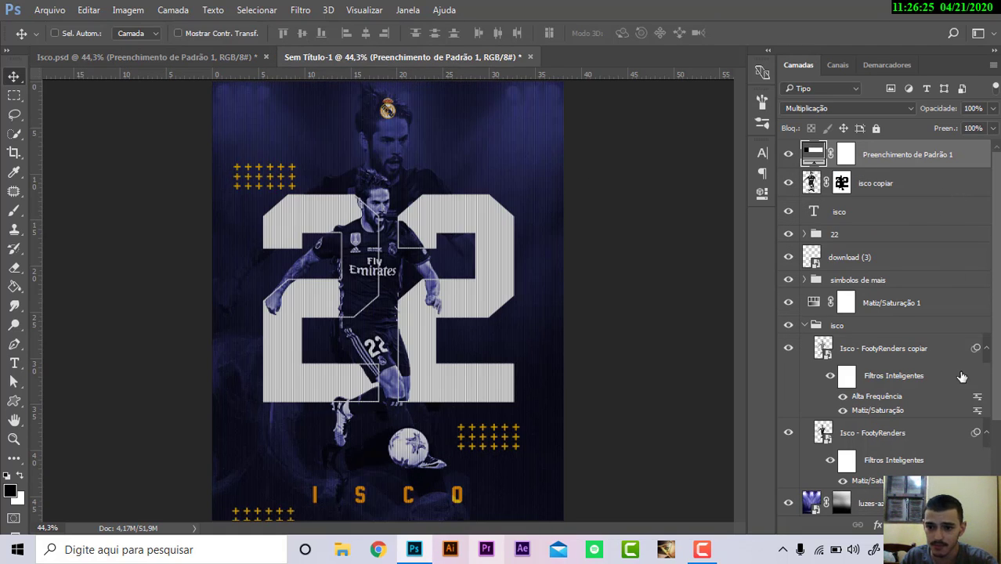
pyautogui.click(804, 326)
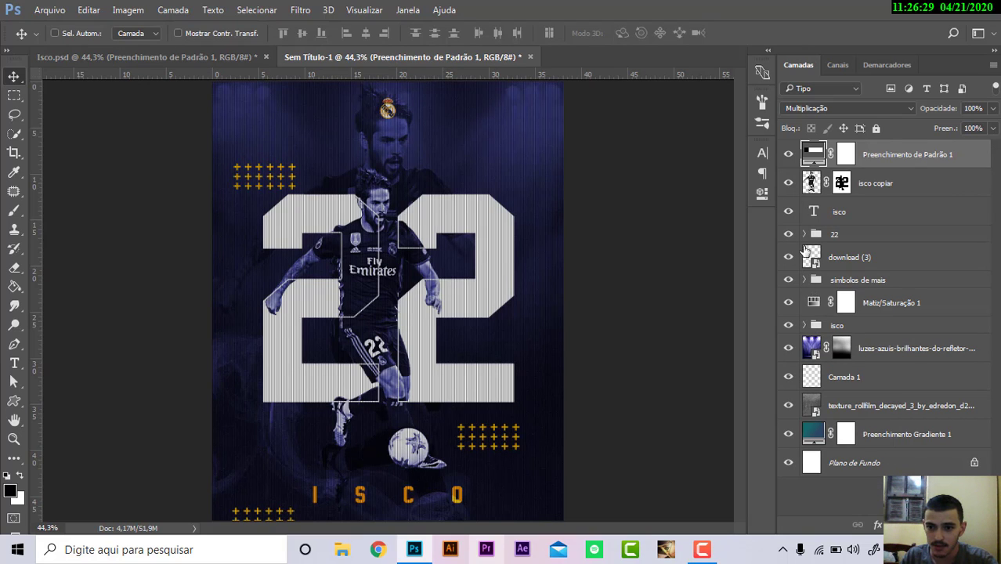
pyautogui.click(804, 234)
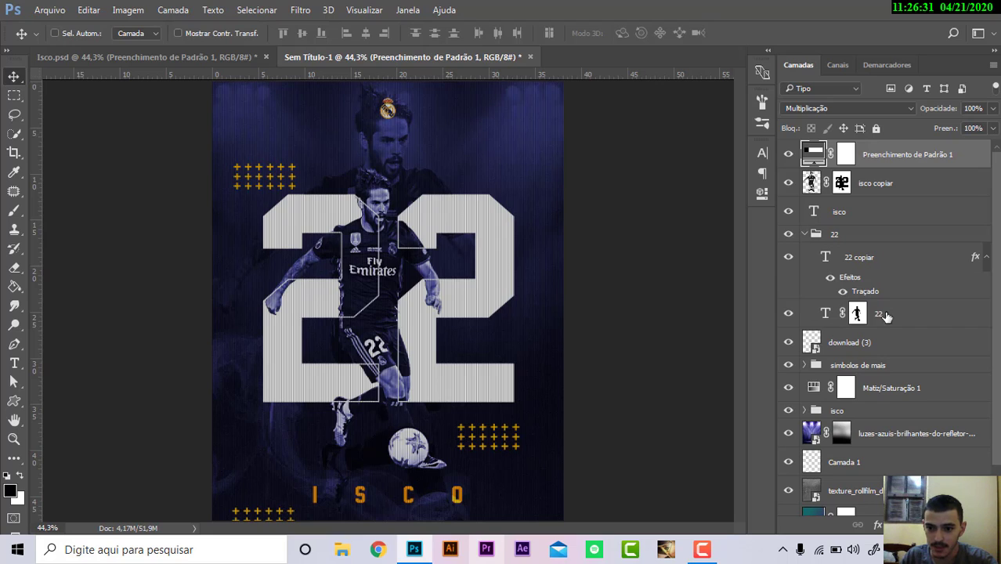
pyautogui.click(804, 234)
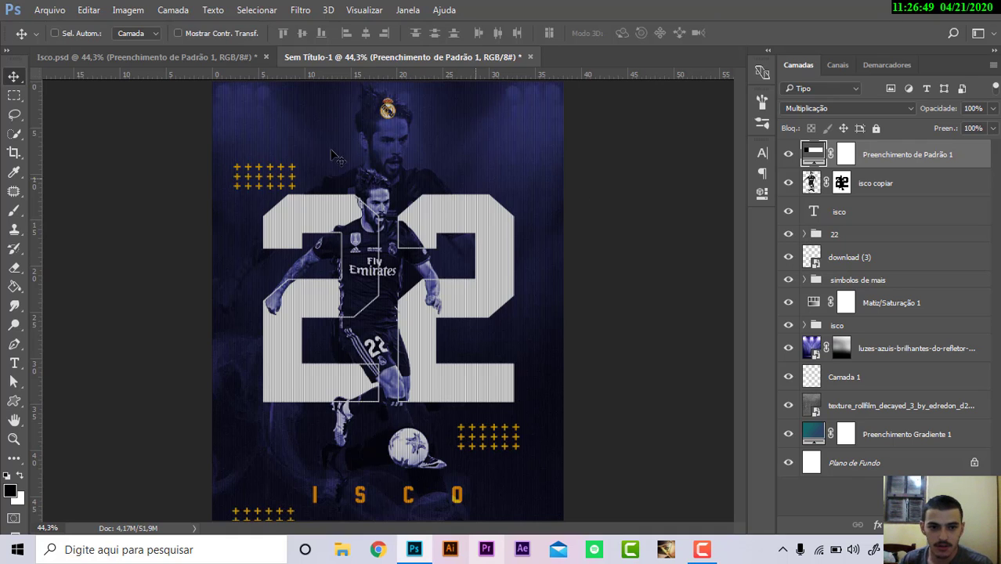
# In Isco.psd, collapse the isco group, expand the 22 group and select the masked 22 layer
pyautogui.click(205, 58)
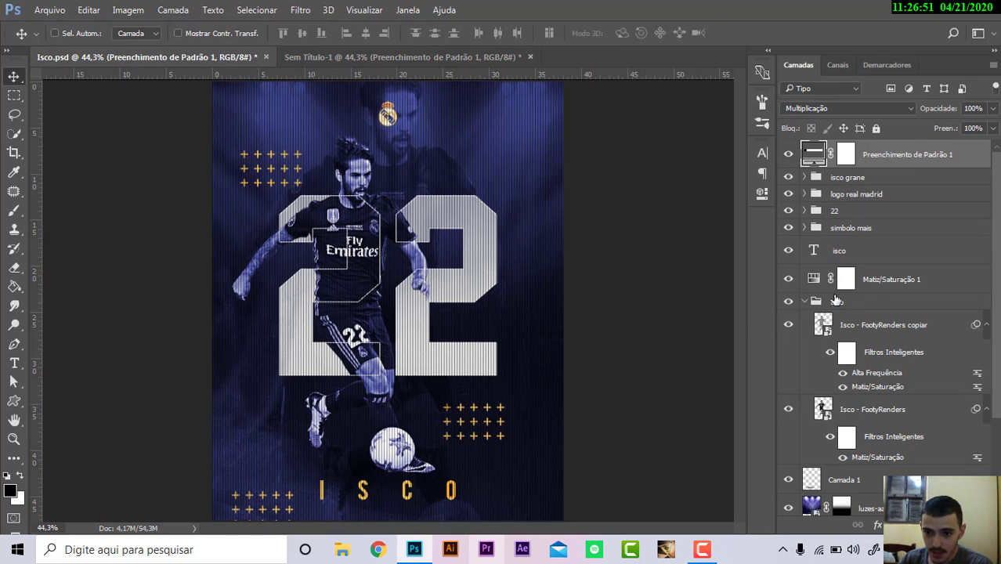
pyautogui.click(804, 302)
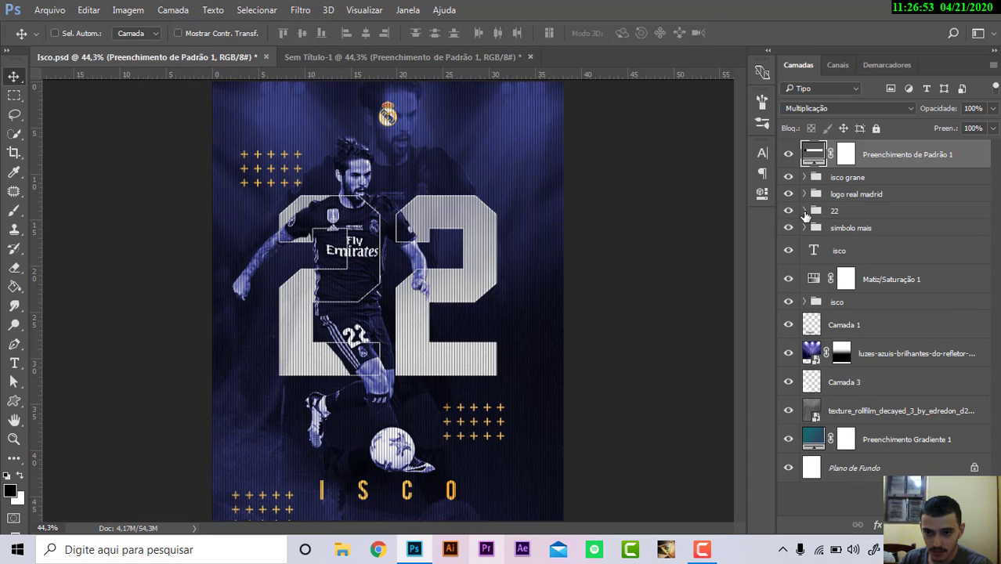
pyautogui.click(804, 212)
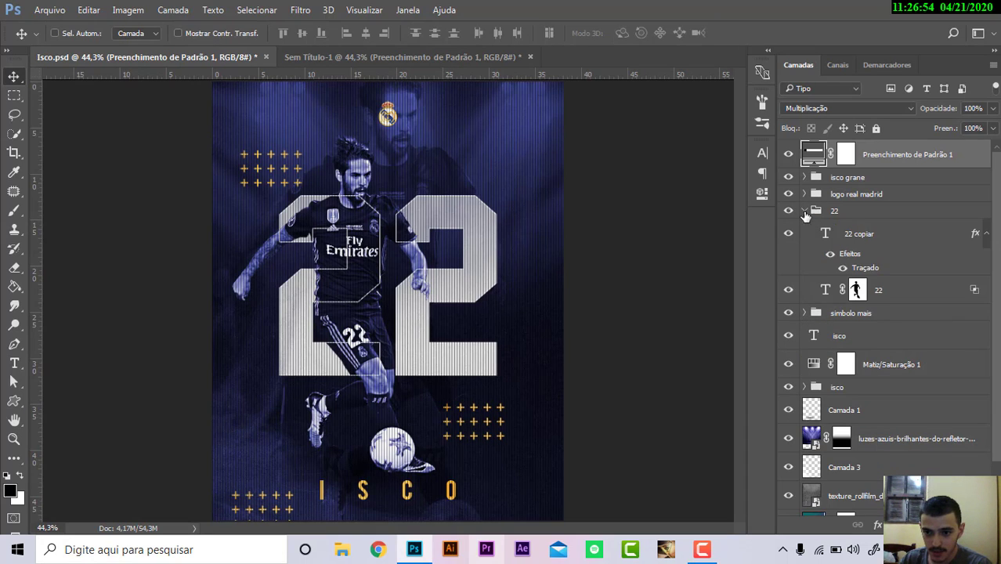
pyautogui.click(858, 291)
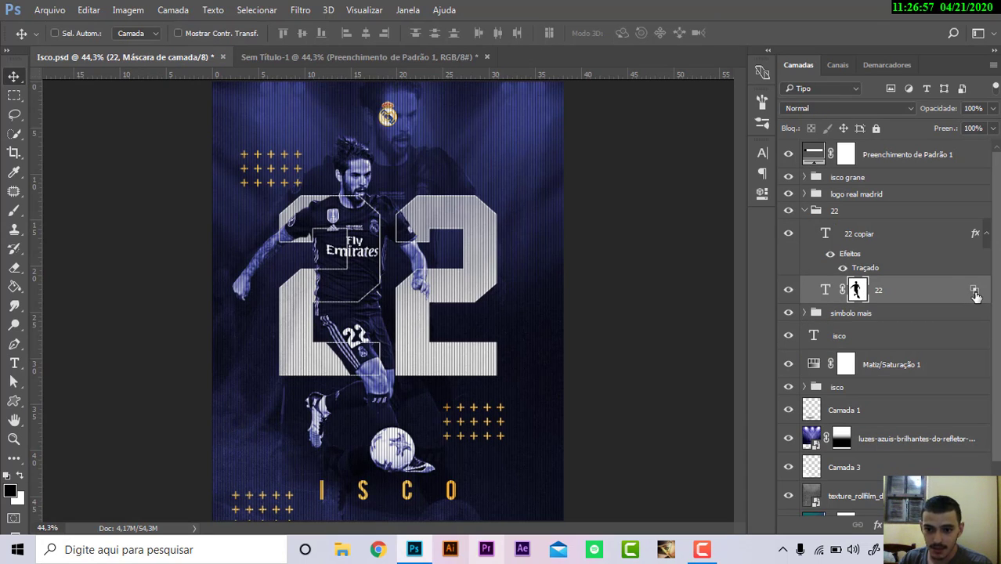
# Inspect Isco.psd's 22 blending options, then open the 22 layer's blending options in Sem Título-1
pyautogui.doubleClick(975, 294)
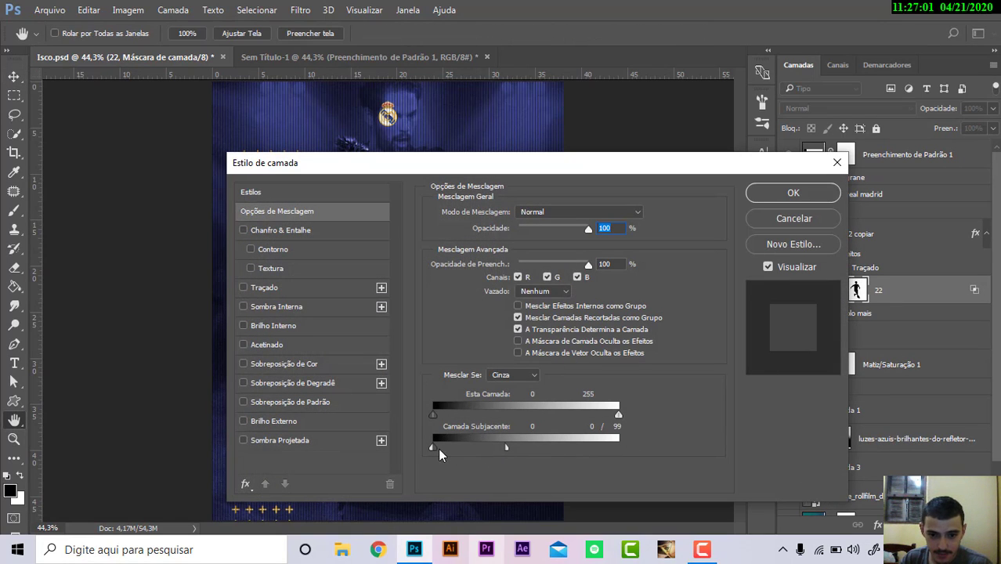
pyautogui.click(792, 217)
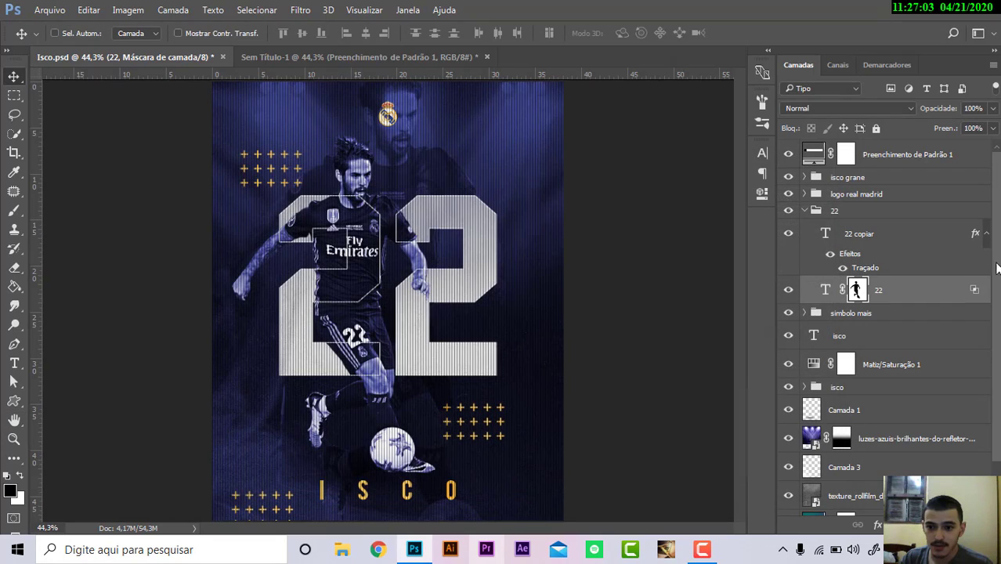
pyautogui.click(348, 55)
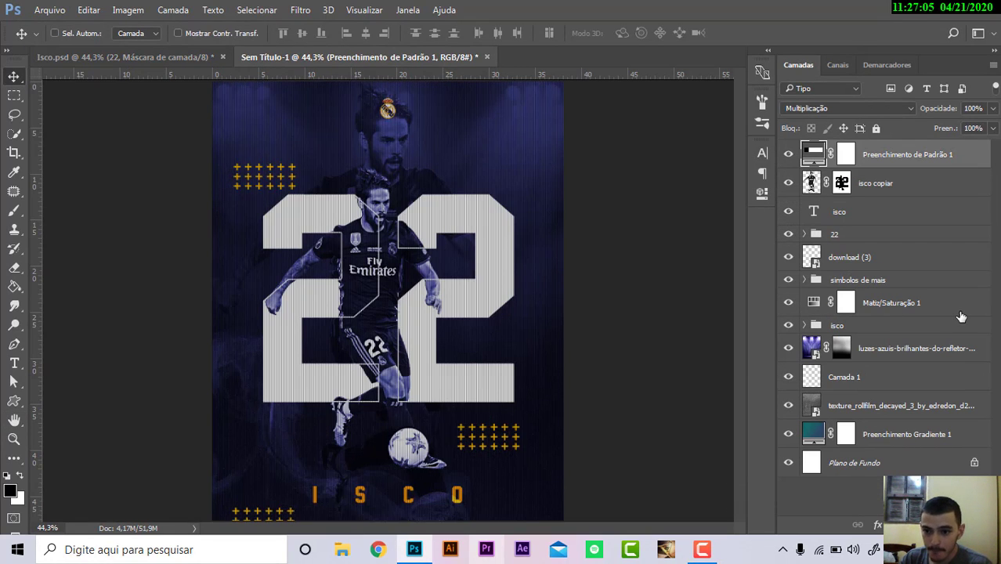
pyautogui.click(955, 312)
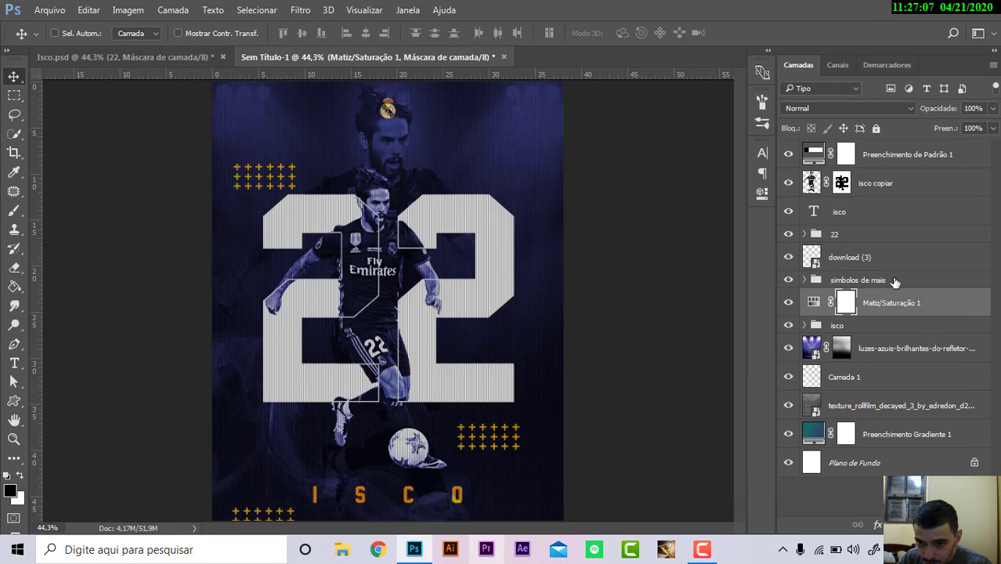
pyautogui.click(811, 234)
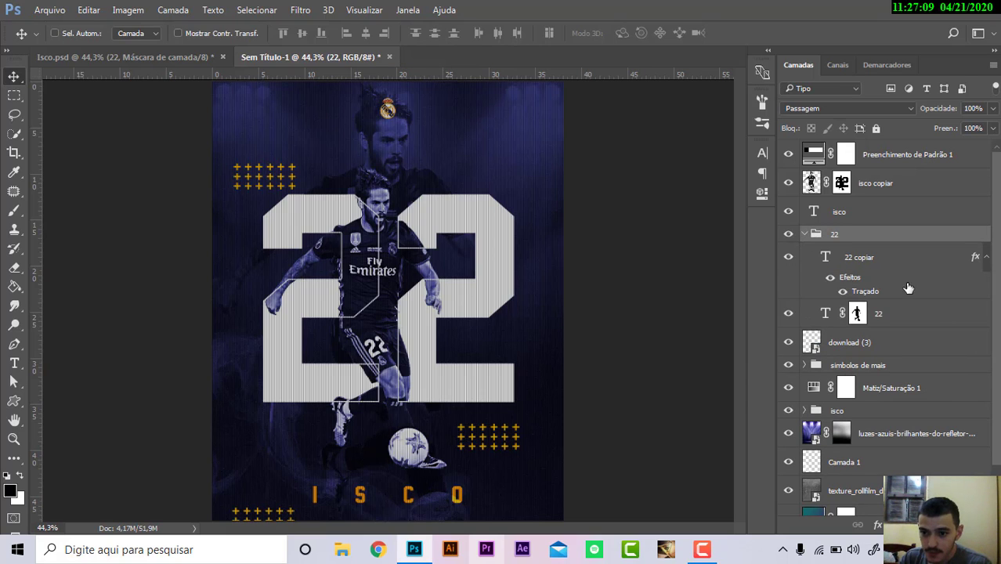
pyautogui.click(954, 320)
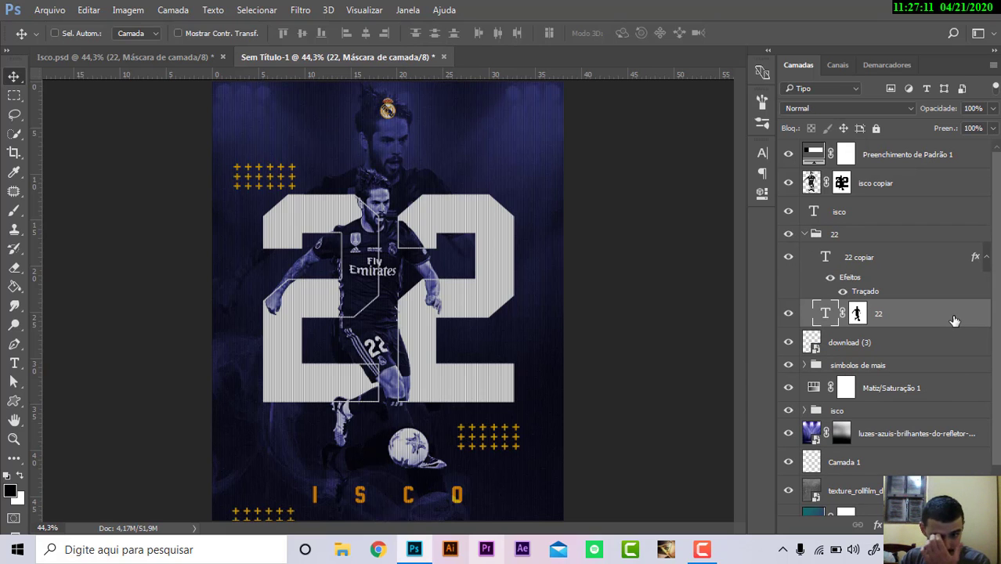
pyautogui.doubleClick(954, 317)
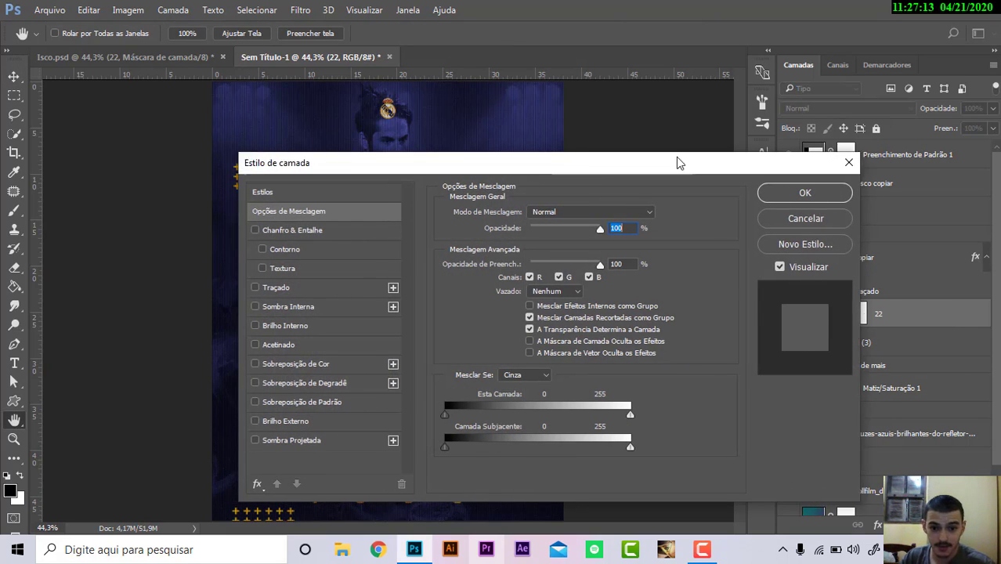
# Set Blend If Underlying Layer sliders to 0 on the dark end and split 182/255 on highlights
pyautogui.moveTo(678, 162); pyautogui.dragTo(871, 43)
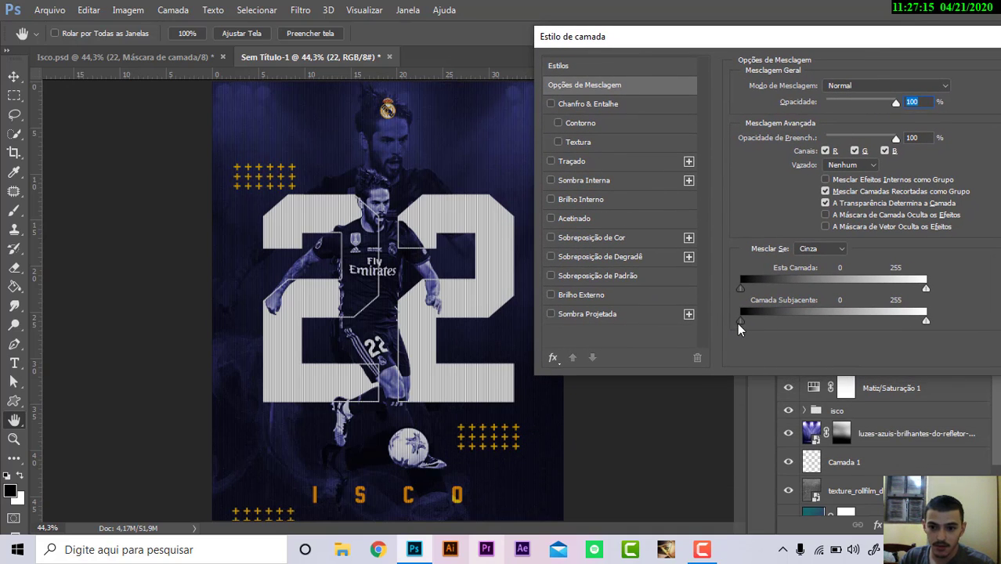
pyautogui.moveTo(739, 322); pyautogui.dragTo(785, 322)
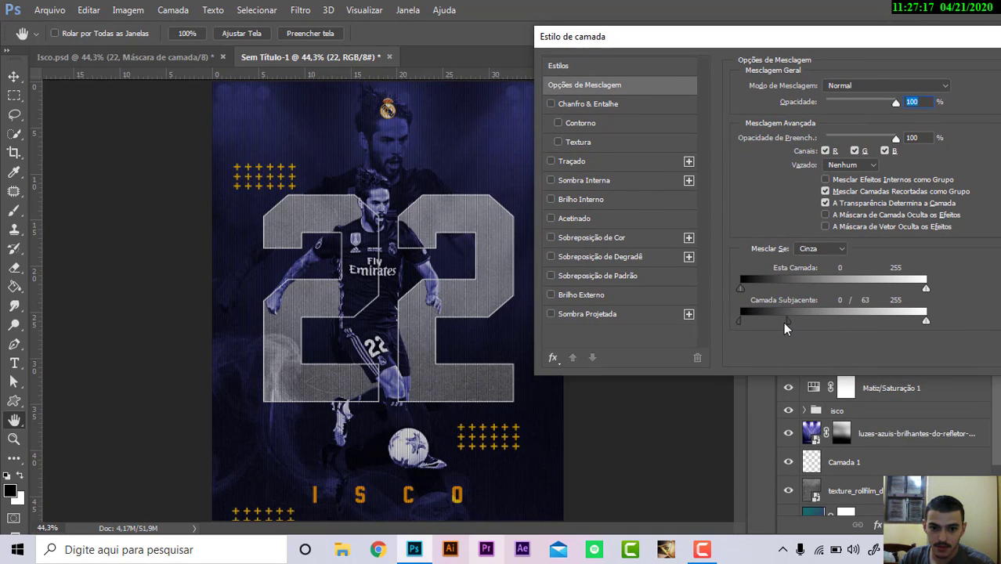
pyautogui.moveTo(785, 321); pyautogui.dragTo(773, 321)
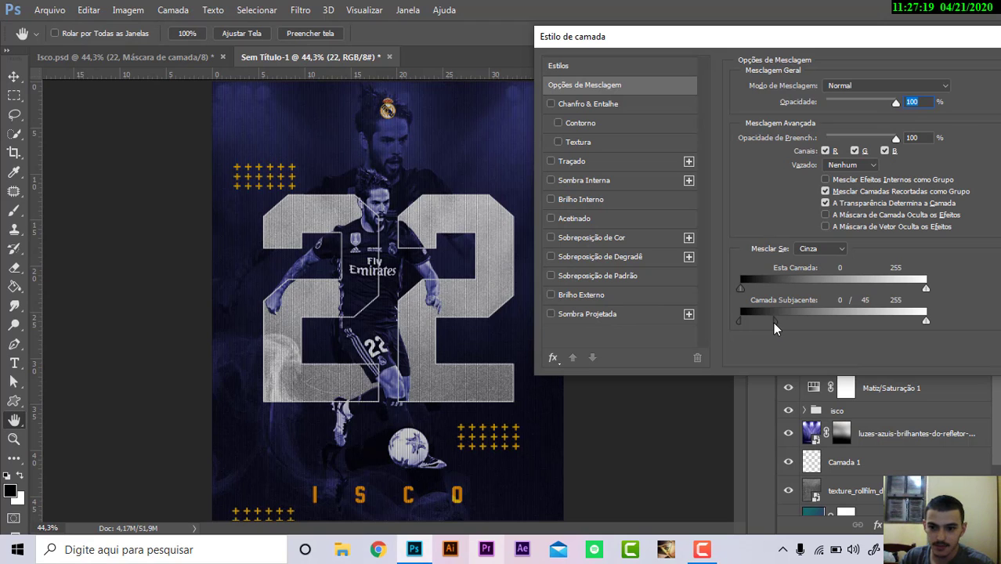
pyautogui.moveTo(926, 321)
pyautogui.mouseDown()
pyautogui.moveTo(756, 321)
pyautogui.moveTo(815, 321)
pyautogui.mouseUp()
pyautogui.moveTo(741, 320)
pyautogui.mouseDown()
pyautogui.moveTo(730, 322)
pyautogui.moveTo(753, 321)
pyautogui.mouseUp()
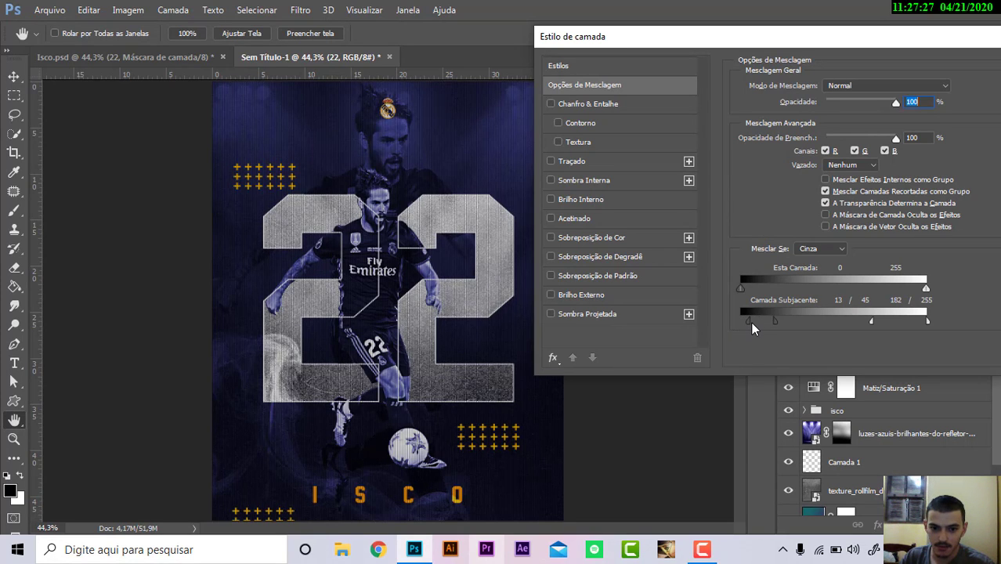
pyautogui.moveTo(821, 36); pyautogui.dragTo(678, 50)
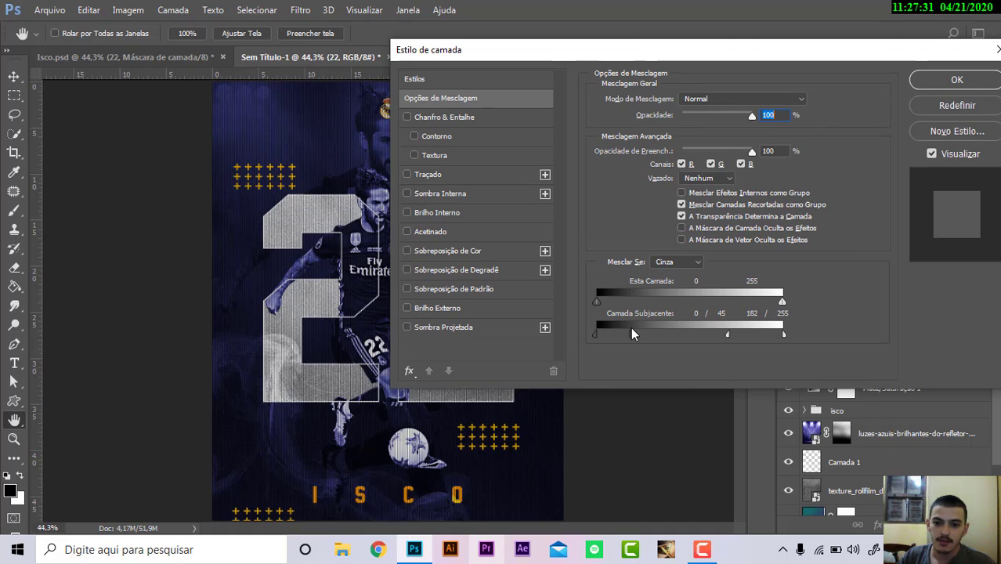
pyautogui.moveTo(633, 334); pyautogui.dragTo(598, 334)
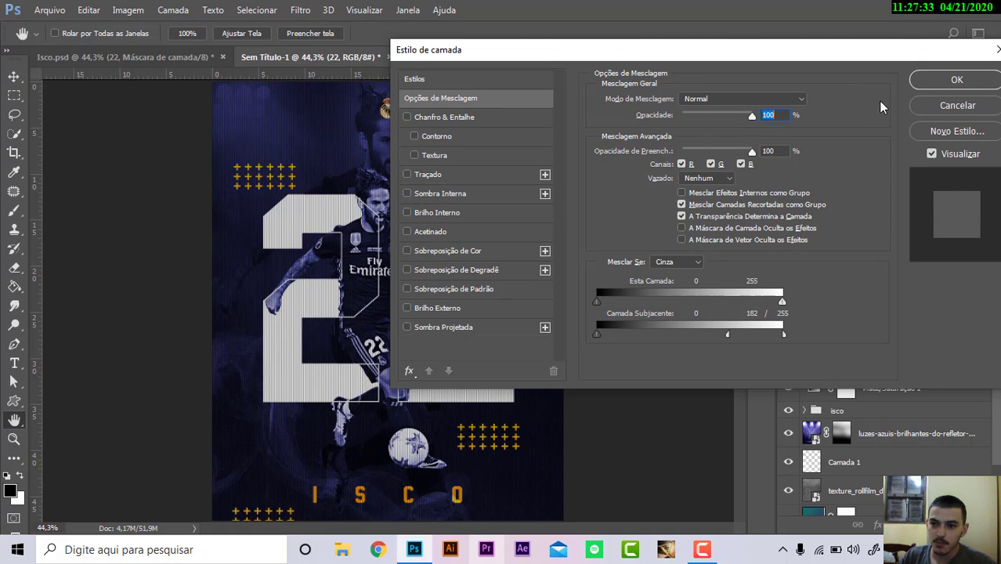
# Confirm the 22 layer's Blend If settings and bring up File Explorer
pyautogui.click(944, 80)
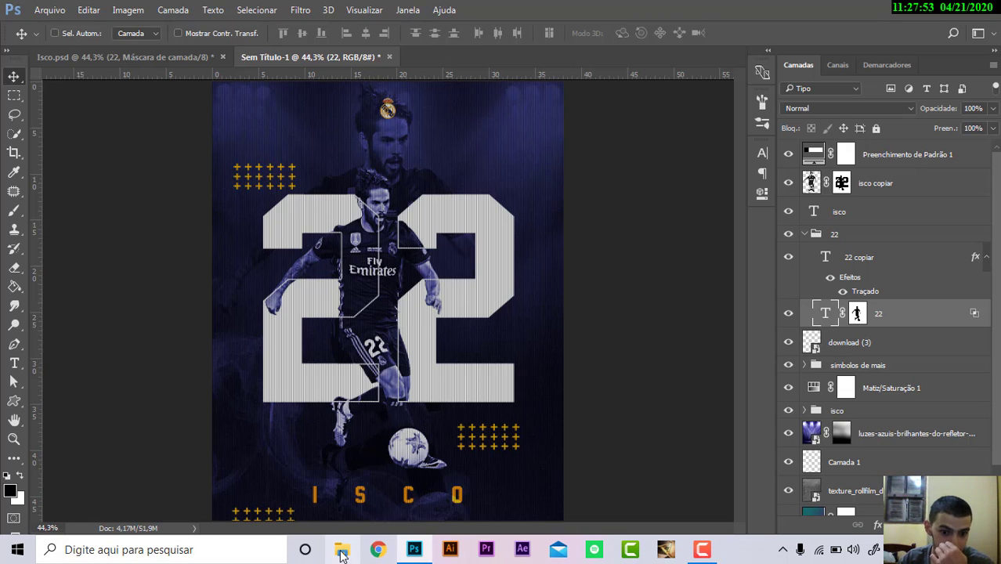
pyautogui.click(342, 551)
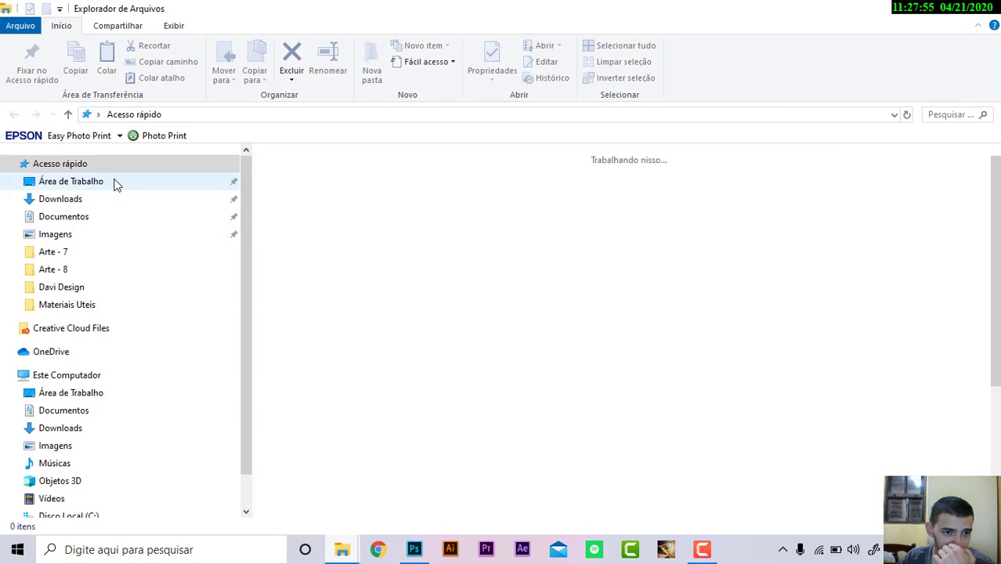
pyautogui.click(116, 182)
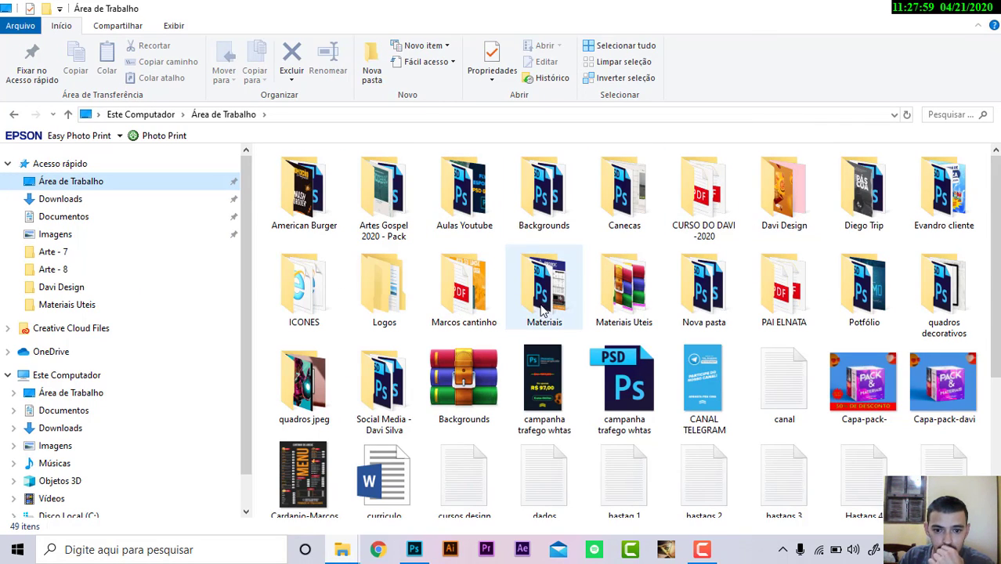
pyautogui.click(642, 312)
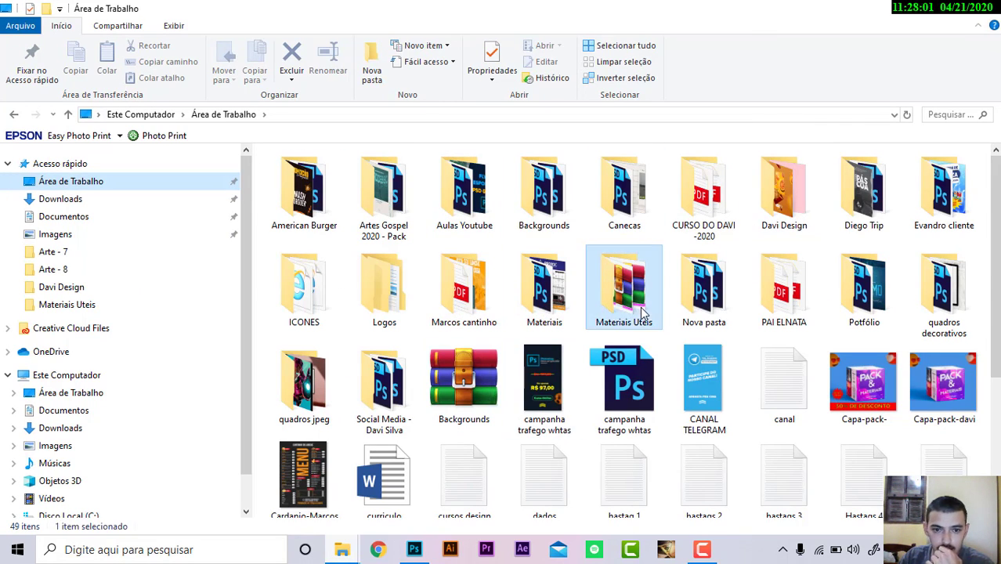
pyautogui.doubleClick(642, 311)
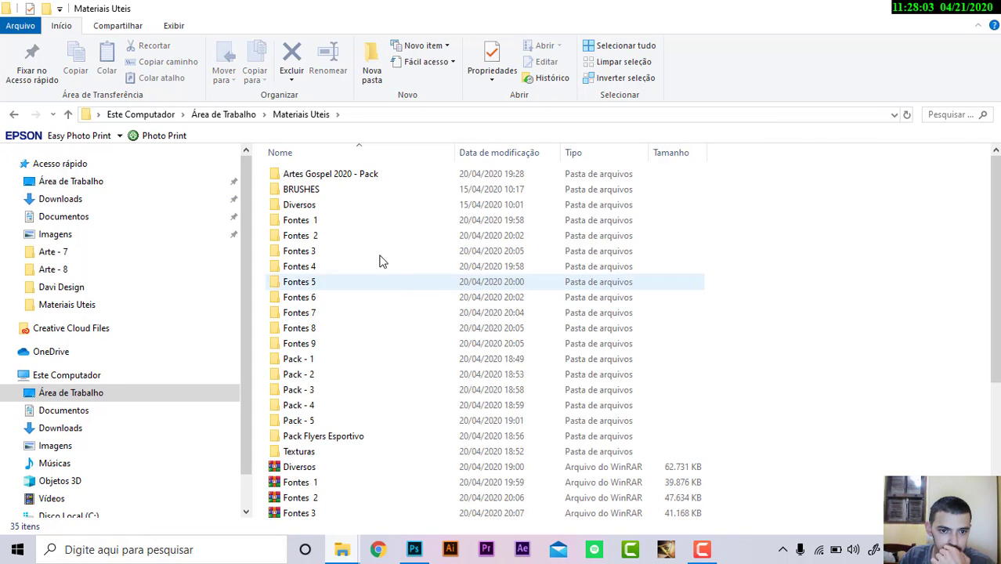
pyautogui.doubleClick(313, 436)
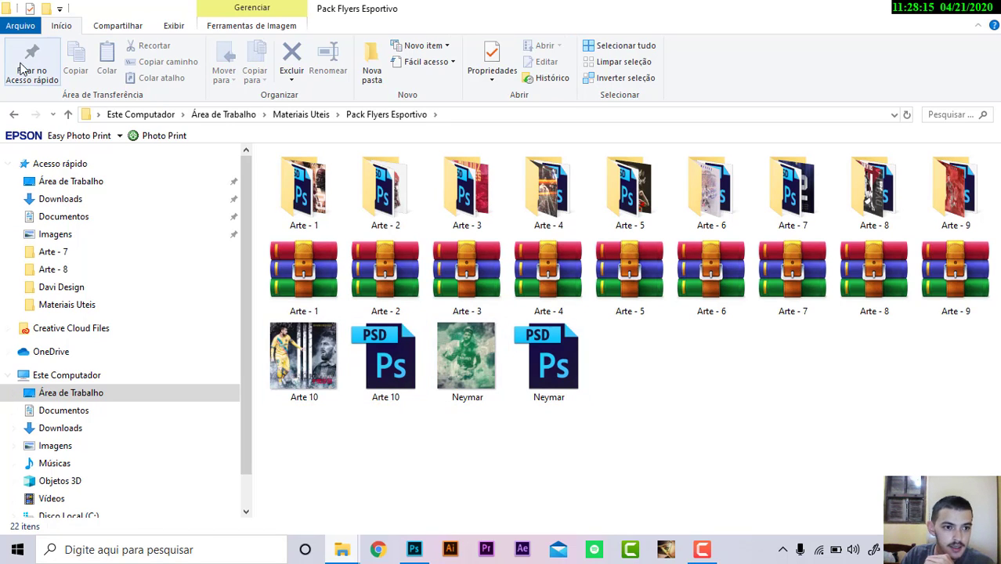
pyautogui.click(19, 114)
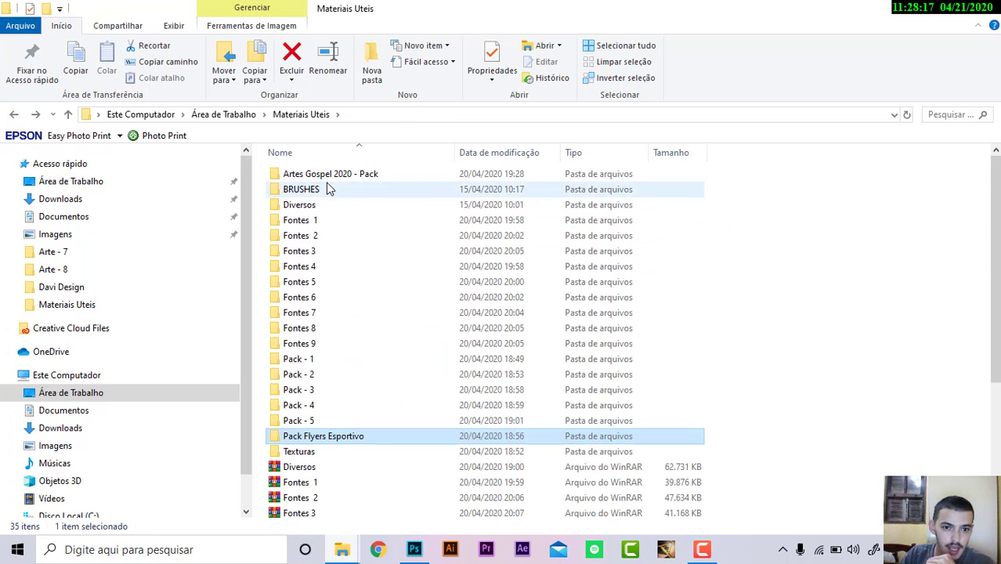
pyautogui.doubleClick(330, 173)
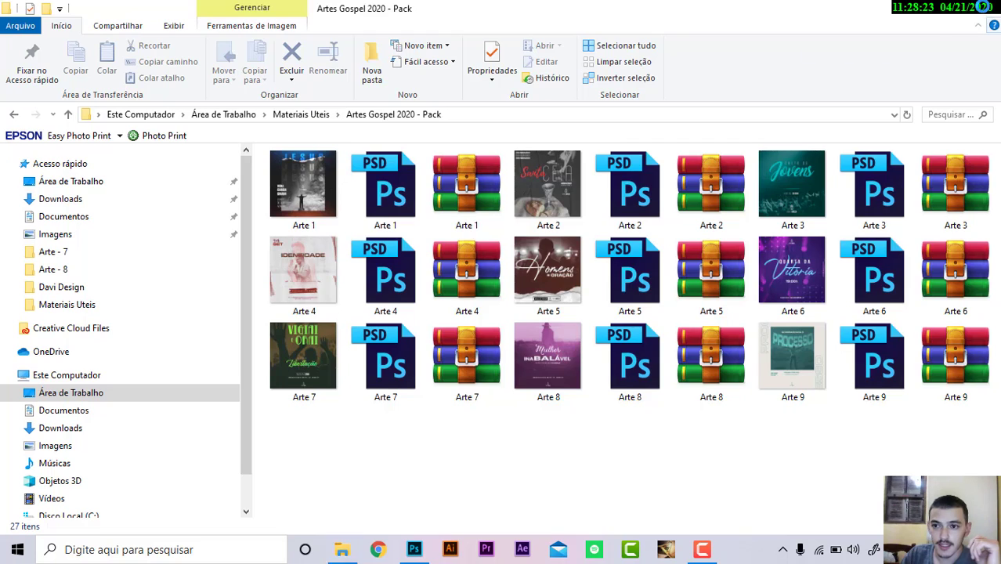
pyautogui.press('super+e')
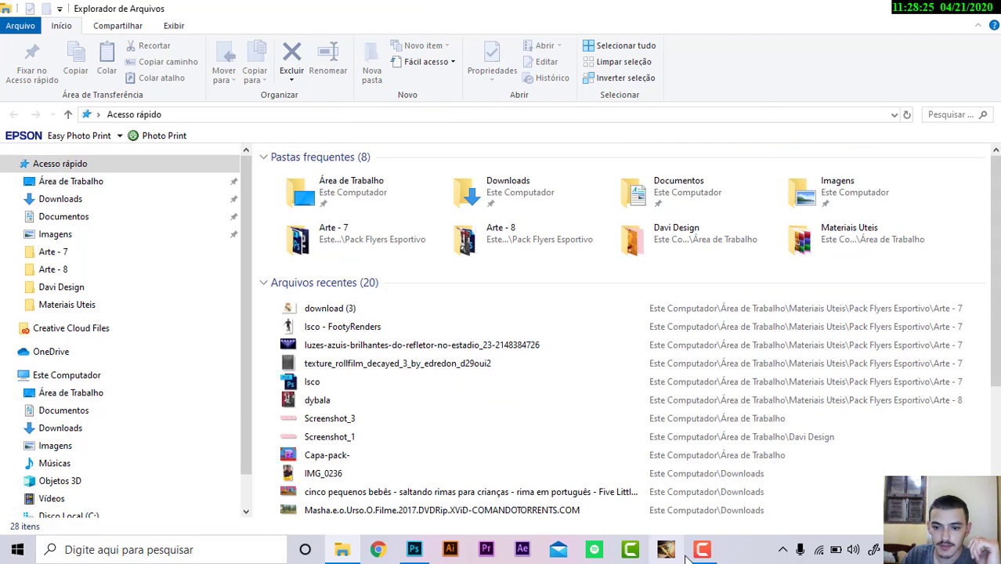
pyautogui.click(702, 550)
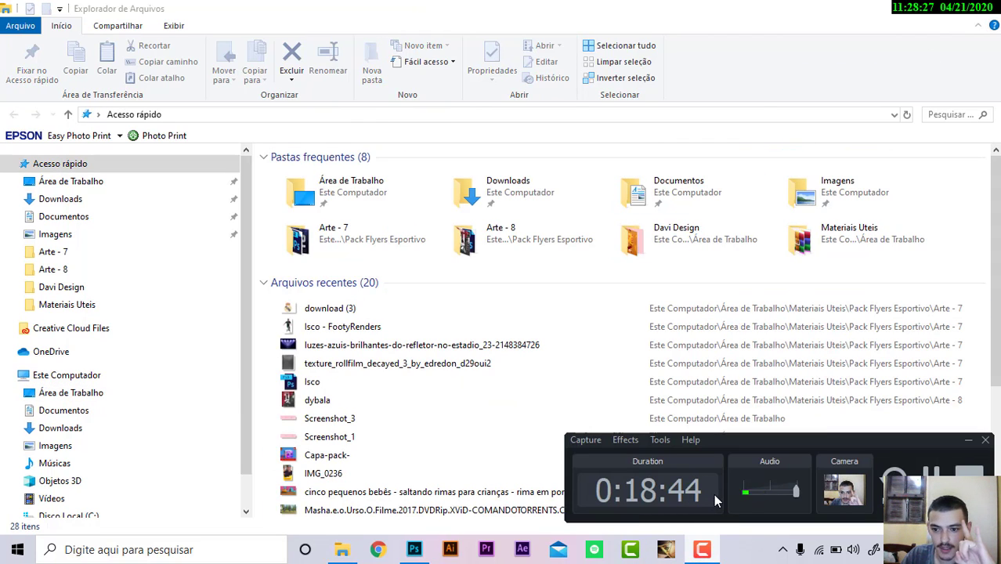